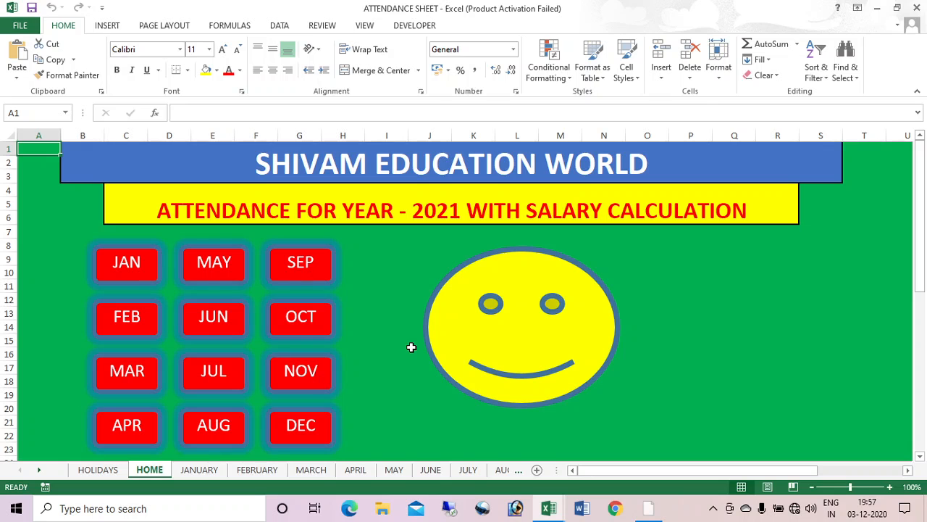
Step: Look at the JULY and MAY attendance sheets, returning to the HOME dashboard after each
left_click(222, 373)
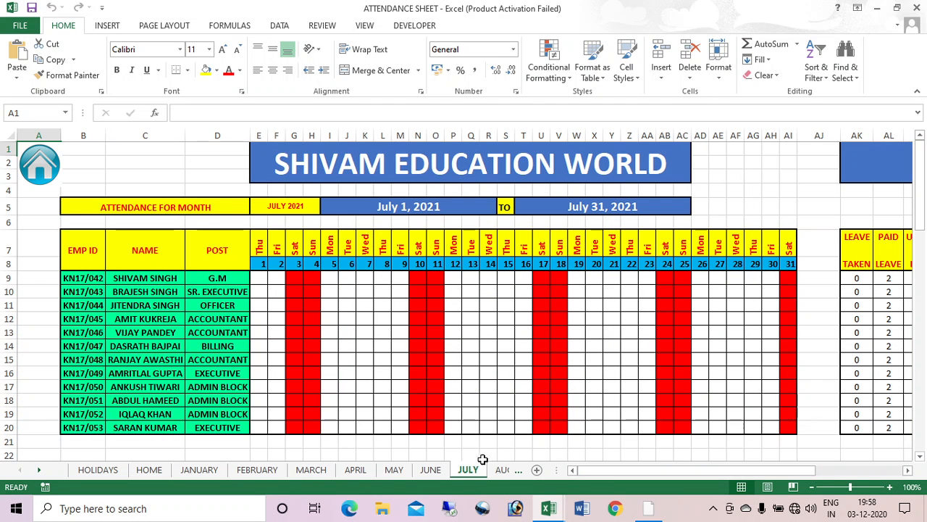
left_click(38, 174)
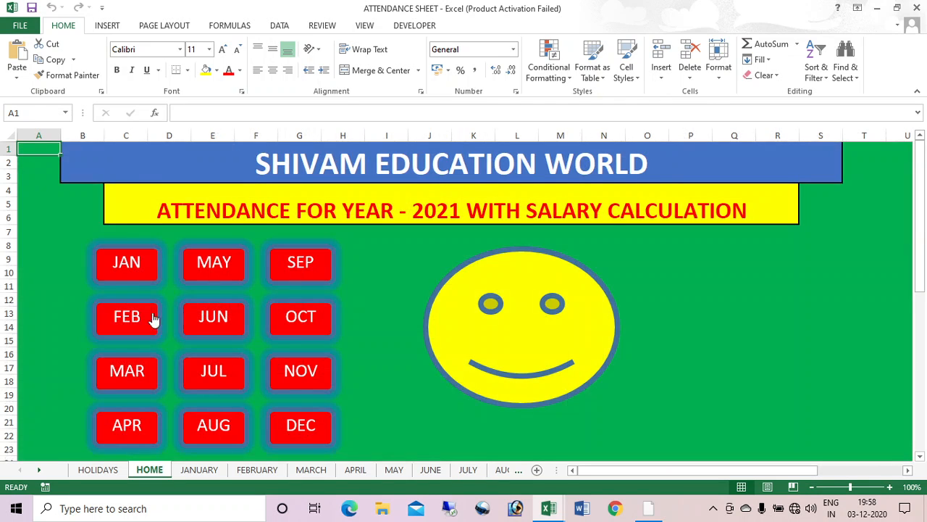
left_click(233, 272)
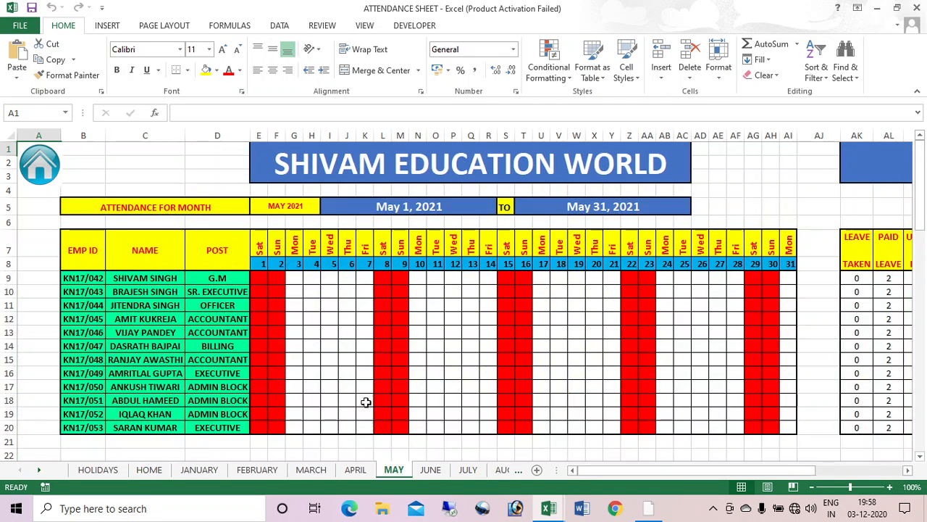
left_click(40, 171)
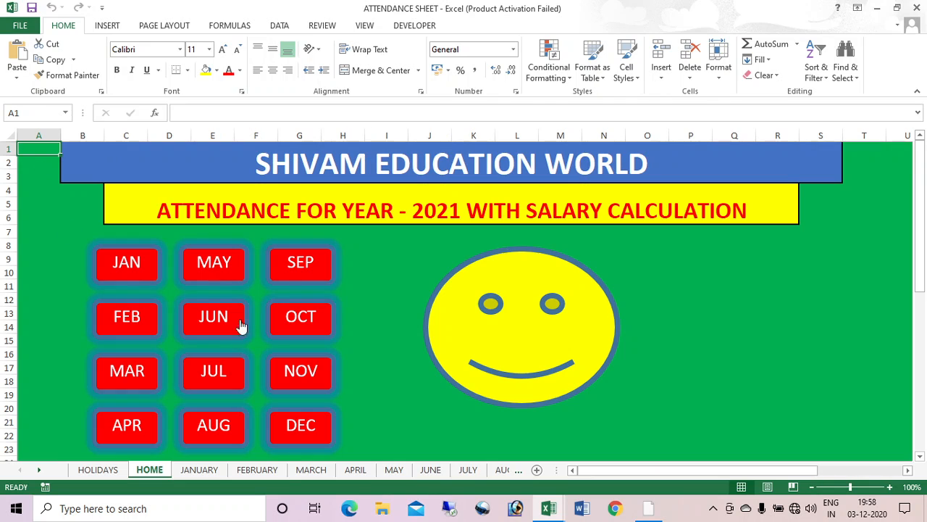
Step: Open the JANUARY attendance sheet and scroll its grid right and back
left_click(113, 268)
left_click(40, 171)
left_click(126, 265)
left_click_drag(689, 469, 774, 469)
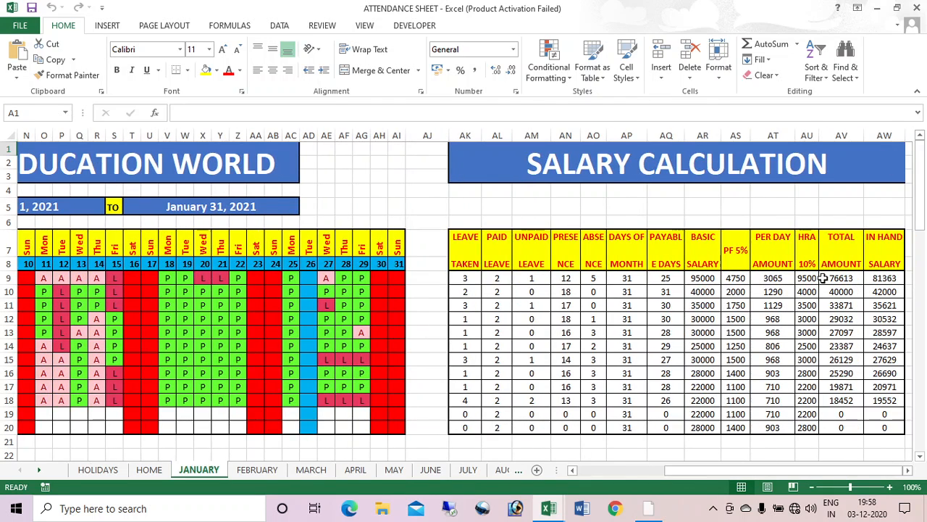
left_click_drag(801, 471, 715, 470)
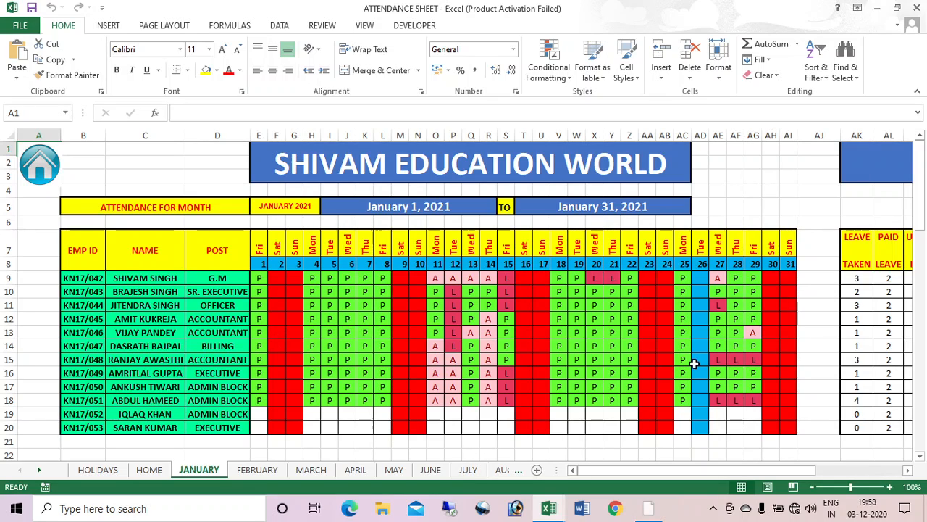
Step: Try entering P in weekend cell G14, then cancel the rejection warning
left_click(292, 351)
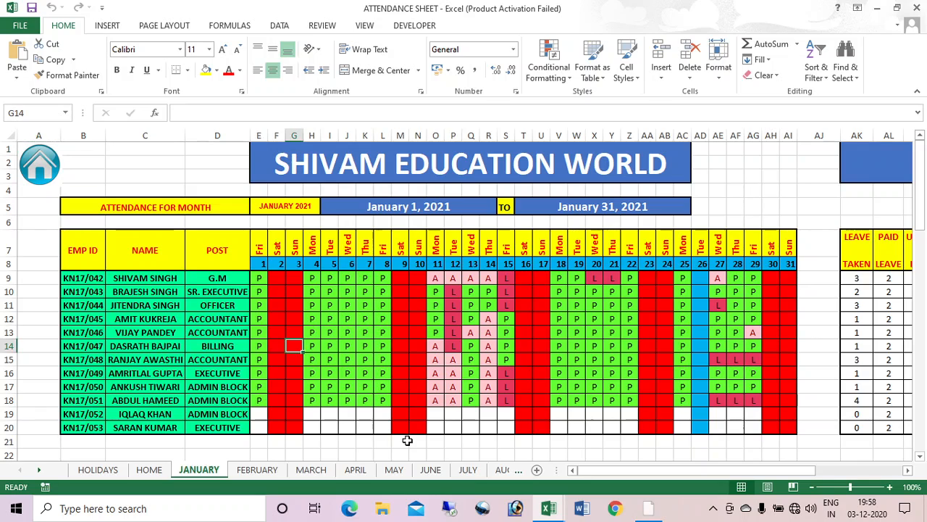
type("P")
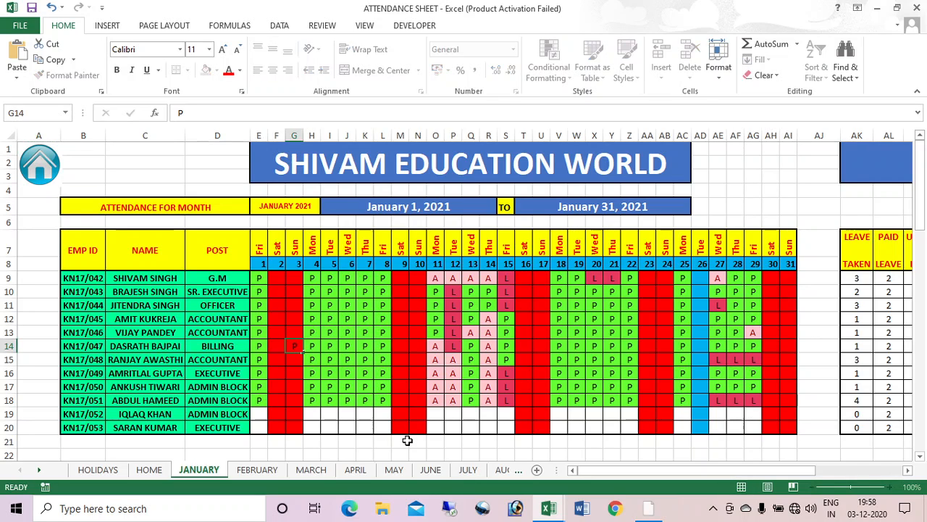
key("Return")
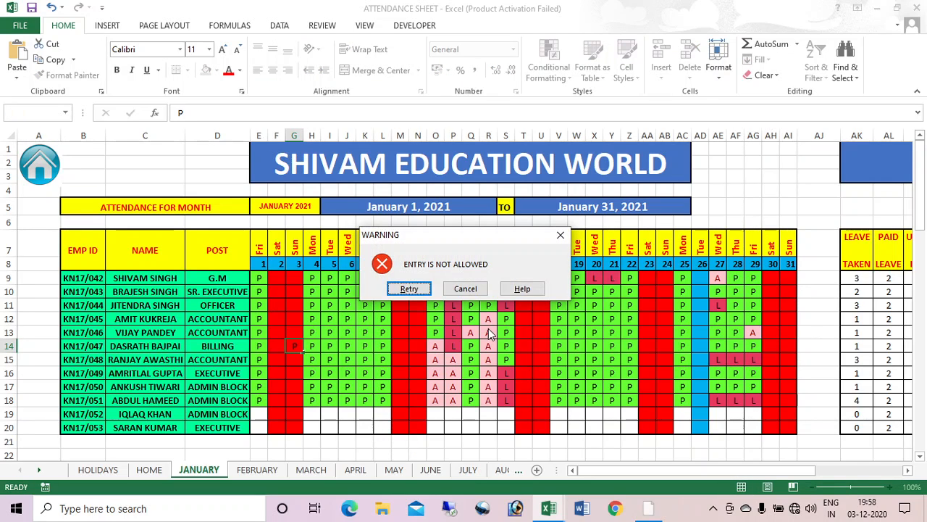
left_click(465, 288)
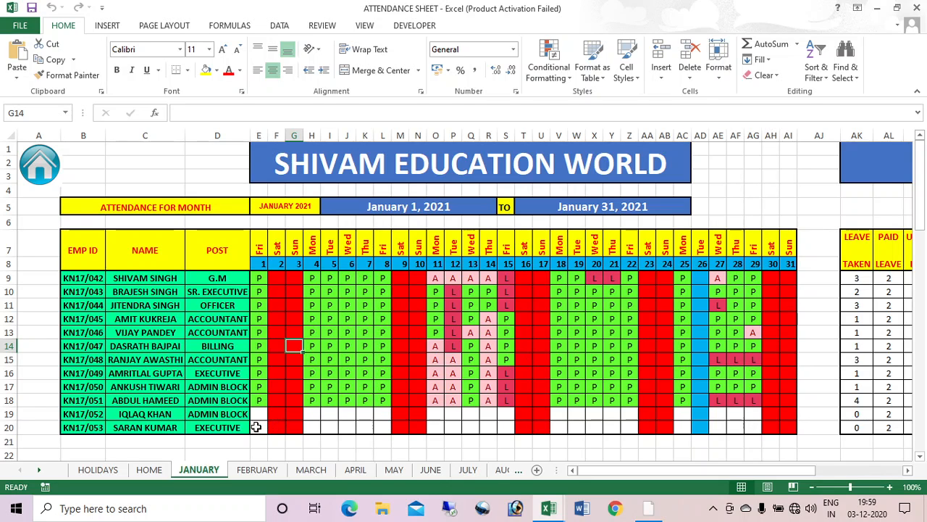
Step: Select row 20's empty attendance cells, undo the fill into rows 21–22, and return to HOME
left_click_drag(258, 427, 777, 350)
left_click_drag(919, 340, 686, 337)
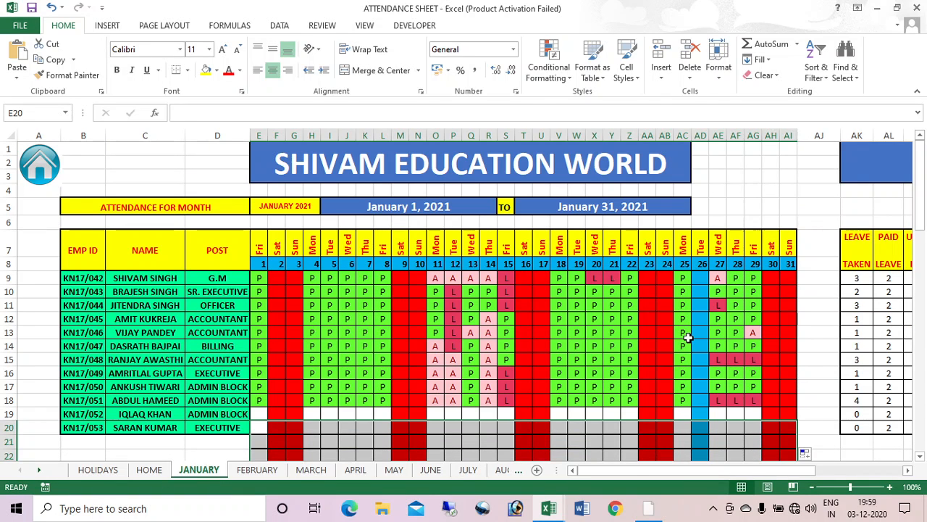
key("ctrl+z")
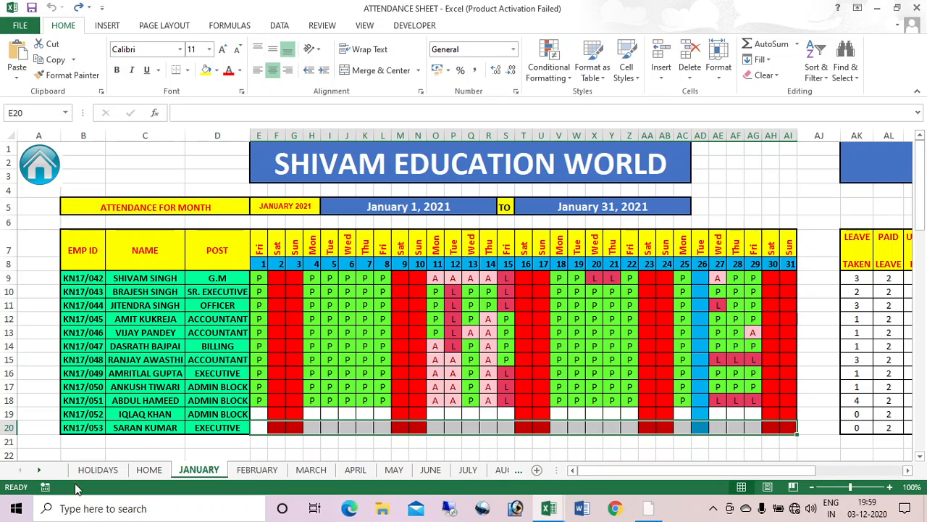
left_click(150, 469)
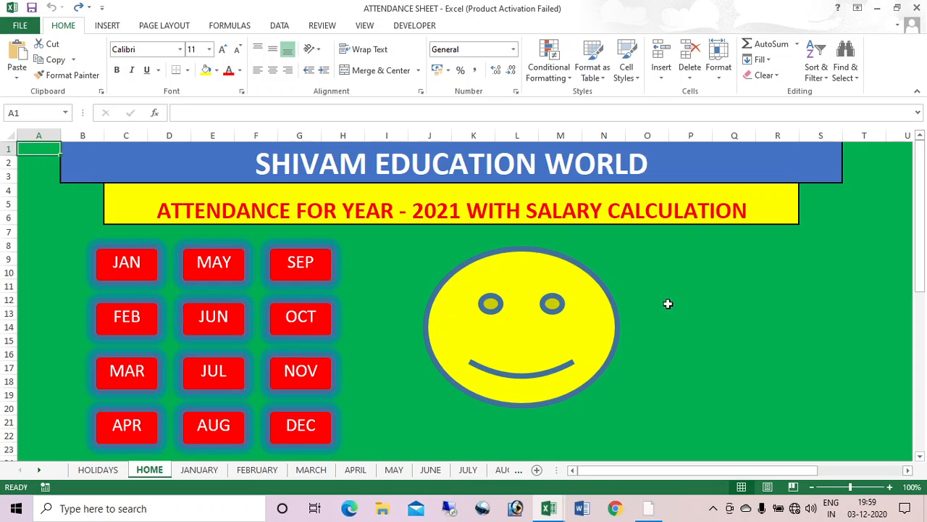
left_click(222, 364)
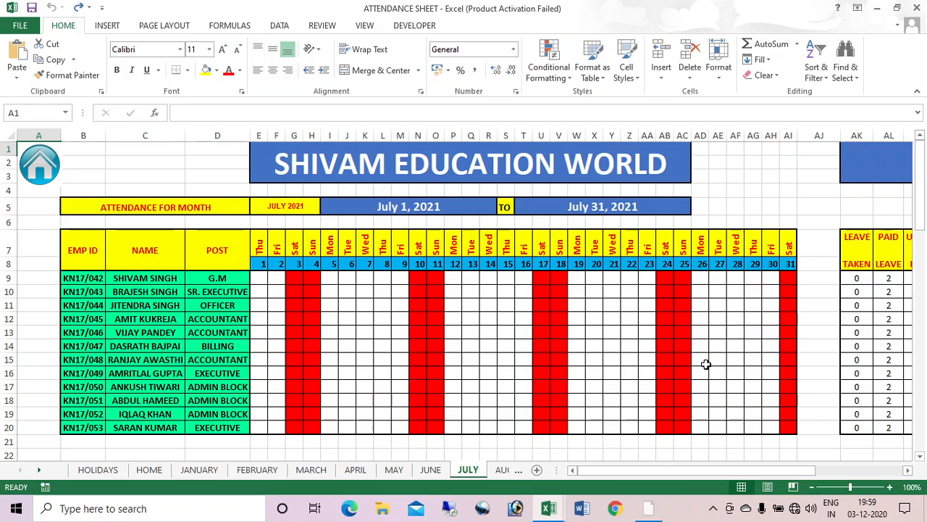
left_click(149, 469)
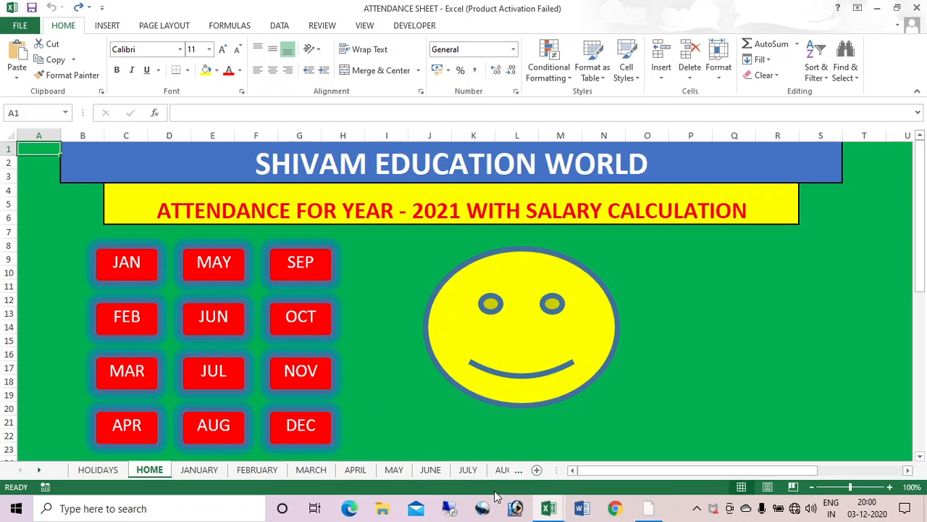
Step: In the LEARNING workbook, enter the heading MONTHS in A1 and JAN in A2
key("alt+Tab")
key("alt+Tab")
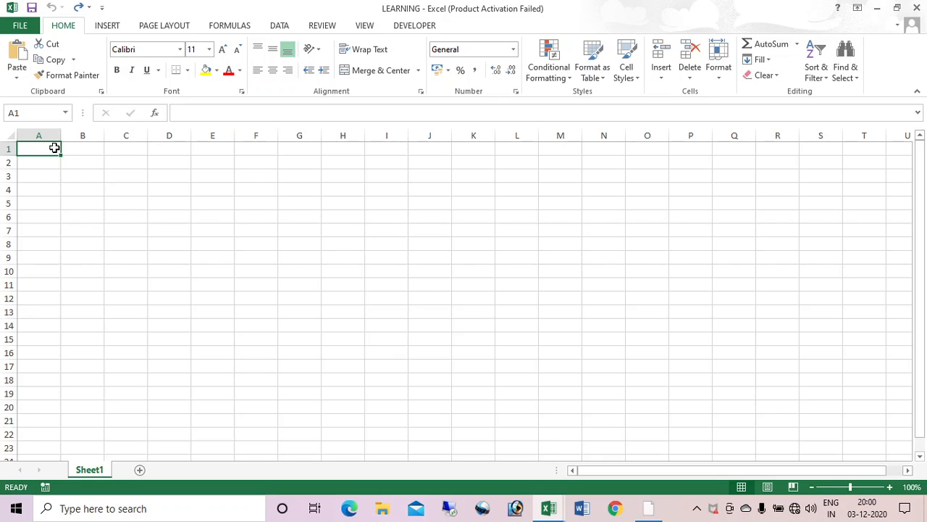
type("MONTHS")
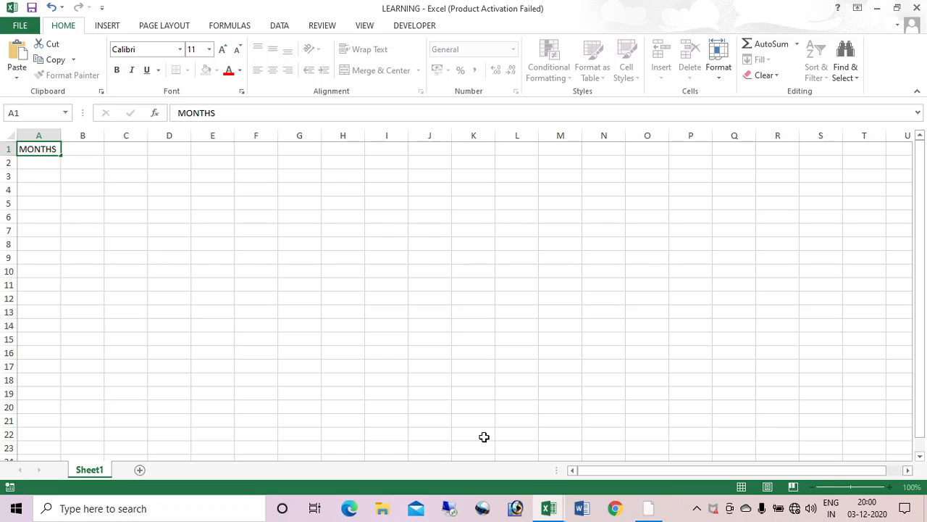
key("Return")
type("JAN")
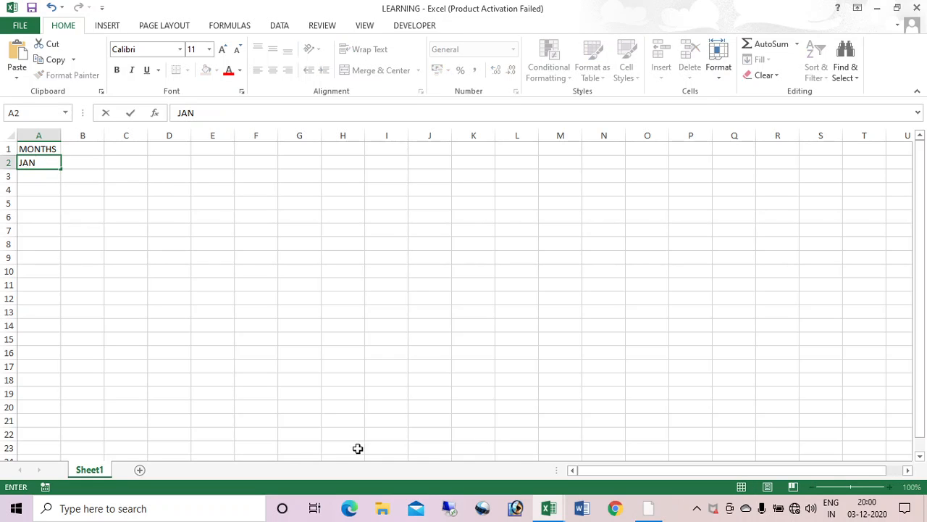
left_click(221, 300)
Step: Fill the month names from A2 down to DEC in A13, then select A1:A13
left_click(50, 163)
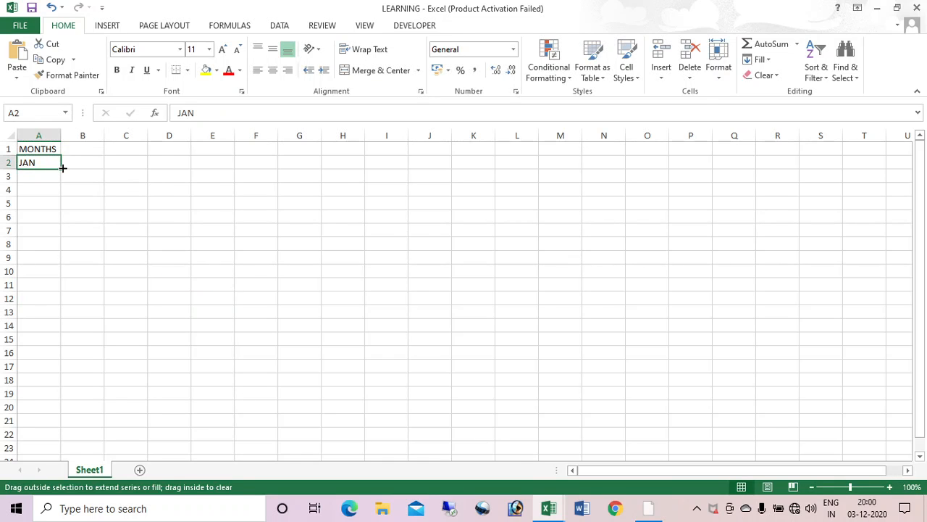
left_click_drag(63, 167, 64, 319)
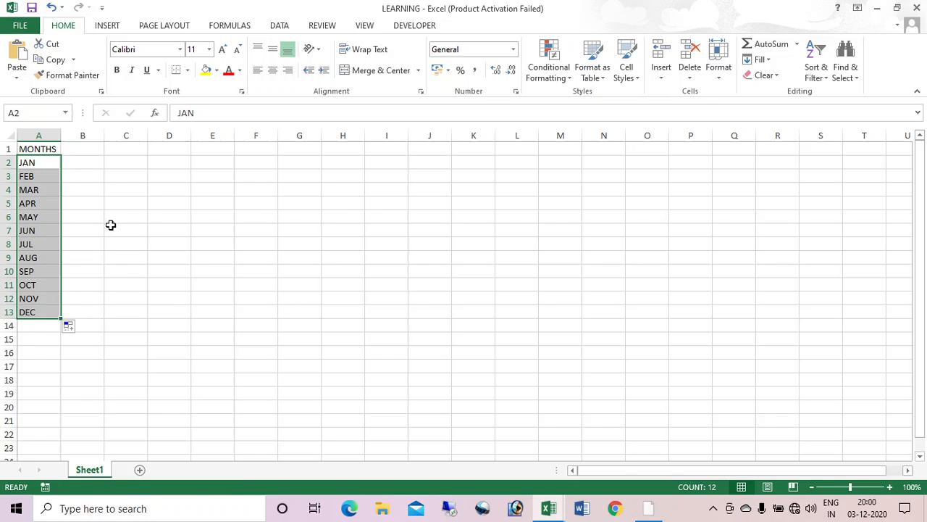
left_click(29, 148)
key("ctrl+shift+Down")
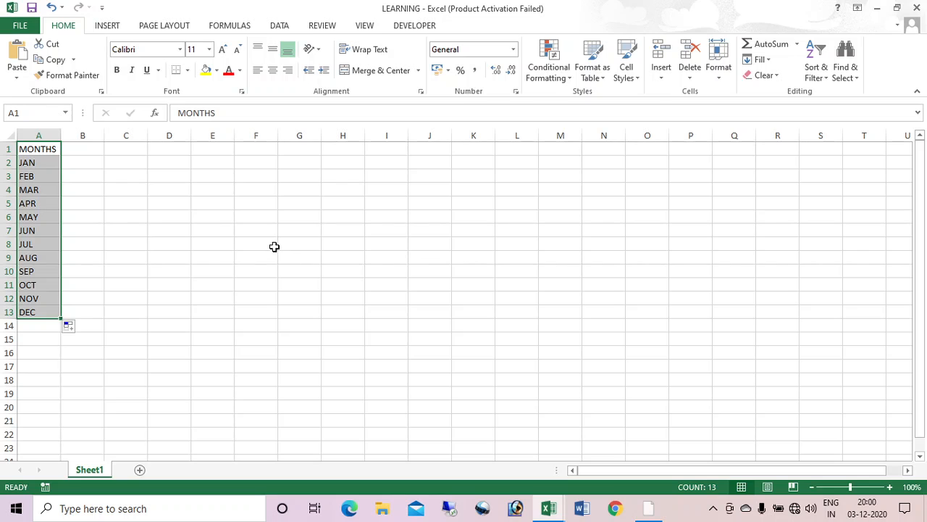
Step: Insert a PivotTable from the month list on the existing worksheet at cell F1
left_click(107, 27)
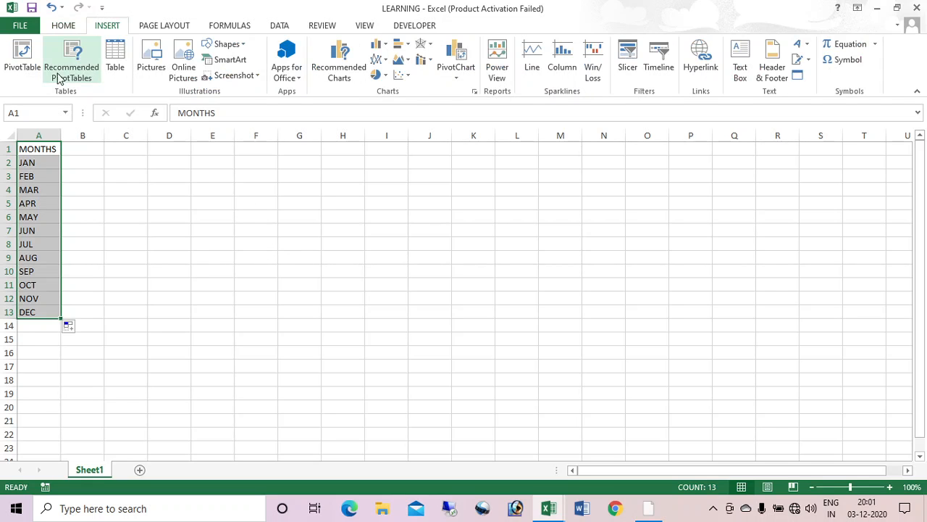
left_click(22, 73)
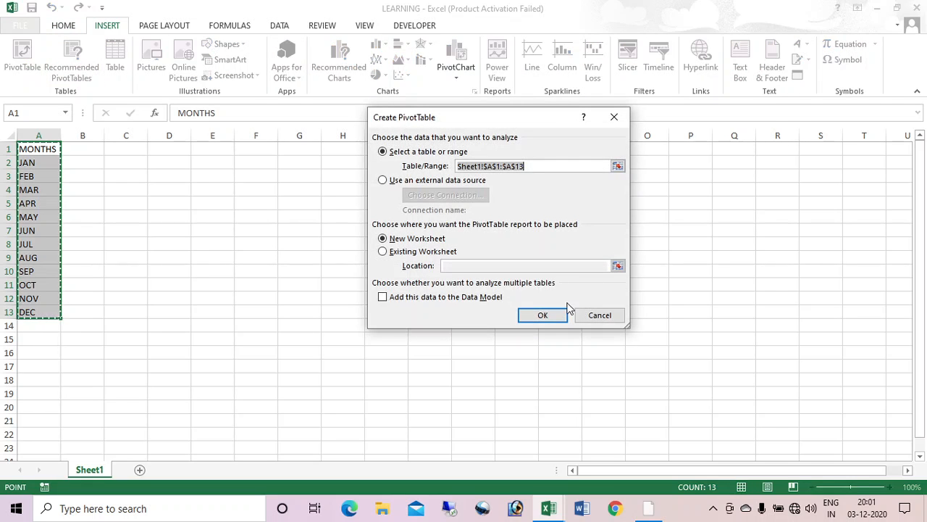
left_click(590, 316)
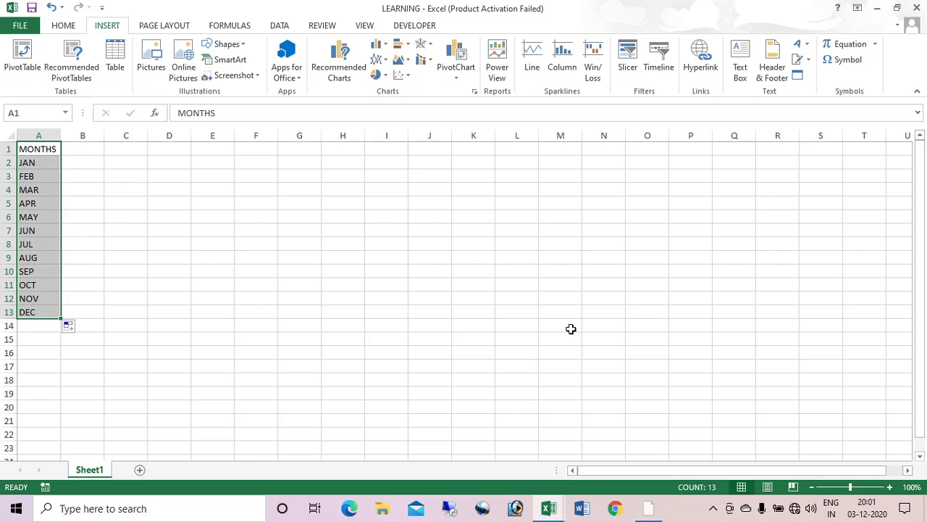
key("alt")
key("n")
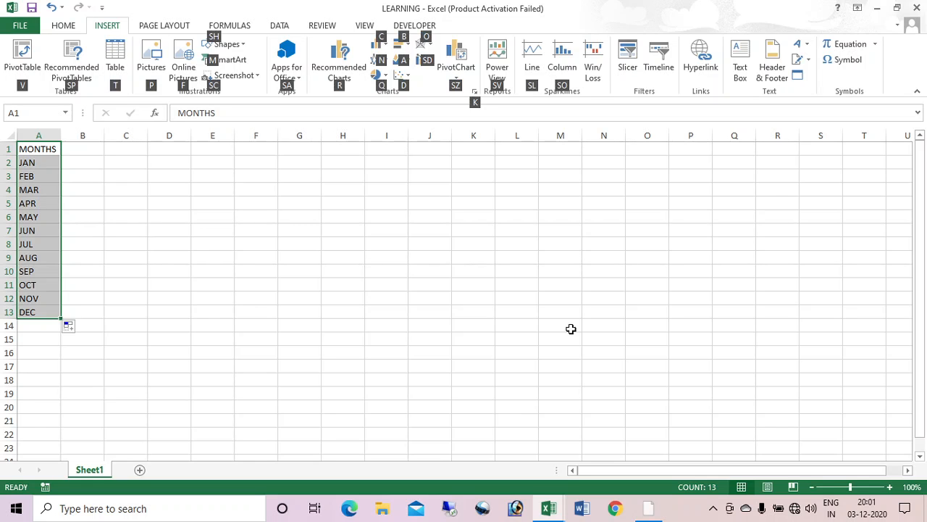
key("v")
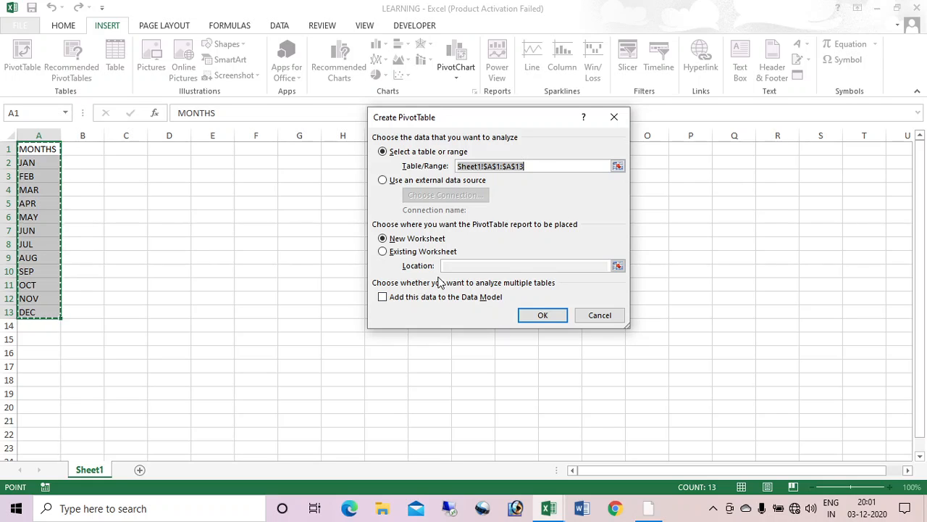
left_click(422, 254)
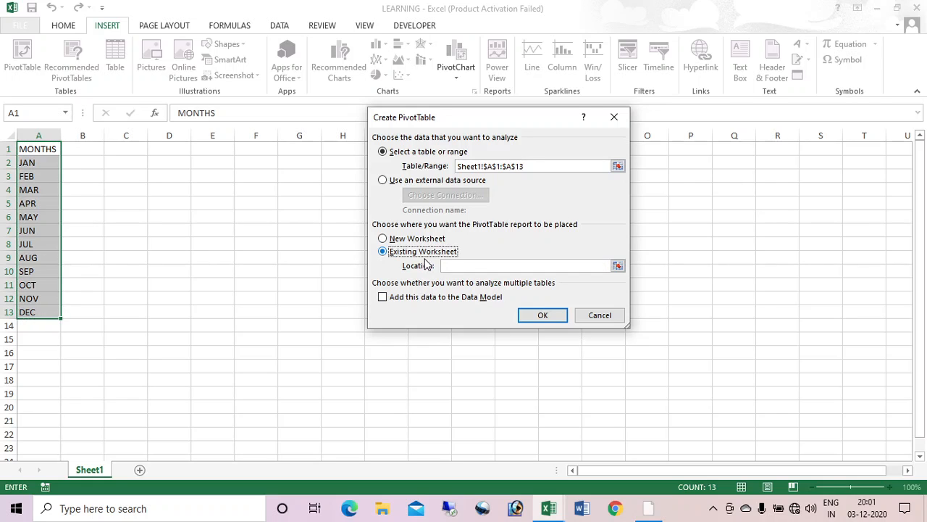
left_click(255, 150)
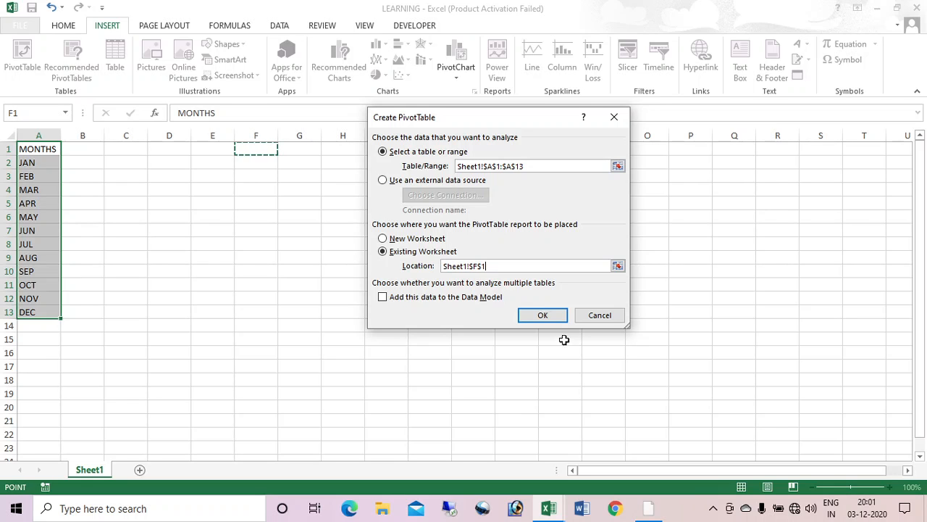
left_click(552, 320)
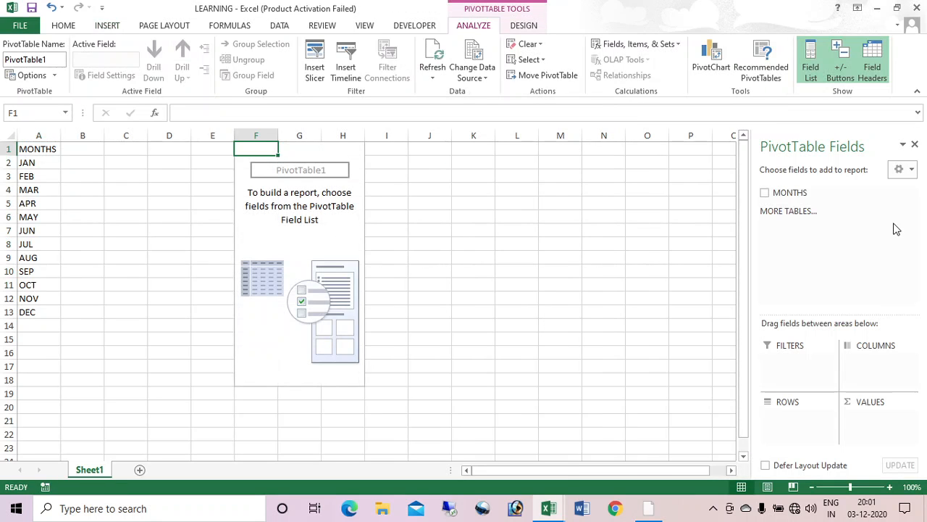
Step: Add MONTHS as the report filter and use Show Report Filter Pages to create a sheet per month
left_click_drag(788, 197, 804, 365)
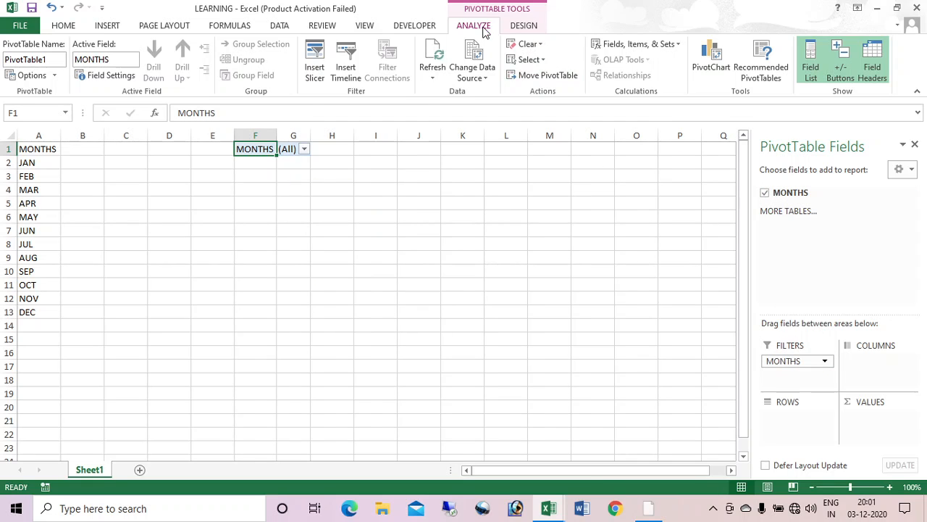
left_click(56, 76)
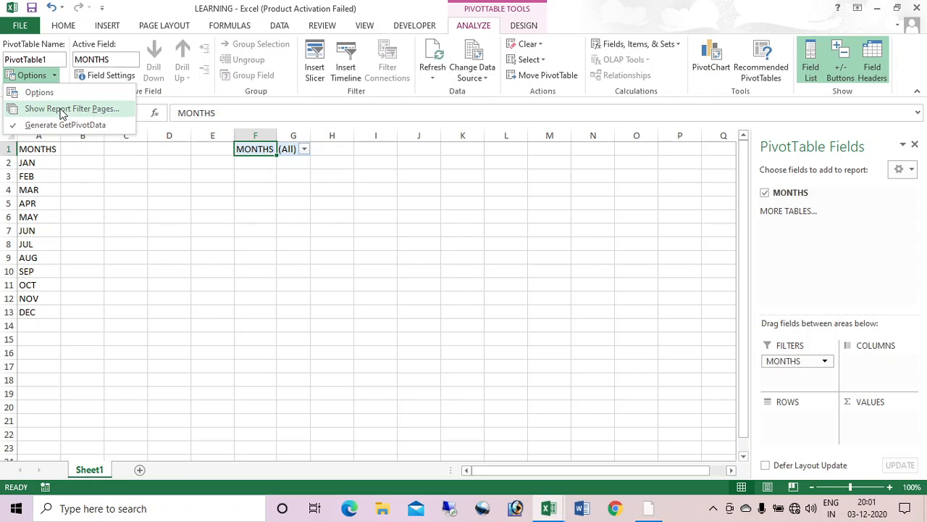
left_click(62, 112)
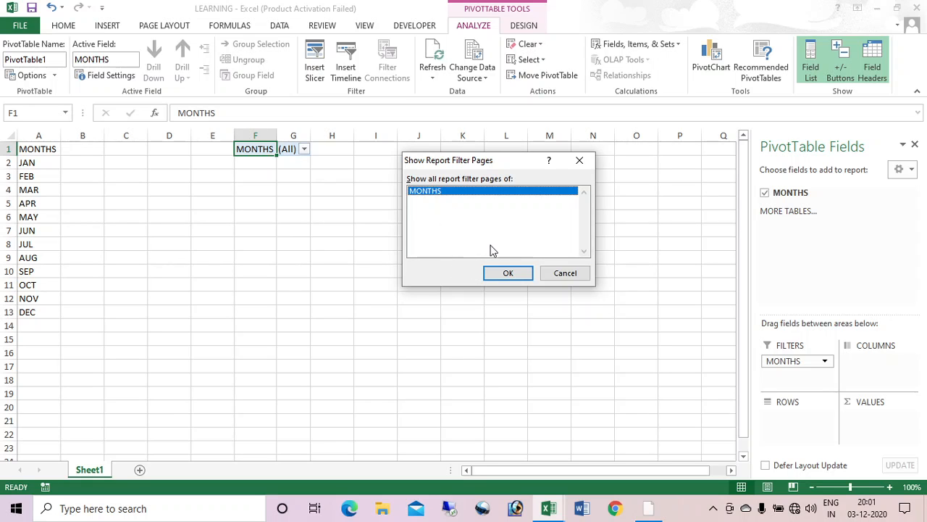
left_click(498, 271)
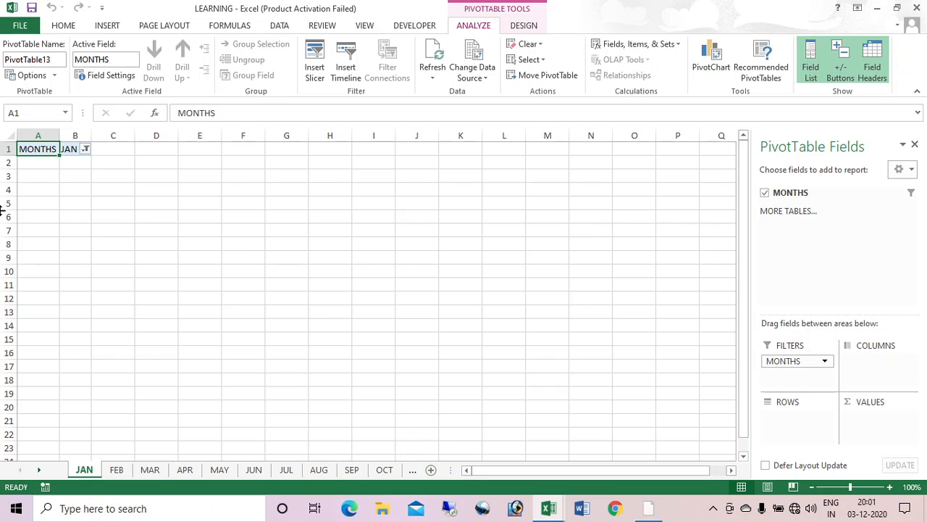
Step: Delete the original Sheet1, confirming the warning, and go back to the JAN sheet
key("ctrl+Page_Down")
key("ctrl+Page_Down")
key("ctrl+Page_Down")
key("ctrl+Page_Down")
key("ctrl+Page_Down")
key("ctrl+Page_Down")
key("ctrl+Page_Down")
key("ctrl+Page_Down")
key("ctrl+Page_Down")
key("ctrl+Page_Down")
key("ctrl+Page_Down")
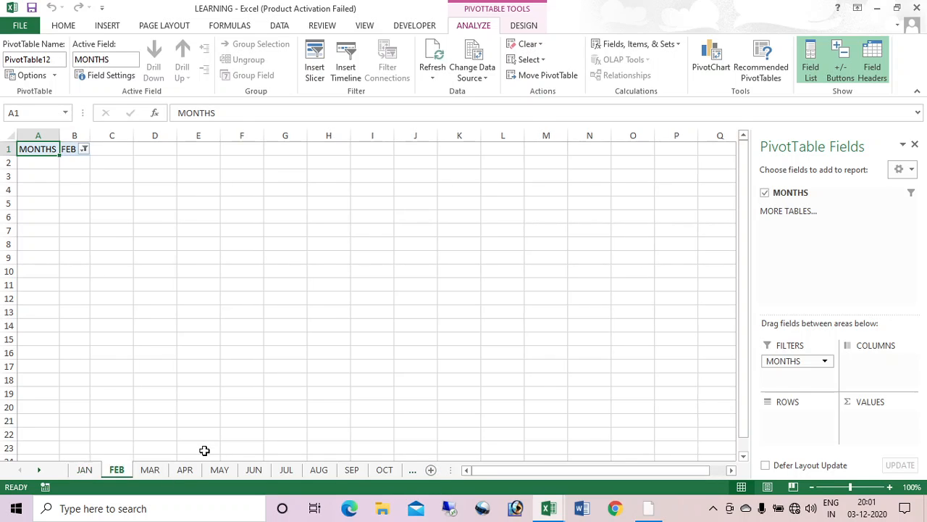
key("ctrl+Page_Down")
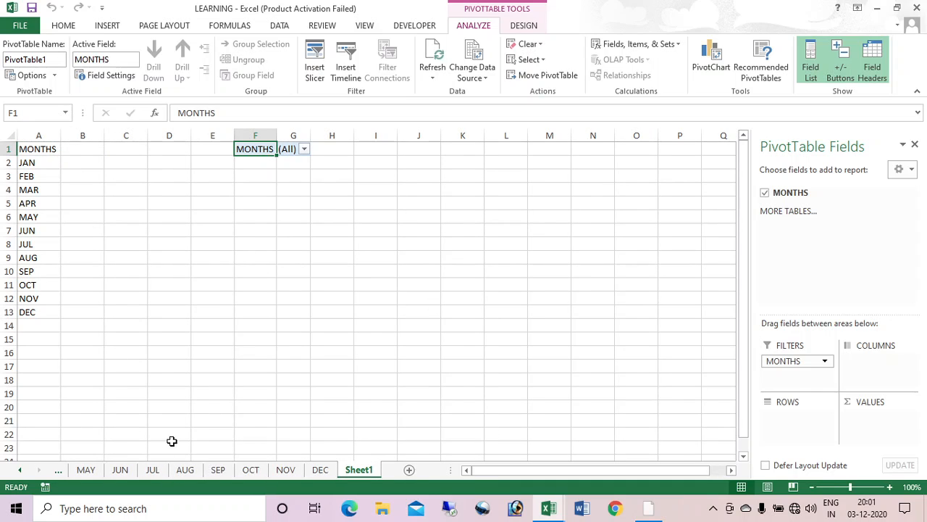
right_click(360, 470)
left_click(397, 324)
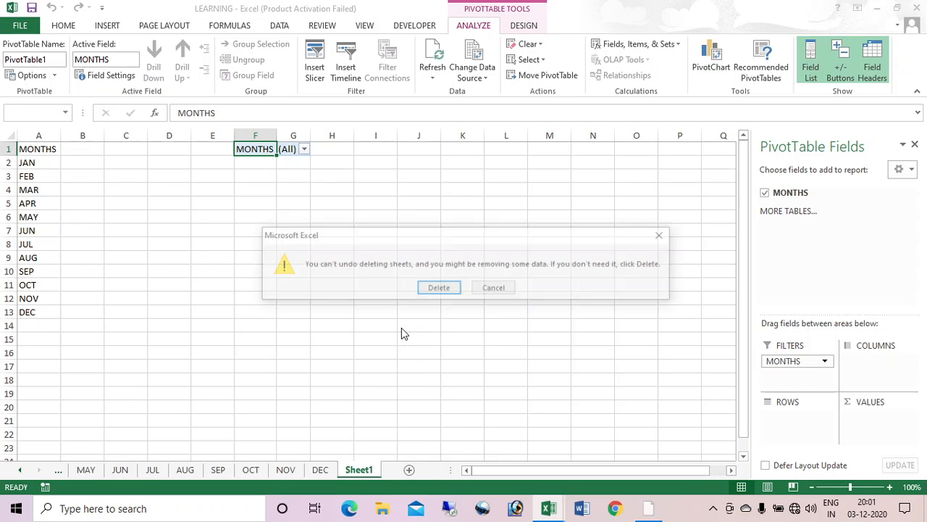
left_click(421, 287)
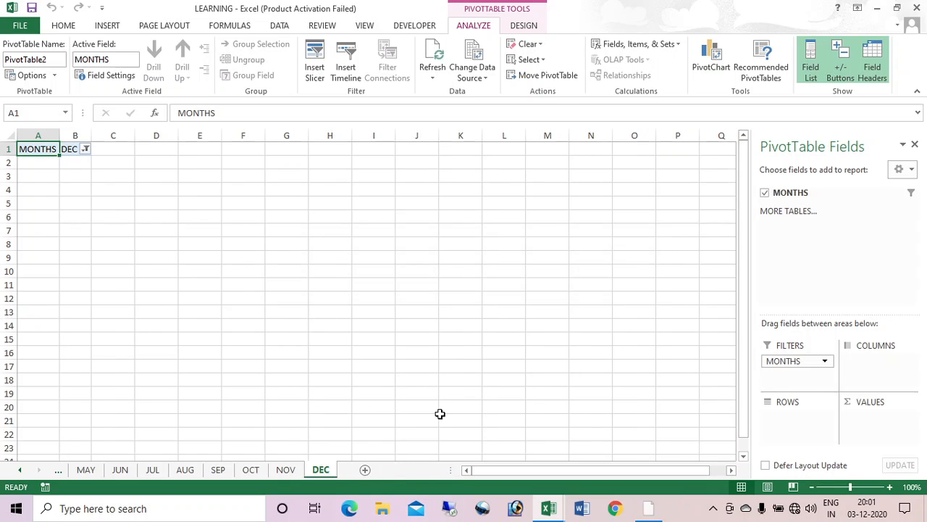
key("ctrl+Page_Up")
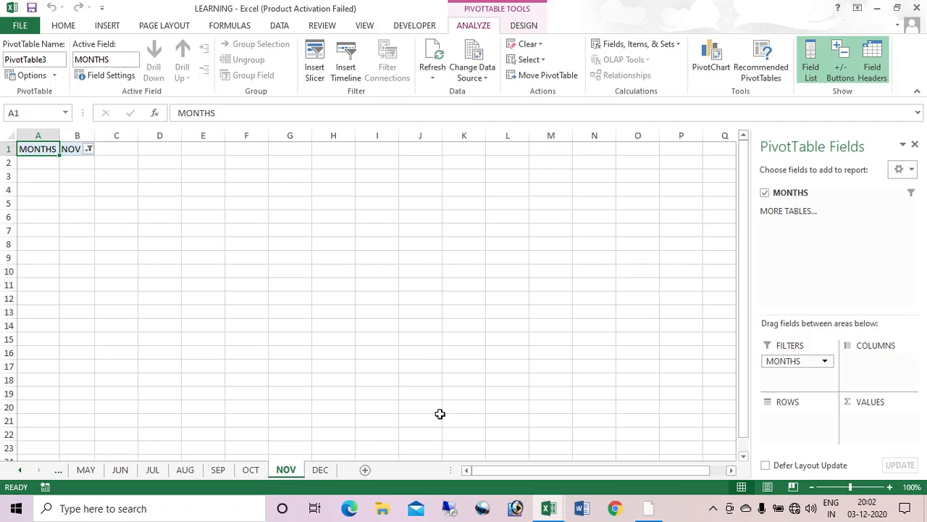
key("ctrl+Page_Up")
key("ctrl+Page_Up")
key("ctrl+Page_Up")
key("ctrl+Page_Up")
key("ctrl+Page_Up")
key("ctrl+Page_Up")
key("ctrl+Page_Up")
key("ctrl+Page_Up")
key("ctrl+Page_Up")
key("ctrl+Page_Up")
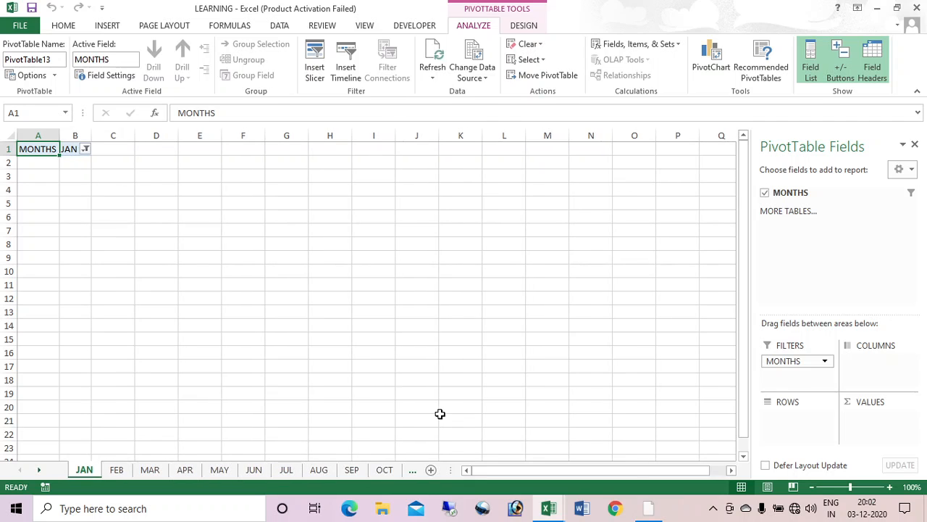
Step: Group all twelve month sheets and clear the MONTHS filter cells A1:D3 on every one
right_click(85, 472)
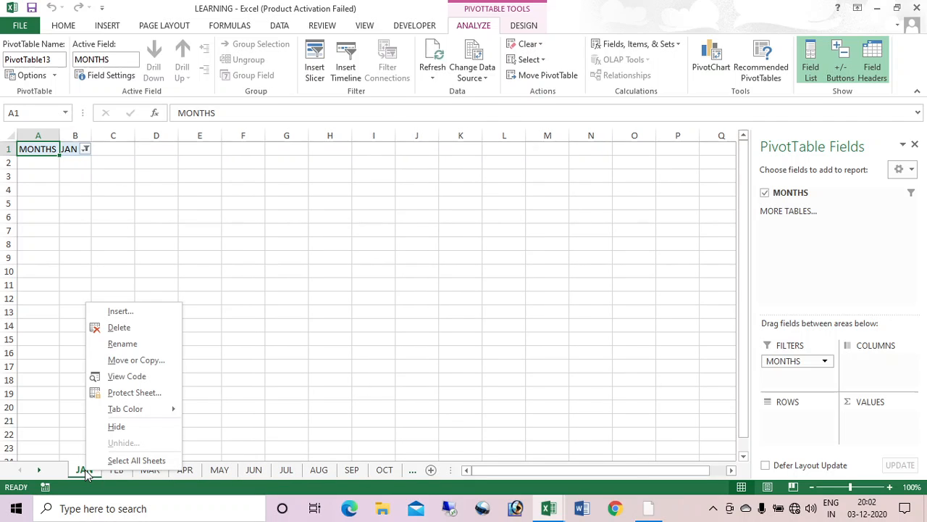
left_click(149, 462)
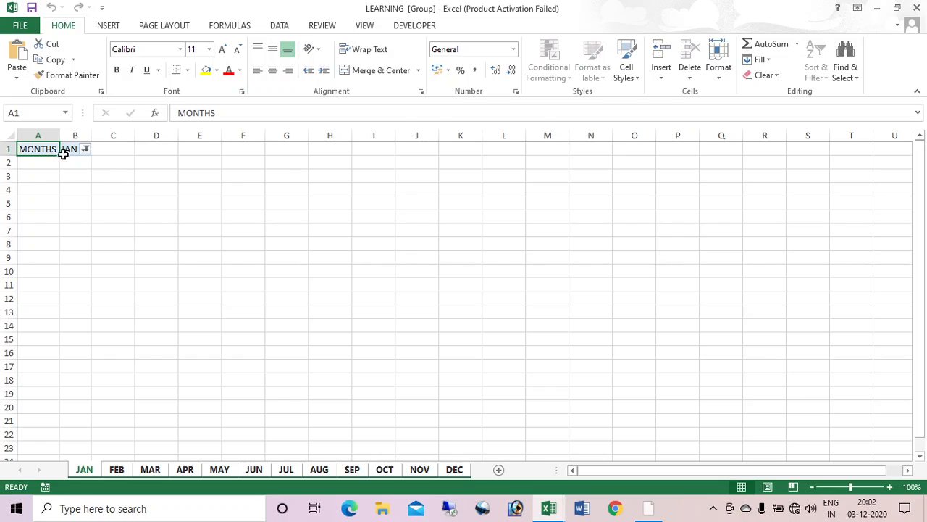
left_click_drag(23, 175, 144, 146)
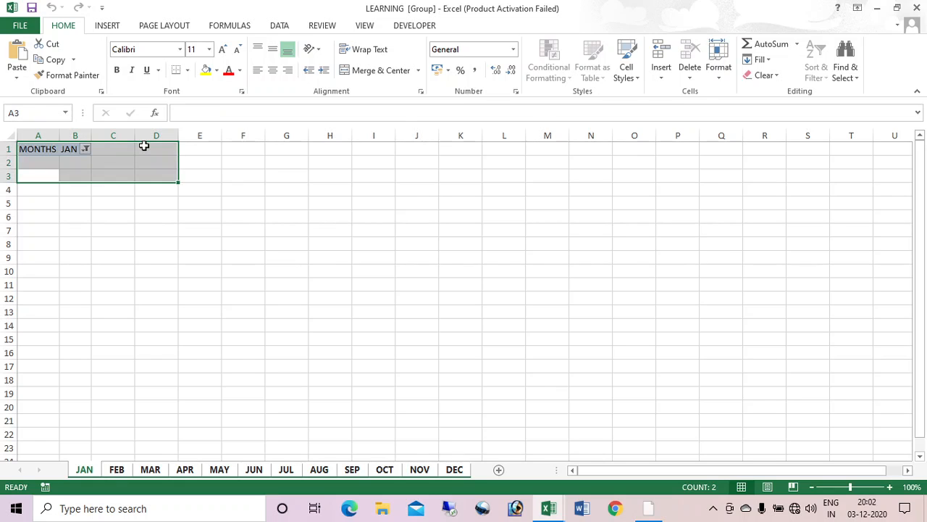
key("Delete")
left_click(223, 308)
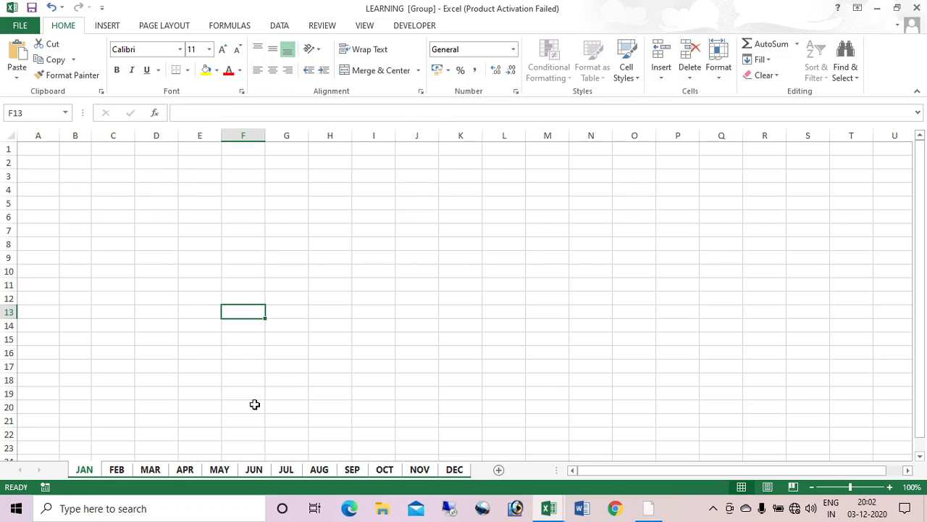
Step: Check that the other month sheets are cleared, then select B8 on the JAN sheet
key("ctrl+Page_Down")
key("ctrl+Page_Down")
key("ctrl+Page_Down")
key("ctrl+Page_Down")
key("ctrl+Page_Down")
key("ctrl+Page_Down")
key("ctrl+Page_Down")
key("ctrl+Page_Down")
key("ctrl+Page_Down")
key("ctrl+Page_Down")
key("ctrl+Page_Down")
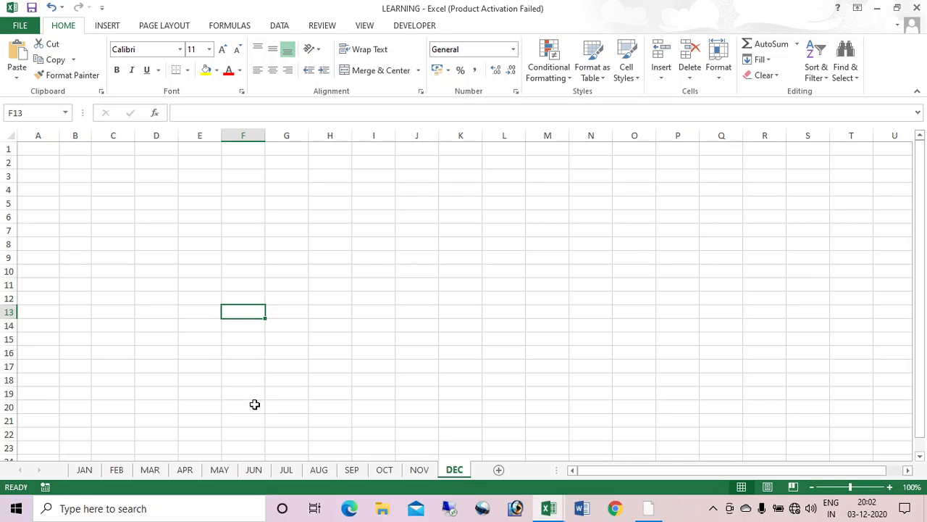
key("ctrl+Page_Up")
key("ctrl+Page_Up")
key("ctrl+Page_Up")
key("ctrl+Page_Up")
key("ctrl+Page_Up")
key("ctrl+Page_Up")
key("ctrl+Page_Up")
key("ctrl+Page_Up")
key("ctrl+Page_Up")
key("ctrl+Page_Up")
key("ctrl+Page_Up")
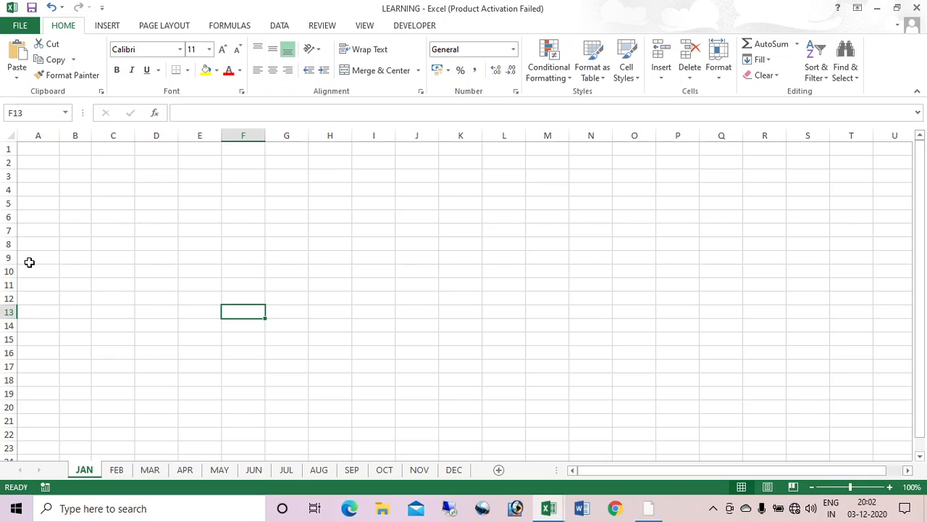
left_click(77, 246)
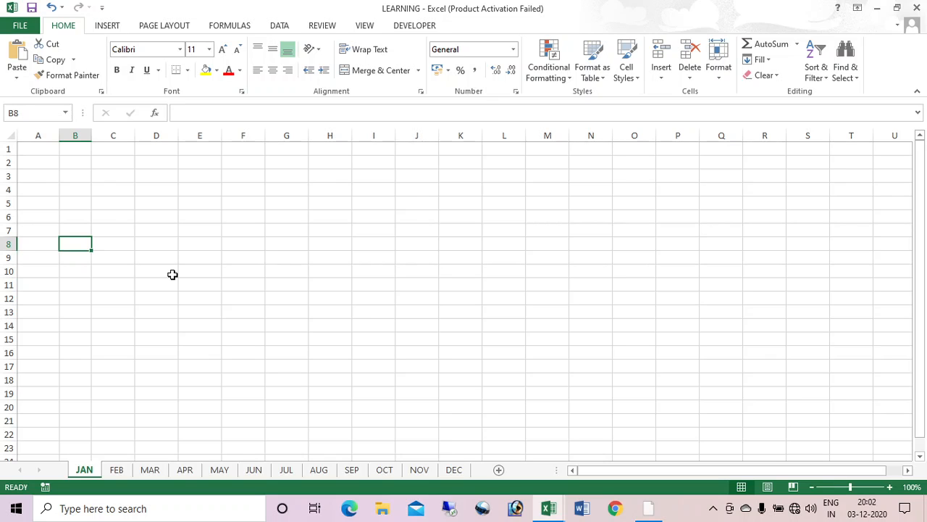
Step: Copy the EMP ID, NAME and POST block from the JANUARY attendance sheet and paste it at JAN B8
key("alt+Tab")
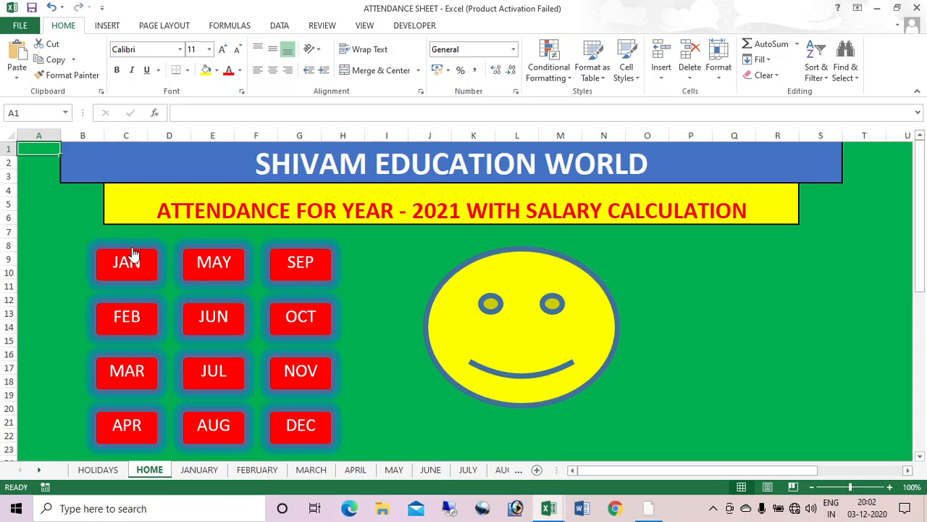
left_click(144, 267)
left_click_drag(74, 246, 234, 427)
key("ctrl+c")
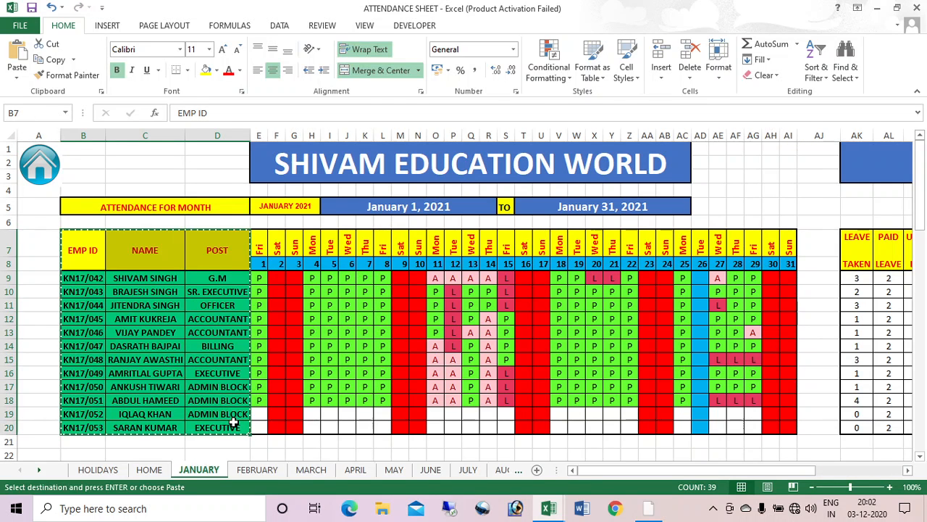
key("alt+Tab")
key("ctrl+v")
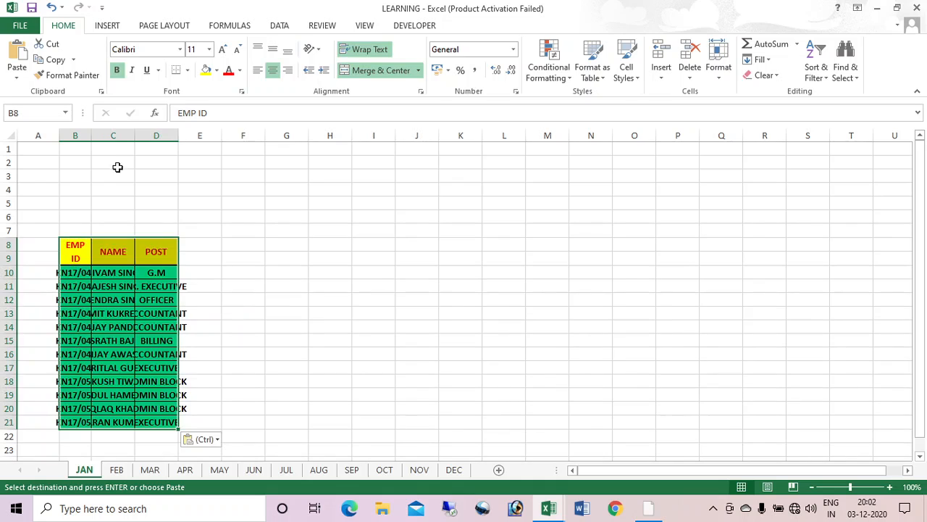
Step: Auto-fit columns B–D to the pasted text and merge and center B7:D7
left_click_drag(85, 130, 137, 136)
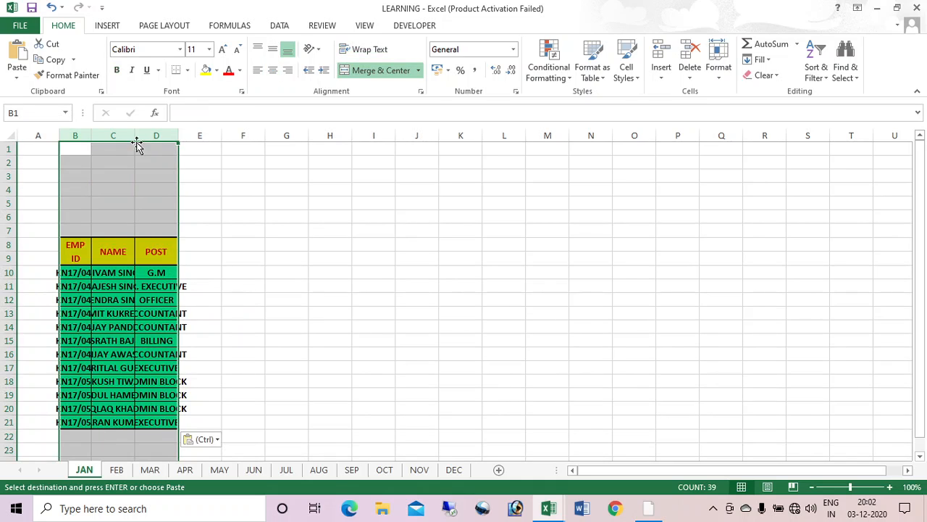
double_click(135, 136)
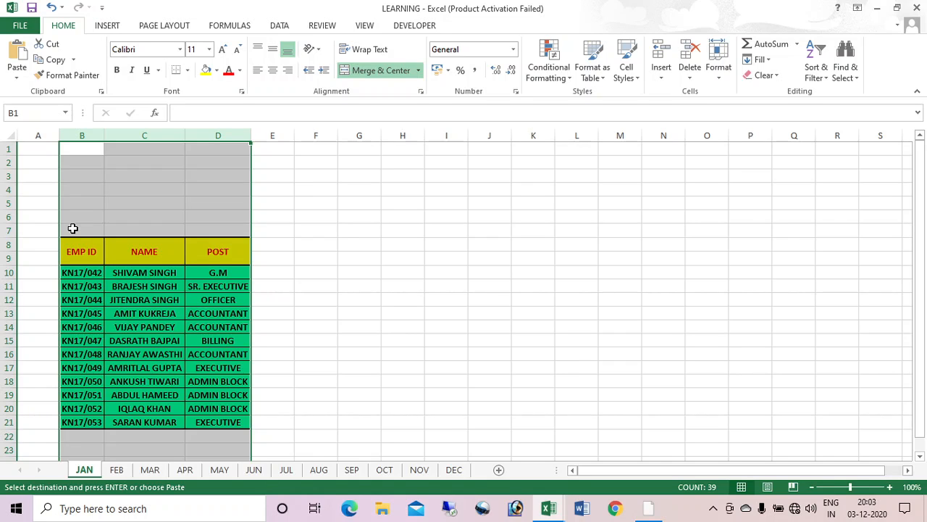
left_click(72, 229)
left_click_drag(93, 228, 238, 232)
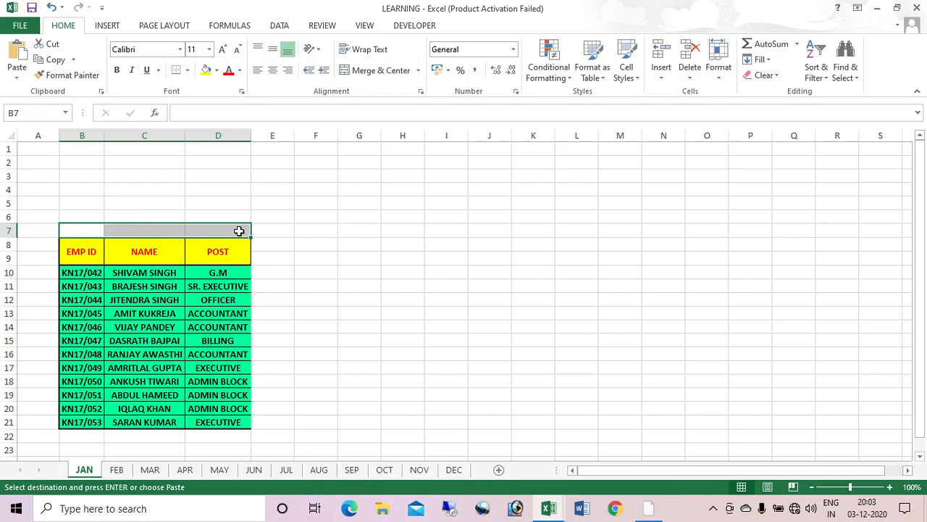
left_click(380, 71)
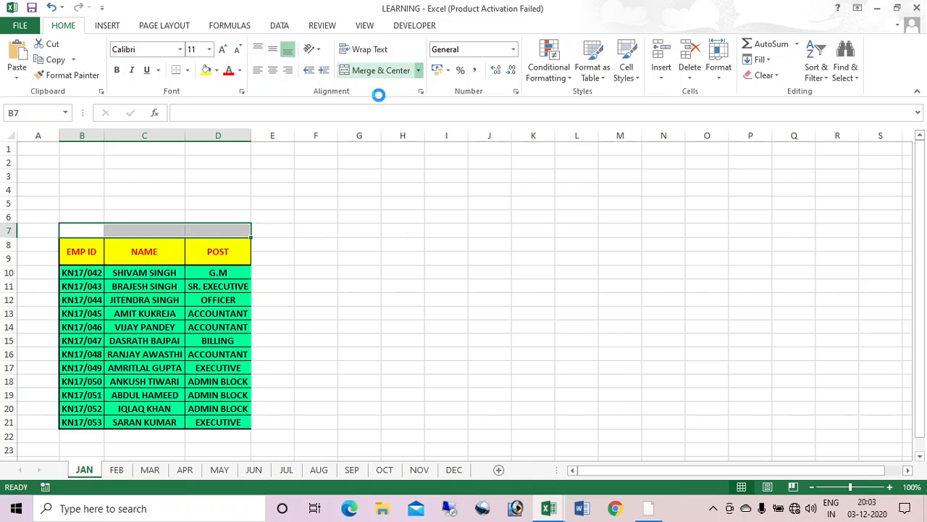
Step: Copy the ATTENDANCE FOR MONTH heading from the ATTENDANCE SHEET workbook into merged cell B7
key("alt+Tab")
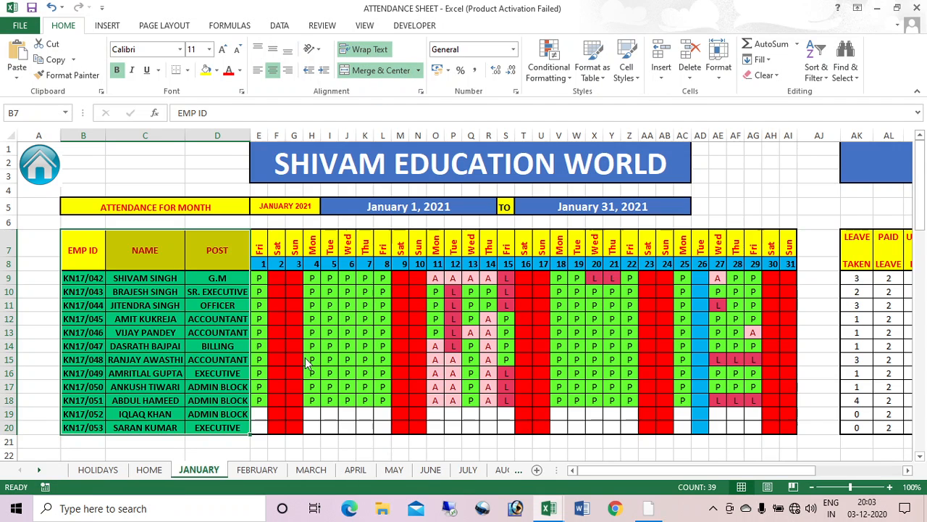
left_click(166, 209)
key("ctrl+c")
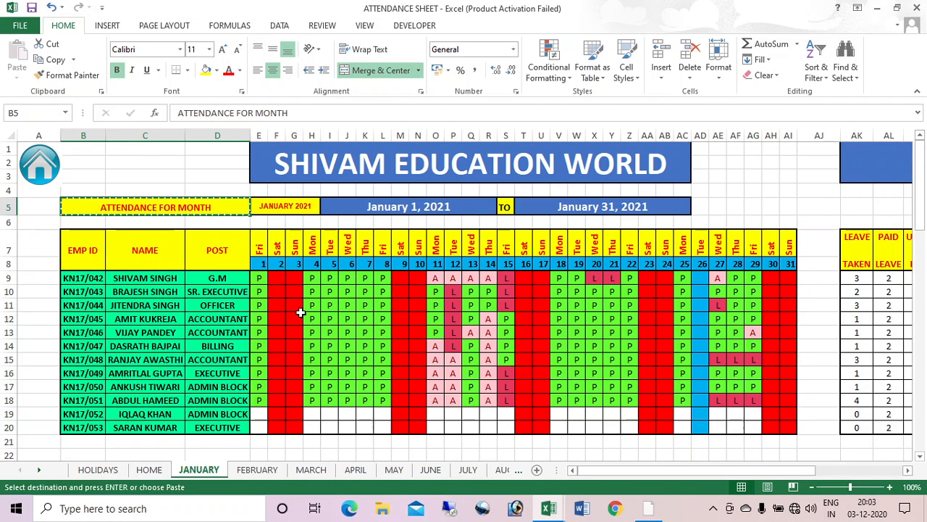
key("alt+Tab")
key("ctrl+v")
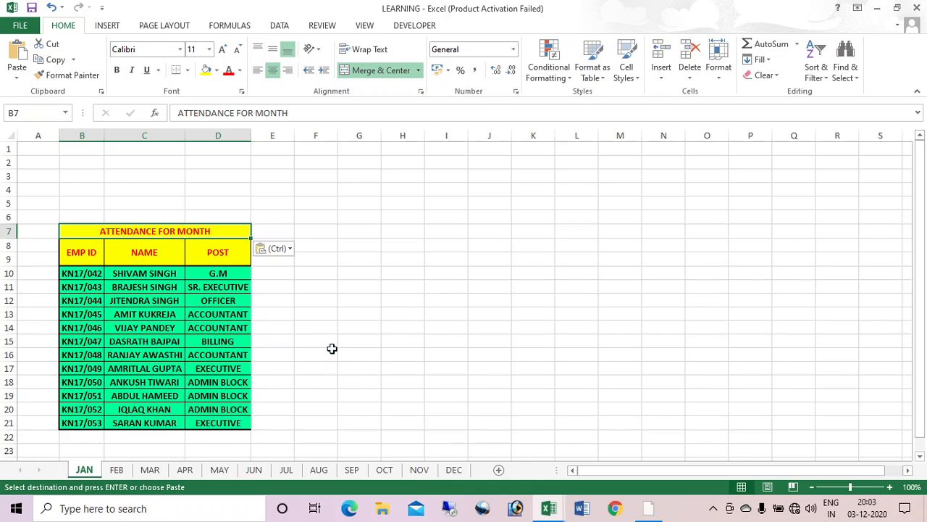
Step: Merge E7:G7 beside the heading, then switch to the MID CELL FORMULA workbook
left_click(268, 231)
left_click_drag(311, 230, 348, 232)
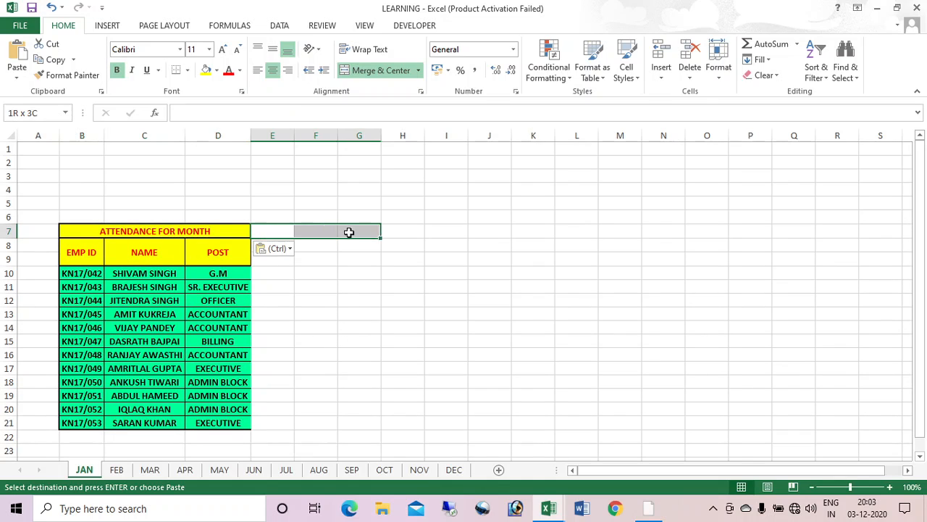
left_click(385, 70)
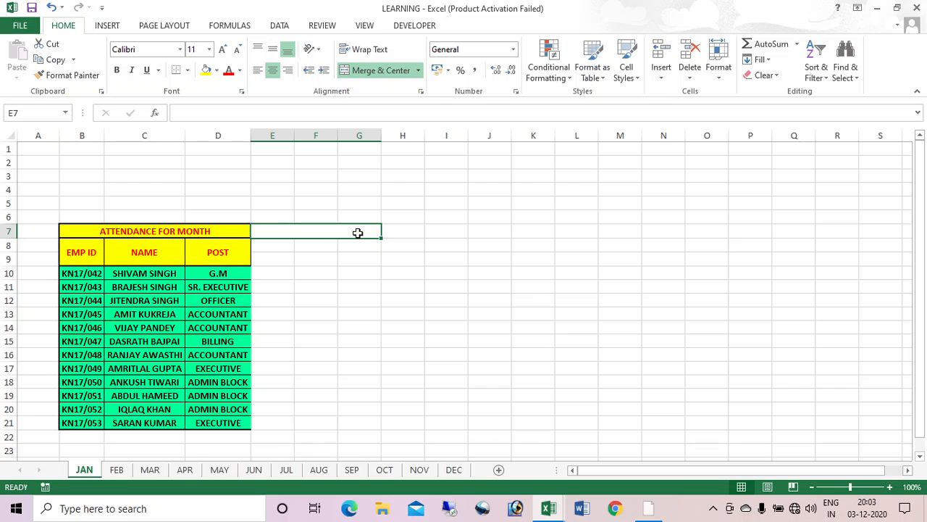
key("alt+Tab")
key("alt+Tab")
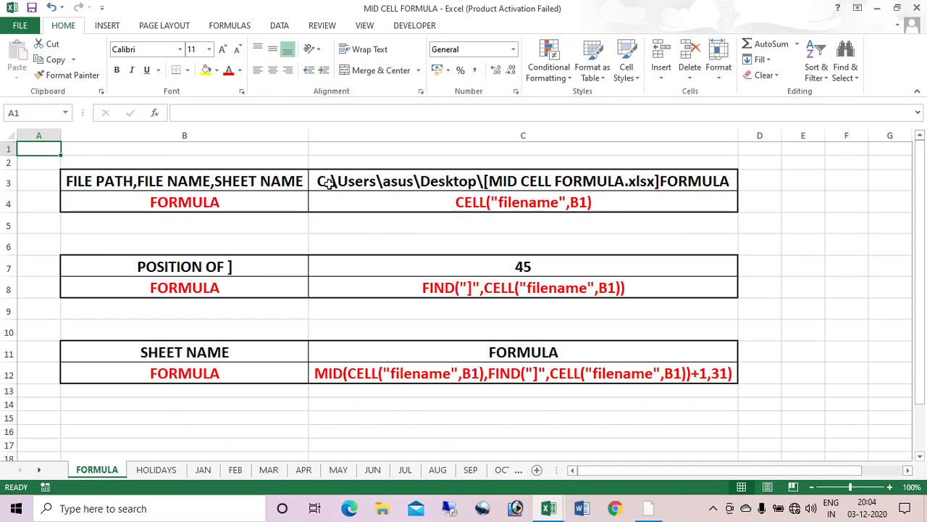
Step: Clear the example results in C3, C7 and C11 of the FORMULA sheet
left_click(521, 183)
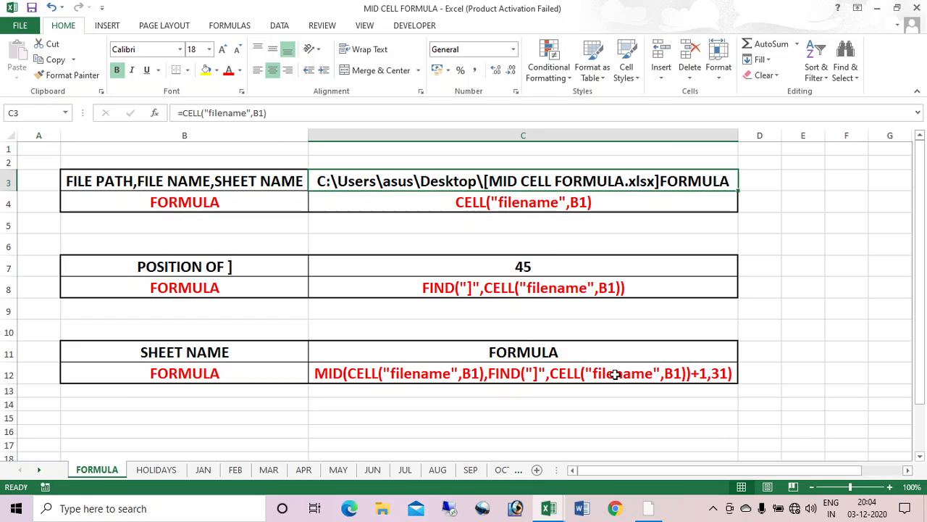
key("Delete")
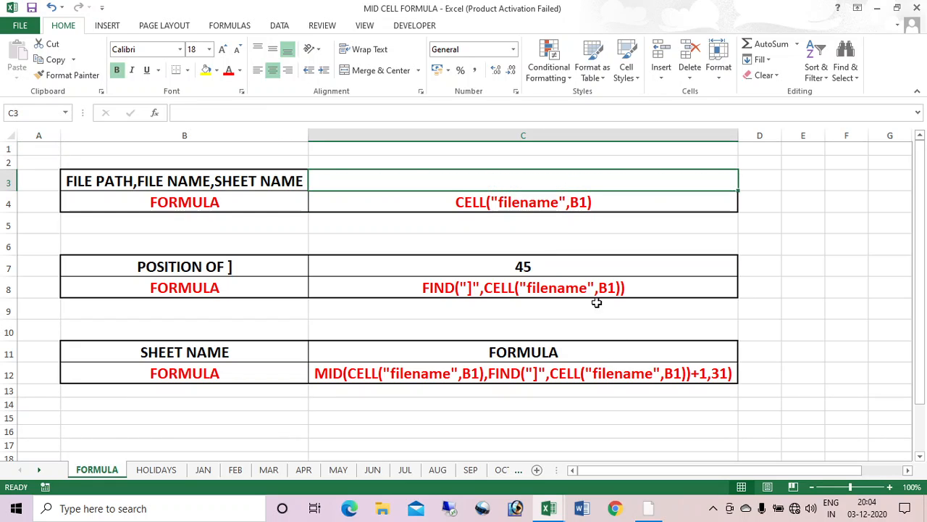
left_click(550, 266)
key("Delete")
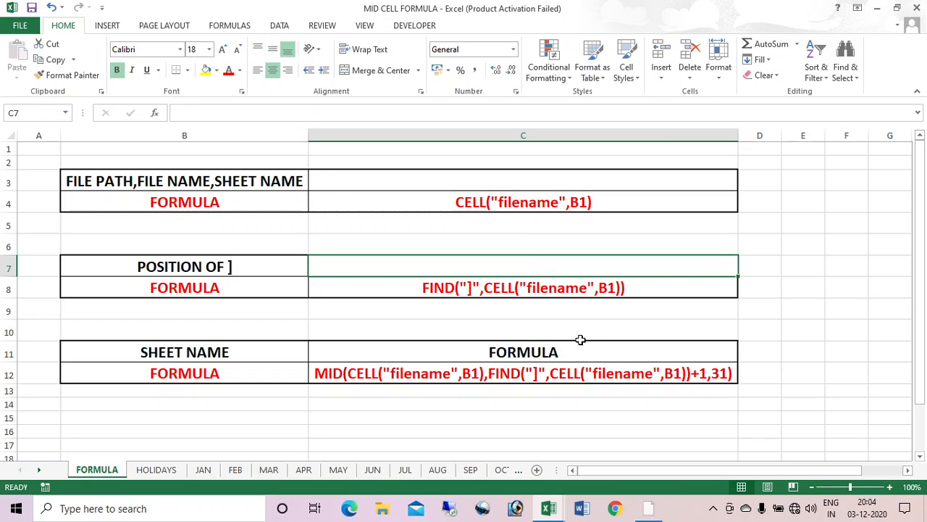
left_click(543, 352)
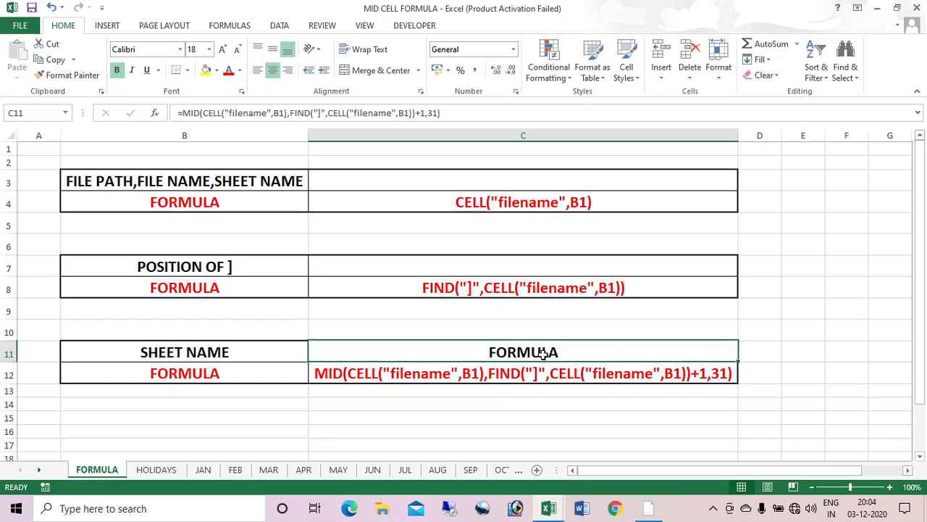
key("Delete")
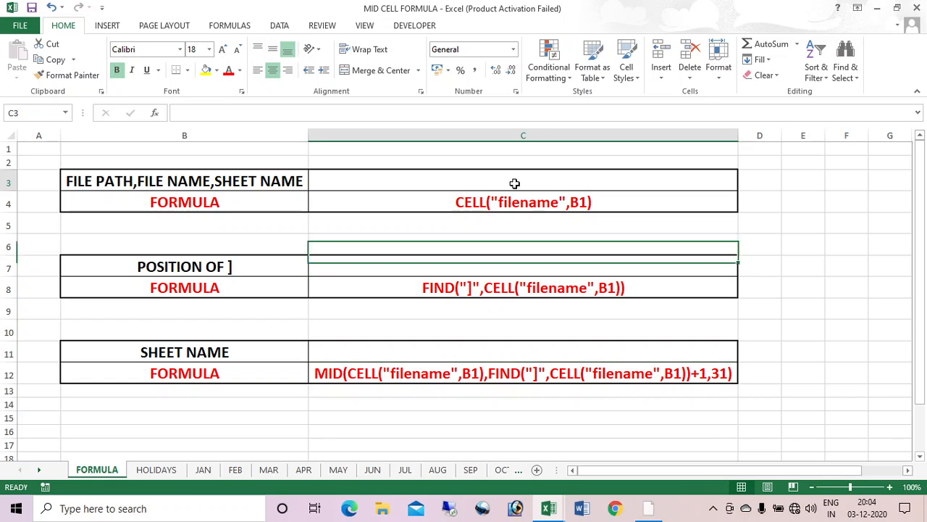
Step: Enter =CELL("filename",B1) in C3 to show the workbook's full path and sheet name
left_click(514, 182)
type("=")
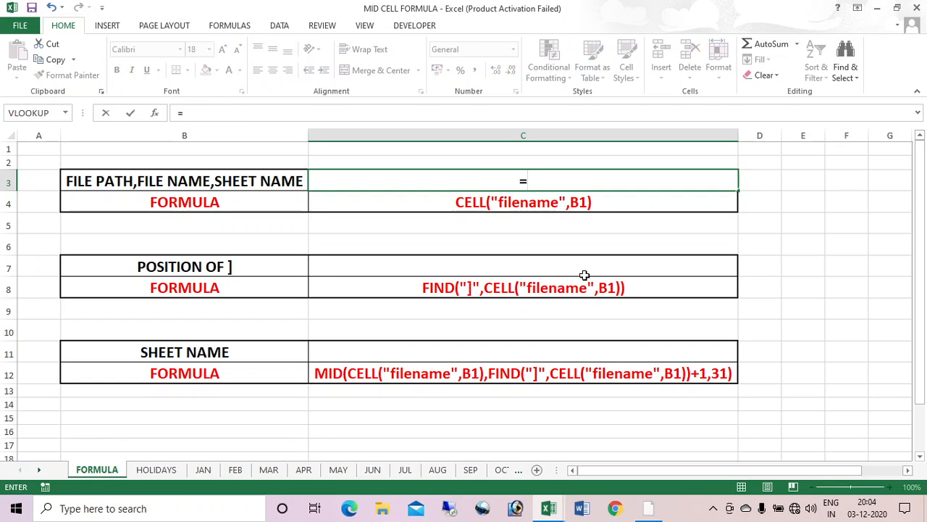
type("CELL(")
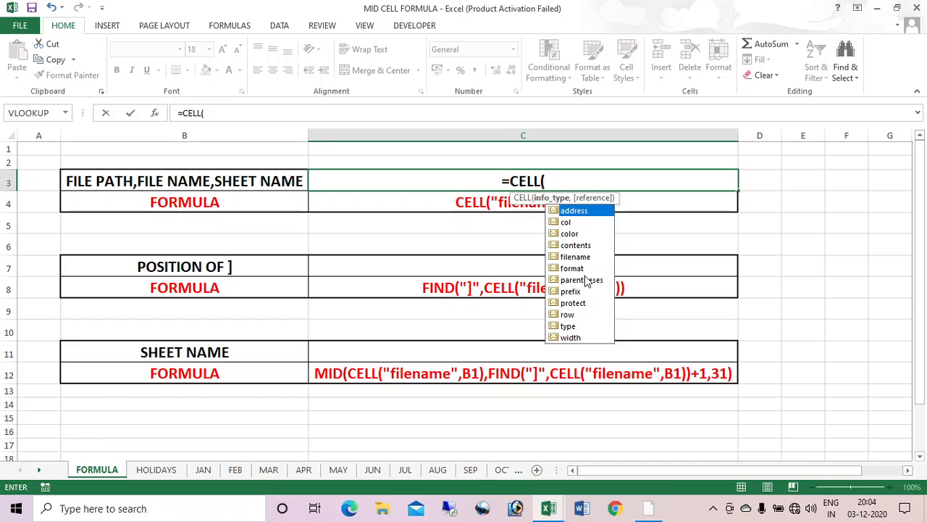
key("Down")
key("Down")
key("Down")
key("Down")
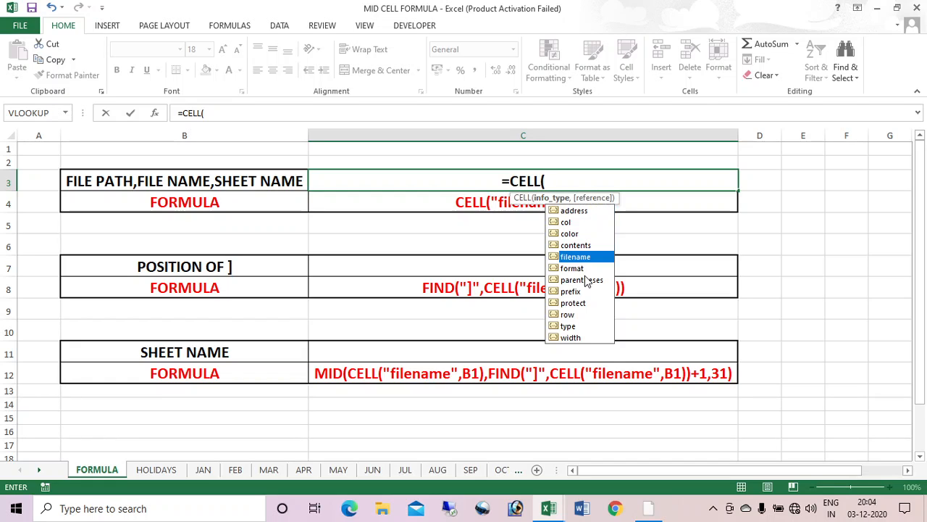
key("Tab")
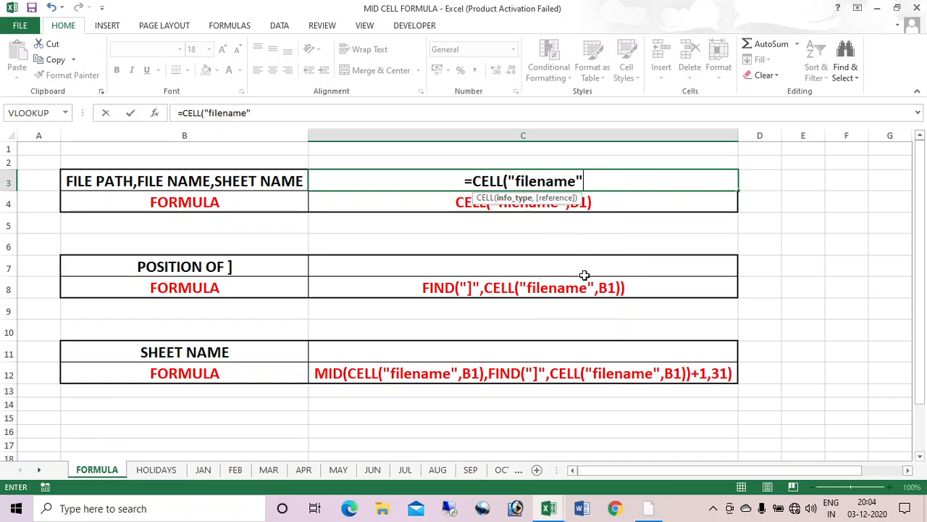
type(",")
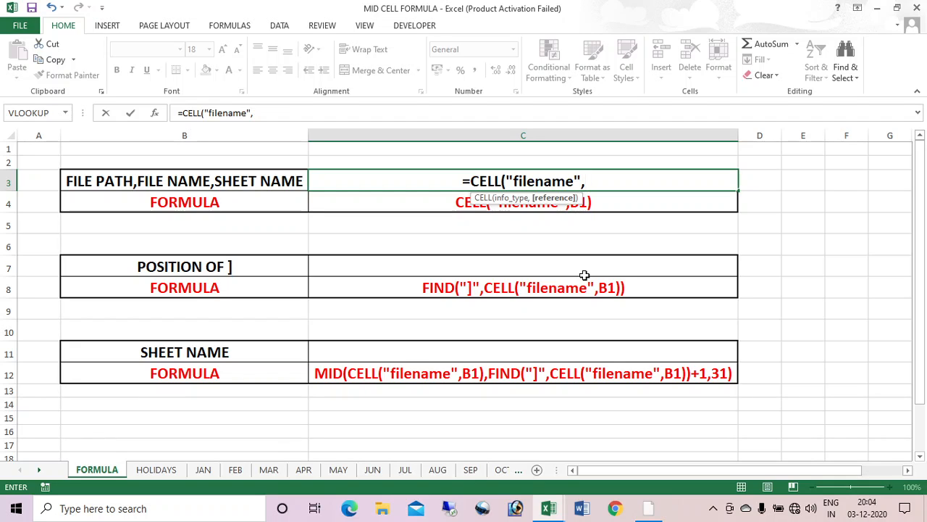
type("B1")
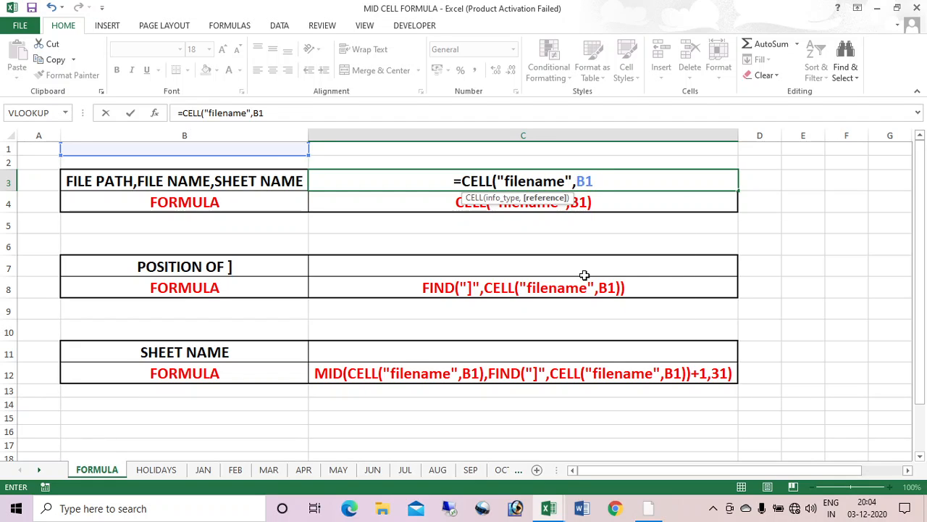
type(")")
key("Return")
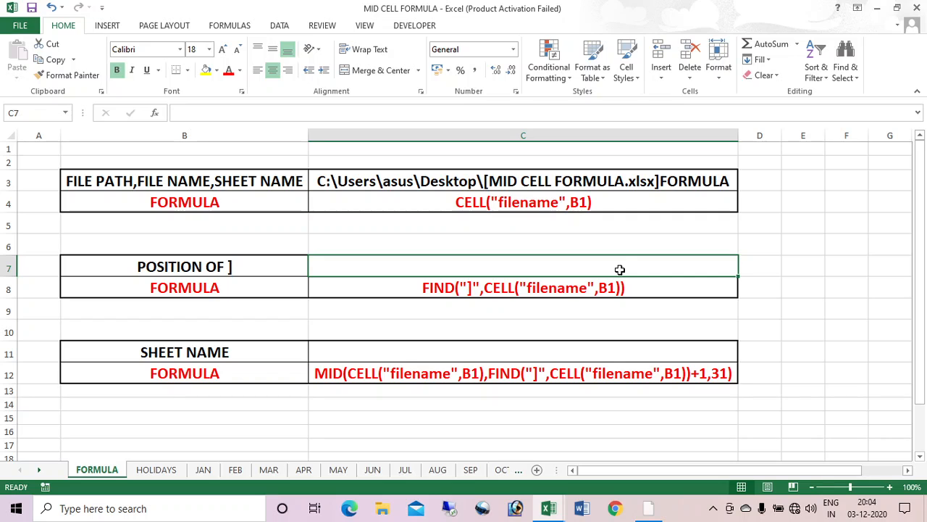
Step: Enter =FIND("]",CELL("filename",B1)) in C7 so it returns the bracket position 45
type("=FIN")
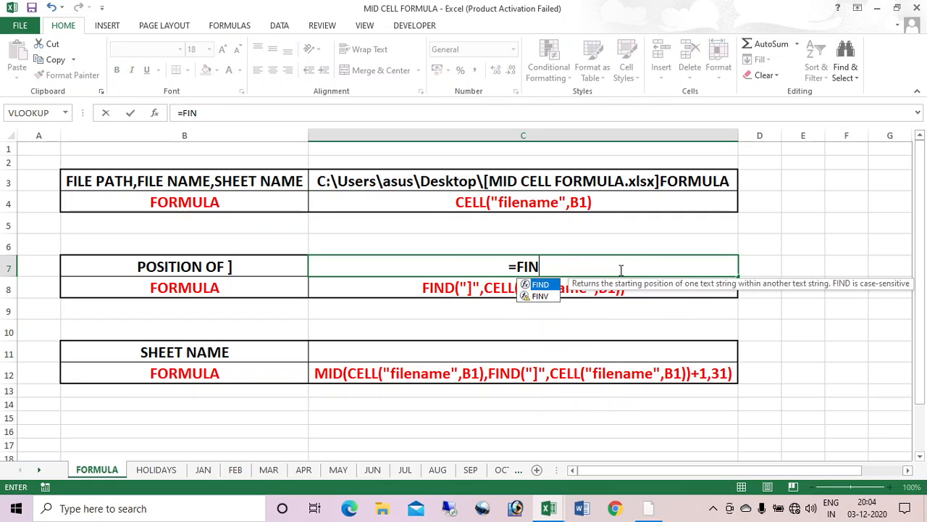
type("D(")
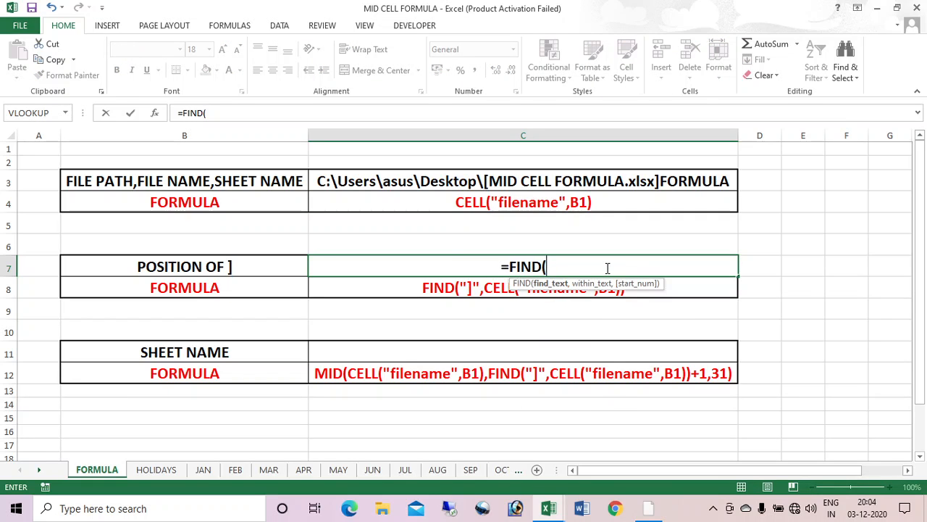
type("\"")
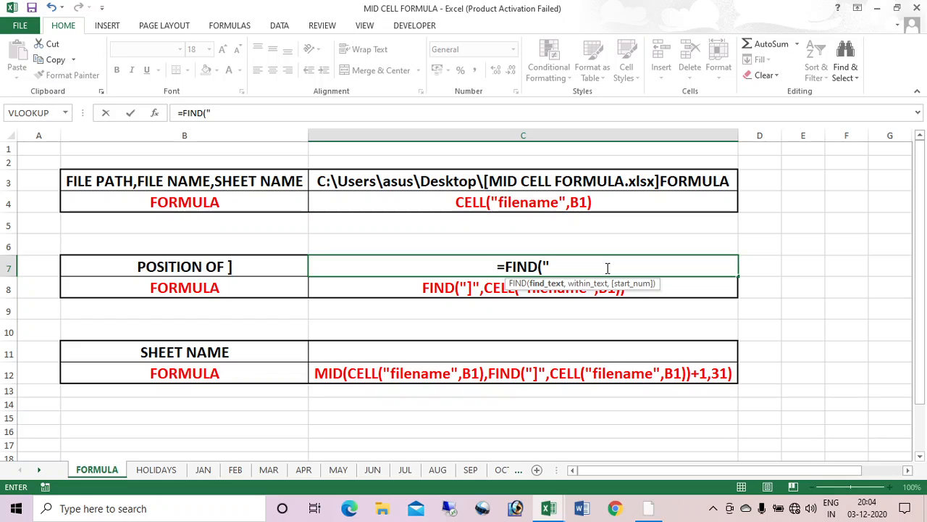
type("]\",")
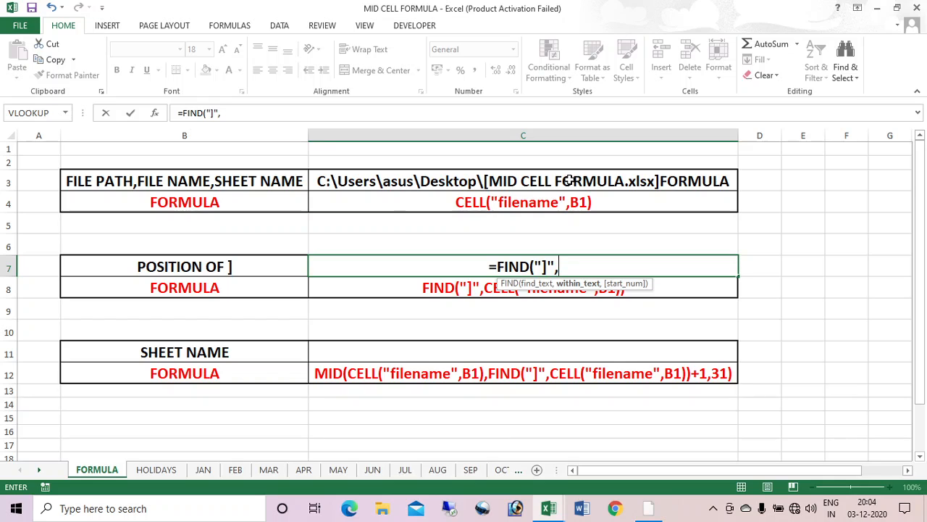
type("CELL(")
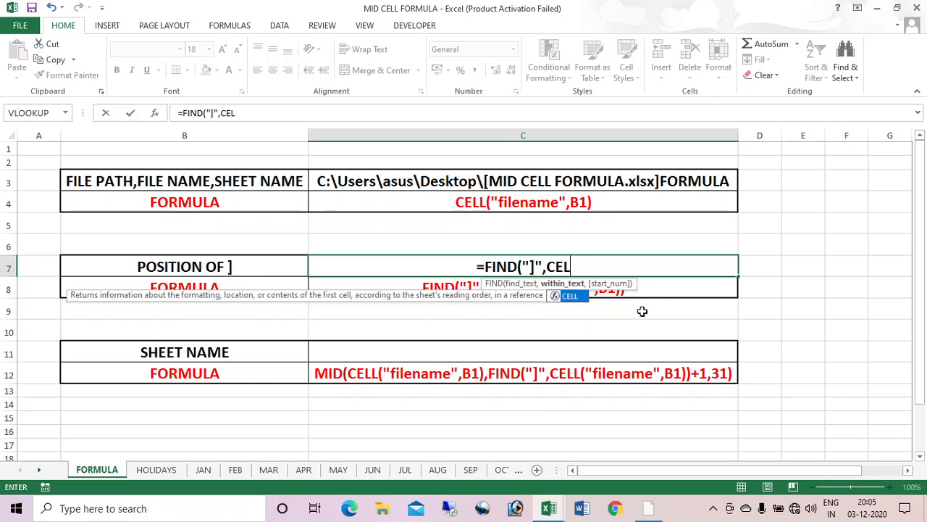
key("Down")
key("Down")
key("Down")
key("Down")
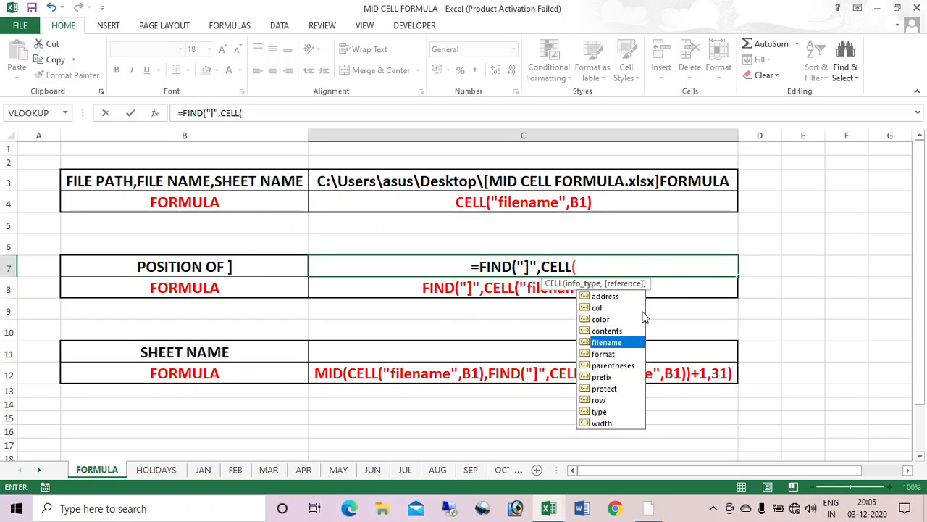
key("Tab")
type(",")
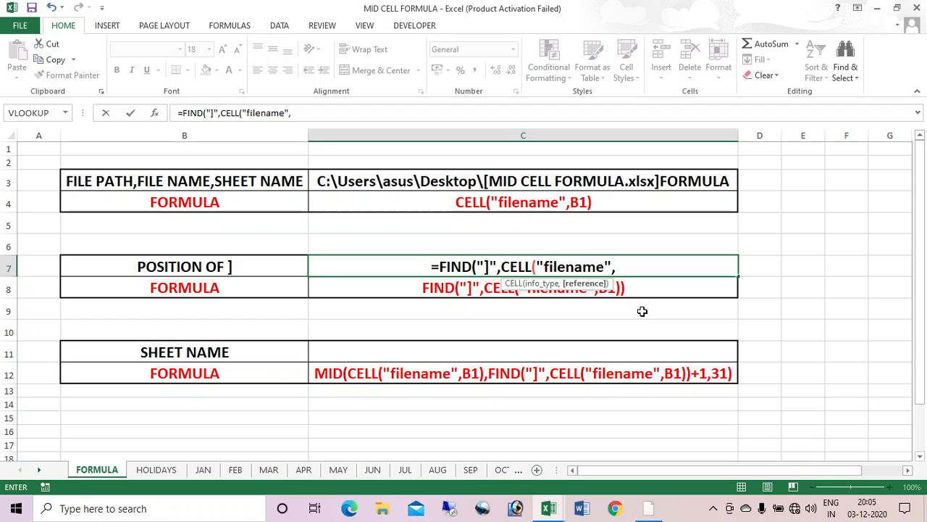
type("B1)")
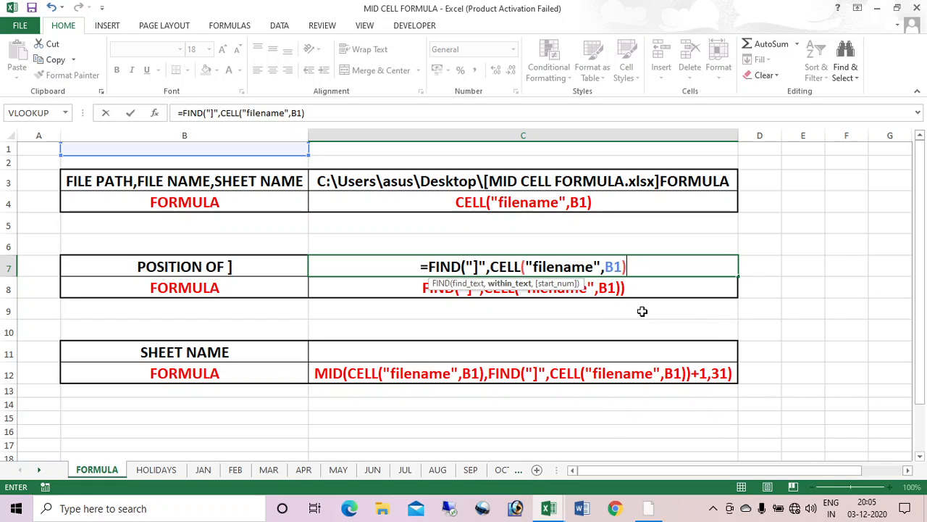
type(")")
key("Return")
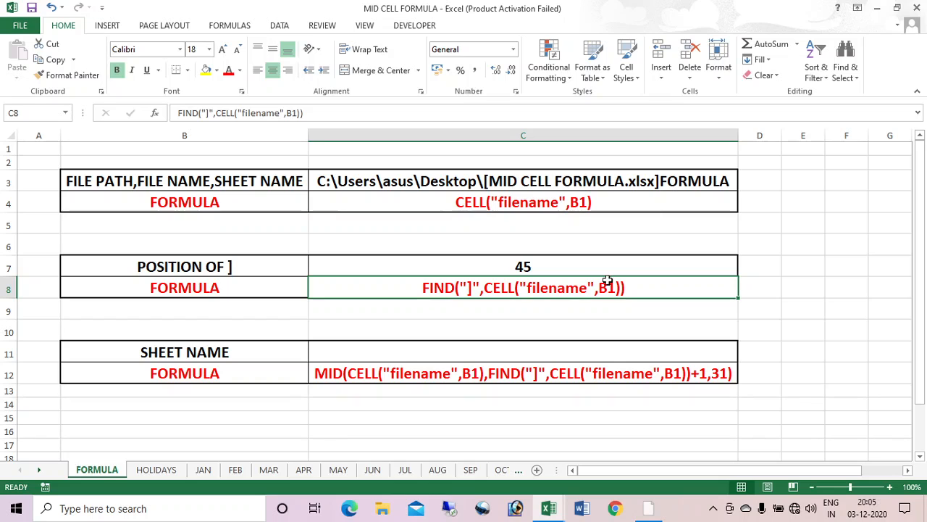
left_click(535, 355)
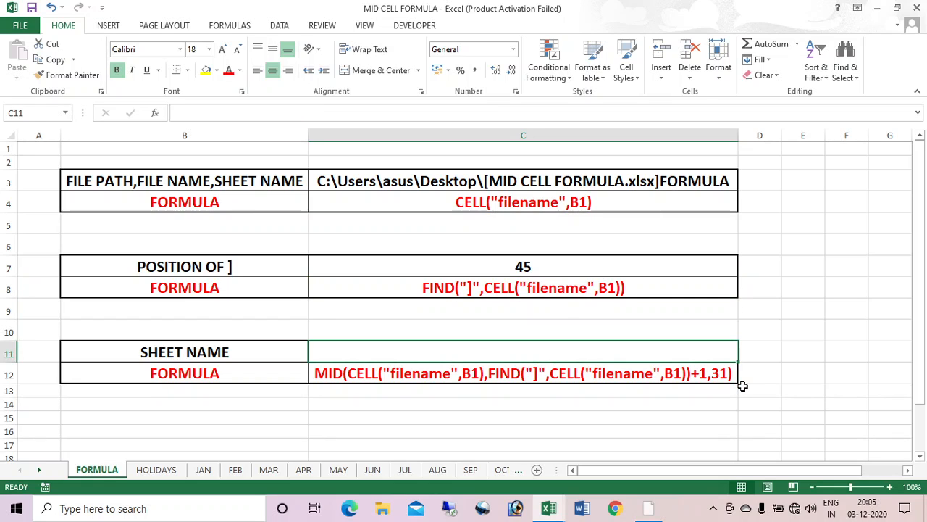
Step: In C11, begin the formula =MID(CELL("filename",B1), using the filename info type
type("=MID")
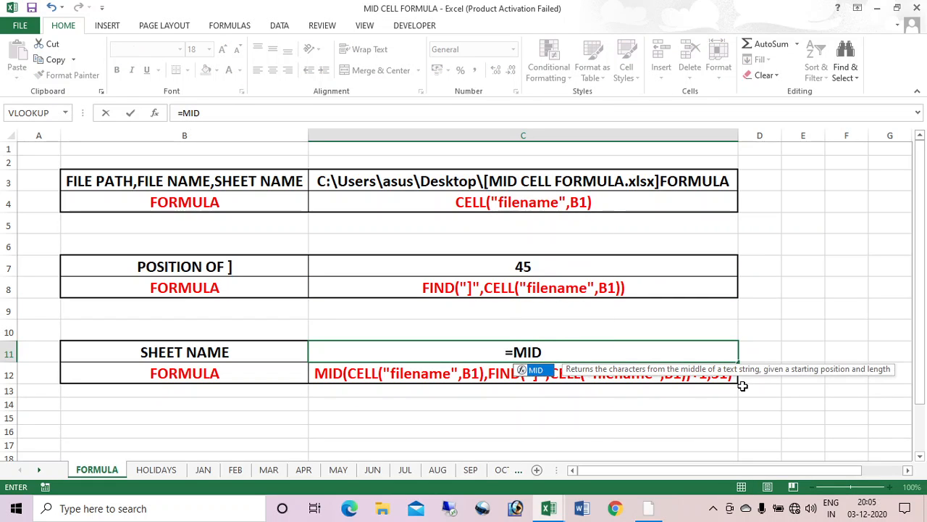
type("(")
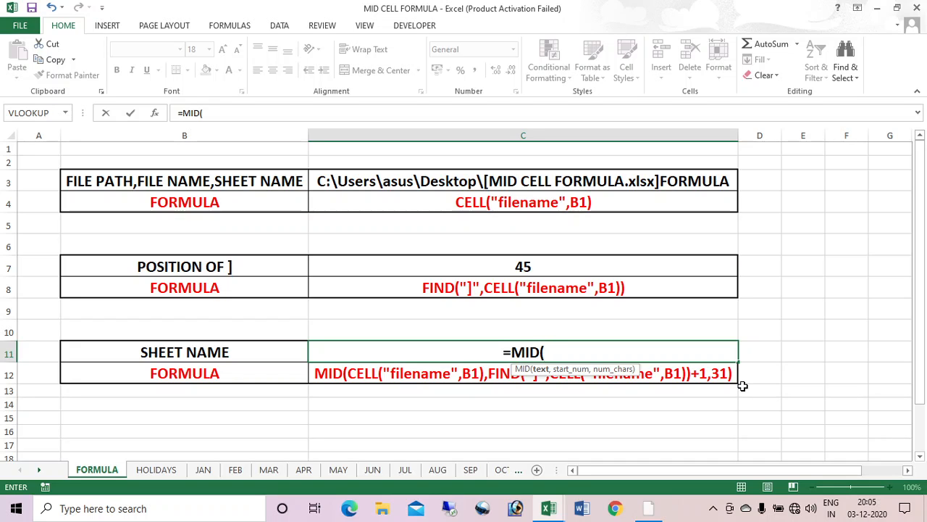
type("CELL(")
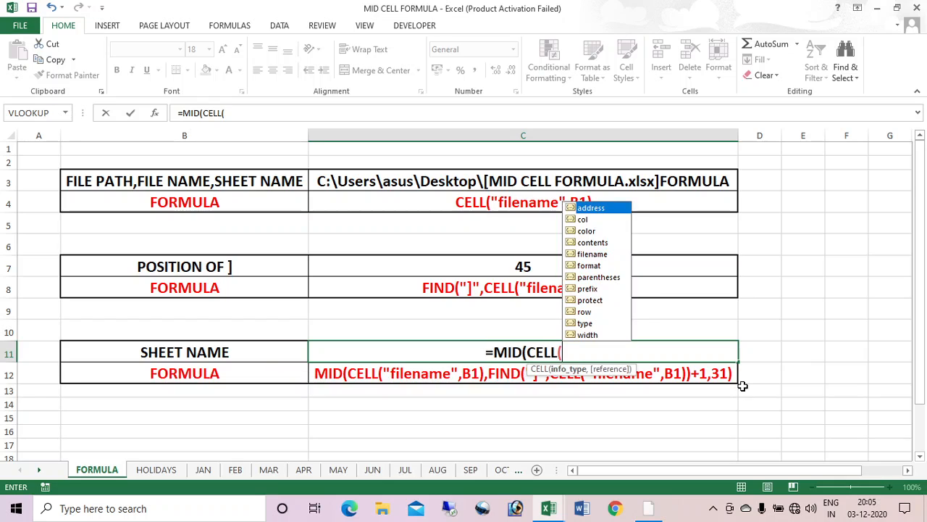
key("Down")
key("Down")
key("Down")
key("Down")
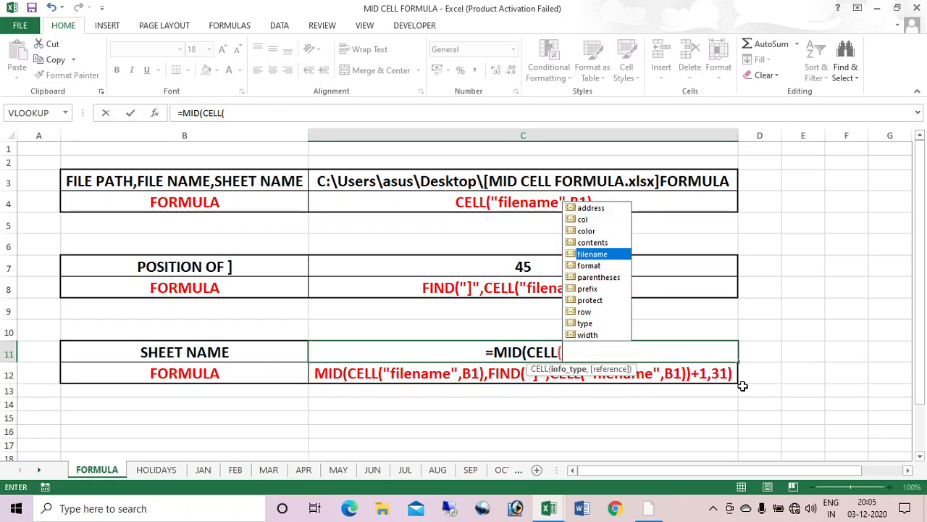
key("Tab")
type(",")
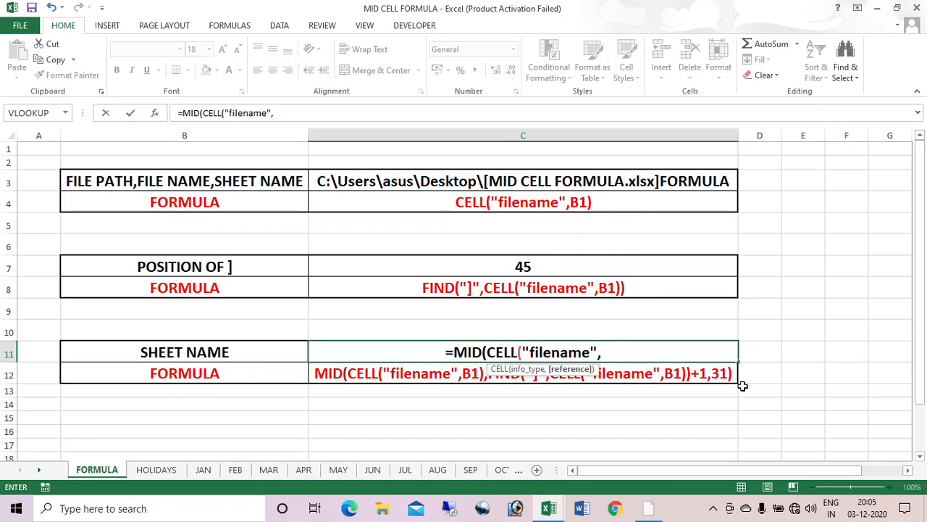
type("B1)")
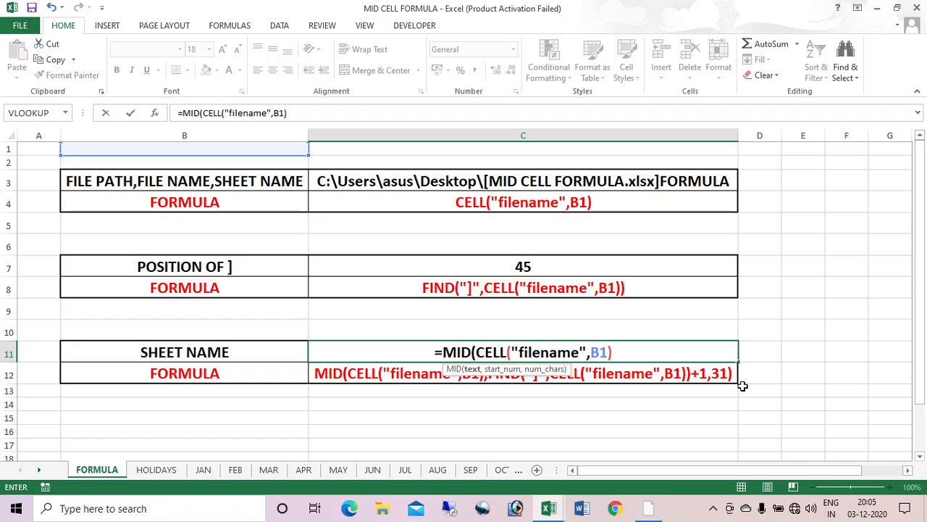
type(",")
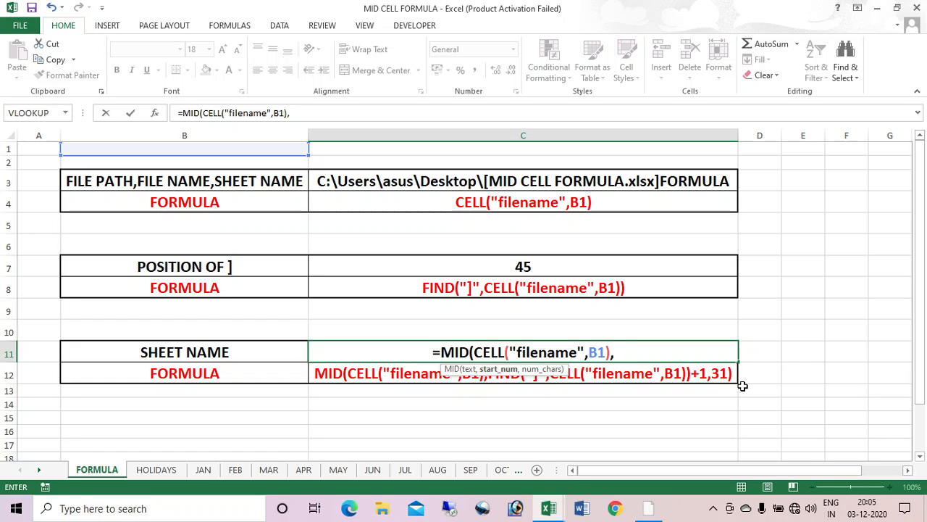
Step: Complete the formula with FIND("]",CELL("filename",B1))+1,31) and enter it so C11 shows FORMULA
type("FIND")
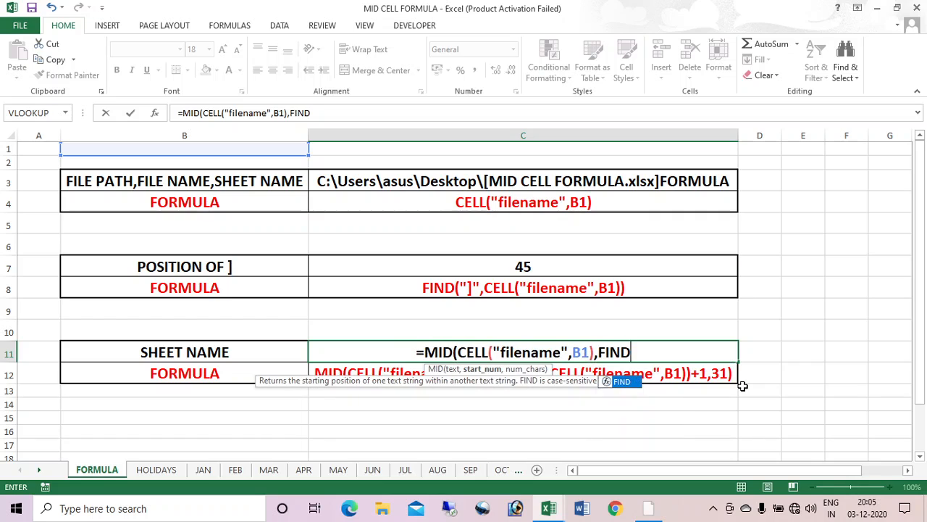
type("(")
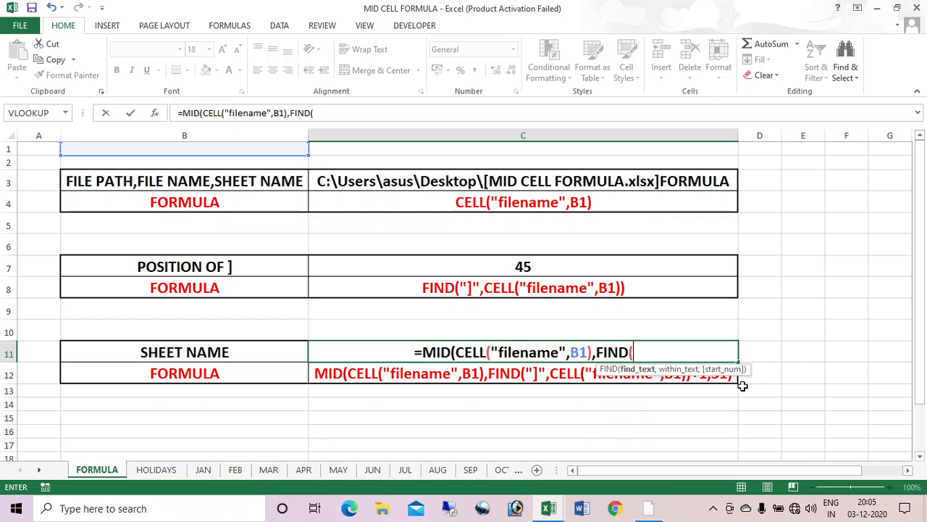
type("\"]\"")
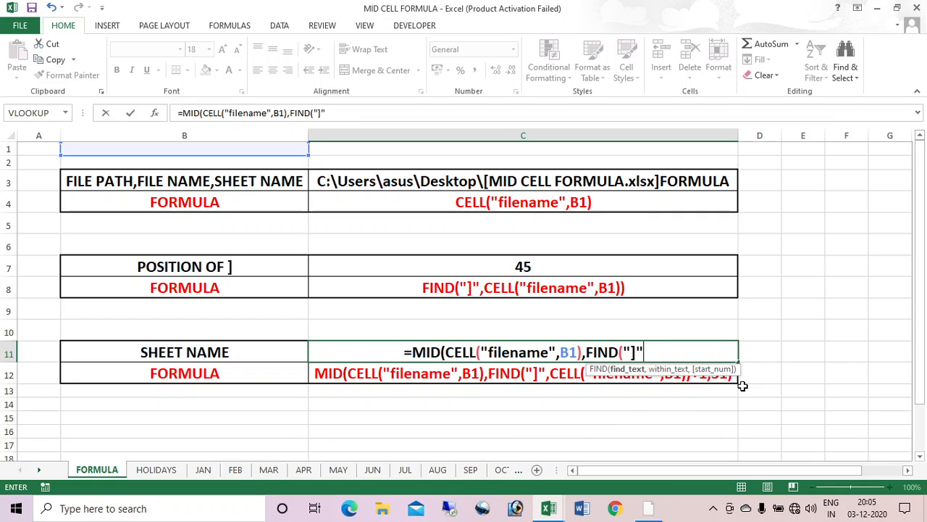
type(",")
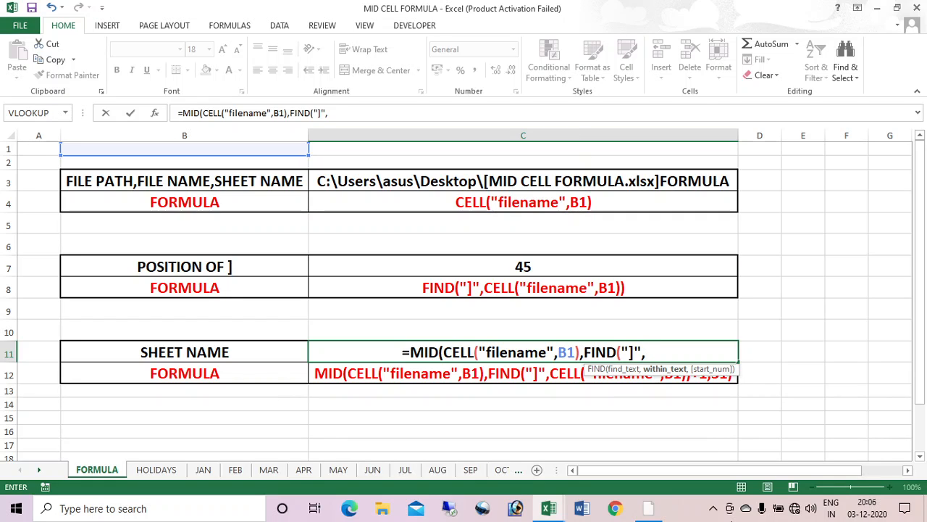
type("CELL(")
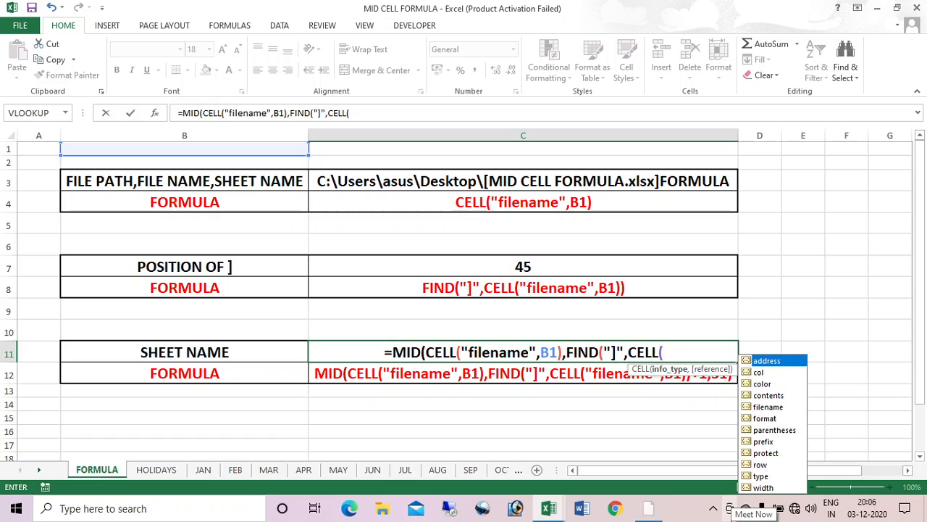
key("Down")
key("Down")
key("Down")
key("Down")
key("Down")
key("Up")
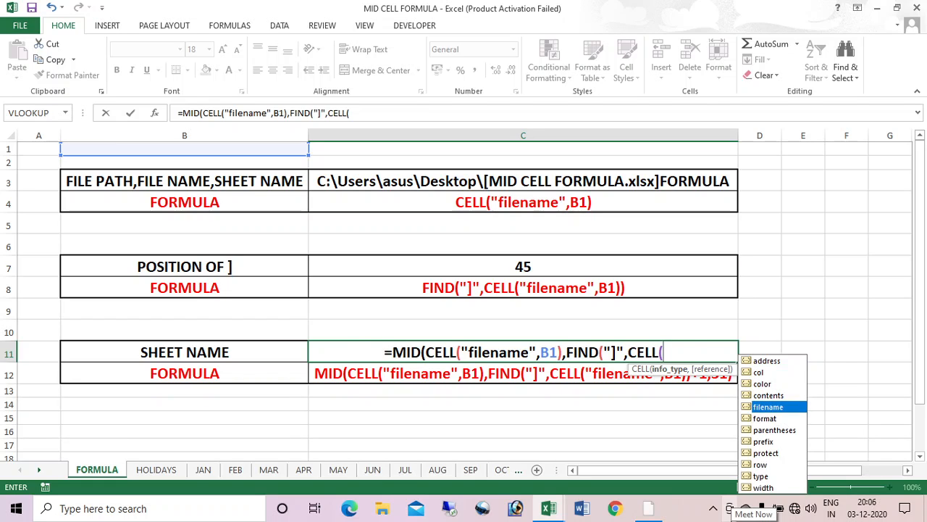
key("Tab")
type(",B1")
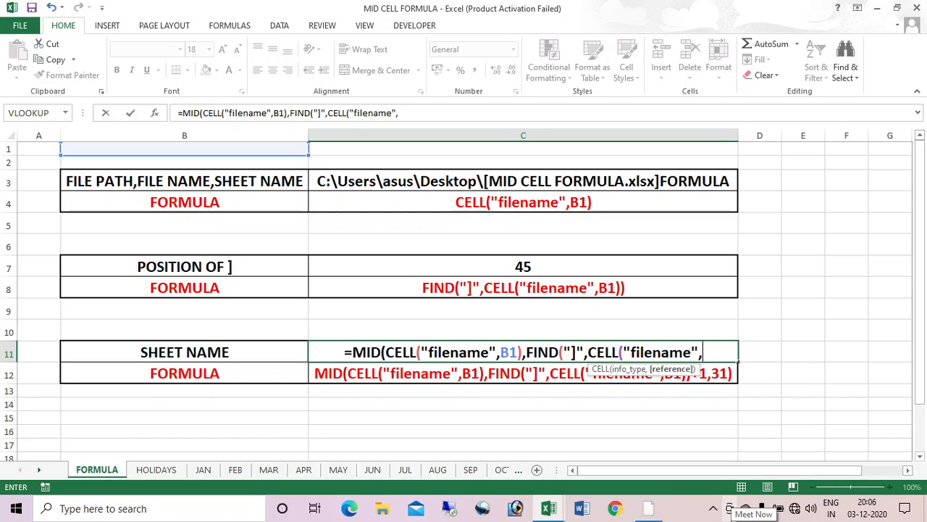
type(")")
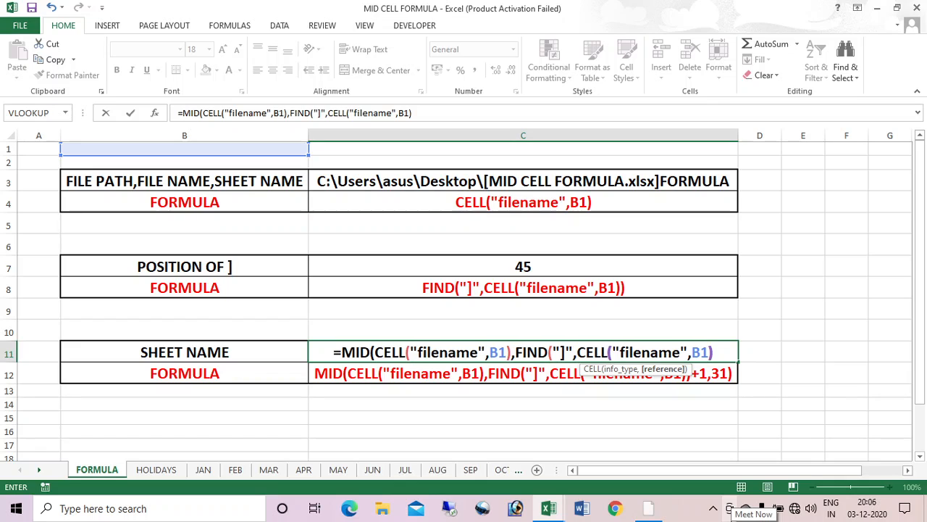
type(")")
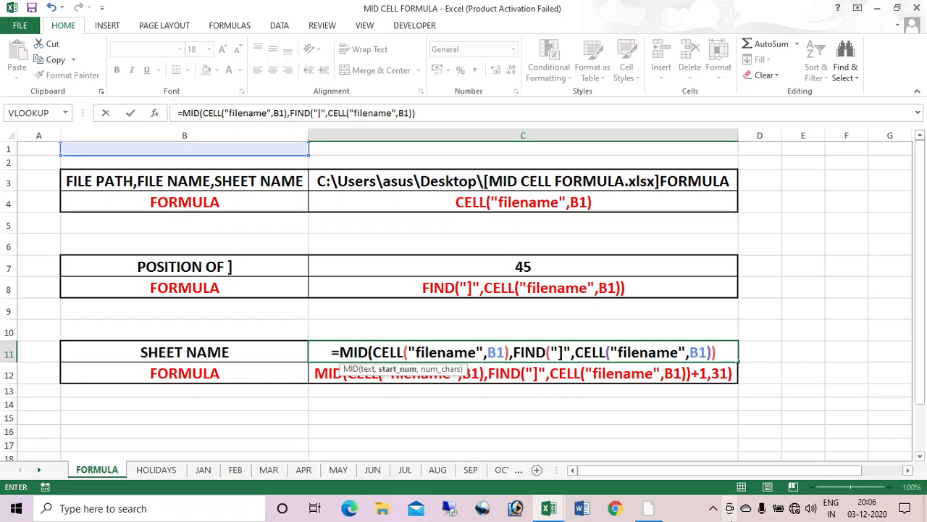
type("+1")
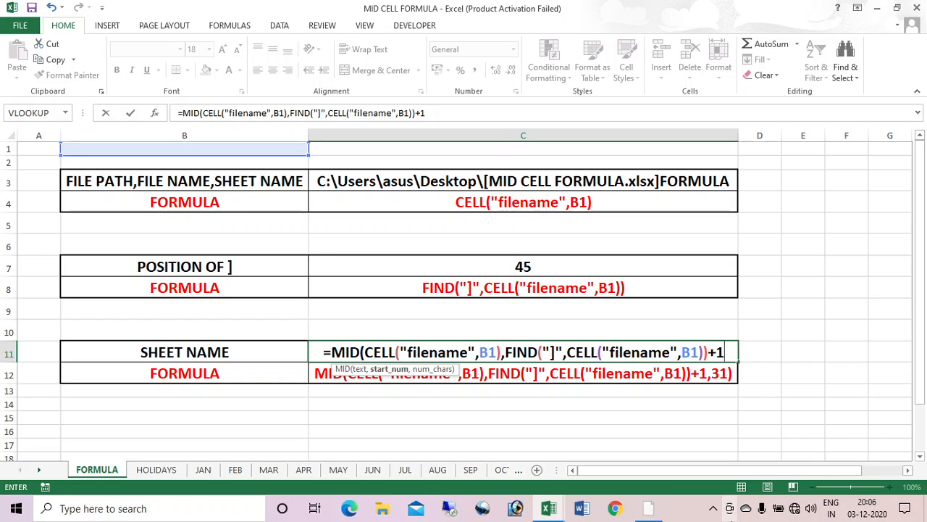
type(",")
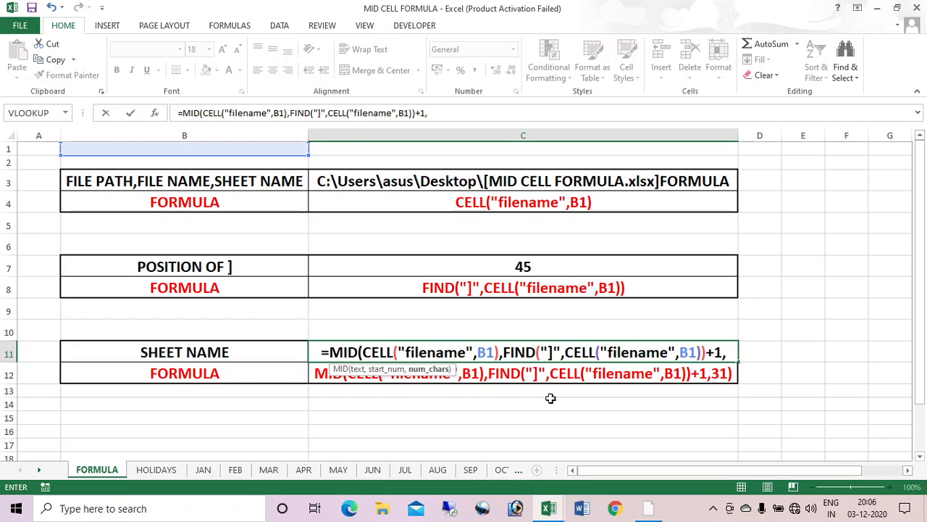
type("3")
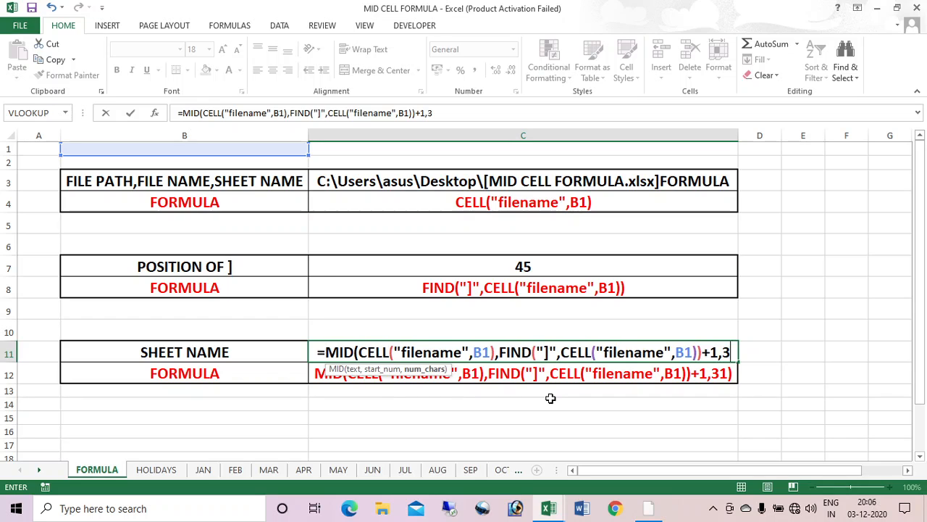
type("1)")
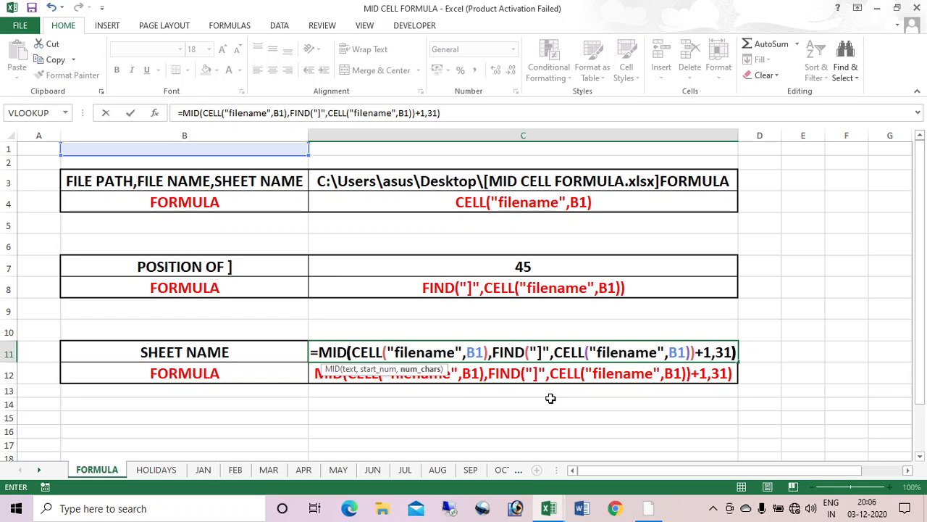
key("Return")
Step: Rename the FORMULA sheet to the employee's full name so C11 returns it
left_click(557, 351)
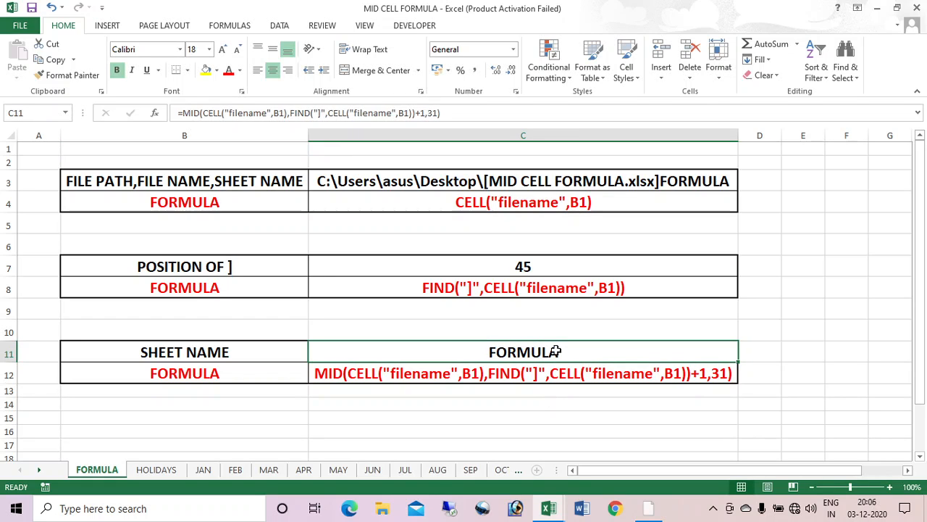
right_click(102, 471)
left_click(142, 345)
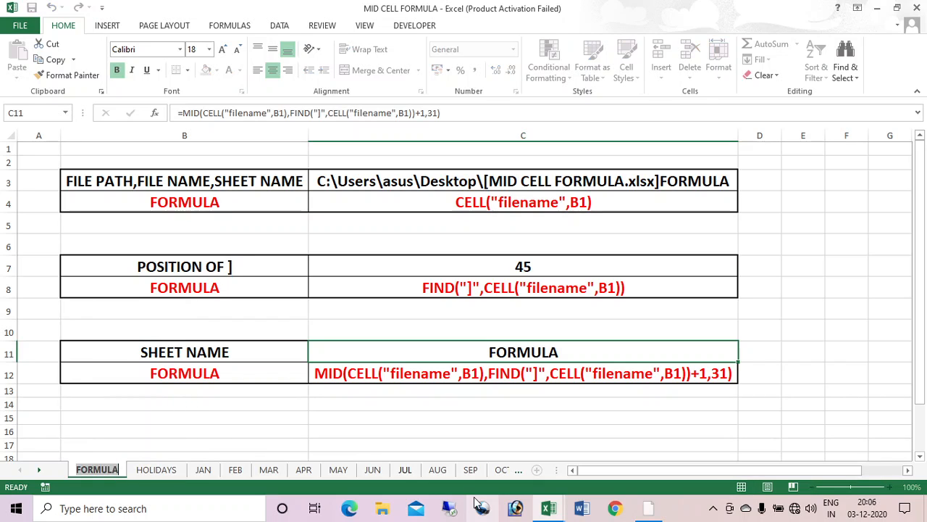
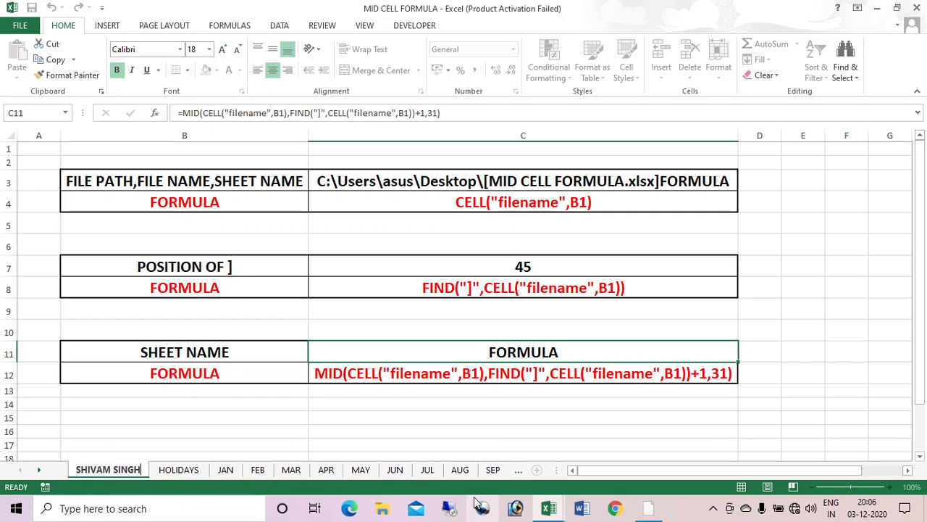
key("Return")
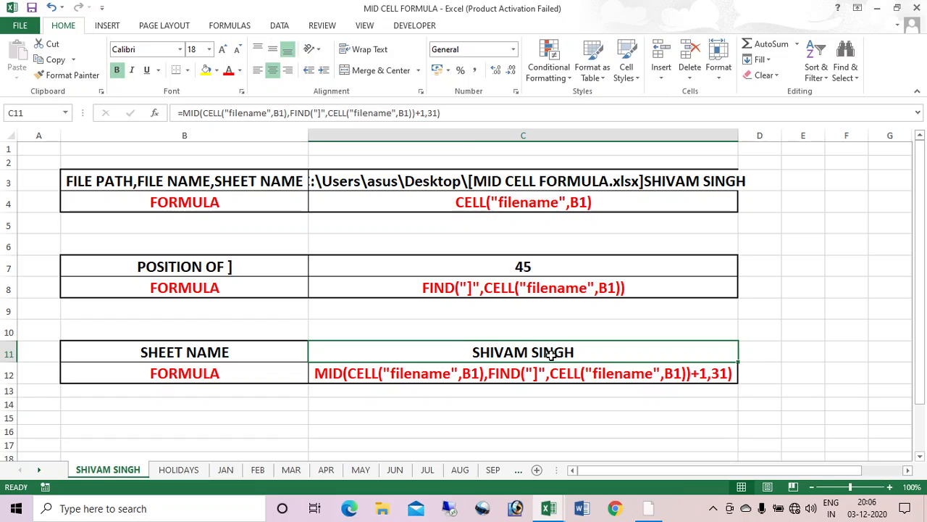
Step: Copy the full C11 formula text from the formula bar, leaving C11 unchanged
left_click(446, 110)
left_click_drag(414, 112, 273, 113)
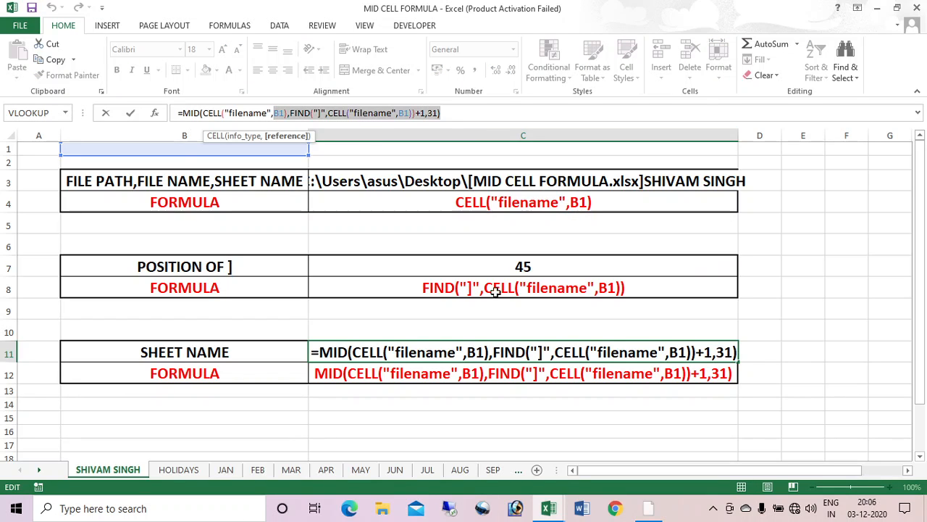
left_click_drag(449, 110, 179, 112)
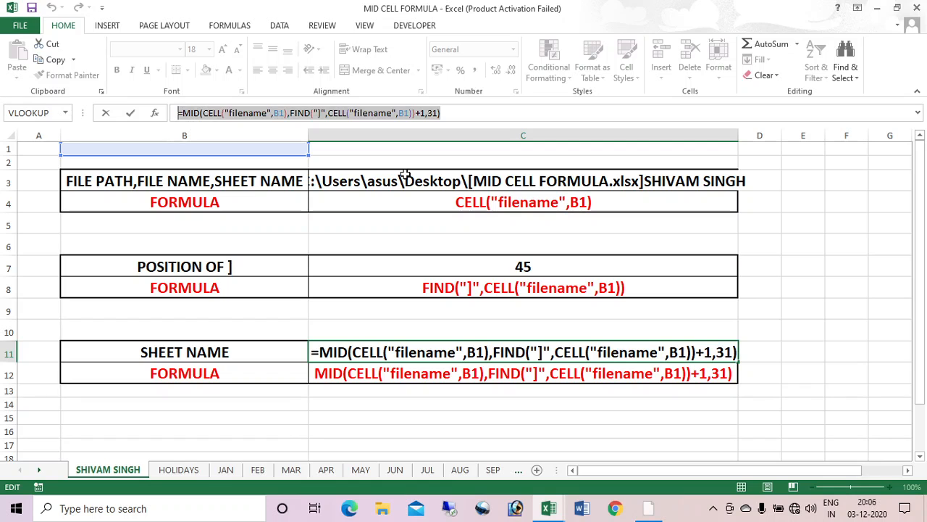
key("ctrl+c")
key("Return")
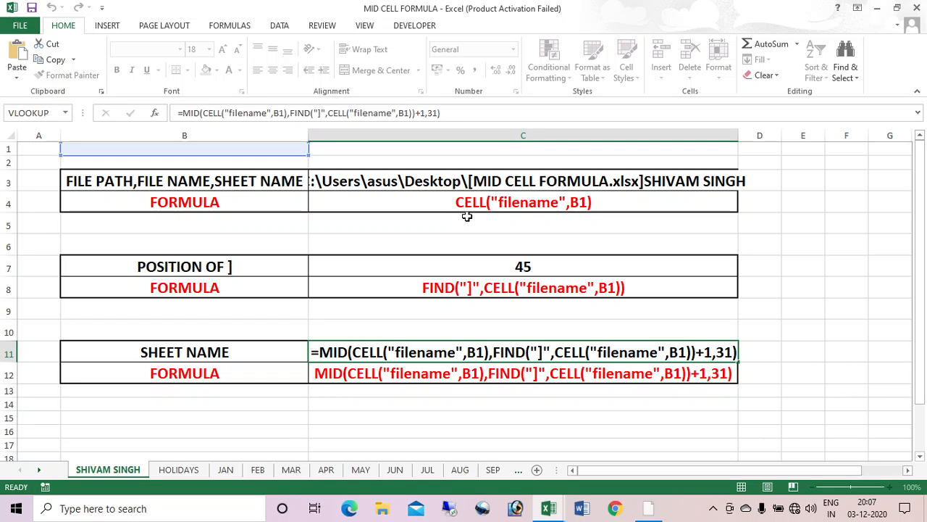
Step: In the LEARNING workbook, paste the sheet-name formula into merged cell E7 so it shows JAN
key("alt+Tab")
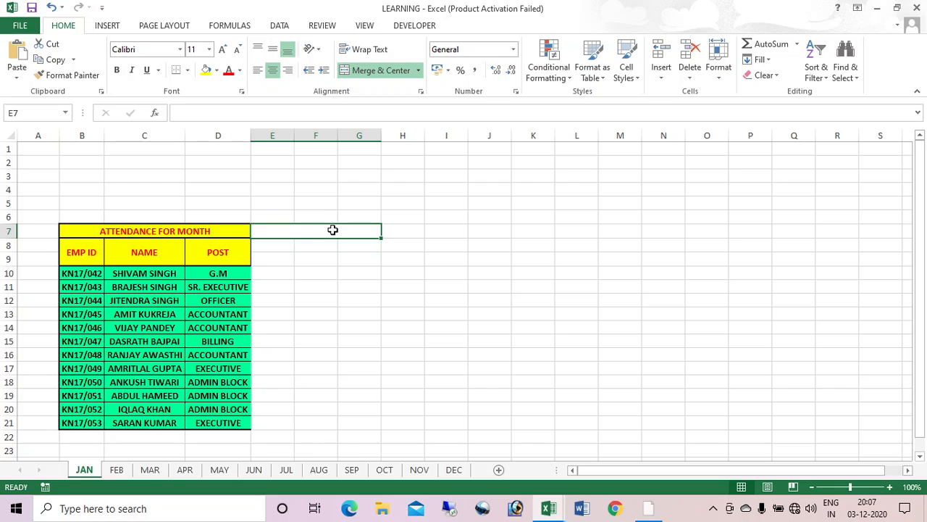
double_click(333, 230)
key("ctrl+v")
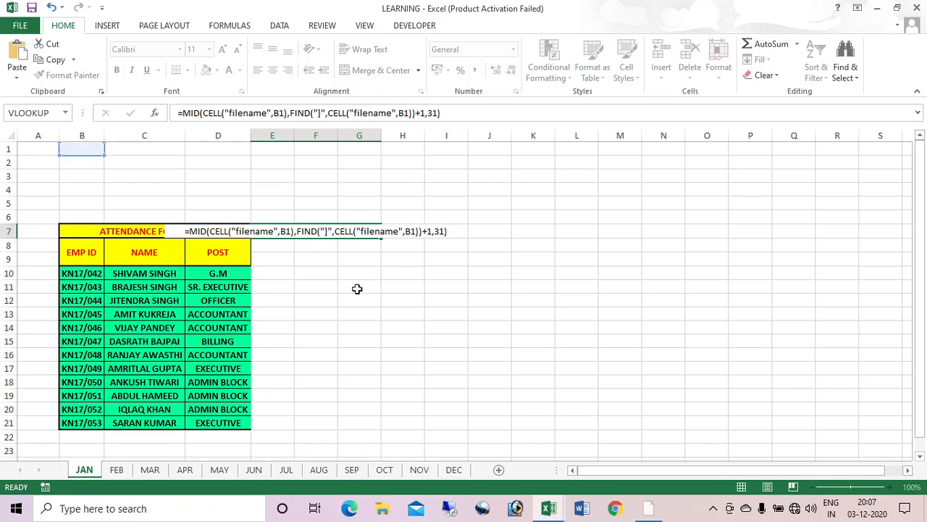
key("Return")
left_click(335, 233)
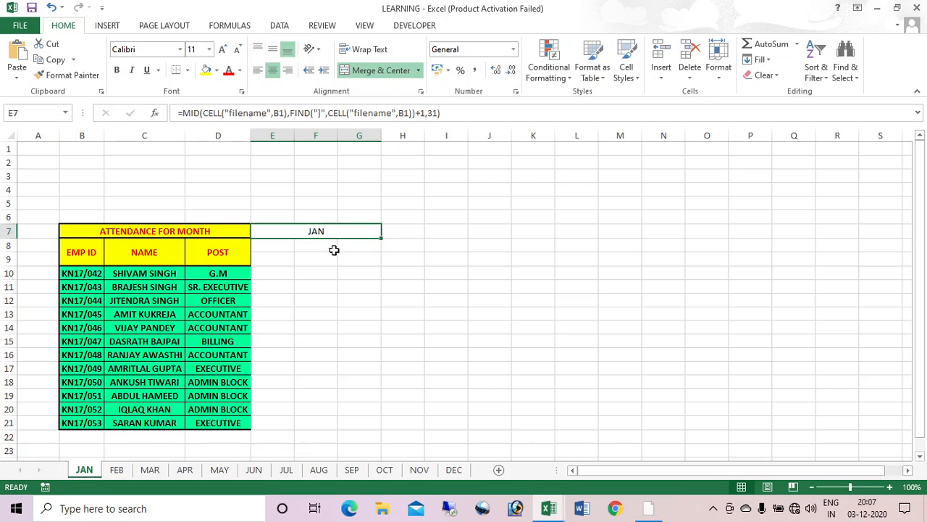
Step: Merge cells H7 through L7 into a single cell
right_click(85, 470)
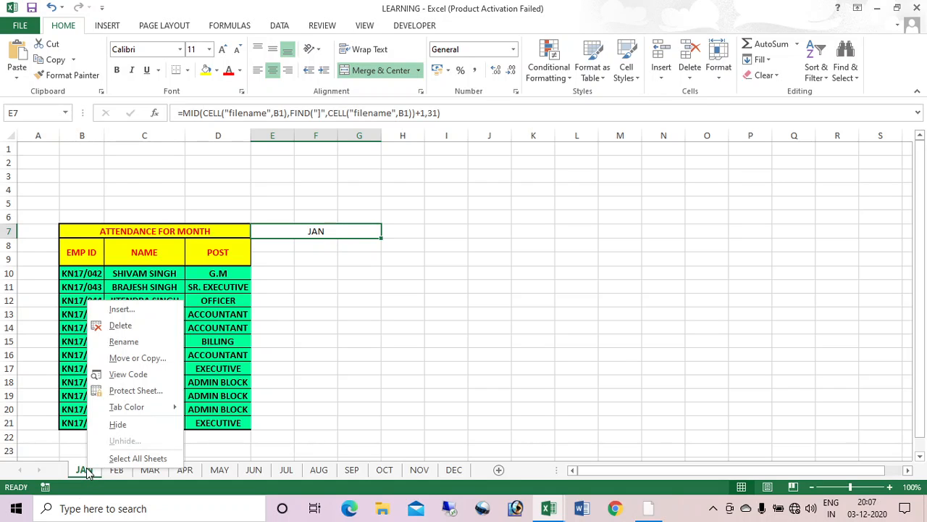
key("Escape")
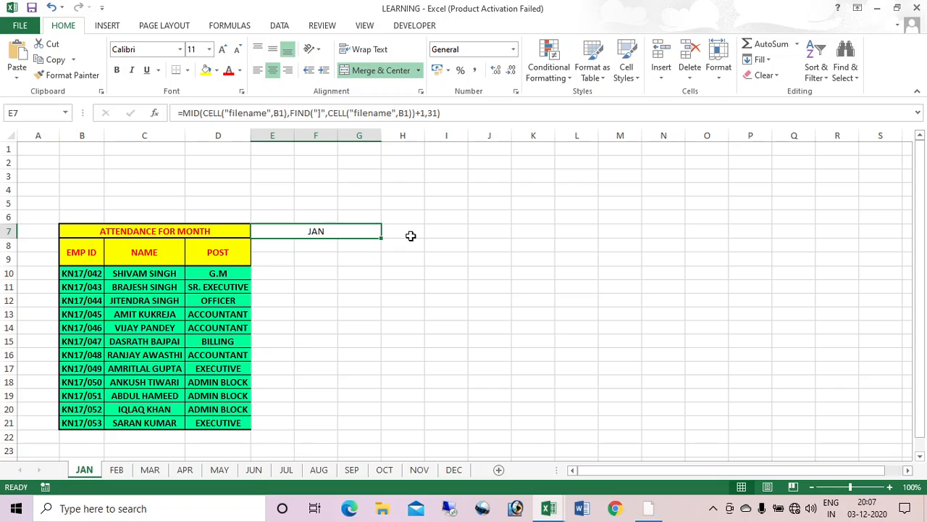
left_click_drag(409, 232, 590, 230)
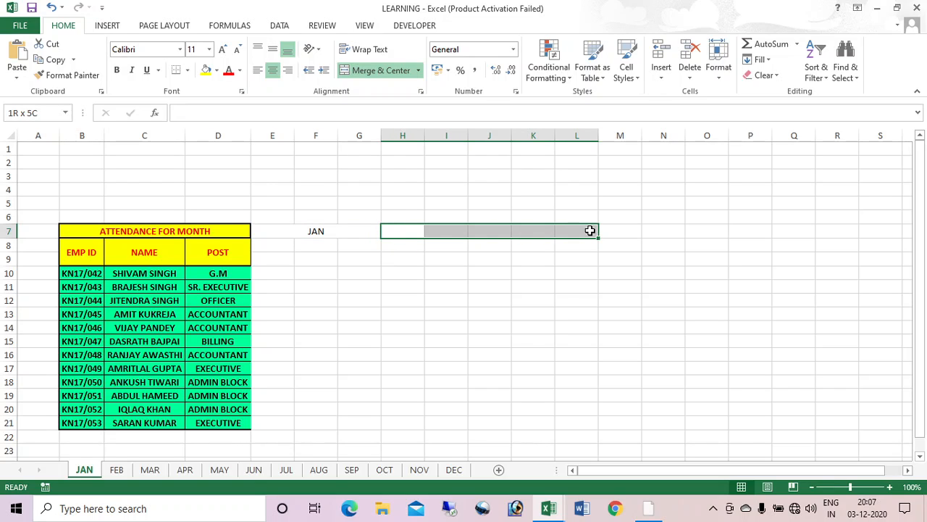
left_click(385, 72)
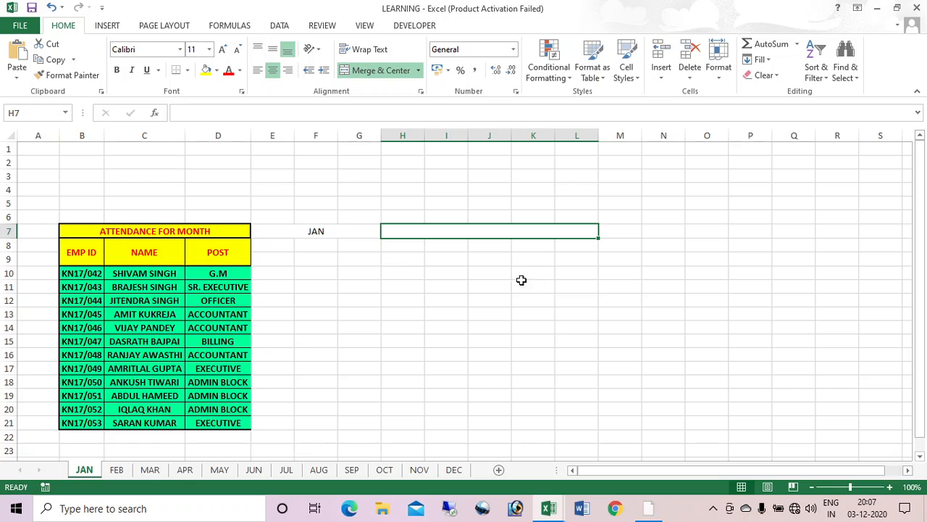
left_click(323, 230)
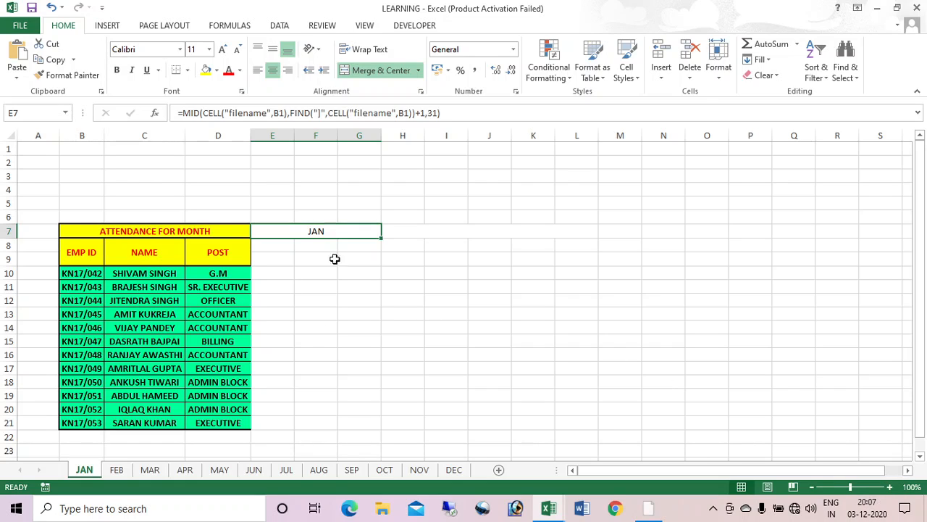
Step: Append &" "&2021 to E7's formula so it displays JAN 2021
left_click(450, 113)
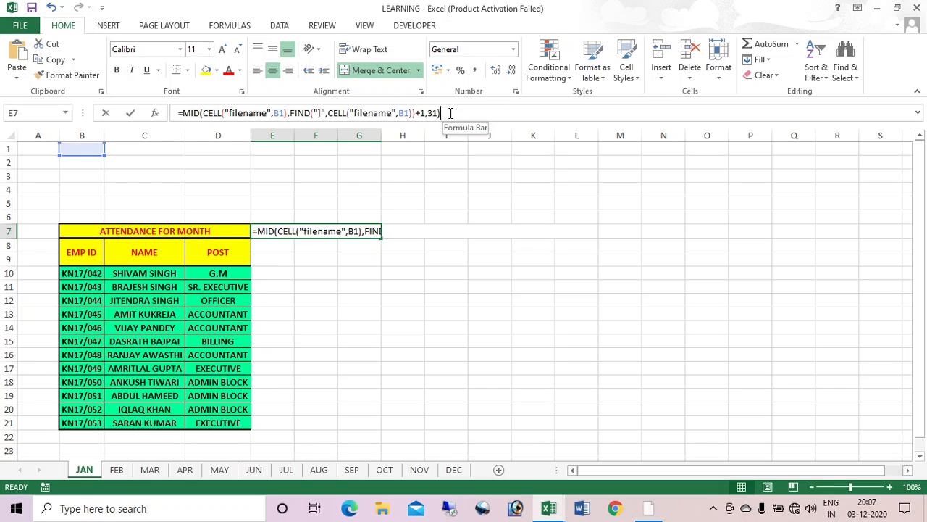
type("&")
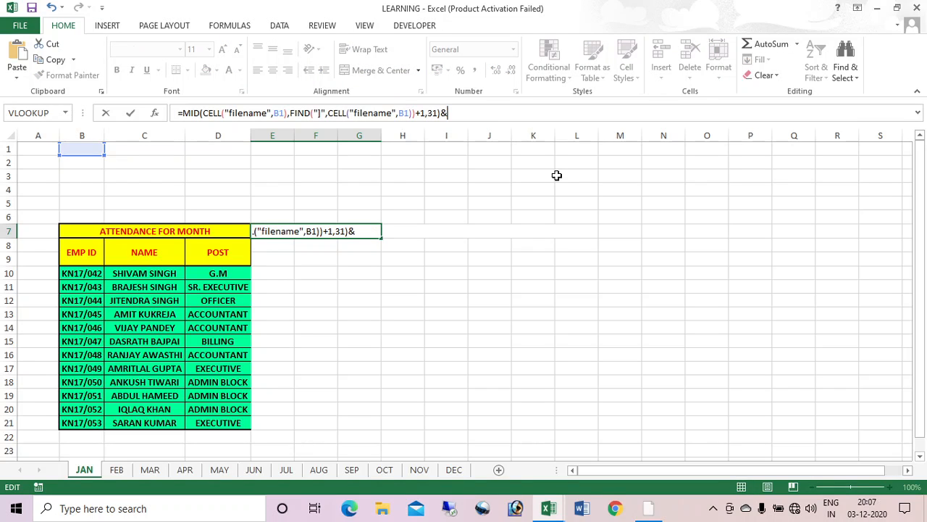
type("\" \"&2021")
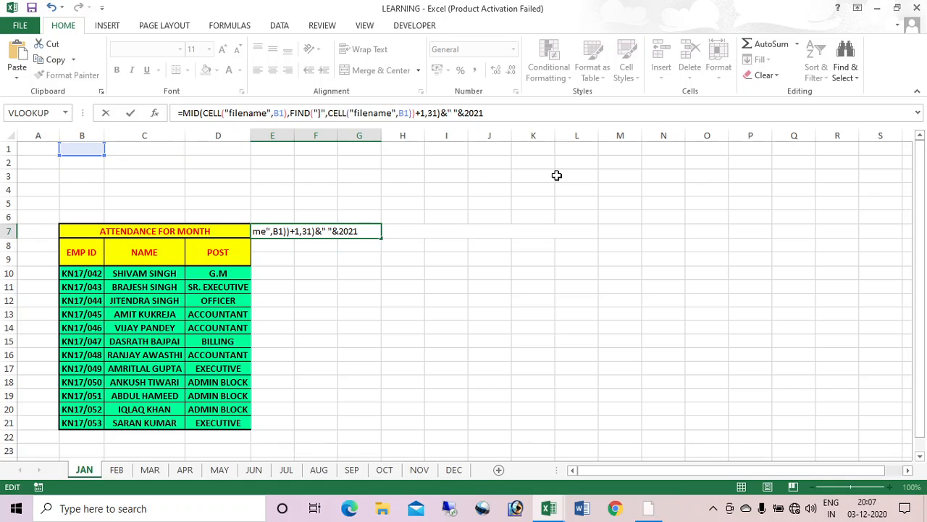
key("Return")
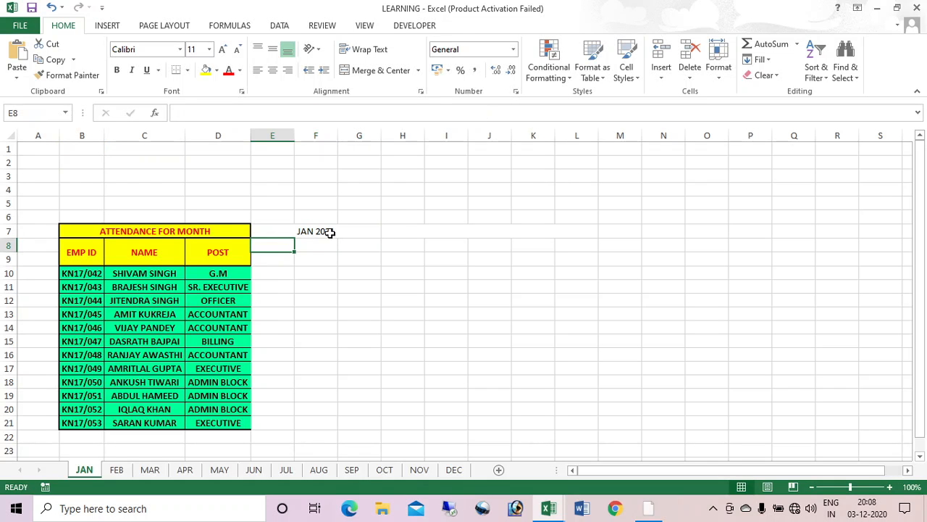
left_click(330, 232)
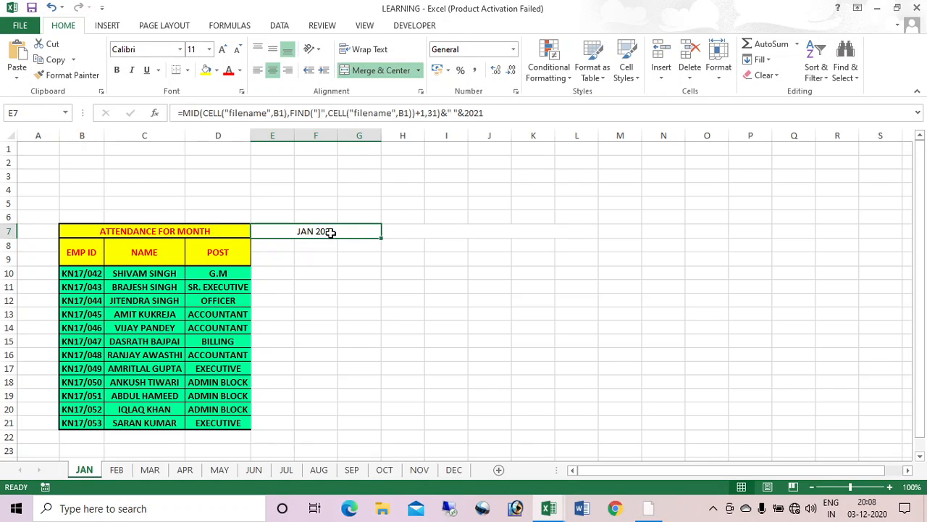
left_click(408, 233)
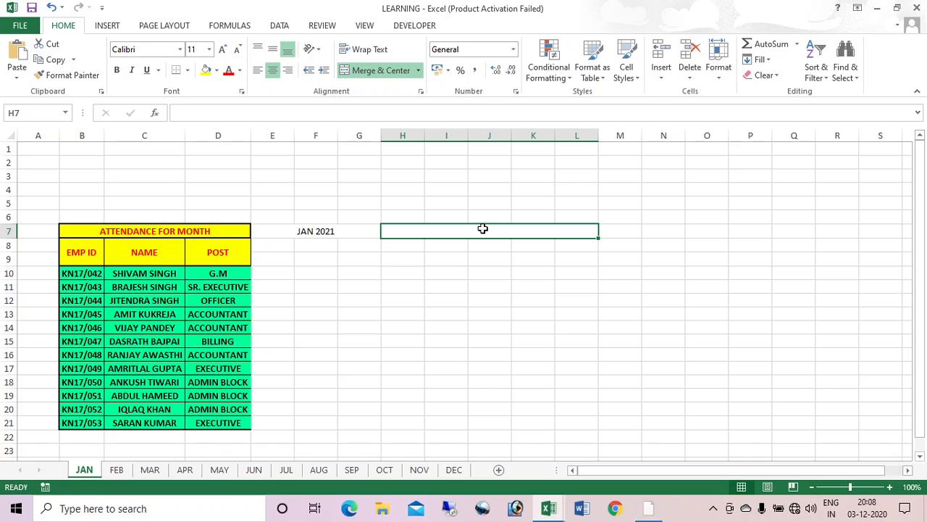
Step: Enter =DATEVALUE("1"&E7) in H7, giving the serial number 44197
type("=DATEV")
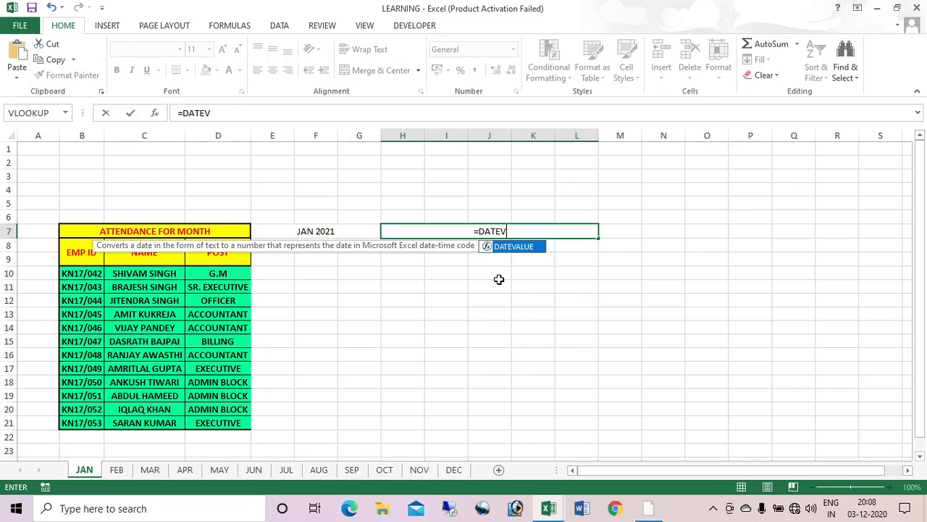
key("Tab")
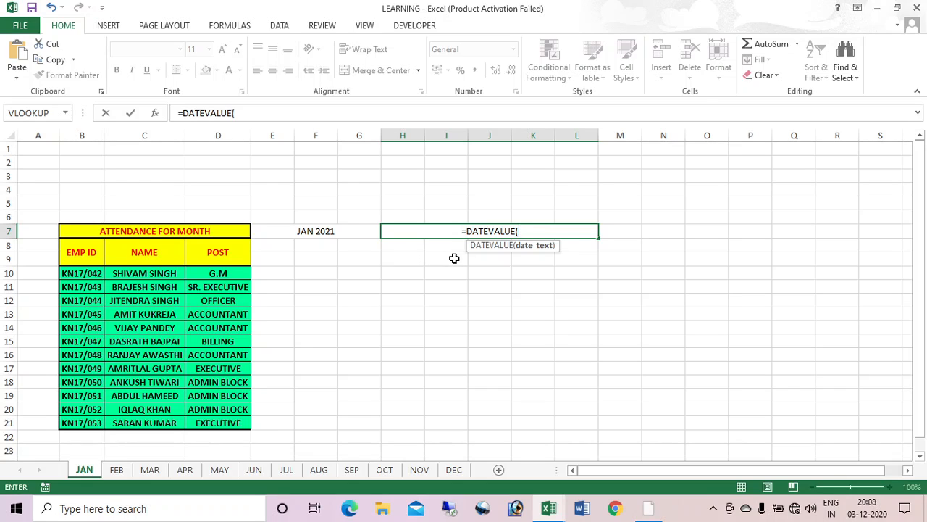
type("\"1\"")
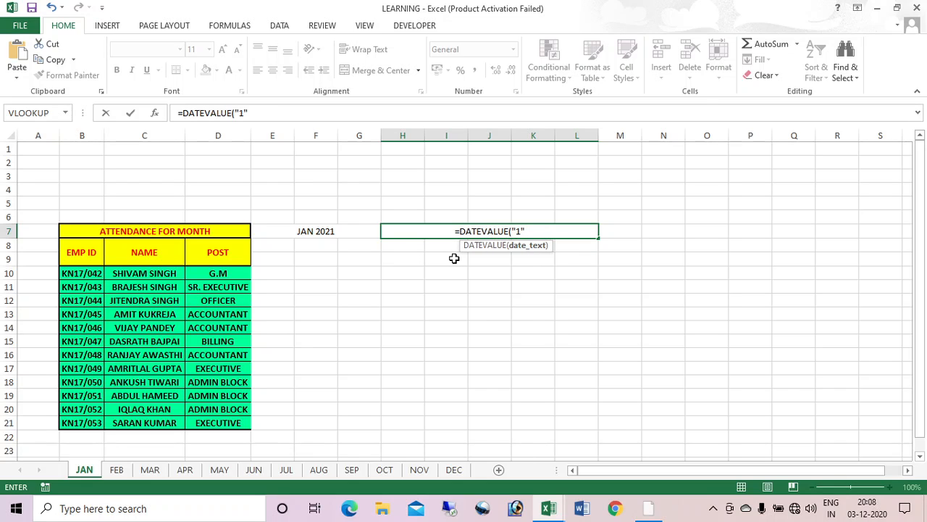
type("&")
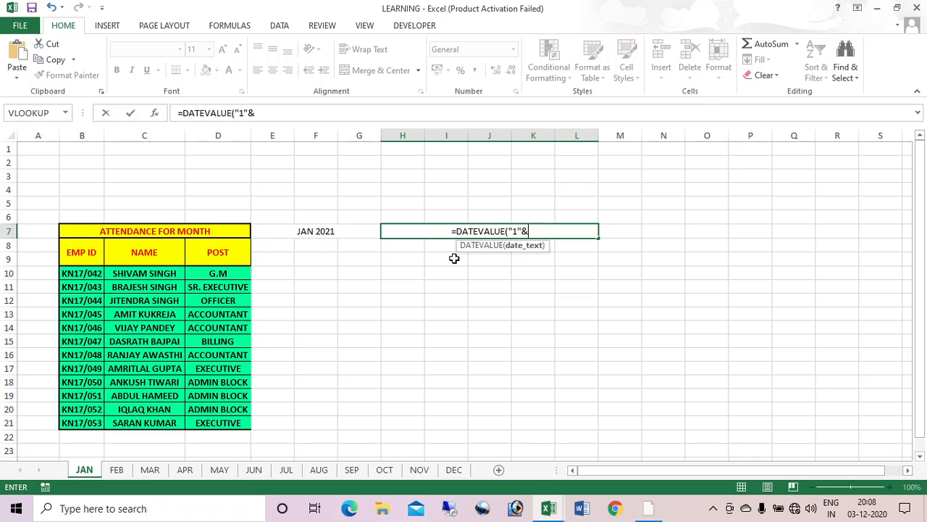
left_click(321, 230)
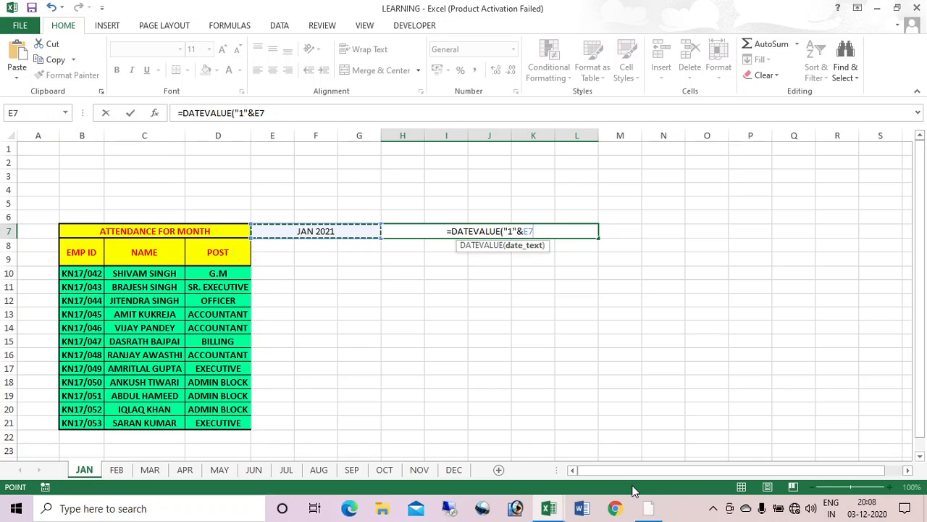
type(")")
key("Return")
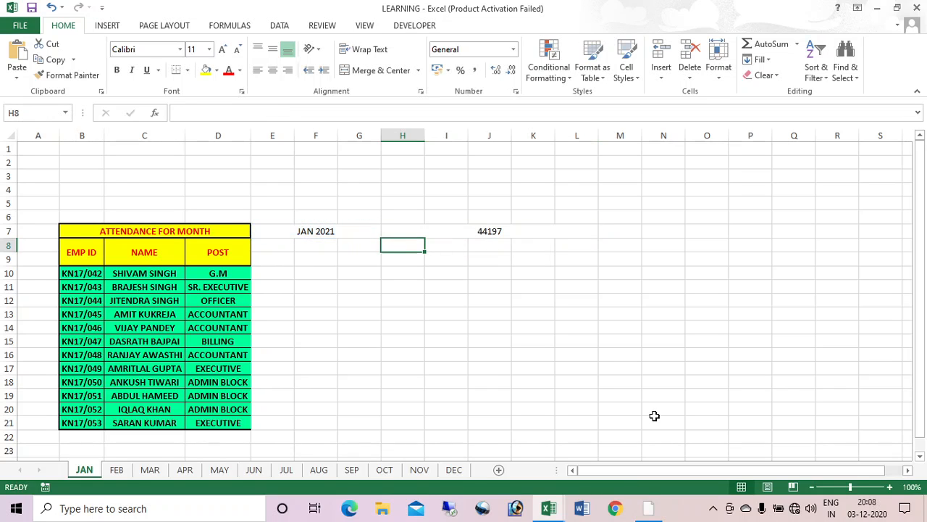
left_click(486, 231)
Step: Give H7 the long Date format (14 March 2012 style) so it reads 01 January 2021
right_click(487, 231)
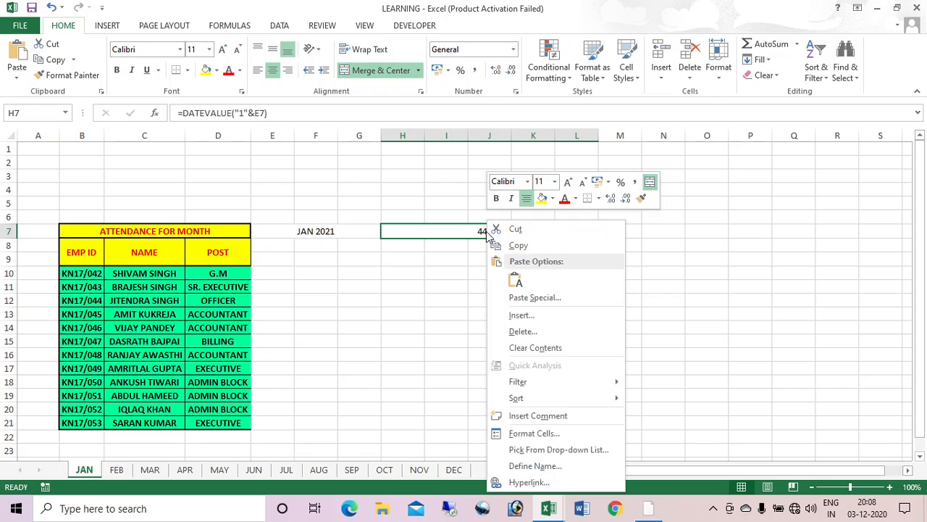
left_click(548, 433)
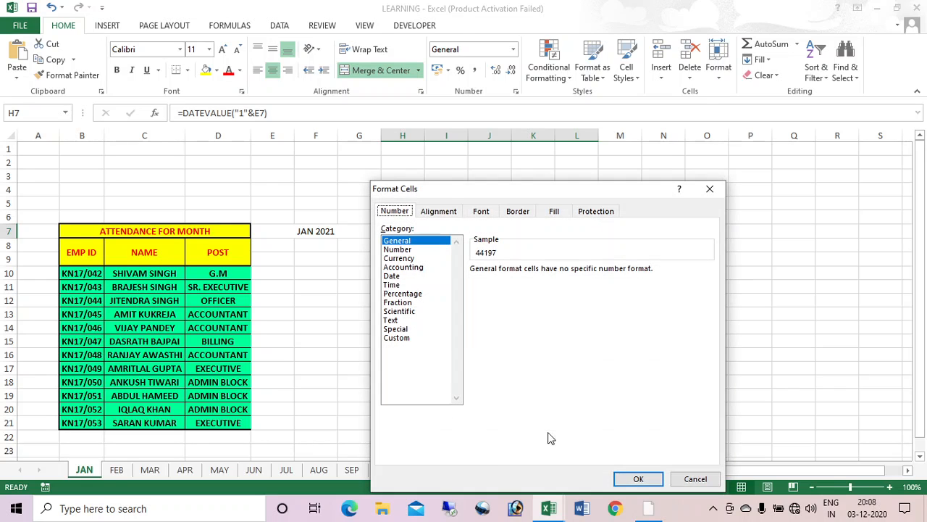
left_click(405, 277)
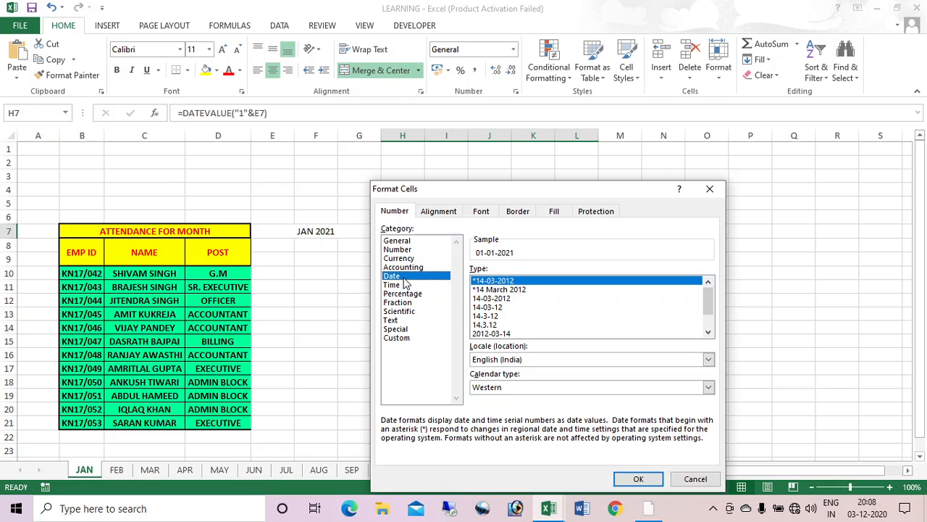
left_click(507, 289)
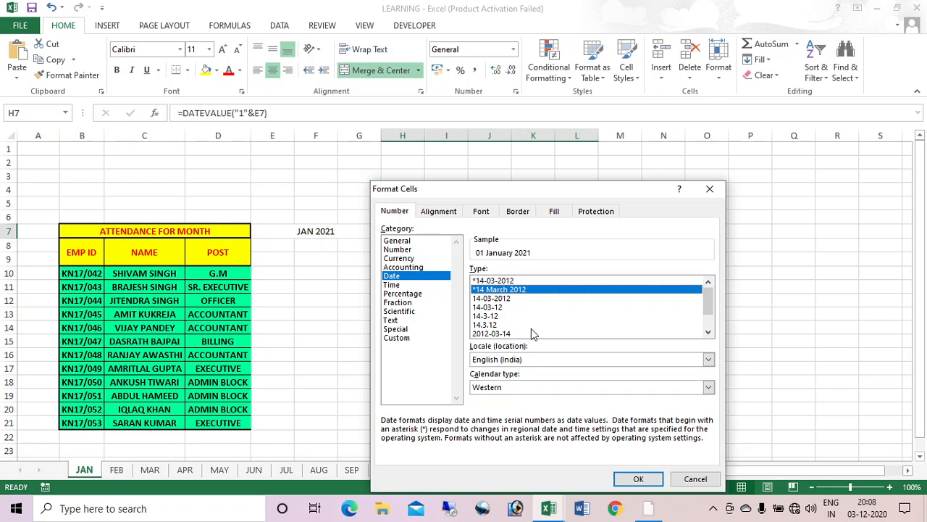
left_click(638, 478)
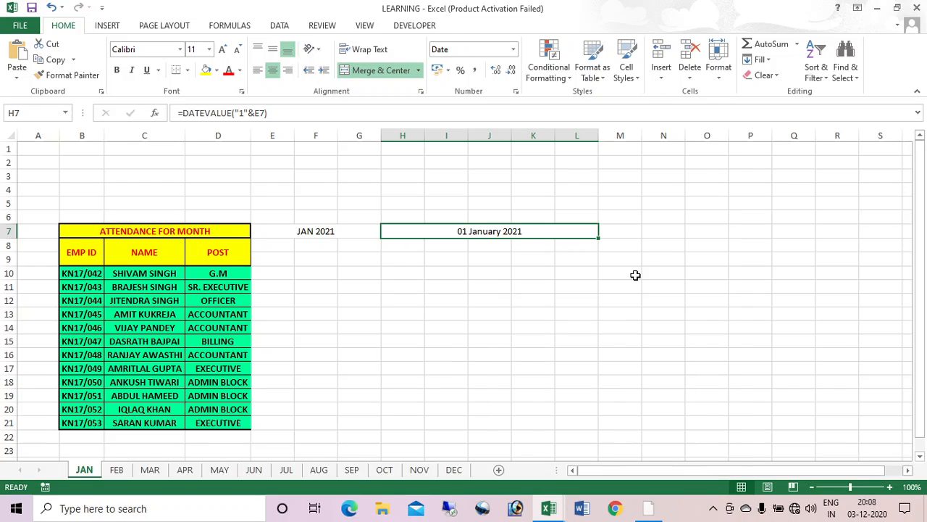
Step: Label M7 'TO' and merge N7 through R7 into one cell
left_click(621, 232)
type("TO")
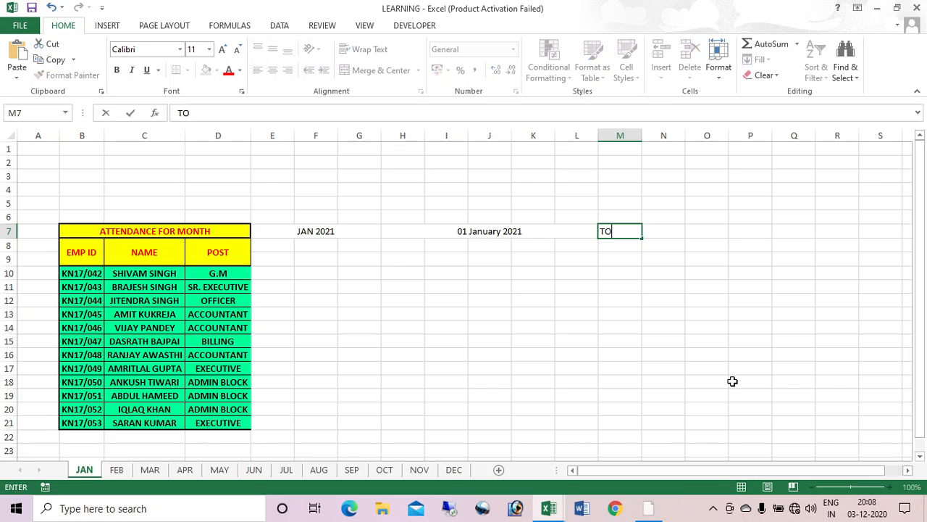
key("Tab")
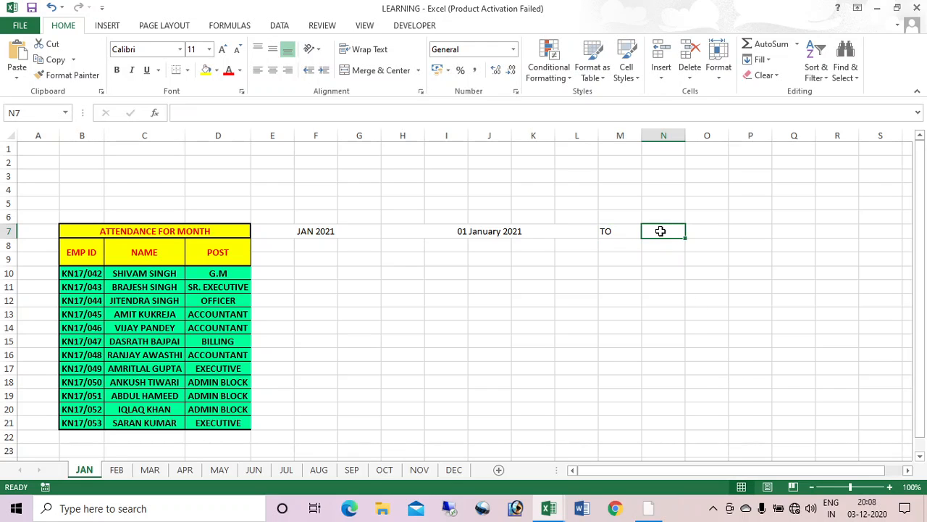
left_click_drag(661, 231, 853, 233)
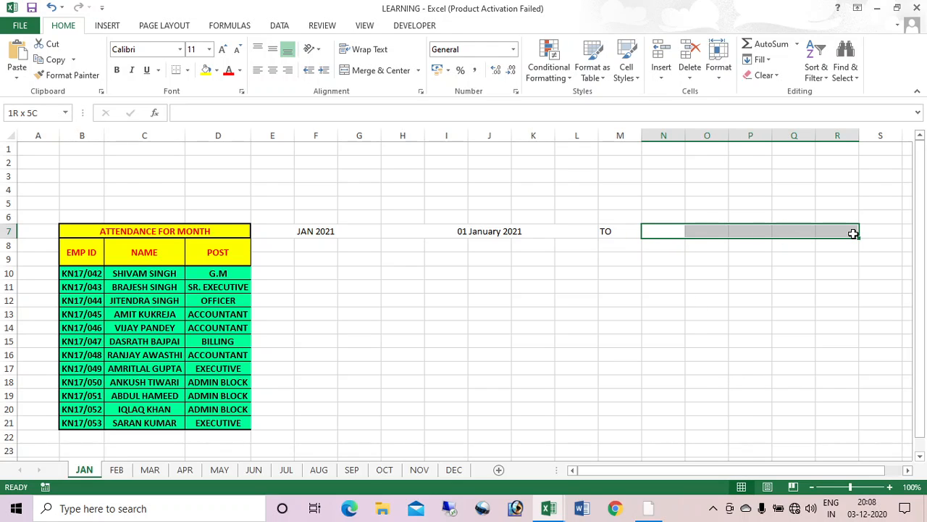
left_click(370, 71)
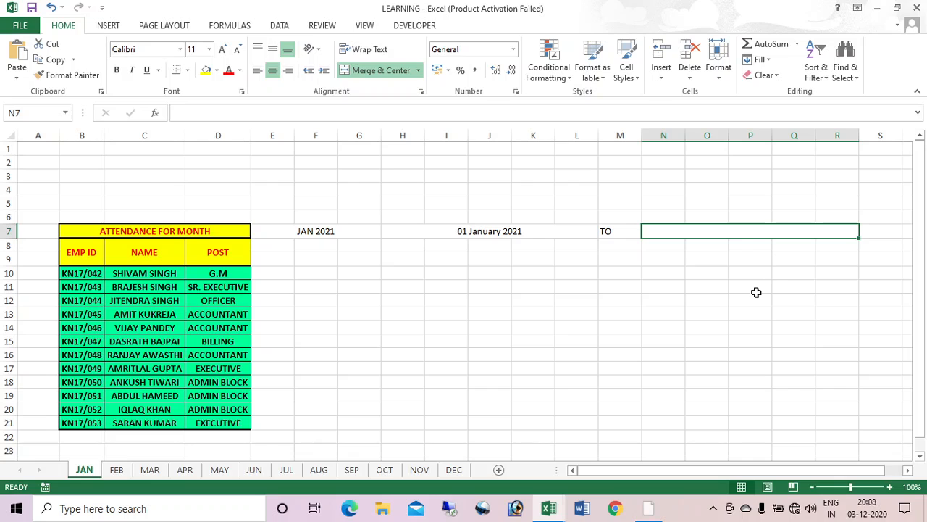
Step: Enter =EOMONTH(H7,0) in N7 for the month's last day
type("=")
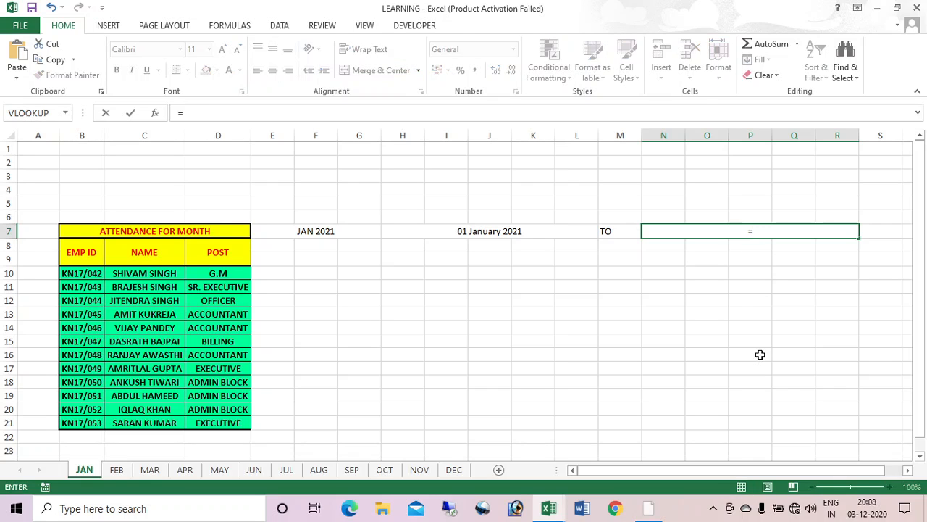
type("EOM")
key("Tab")
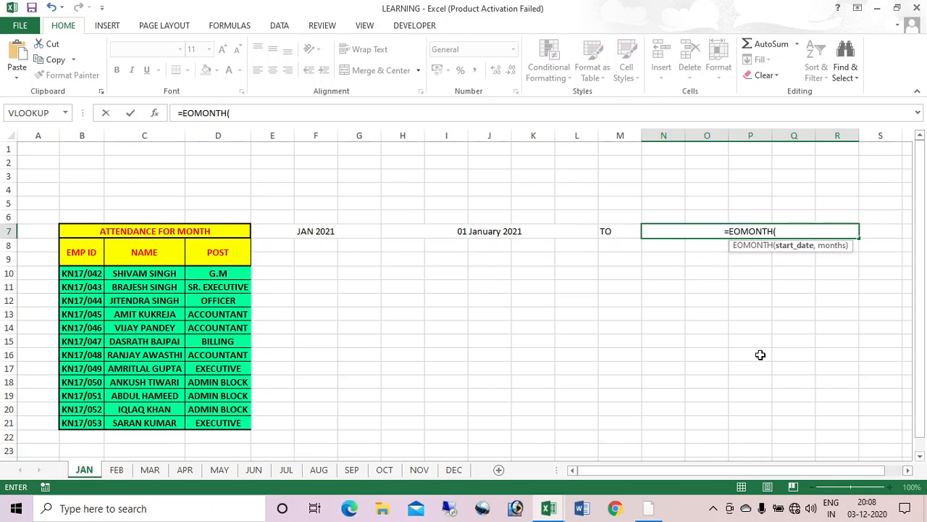
left_click(490, 231)
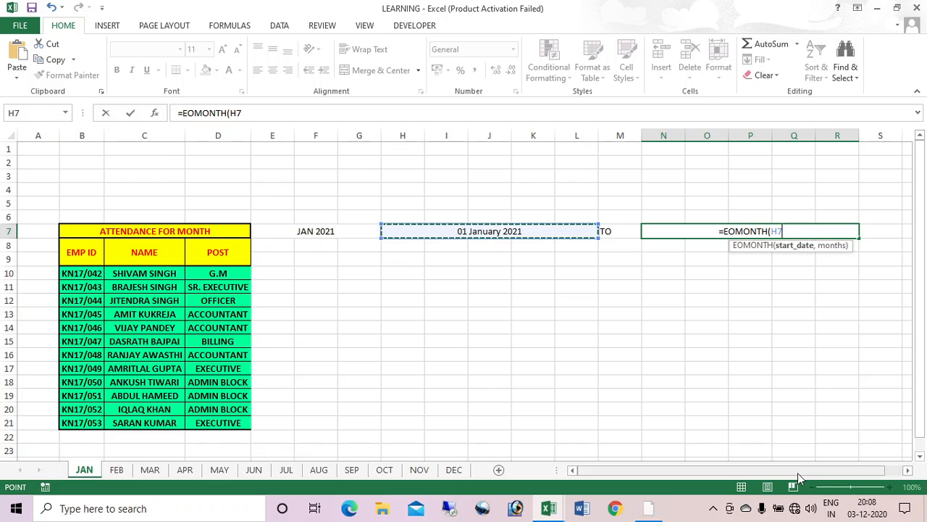
type(",0")
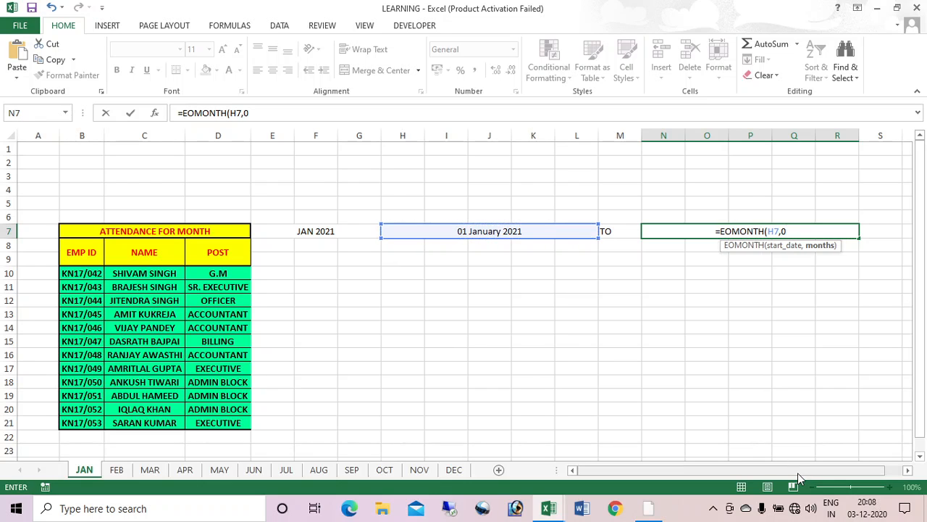
type(")")
key("Return")
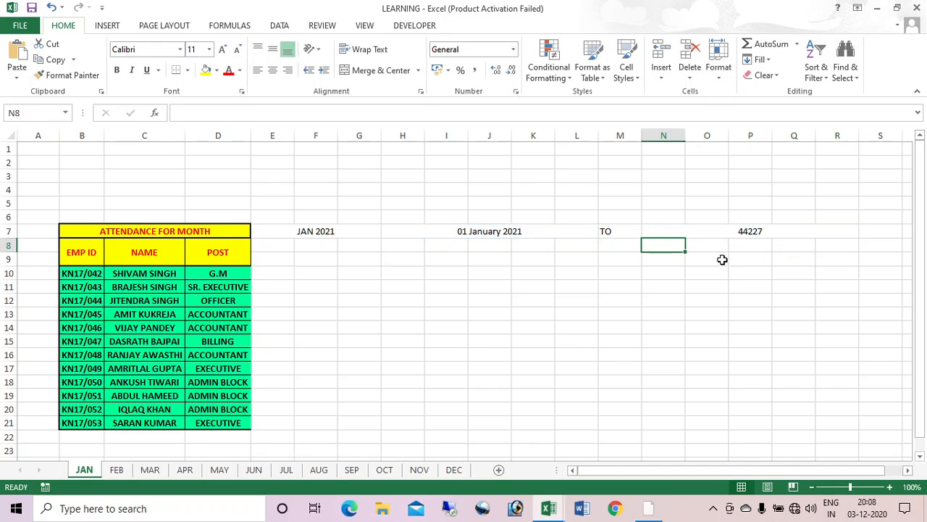
Step: Copy H7's date format onto N7 so it shows 31 January 2021
left_click(737, 233)
left_click(480, 234)
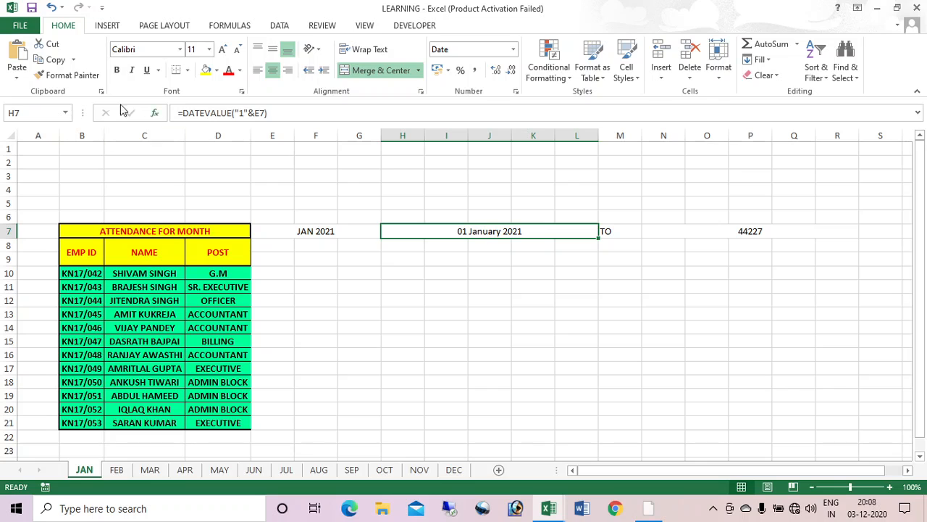
left_click(51, 79)
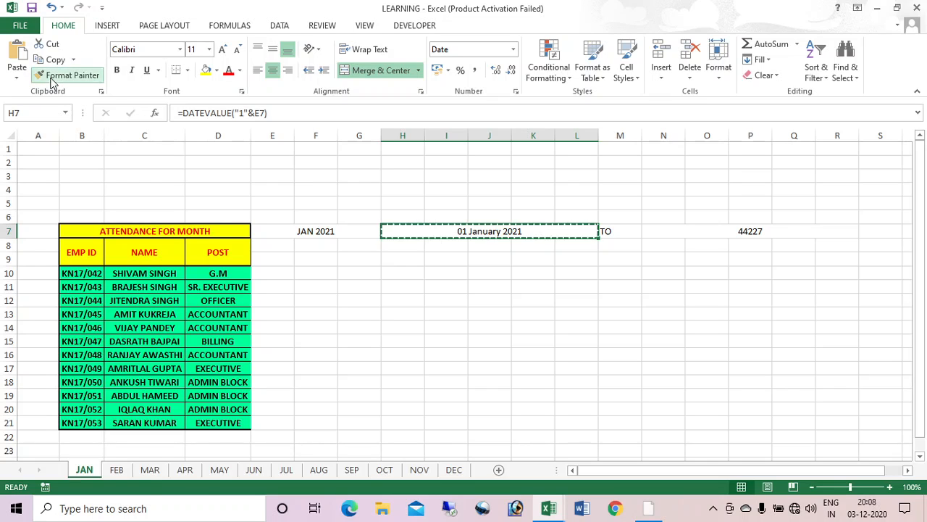
left_click(753, 233)
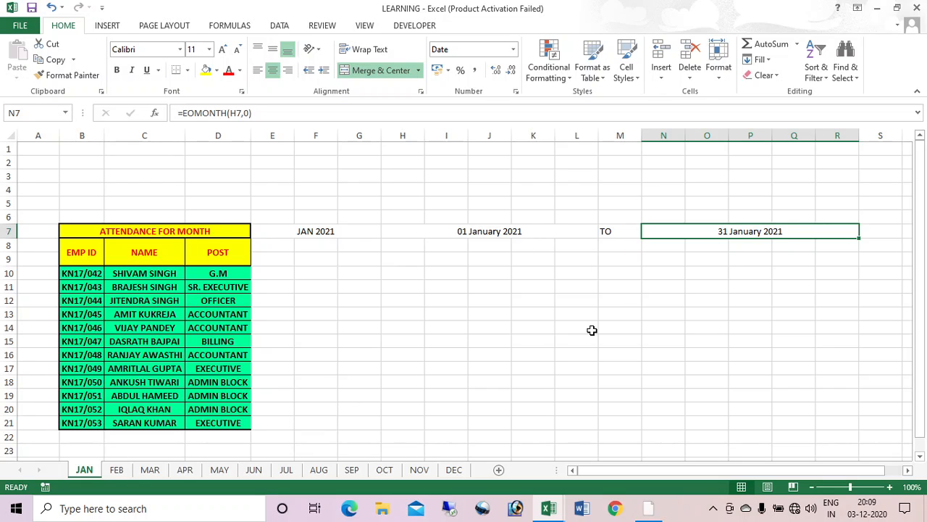
right_click(84, 473)
left_click(116, 359)
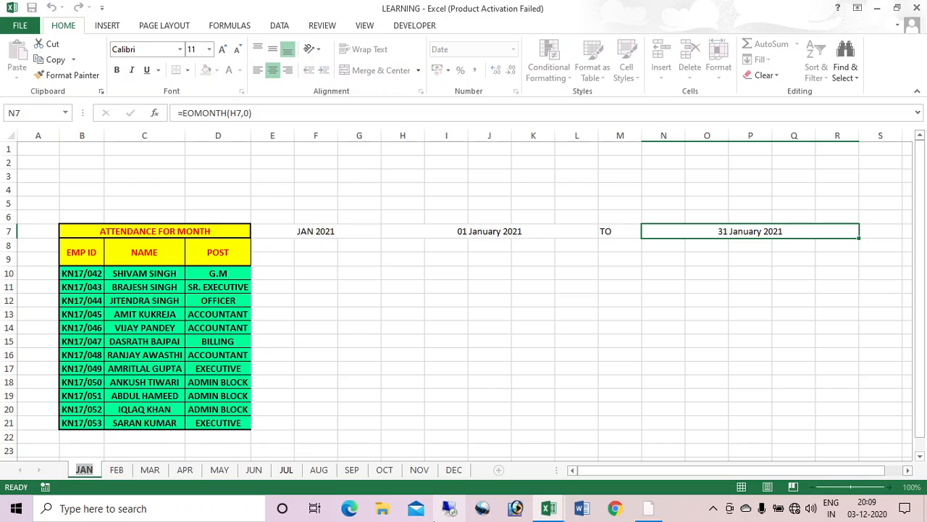
type("FEB")
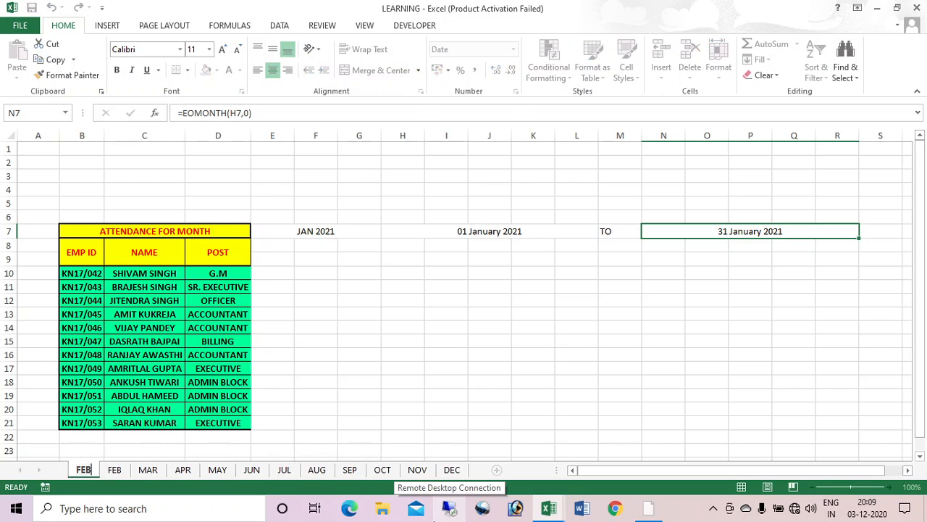
type("RUARY")
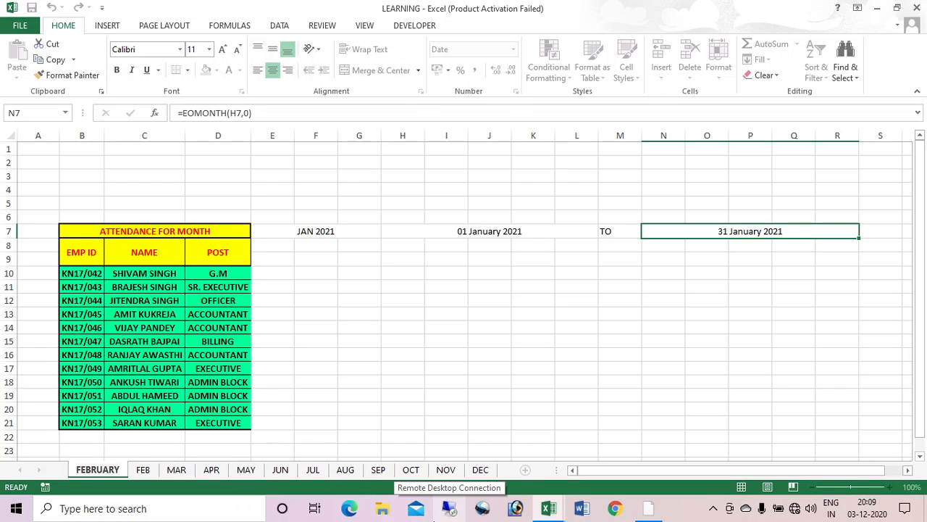
key("Return")
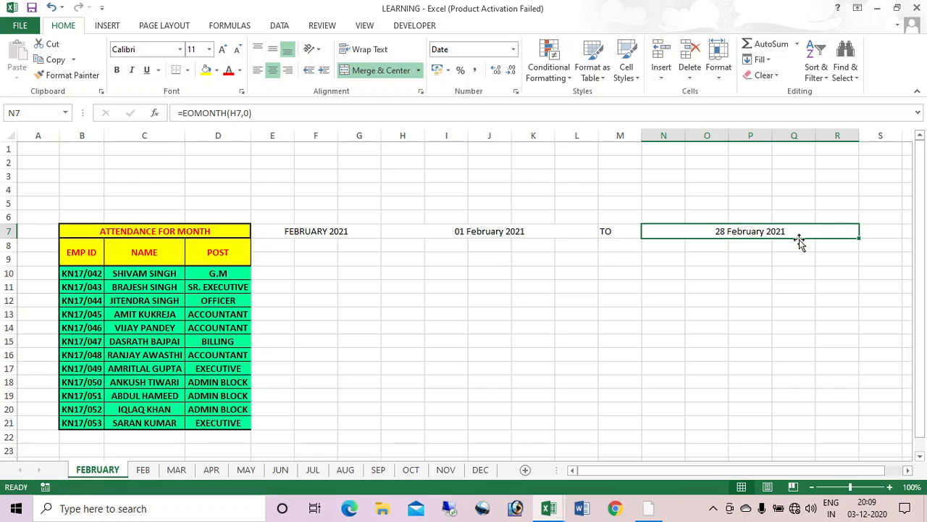
right_click(114, 472)
left_click(154, 341)
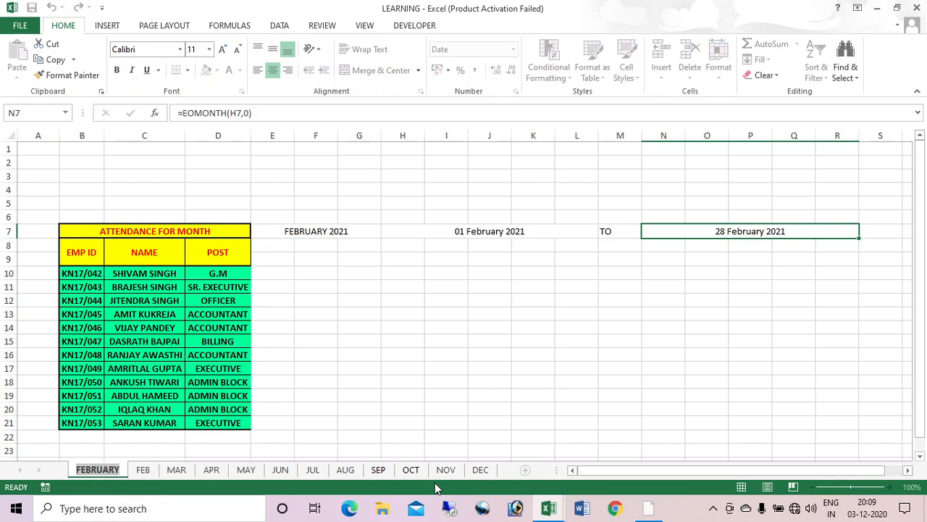
type("JAN")
key("Return")
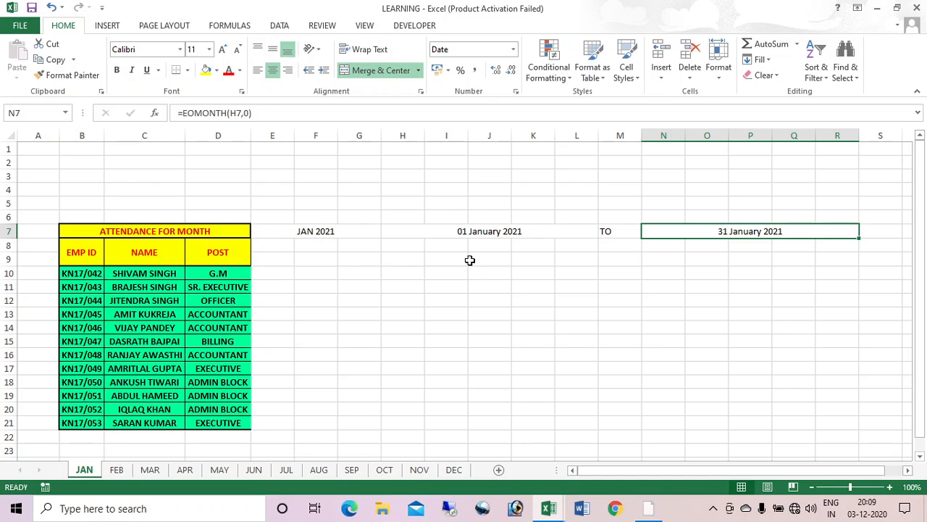
Step: Set E9 to =H7 so it shows 01 January 2021
left_click(280, 259)
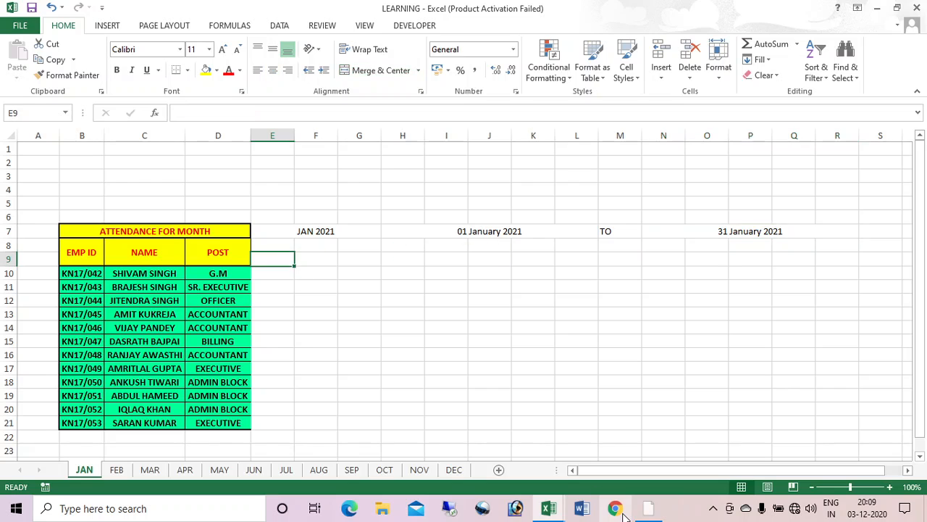
type("=")
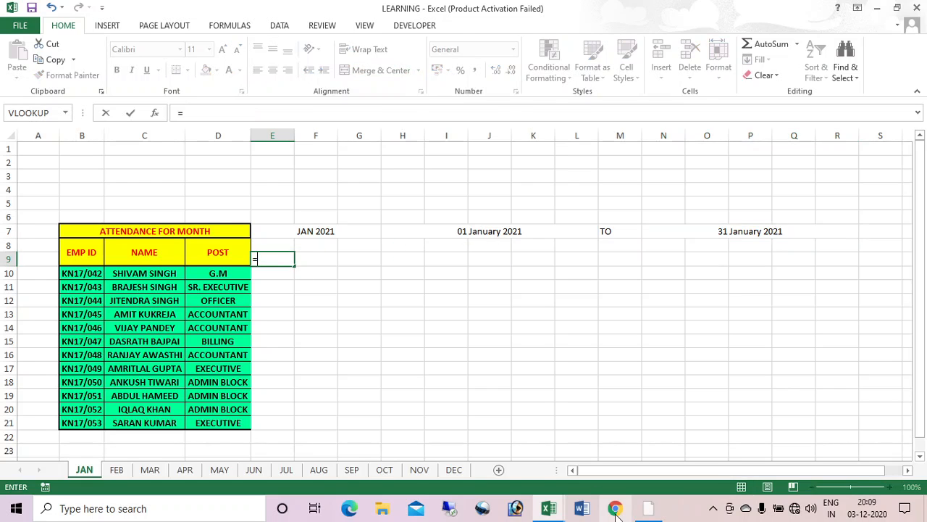
left_click(492, 231)
key("Return")
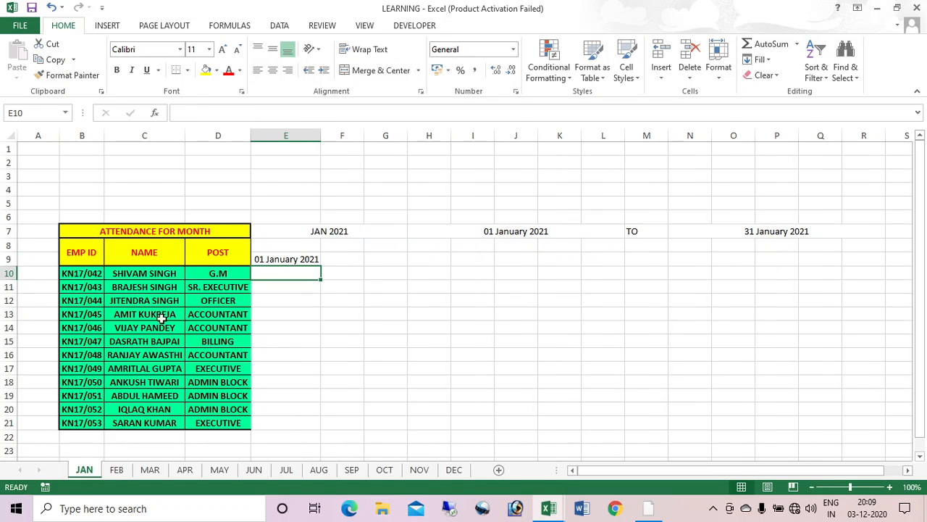
Step: Enter =IF(E9<$N$7,E9+1,"") in F9 for the next day, 44198
left_click(334, 259)
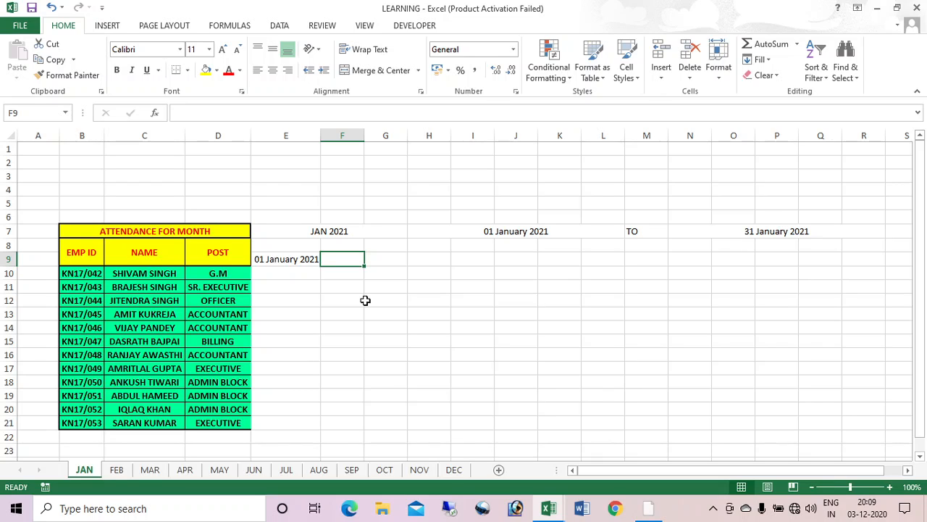
type("=")
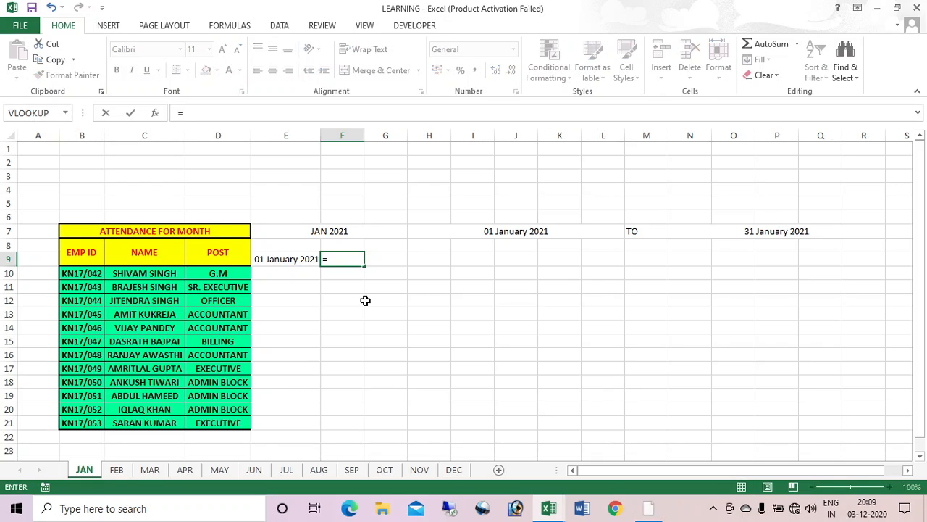
type("if")
key("Tab")
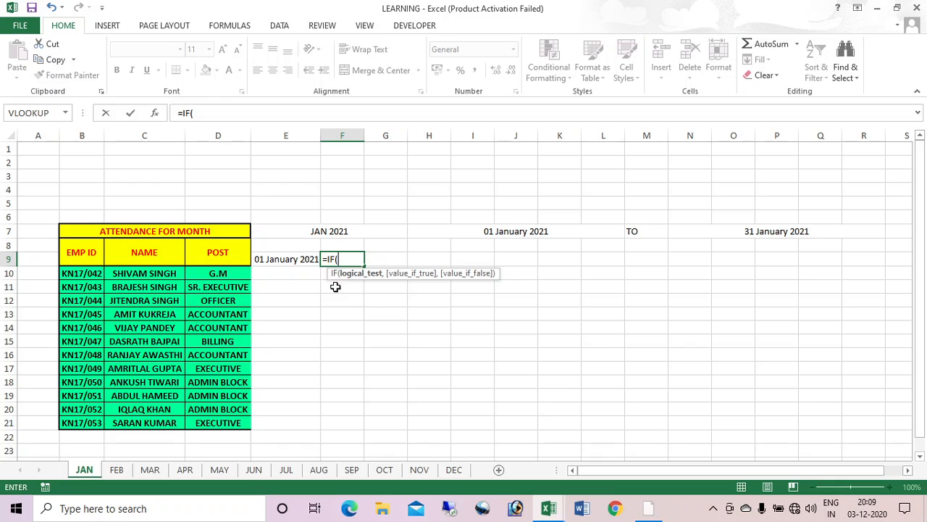
left_click(300, 258)
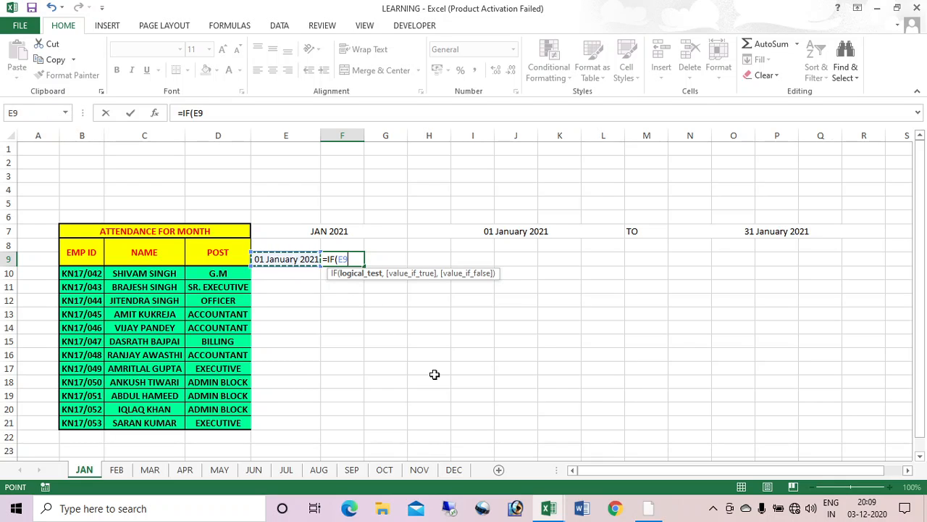
type("<")
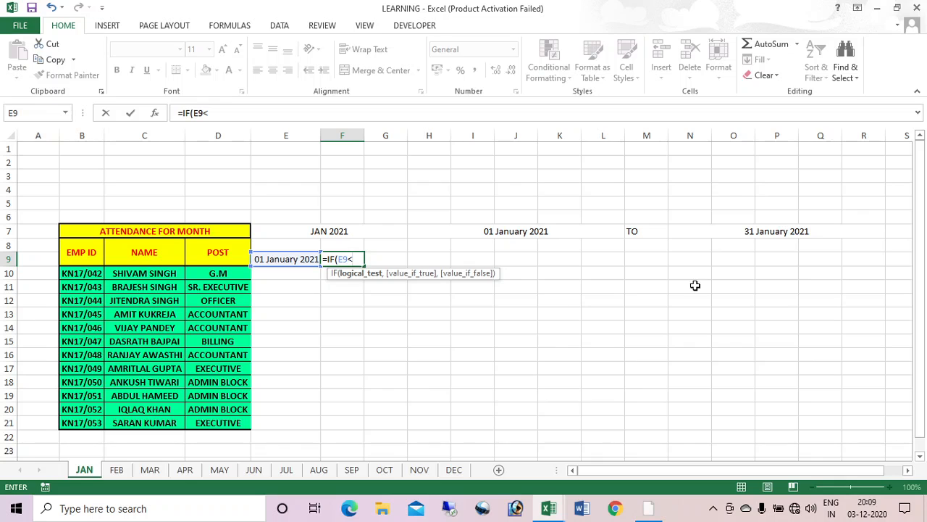
left_click(781, 230)
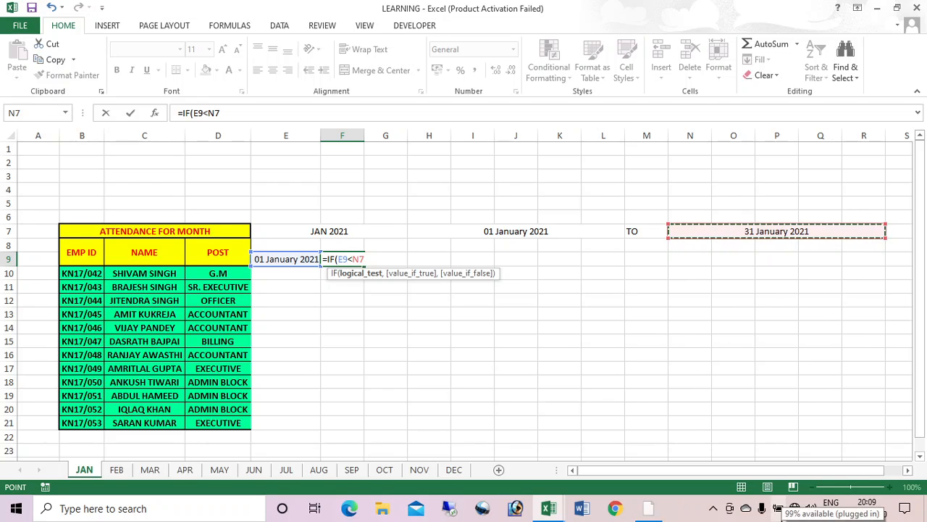
key("F4")
type(",")
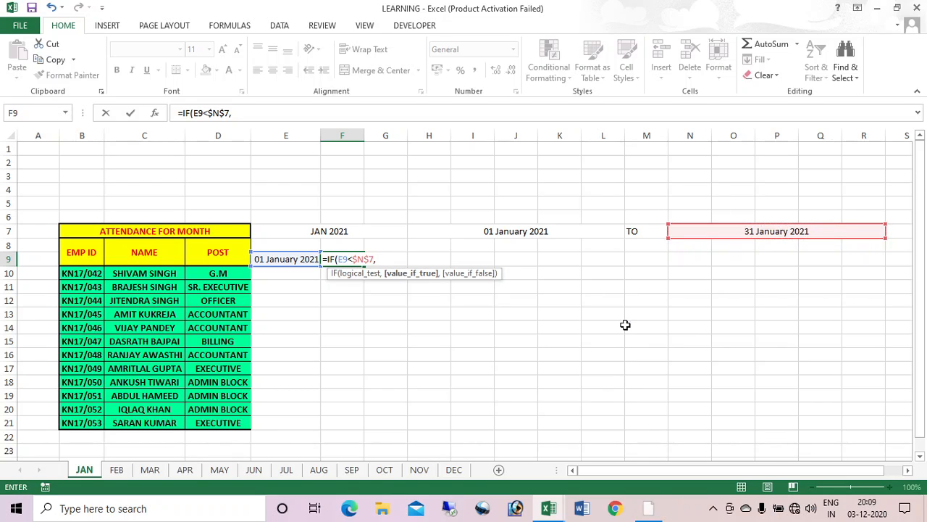
left_click(279, 263)
type("+")
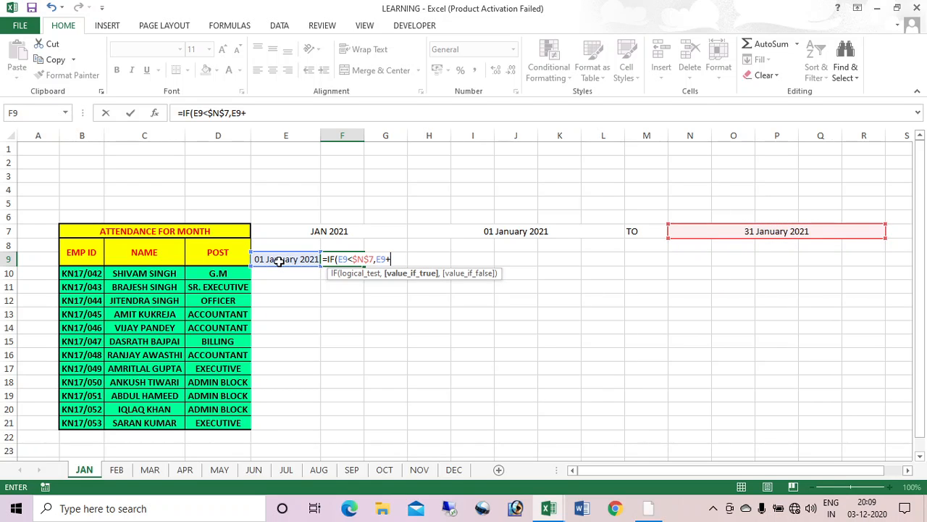
type("1,")
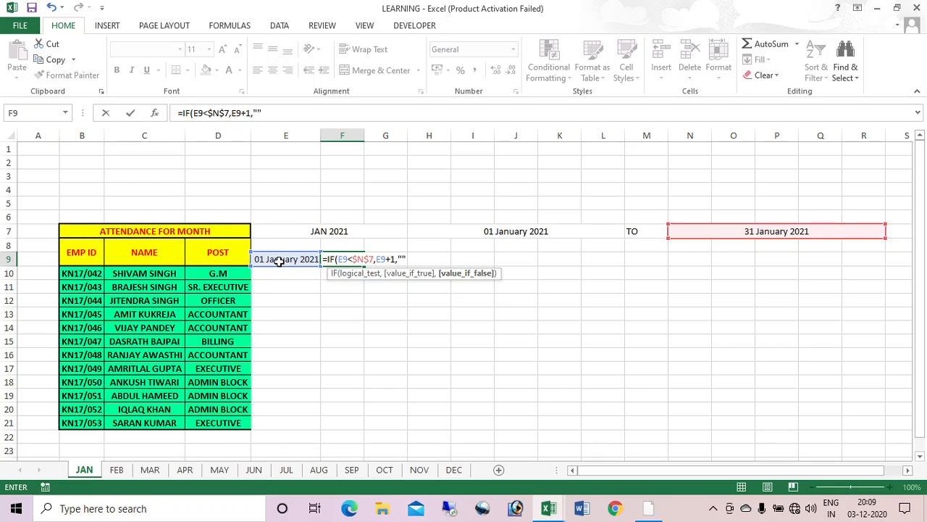
type("\"\")")
key("Return")
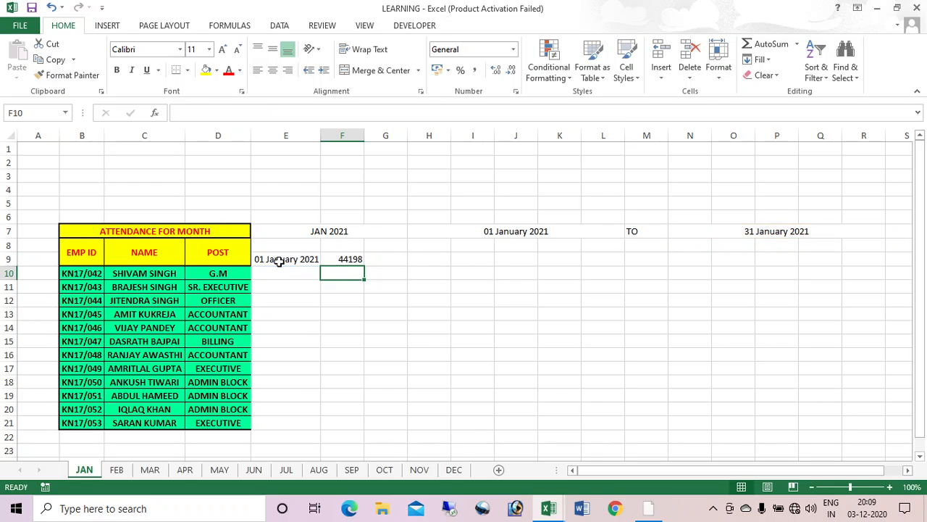
Step: Fill the next-day formula across to K9 and copy E9's date format to F9:K9
left_click(351, 258)
left_click_drag(365, 265, 560, 269)
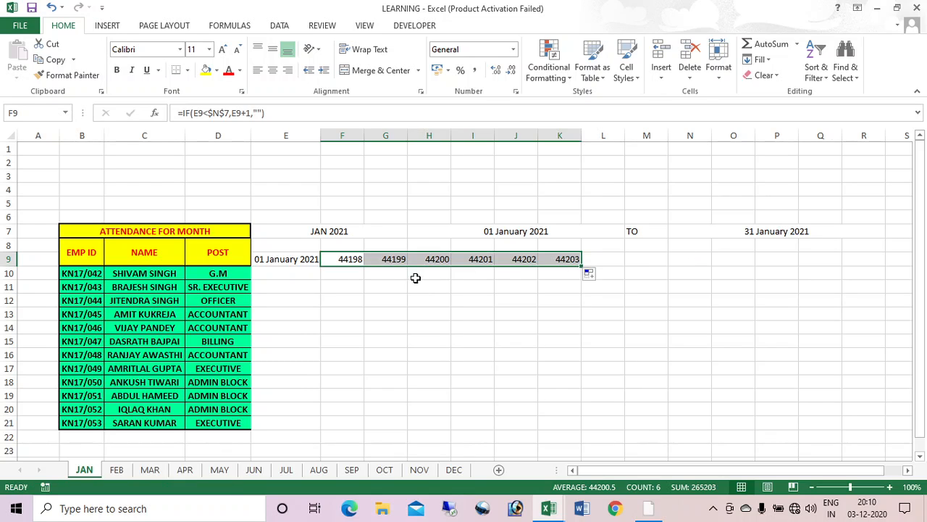
left_click(299, 259)
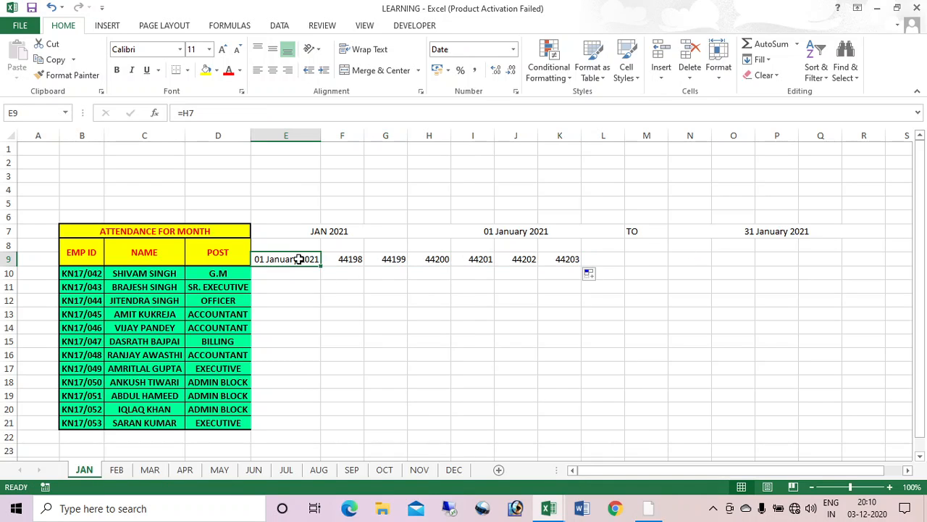
left_click(66, 74)
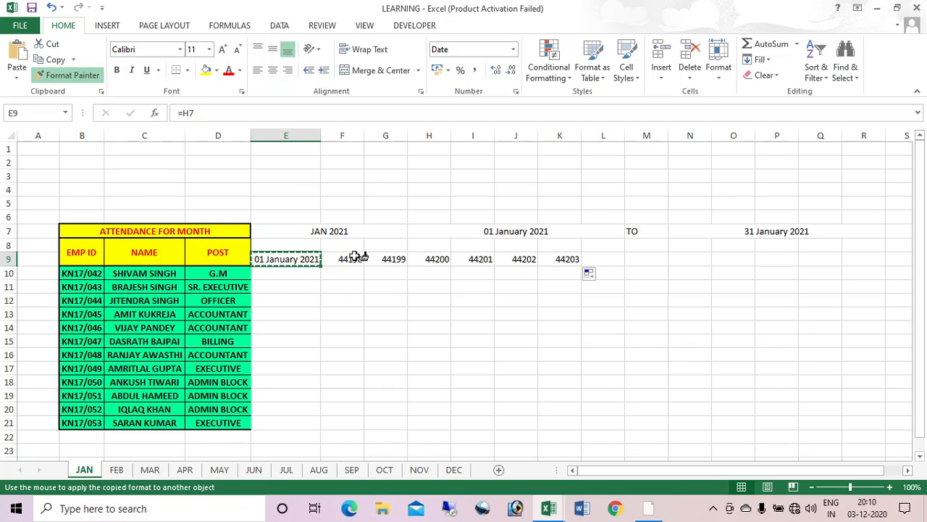
left_click_drag(355, 258, 559, 258)
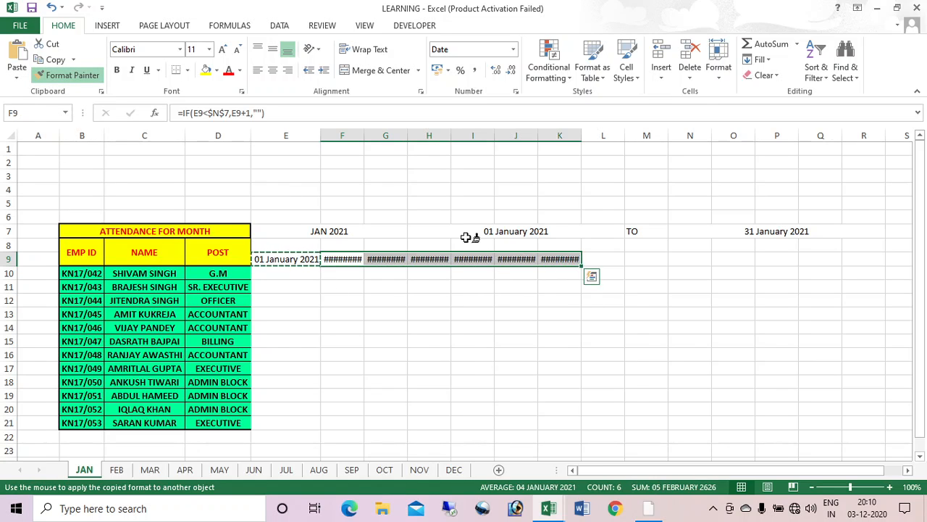
left_click_drag(307, 135, 604, 171)
left_click(468, 300)
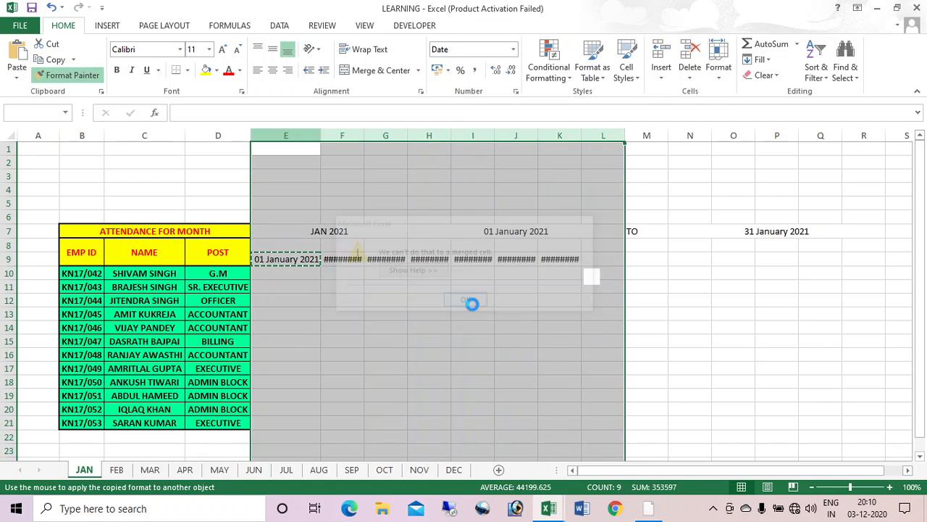
mouse_move(354, 137)
left_mouse_down()
mouse_move(584, 160)
mouse_move(397, 147)
left_mouse_up()
left_click(471, 305)
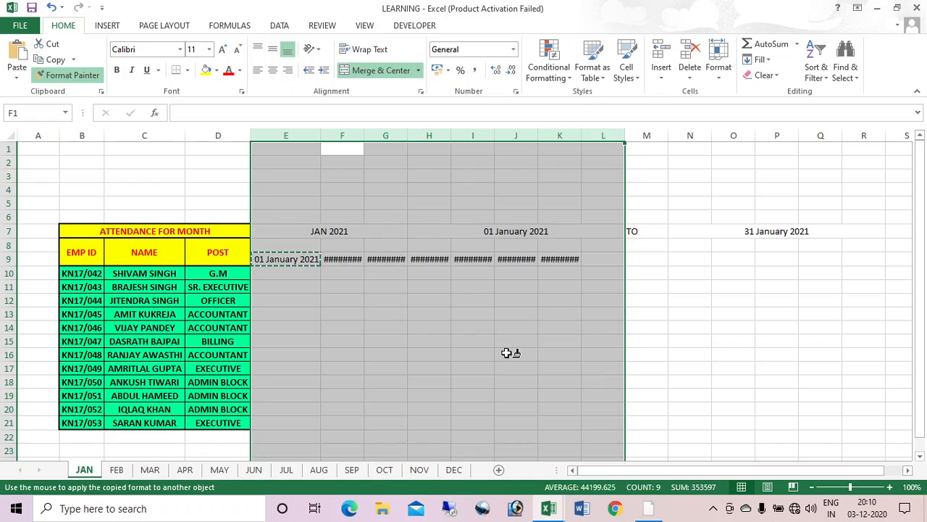
left_click(505, 352)
Step: Centre the JAN 2021 heading across merged cells E7:G7
left_click(328, 229)
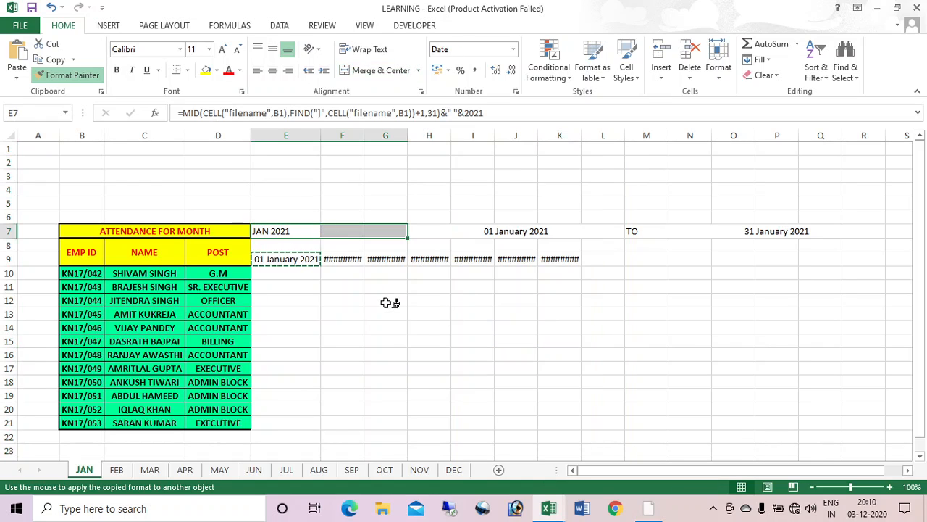
left_click(345, 70)
left_click(427, 340)
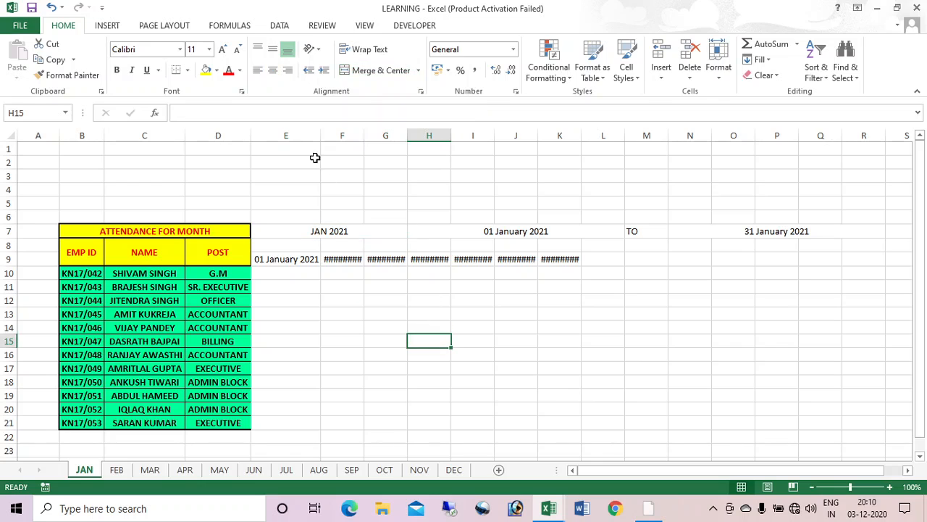
left_click_drag(342, 135, 561, 166)
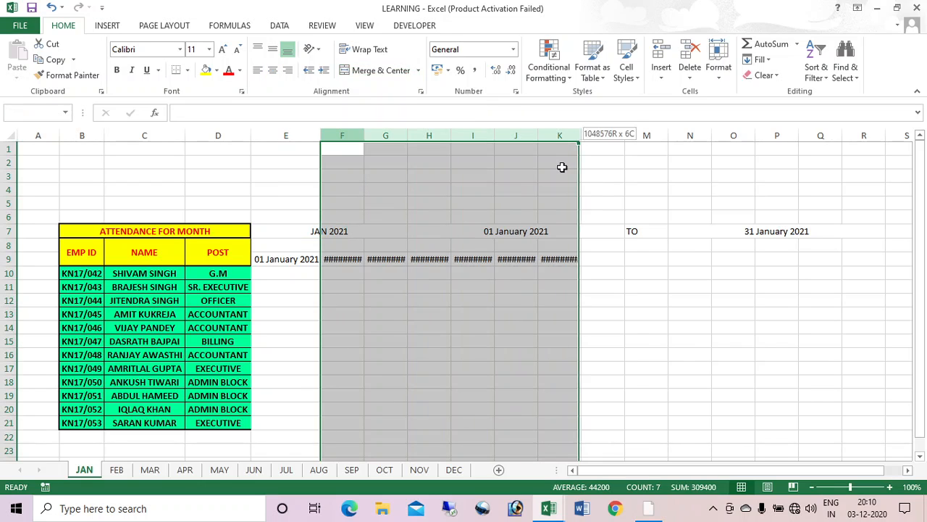
Step: Autofit columns F–K and give E9:K9 the custom format d, showing days 1 to 7
double_click(406, 139)
left_click(700, 325)
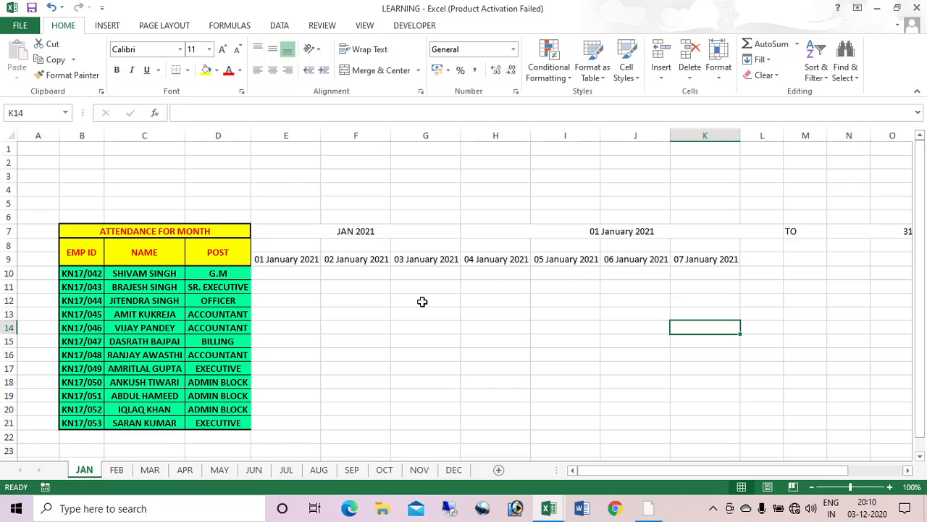
left_click_drag(296, 260, 705, 261)
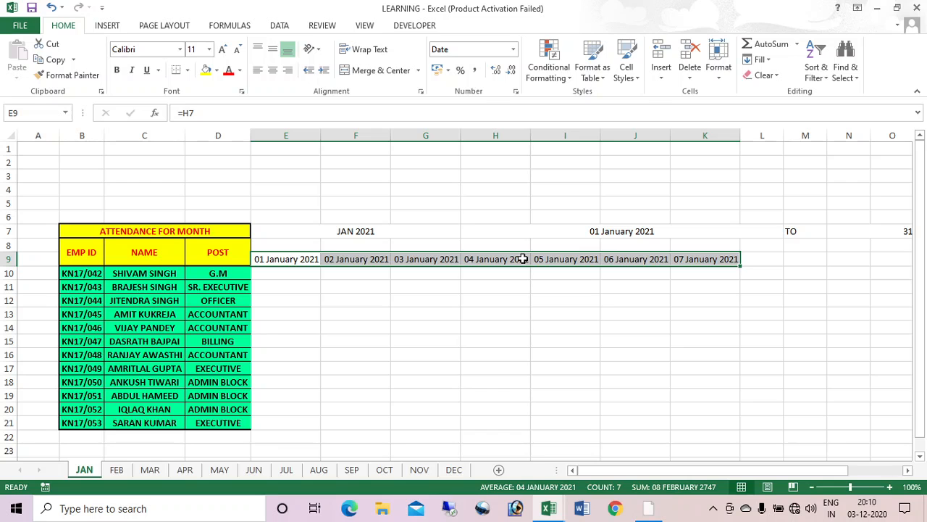
key("ctrl+1")
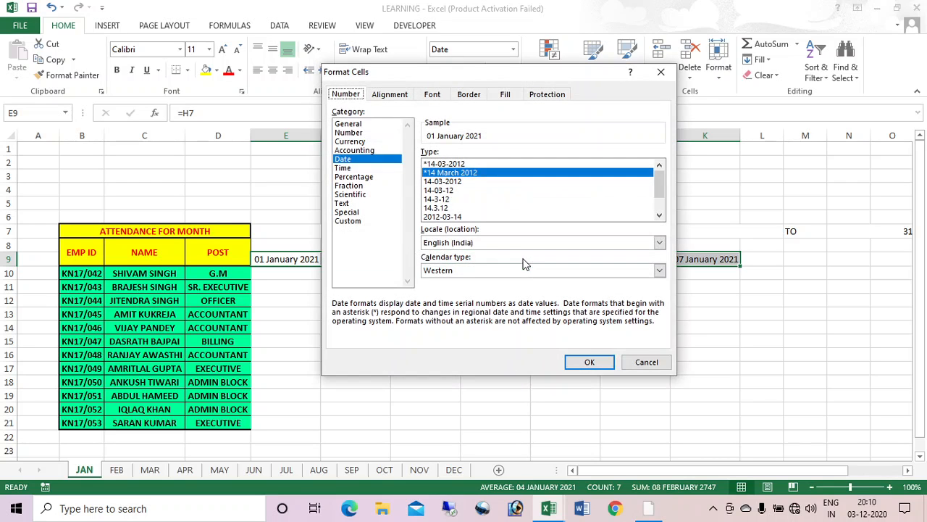
left_click(352, 223)
left_click_drag(543, 166, 407, 165)
type("d")
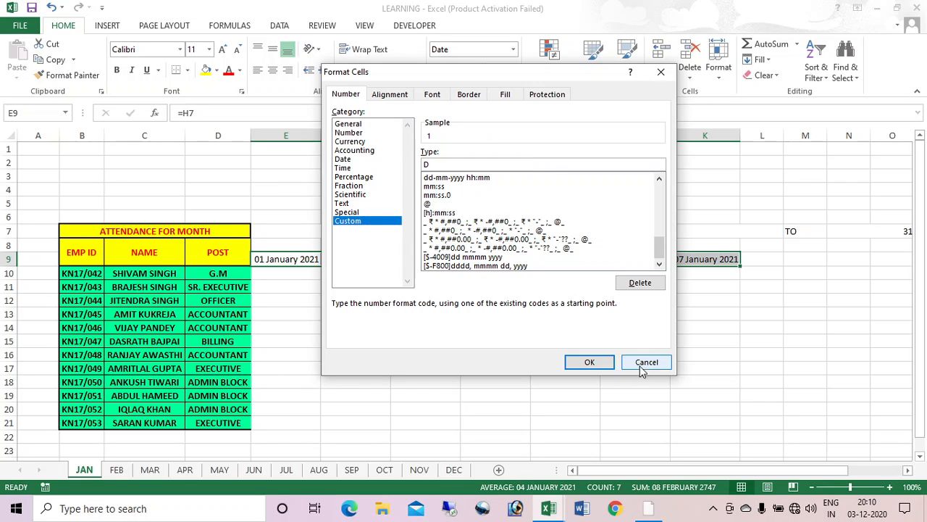
left_click(589, 362)
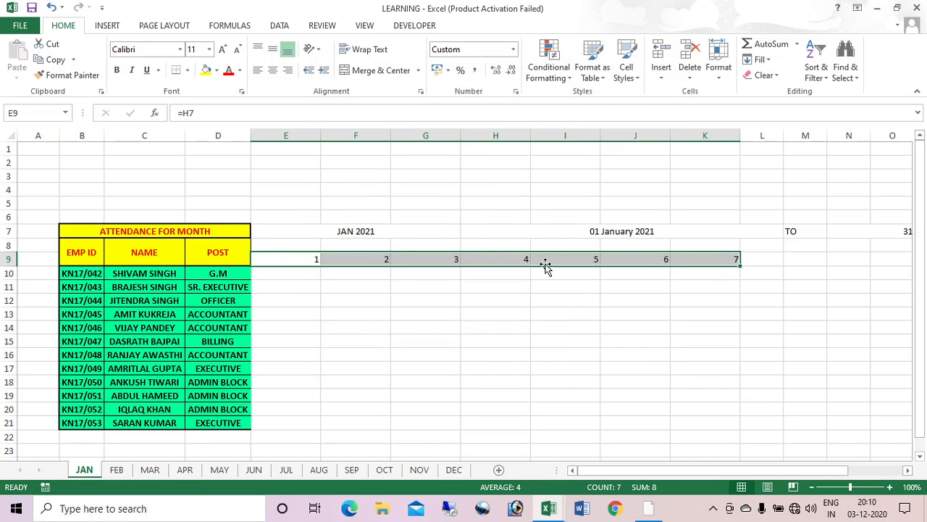
left_click(370, 257)
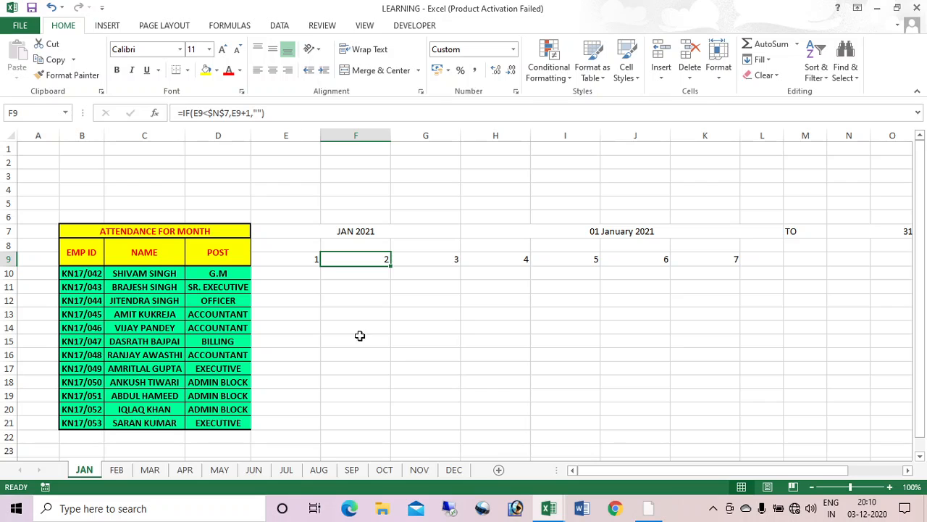
Step: Extend row 9 day numbers to 31 and fill =TEXT(E9,"DDD") weekday names across row 8 from E8
left_click_drag(390, 269, 111, 255)
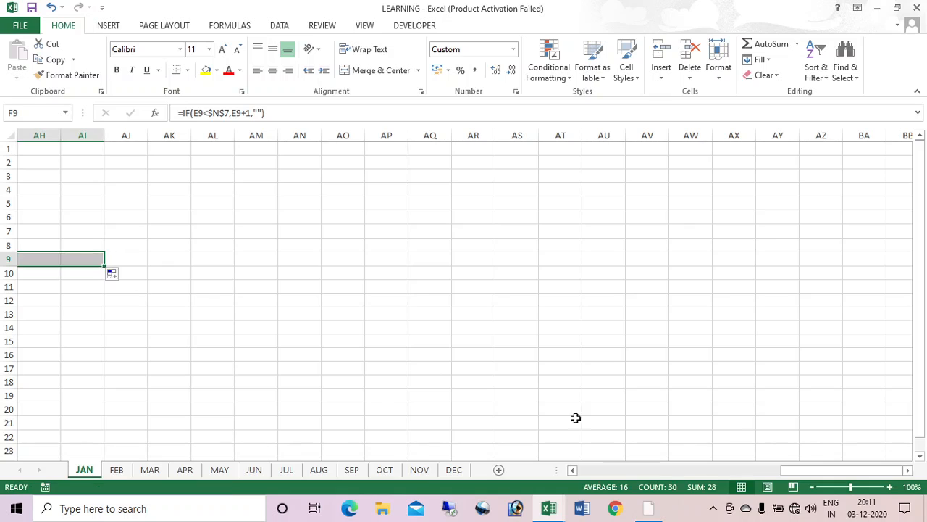
left_click_drag(795, 474, 587, 475)
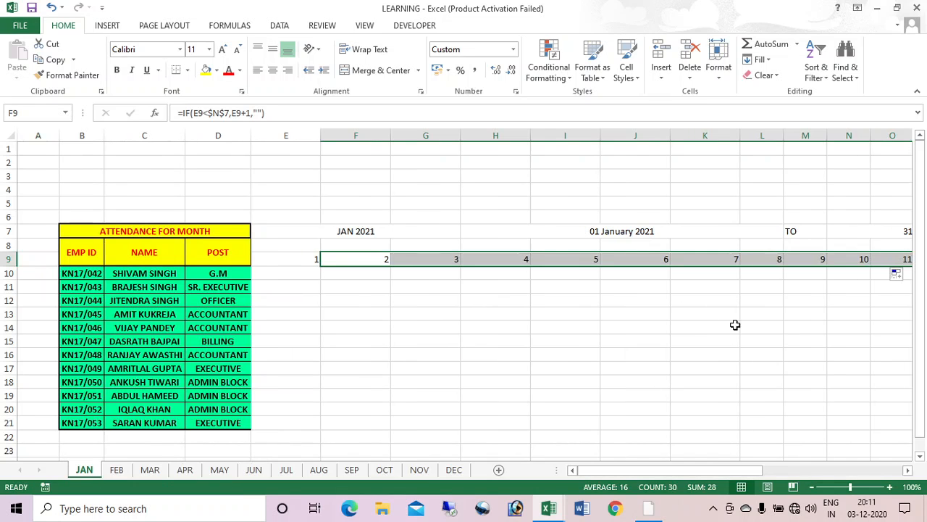
left_click(304, 243)
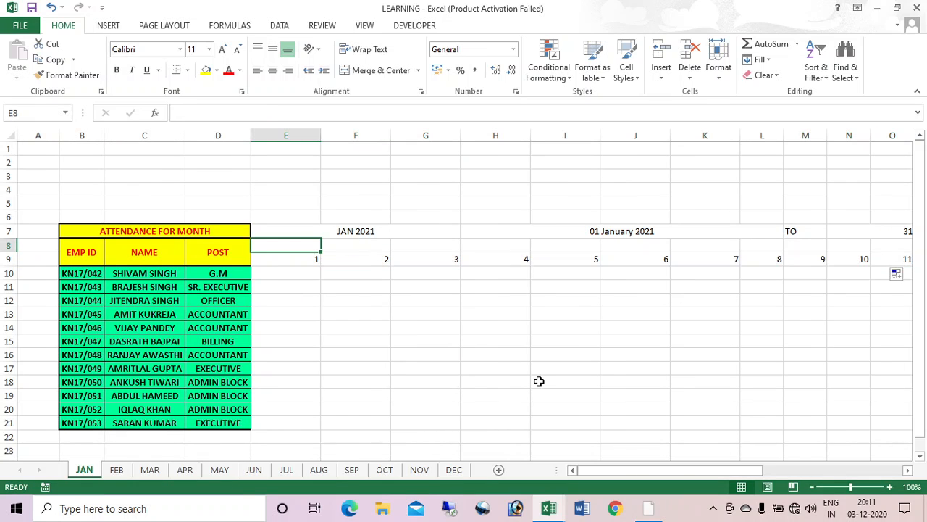
type("=TE")
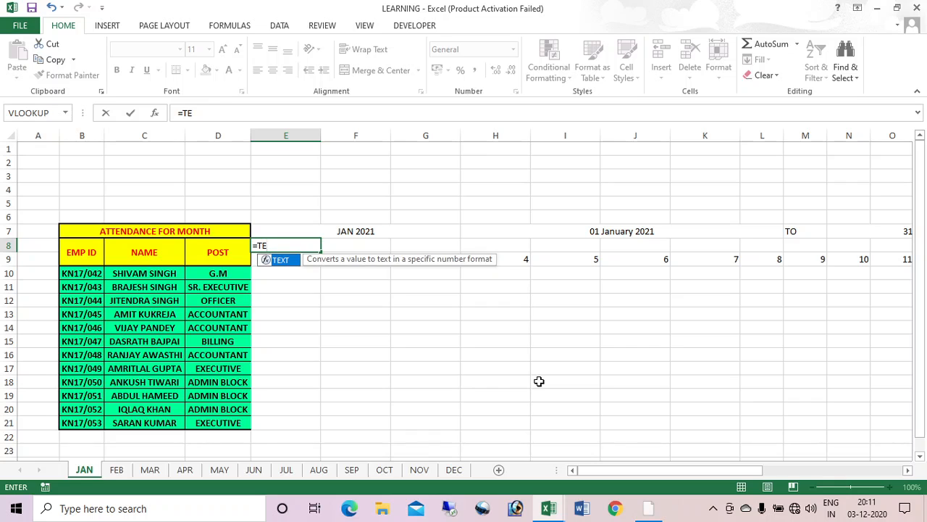
type("XT(")
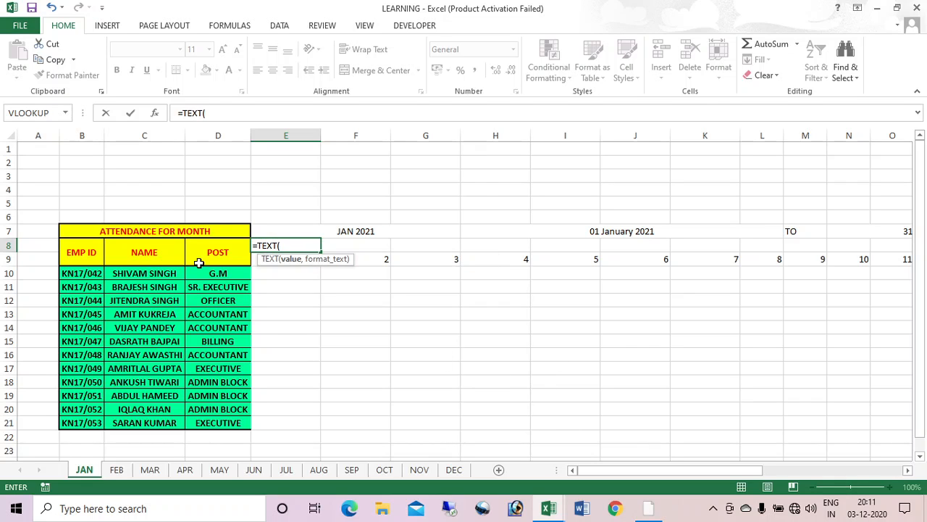
left_click_drag(304, 262, 304, 323)
left_click(303, 258)
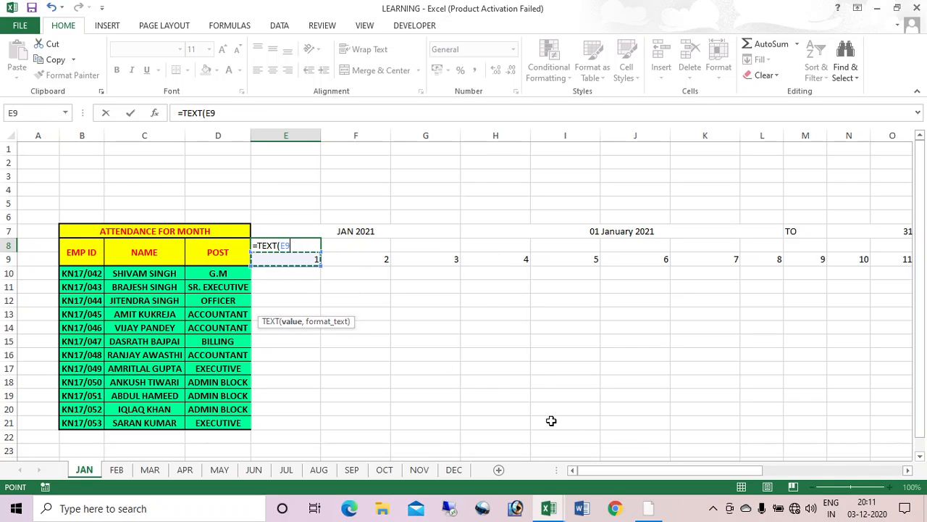
type(",\"DDD")
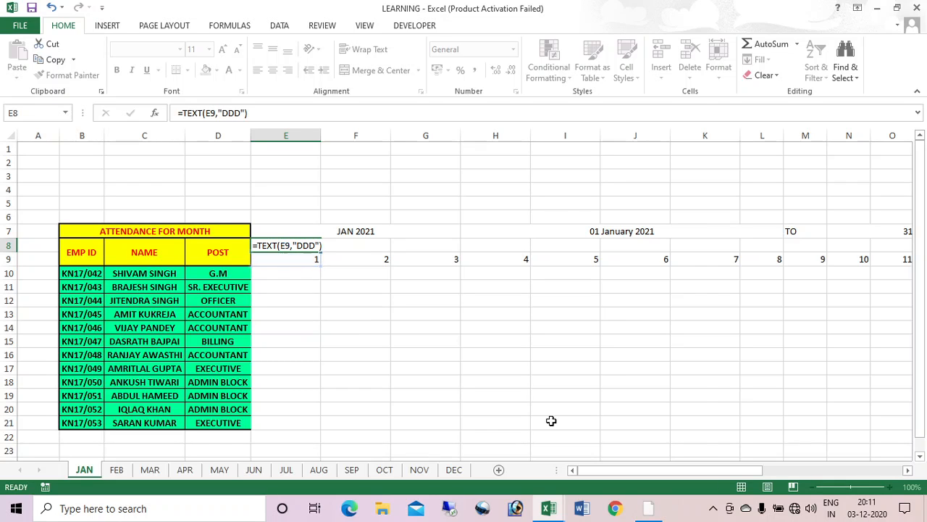
key("Return")
left_click(311, 245)
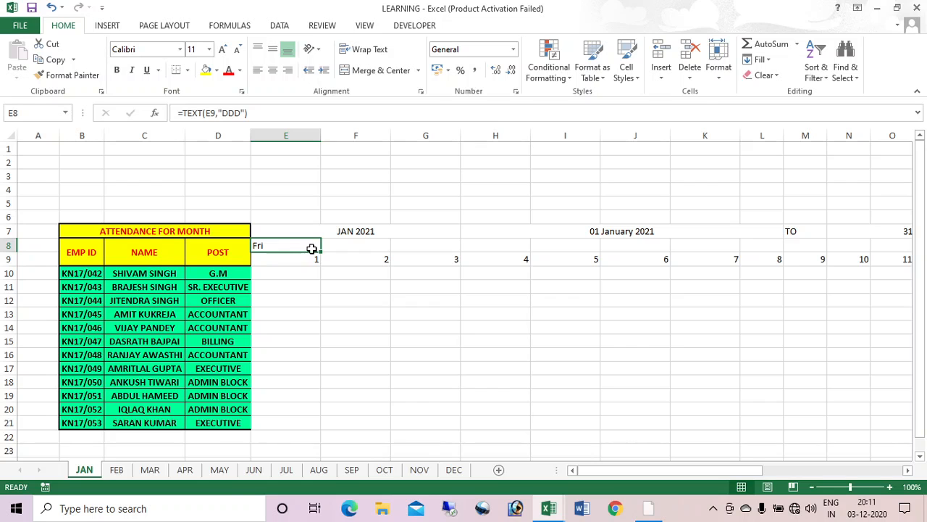
left_click_drag(320, 251, 852, 257)
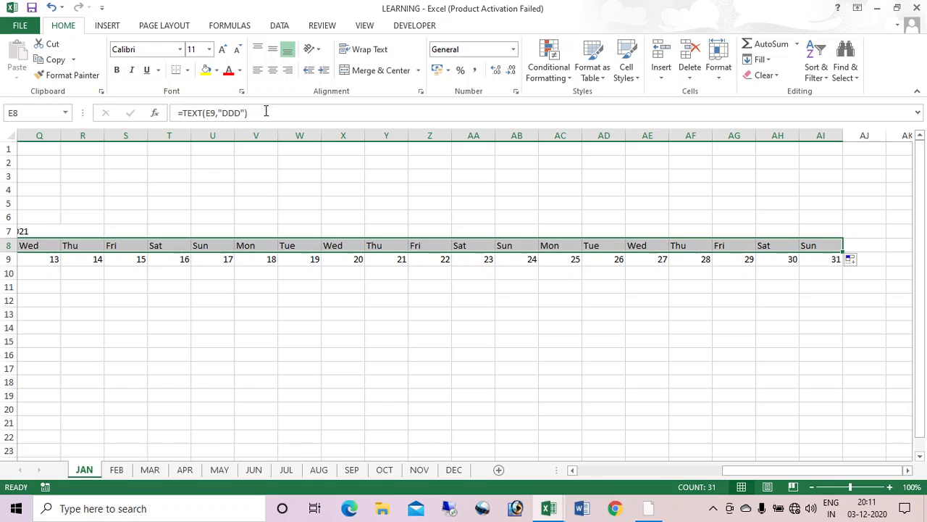
Step: Rotate the row 8 weekday names to Rotate Text Up and narrow columns E through AI
left_click(318, 49)
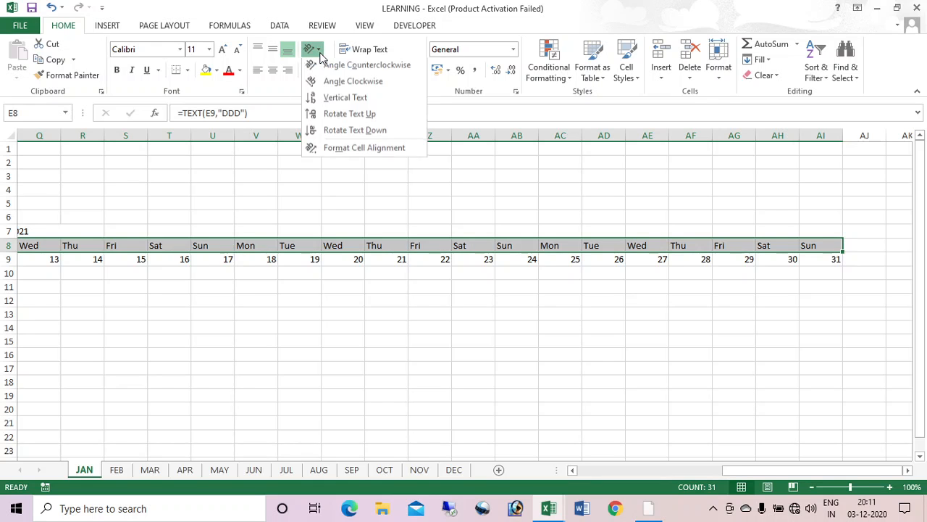
left_click(330, 118)
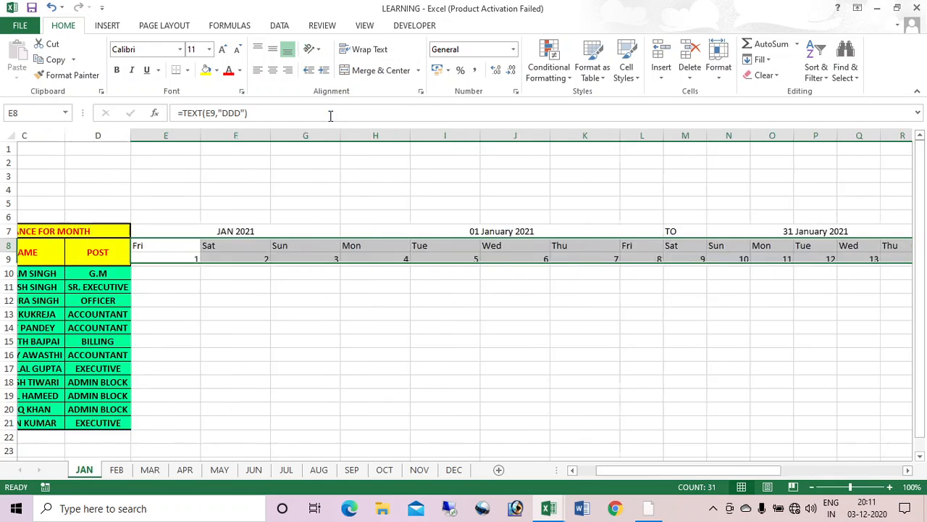
left_click_drag(306, 135, 878, 280)
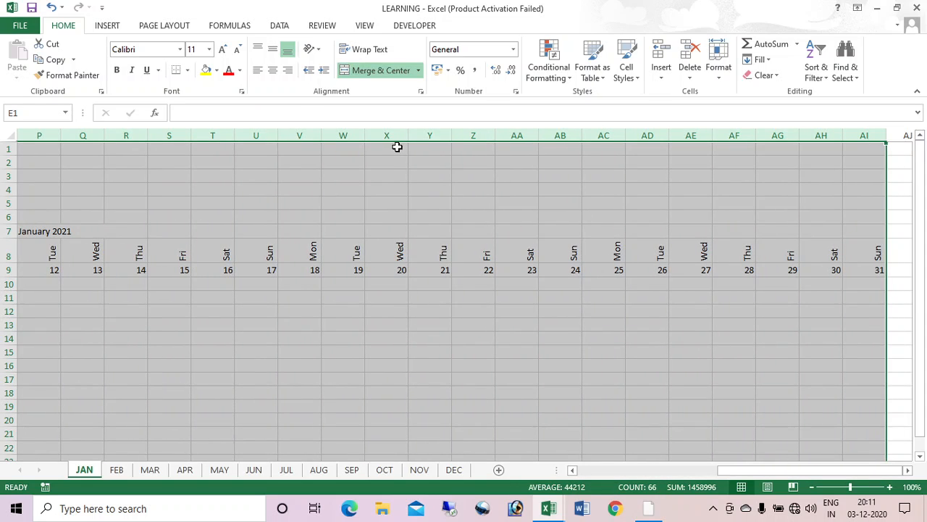
left_click_drag(405, 136, 382, 136)
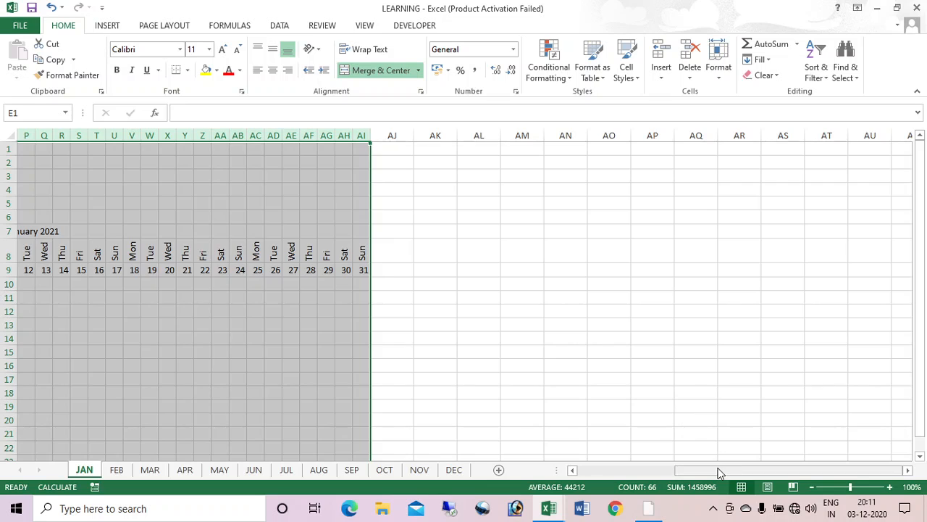
left_click_drag(718, 470, 616, 471)
left_click(473, 323)
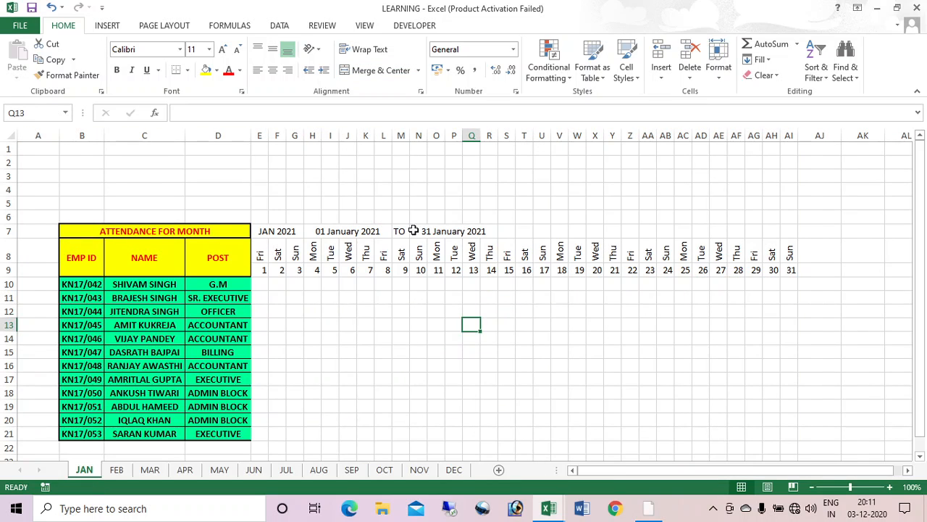
Step: Copy the TO label and 31 January 2021 end date over to X7
left_click_drag(404, 230, 476, 229)
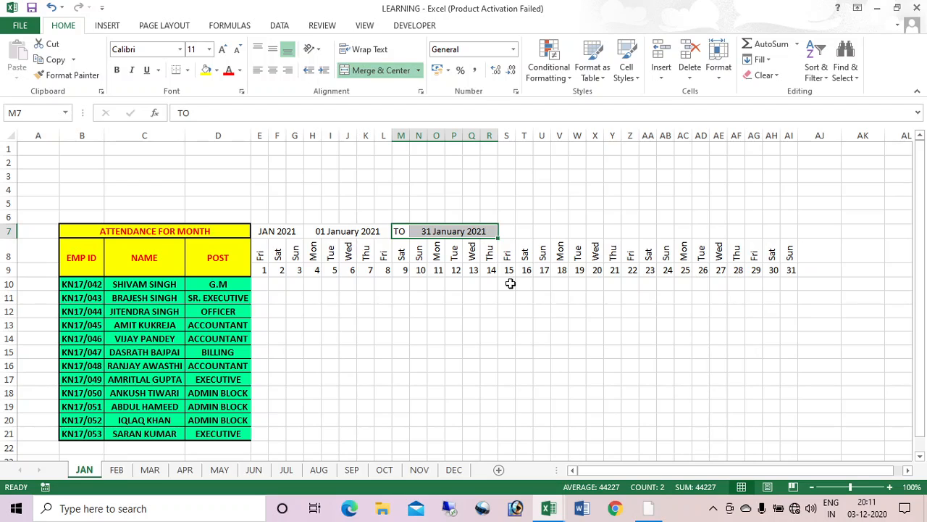
key("ctrl+c")
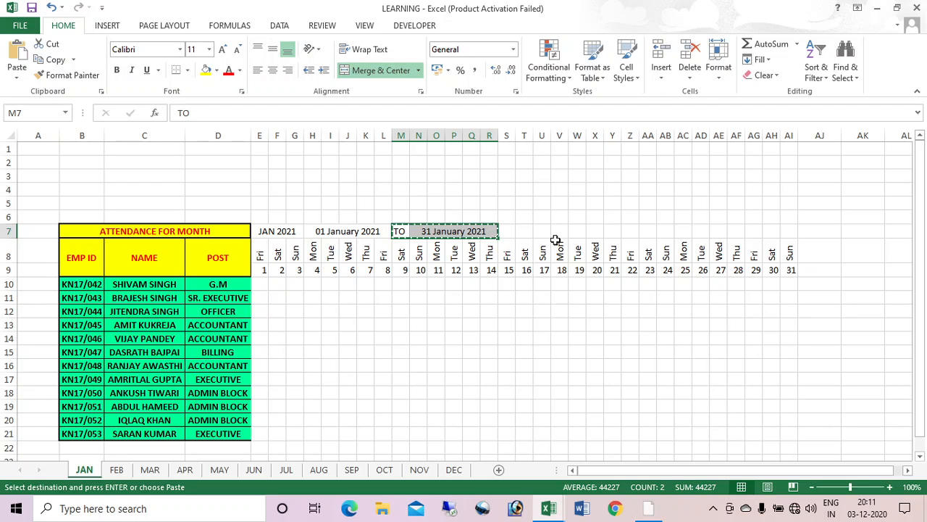
left_click(594, 232)
key("Return")
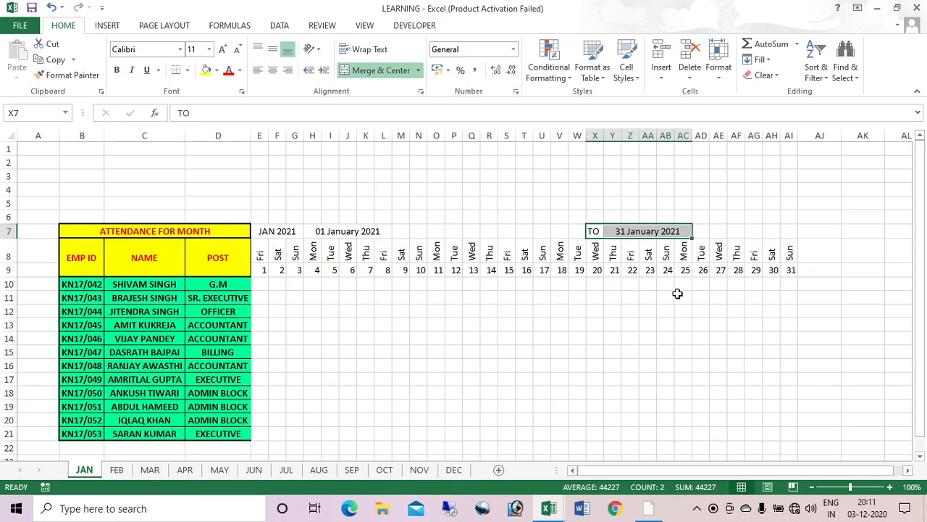
left_click(671, 294)
Step: Merge and centre 31 January 2021 across Y7:AI7 and 01 January 2021 across H7:R7
left_click_drag(615, 230, 788, 232)
left_click(375, 72)
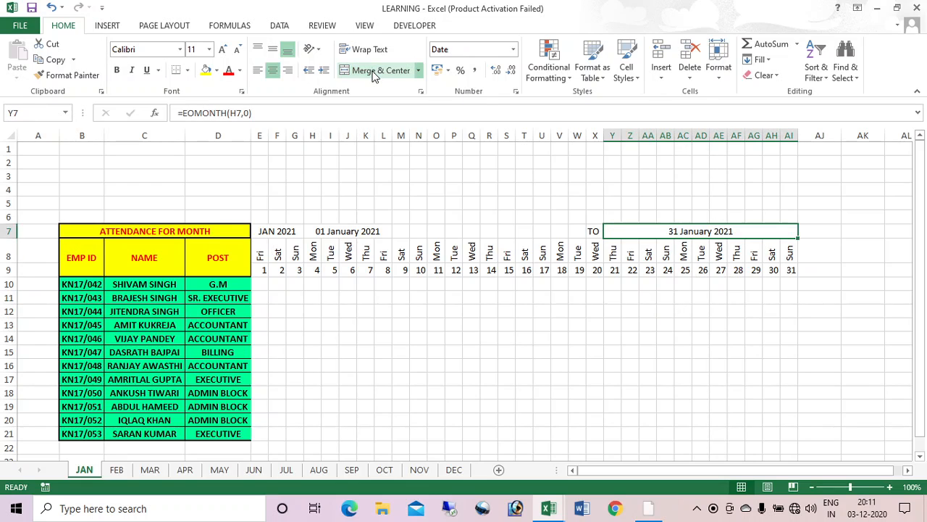
left_click_drag(320, 232, 486, 236)
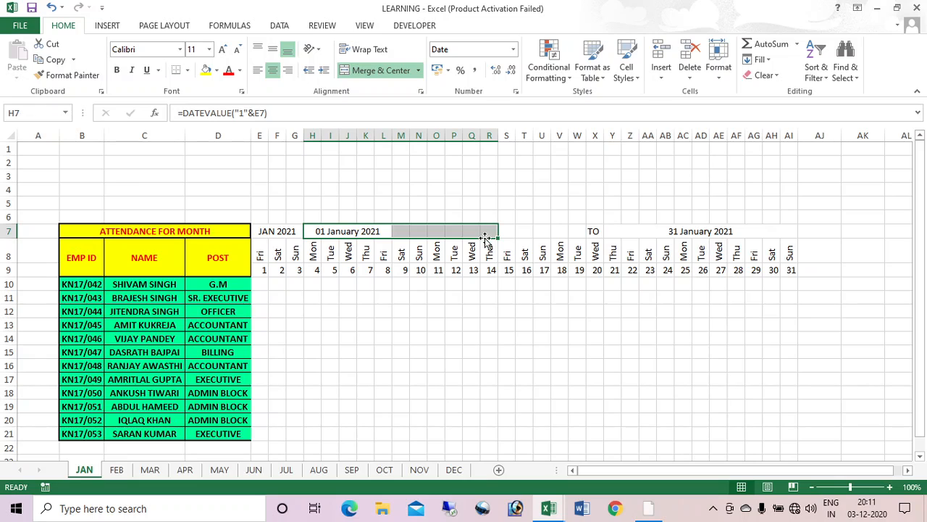
left_click(377, 70)
left_click(523, 324)
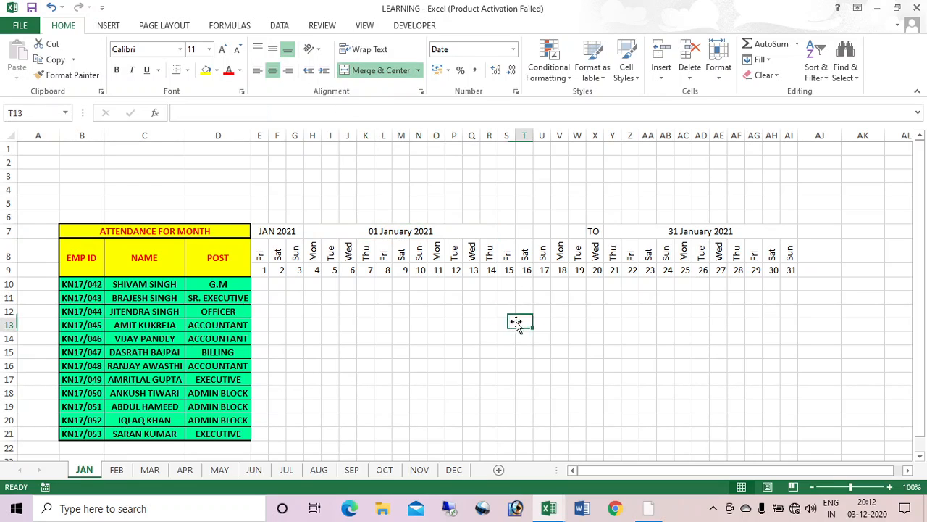
Step: Merge and centre TO across S7:X7, then select the E7:AI9 header block
left_click_drag(505, 233, 586, 234)
left_click(380, 73)
left_click(380, 72)
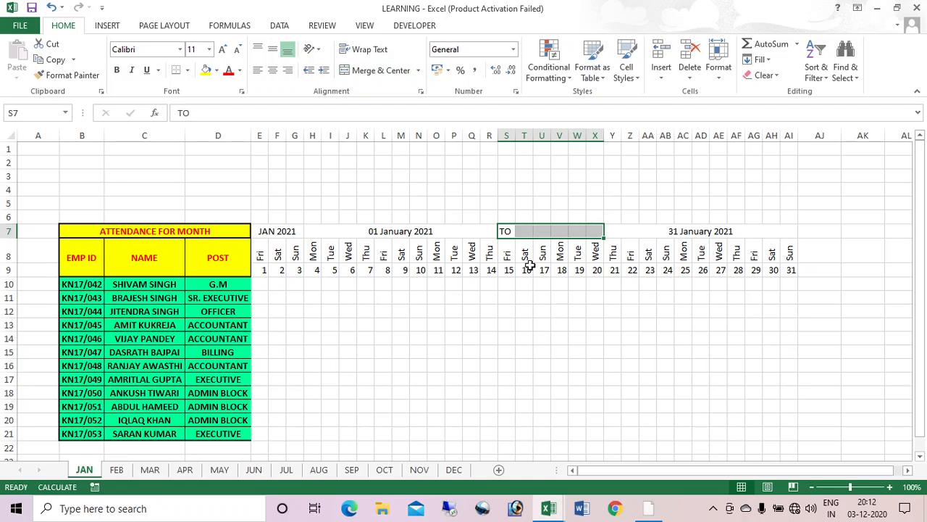
left_click(380, 73)
left_click(556, 362)
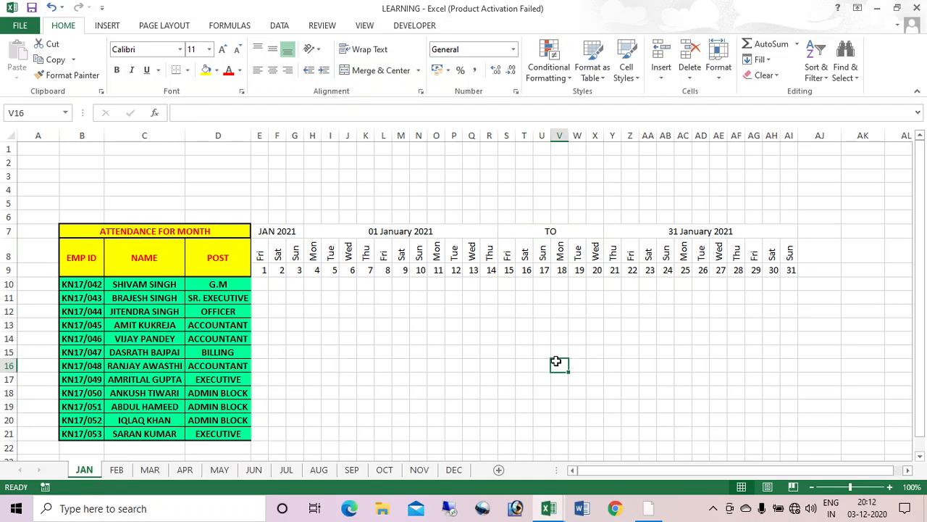
left_click_drag(267, 229, 790, 271)
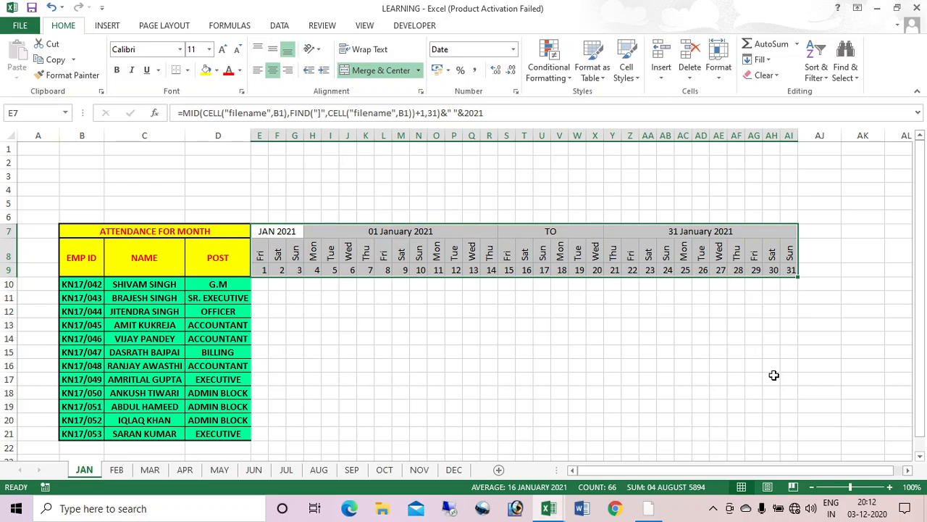
Step: Give E7:AI9 All Borders, a Thick Box Border, blue-grey fill and bold text
left_click(187, 70)
left_click(185, 188)
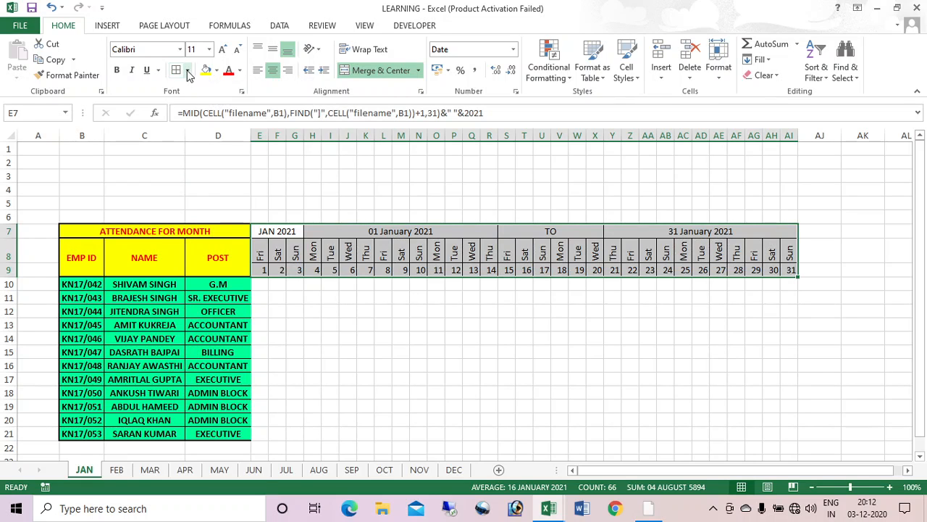
left_click(187, 71)
left_click(181, 219)
left_click(216, 70)
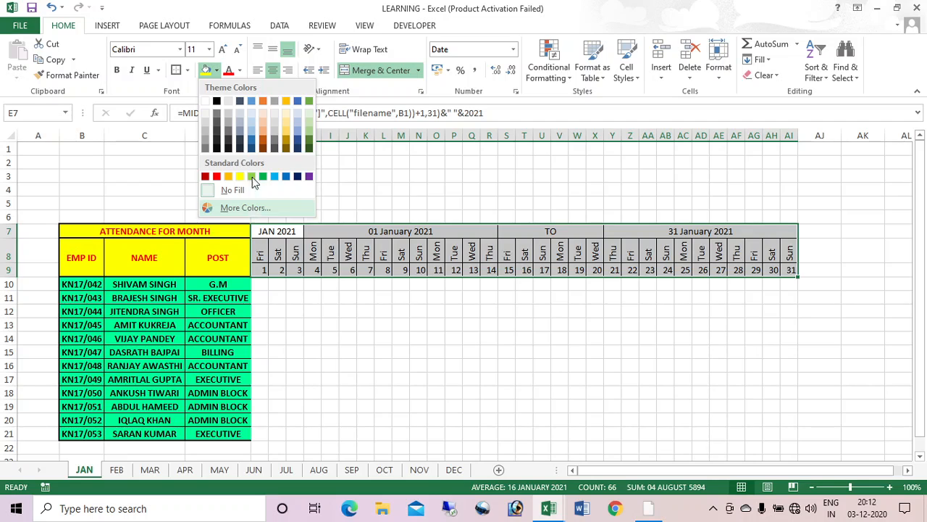
left_click(252, 120)
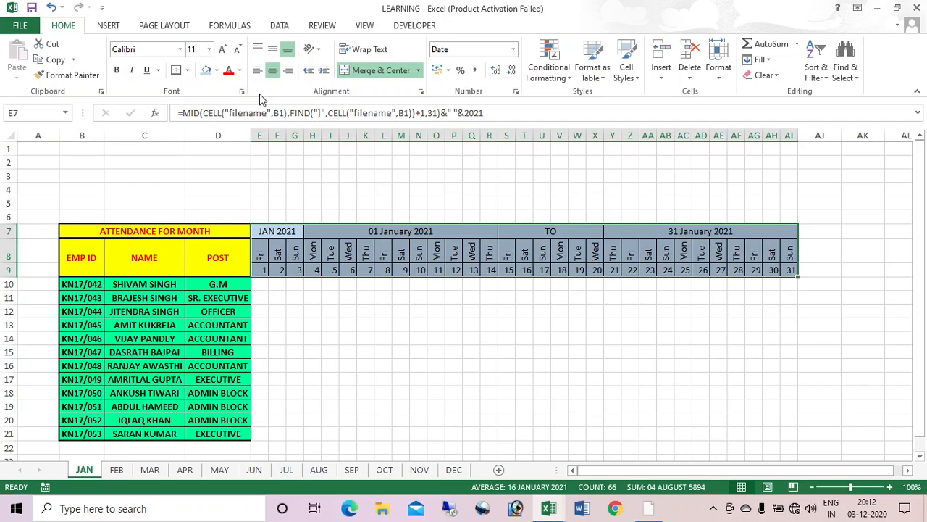
left_click(117, 70)
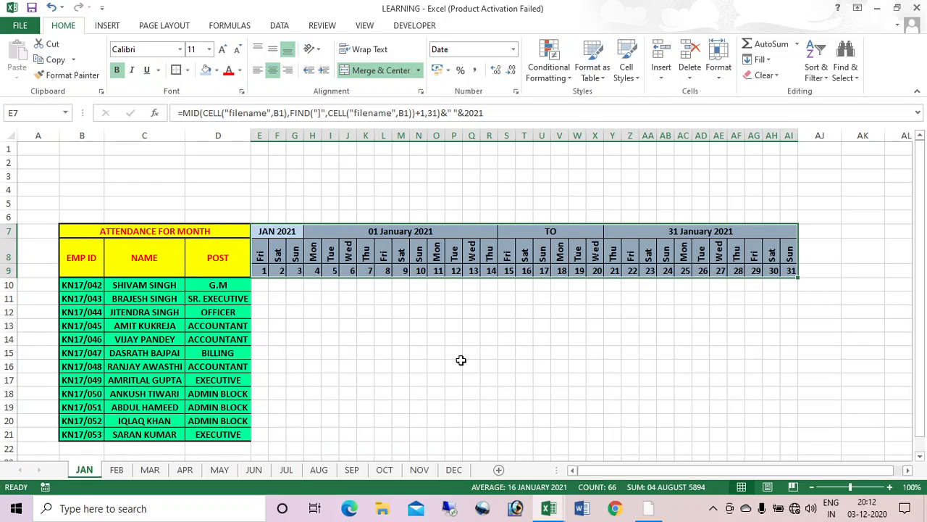
left_click(608, 354)
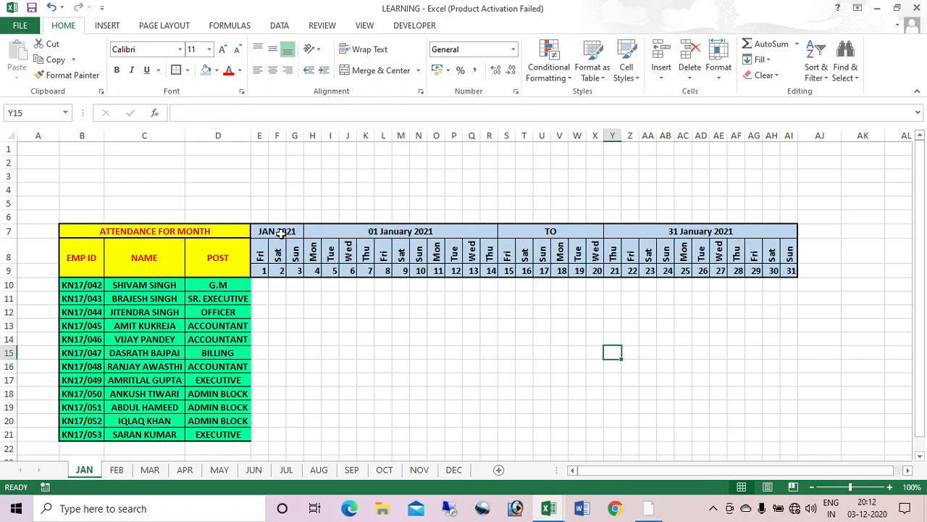
Step: Give the row 7 date headings a custom lavender fill and red font
left_click_drag(281, 233, 665, 232)
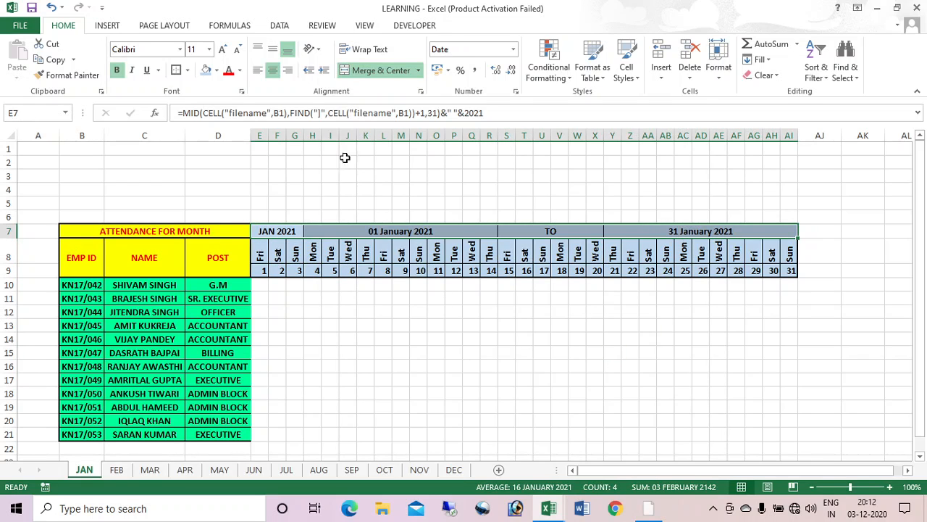
left_click(216, 70)
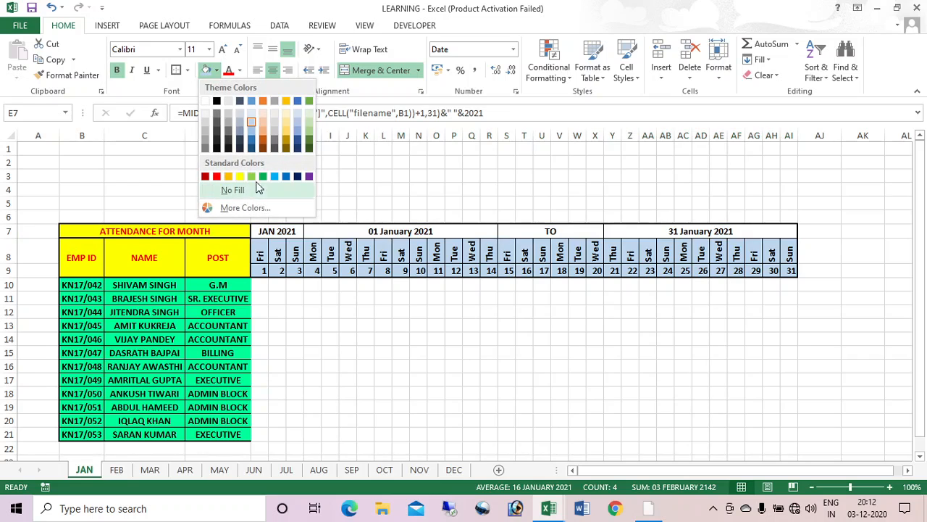
left_click(240, 207)
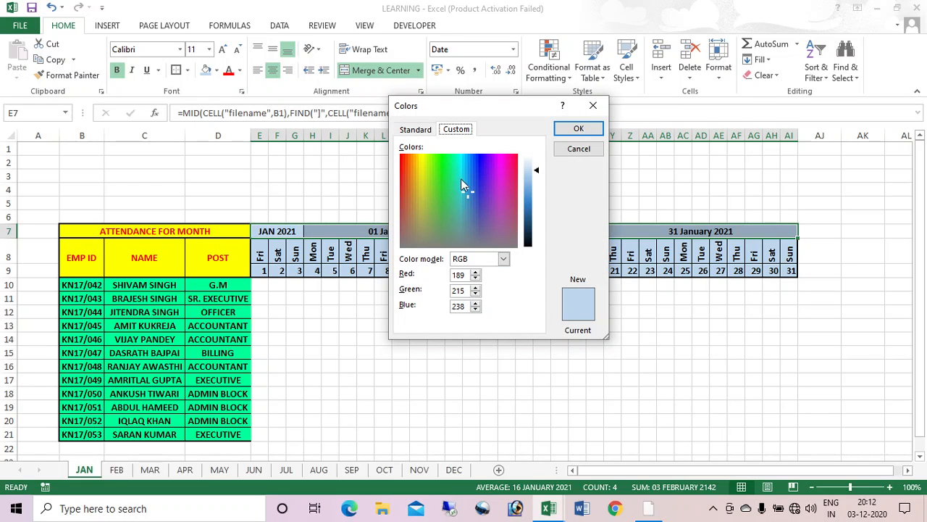
left_click(458, 170)
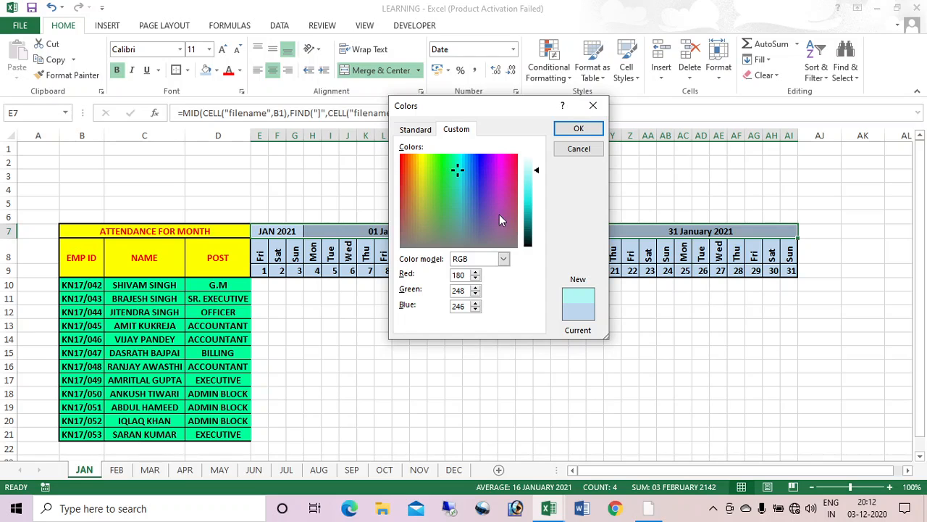
left_click(481, 178)
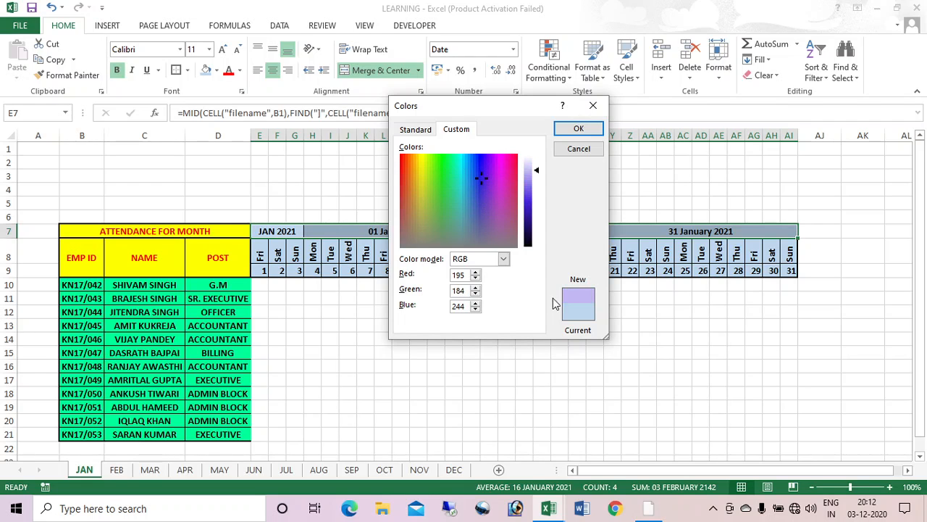
left_click(572, 135)
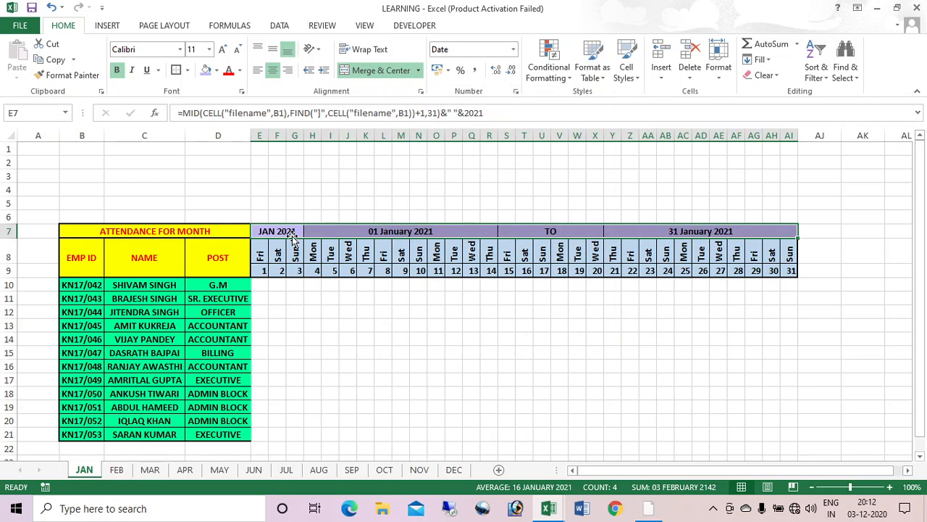
left_click(227, 69)
left_click(524, 339)
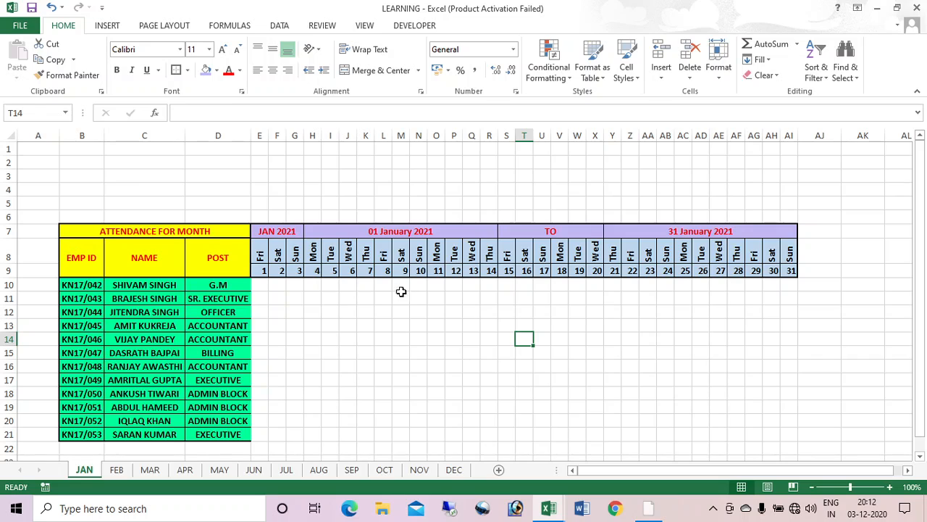
right_click(84, 469)
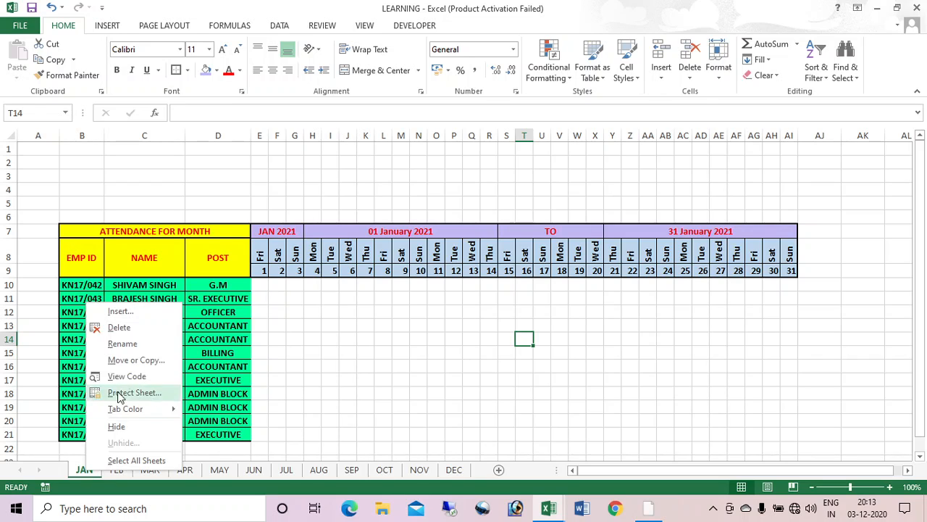
left_click(131, 346)
type("FEBR")
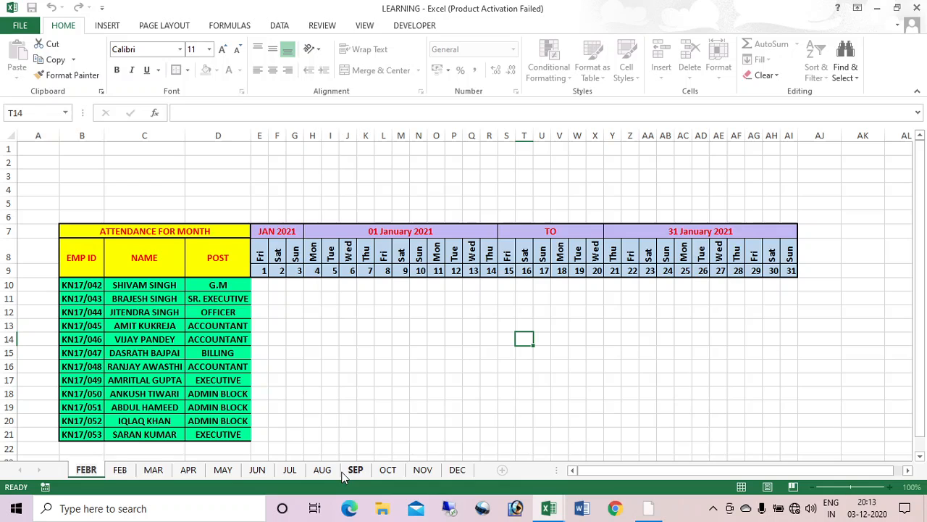
key("Return")
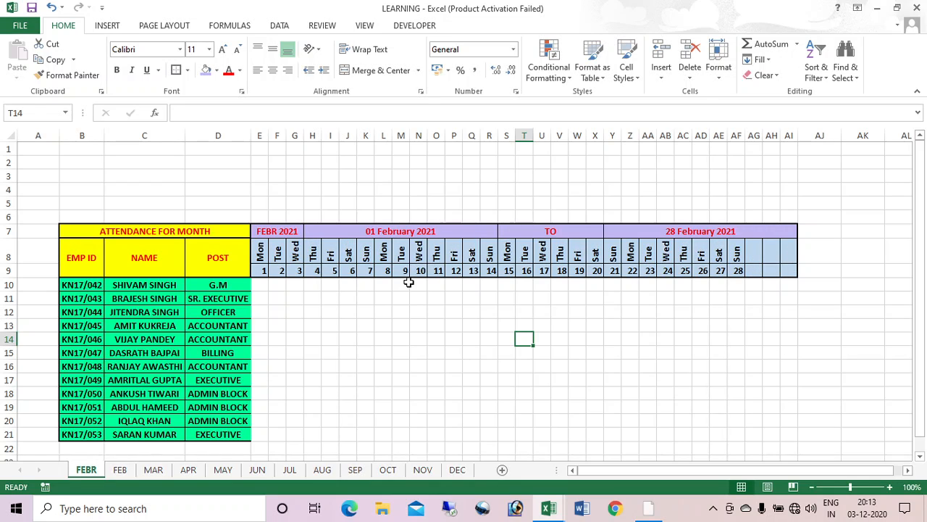
right_click(90, 475)
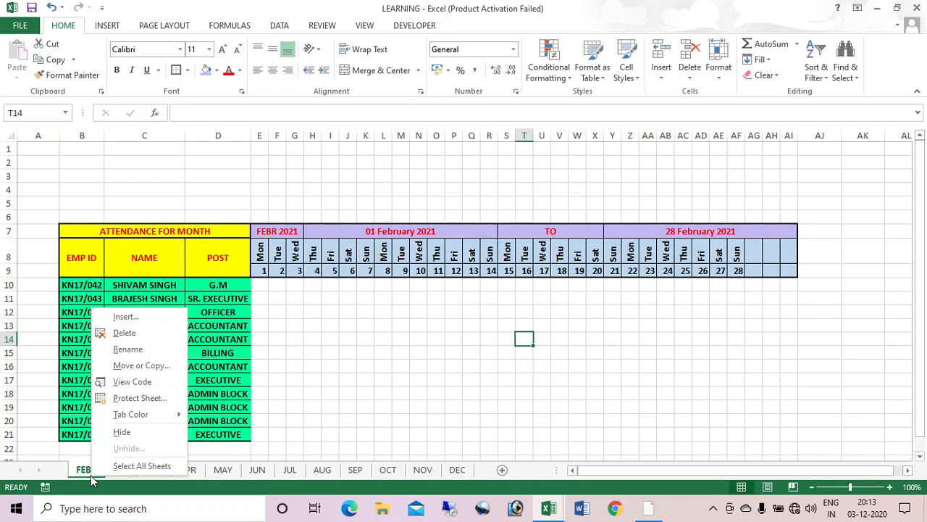
left_click(150, 349)
type("JAN")
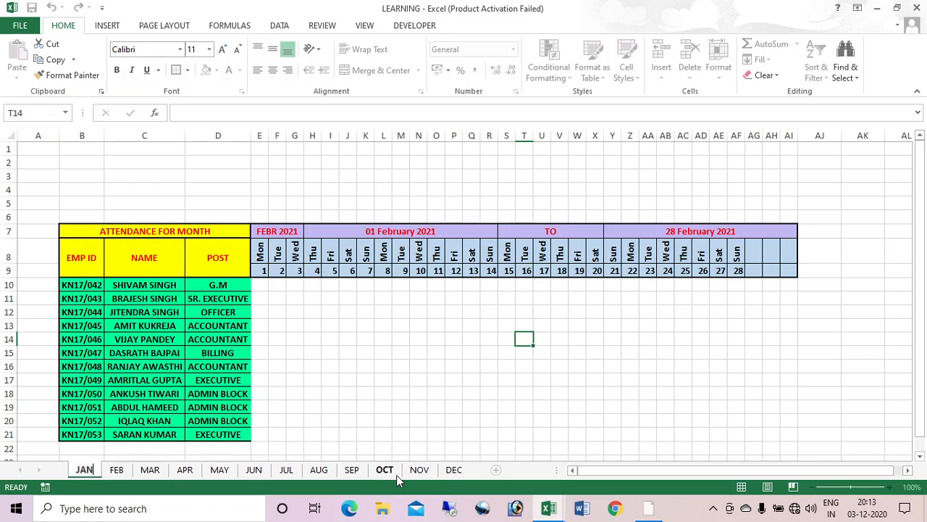
key("Return")
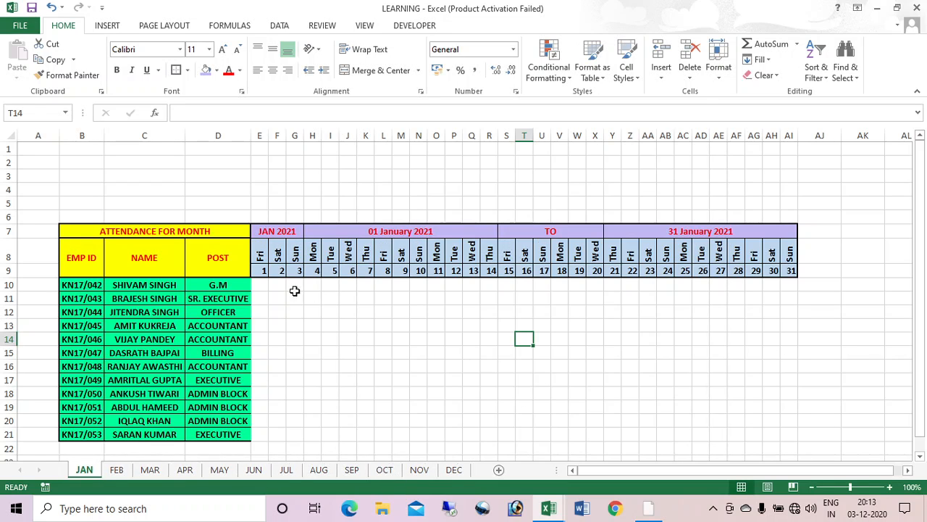
Step: Apply All Borders and a Thick Box Border to E10:AI21 using Alt, H, B keytips
left_click_drag(263, 285, 790, 429)
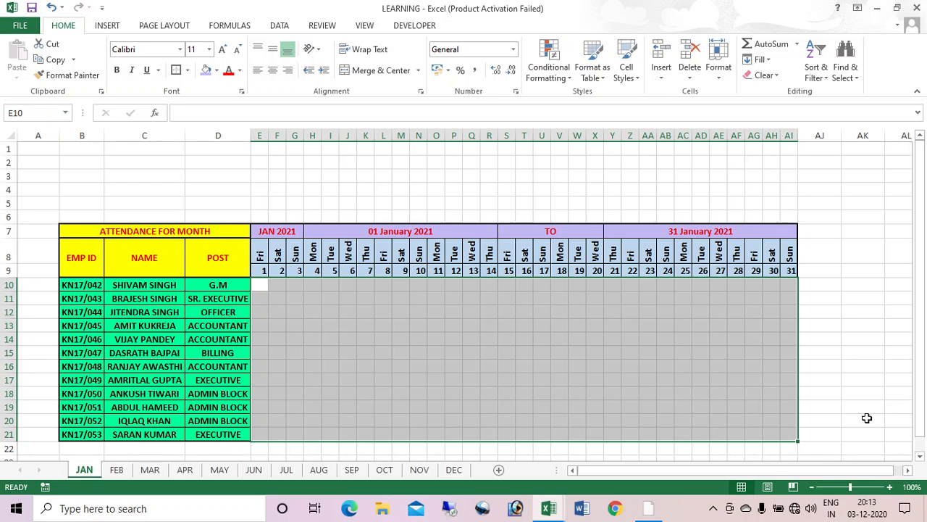
key("alt")
key("h")
key("b")
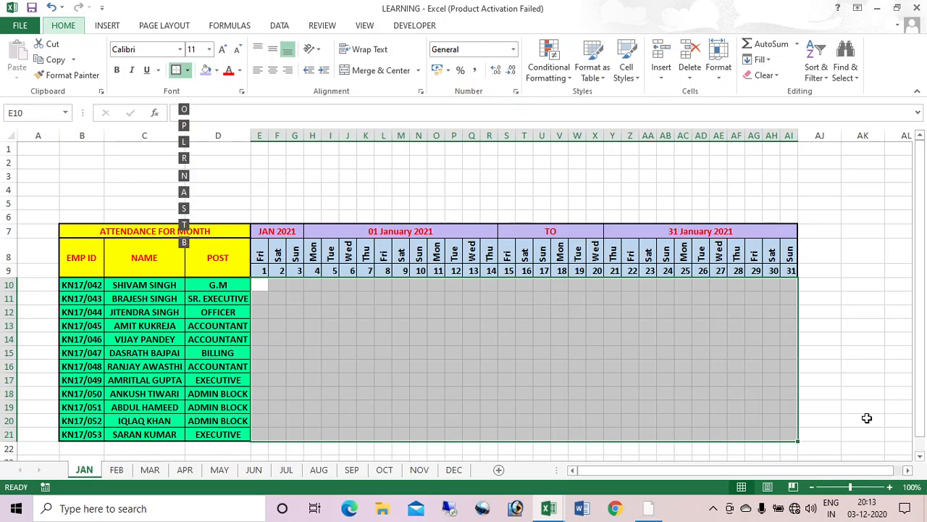
key("a")
key("alt")
key("h")
key("b")
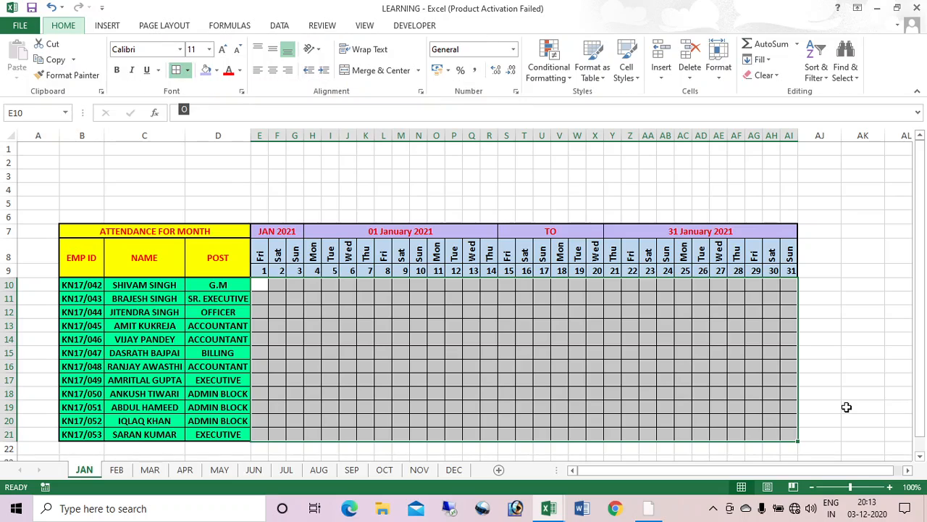
key("t")
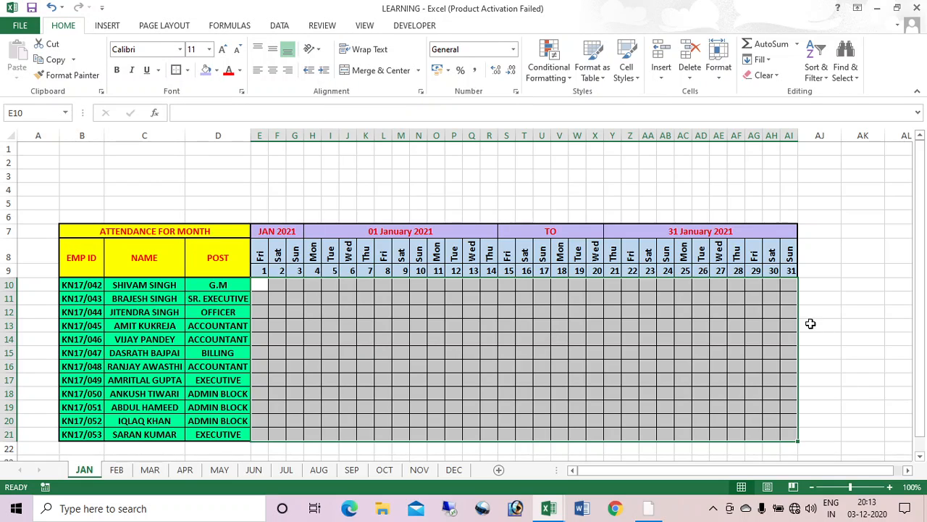
left_click_drag(264, 287, 783, 429)
Step: Start a new 'Use a formula' conditional formatting rule for the attendance grid
left_click(548, 69)
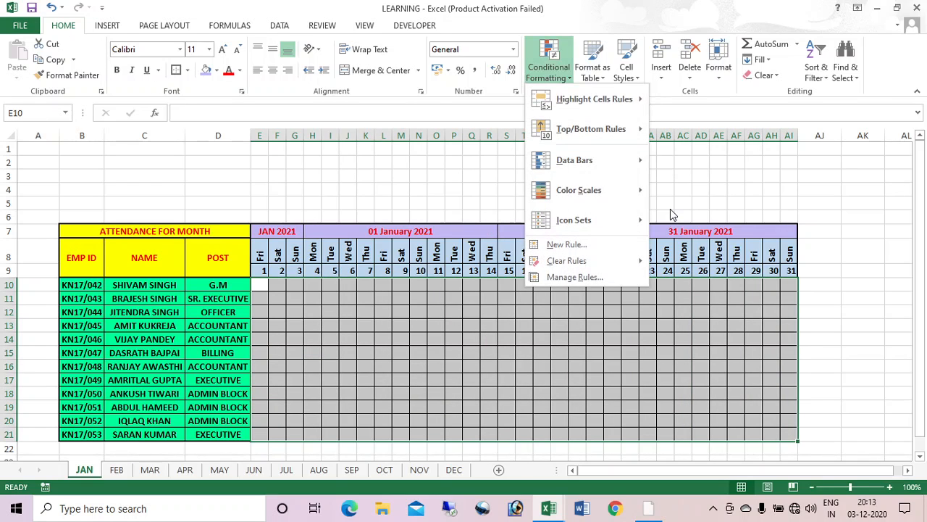
left_click(572, 245)
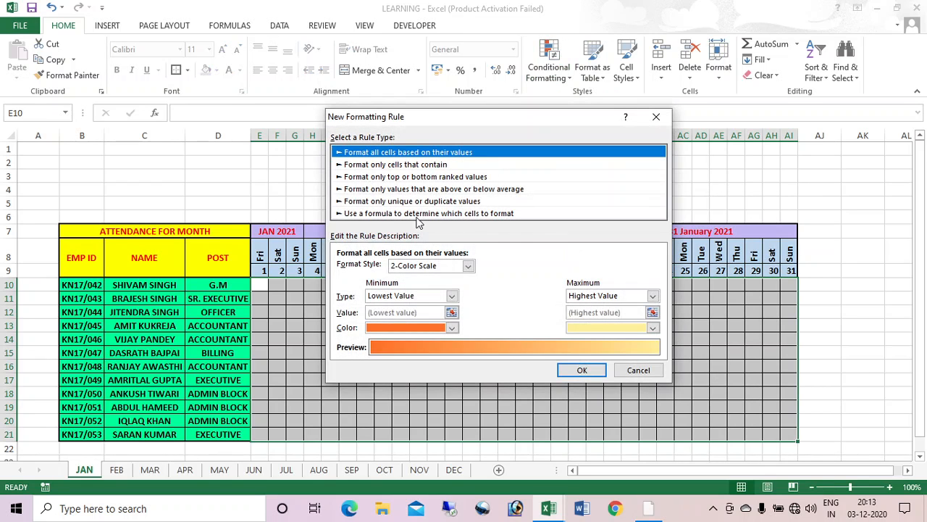
left_click(402, 214)
left_click(401, 267)
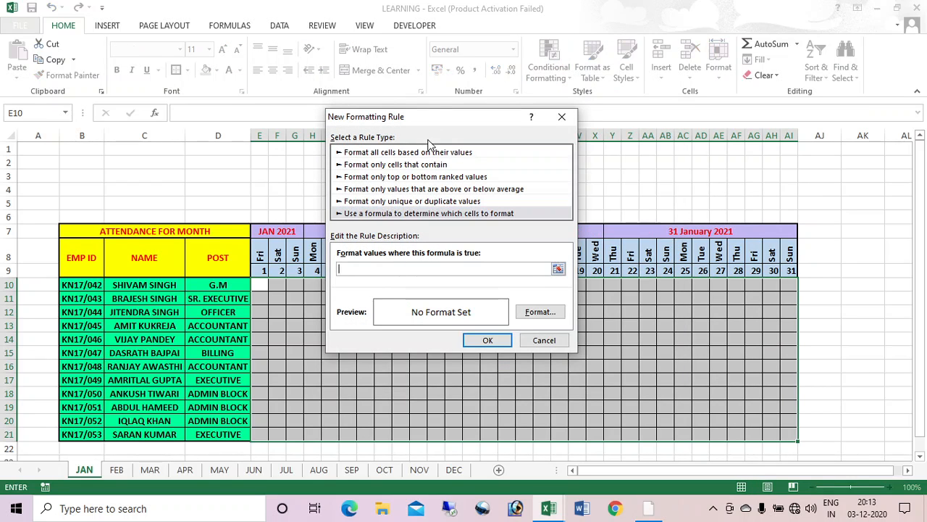
left_click_drag(435, 120, 590, 168)
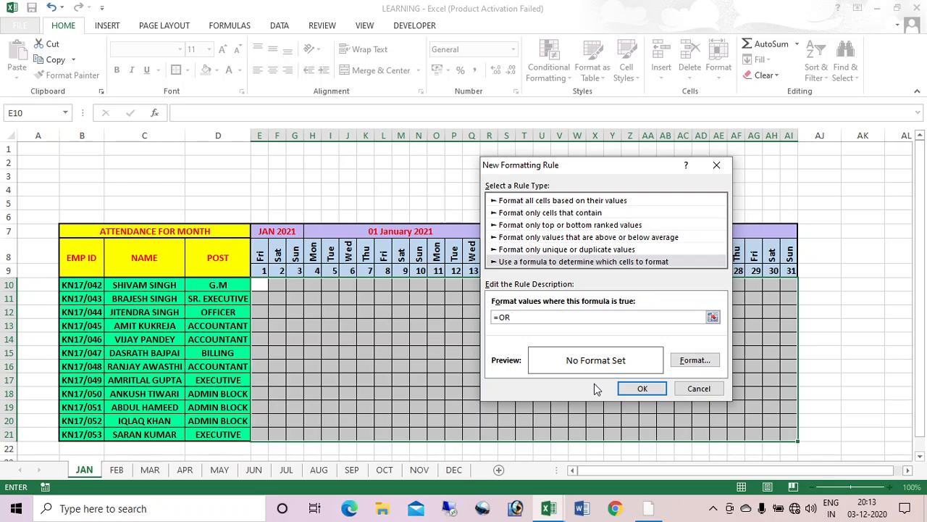
Step: Enter the rule formula =OR(E$8="SUN",E$8="SAT"), removing the column $ signs from both E8 references
type("=OR(")
left_click(260, 255)
type("=\"SUN\",")
left_click(261, 257)
type("=\"SAT")
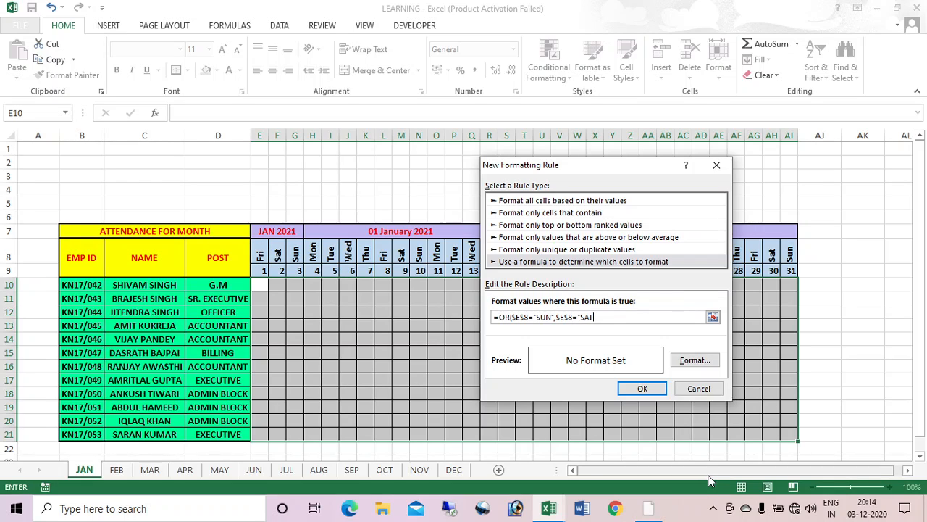
type("\")")
left_click(514, 317)
key("BackSpace")
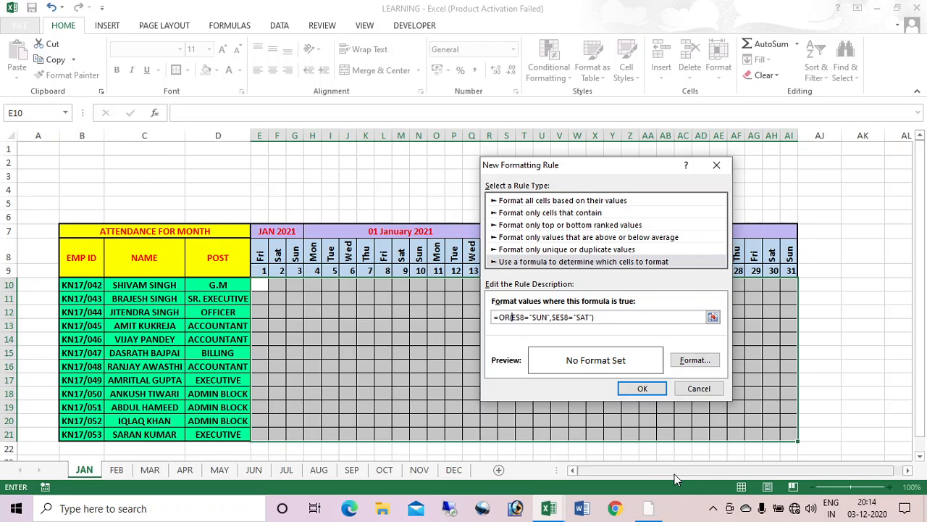
left_click(556, 318)
key("BackSpace")
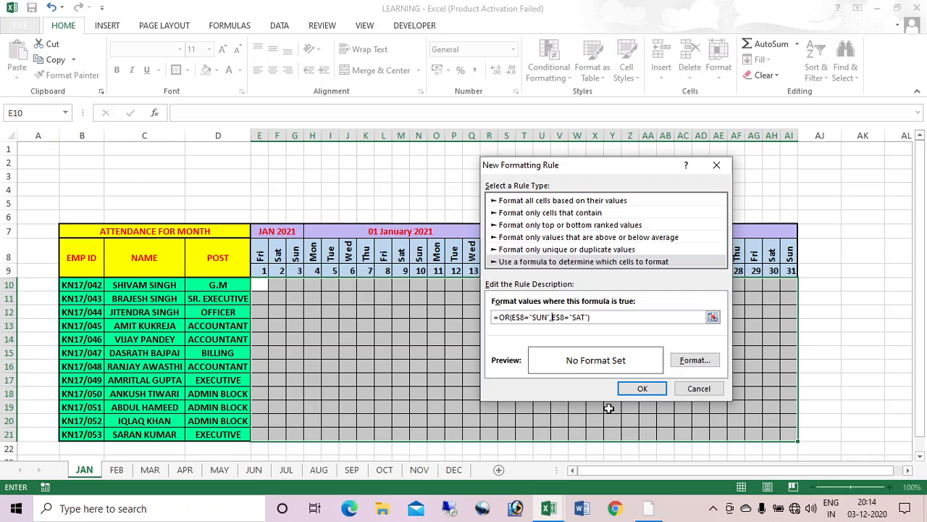
Step: Give the weekend rule a red fill and apply it so Saturday and Sunday columns turn red
left_click(695, 360)
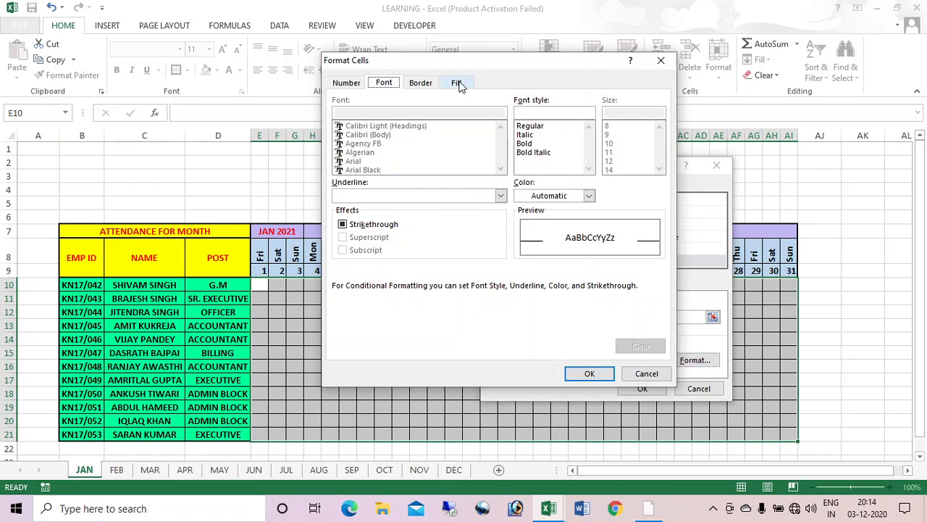
left_click(457, 83)
left_click(356, 216)
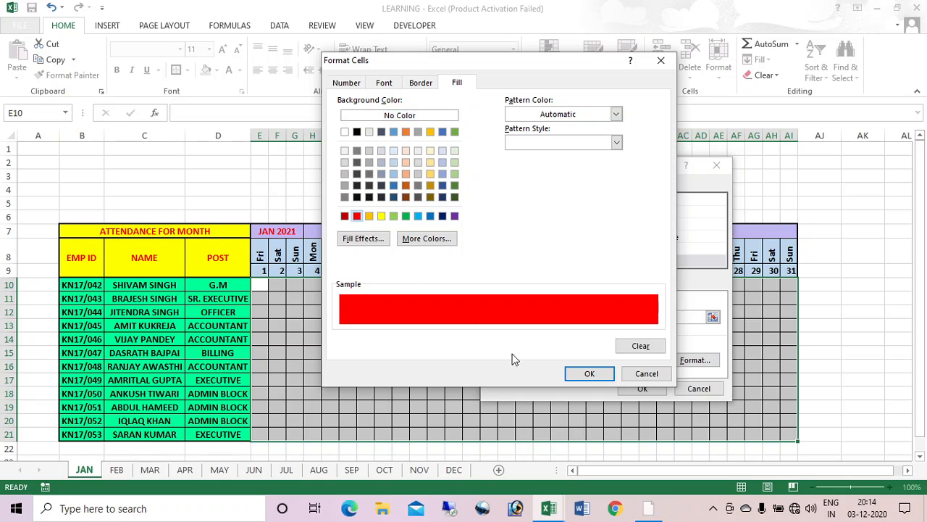
left_click(589, 374)
left_click(643, 389)
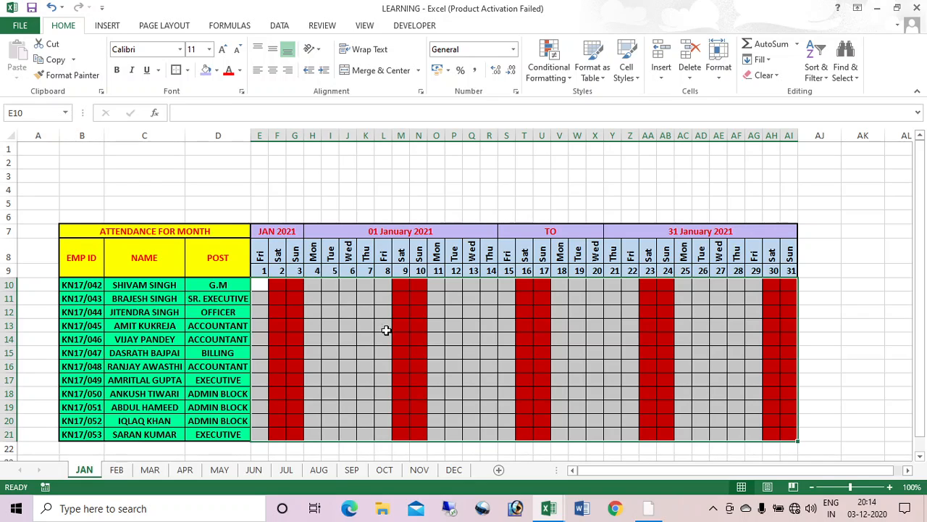
left_click(280, 204)
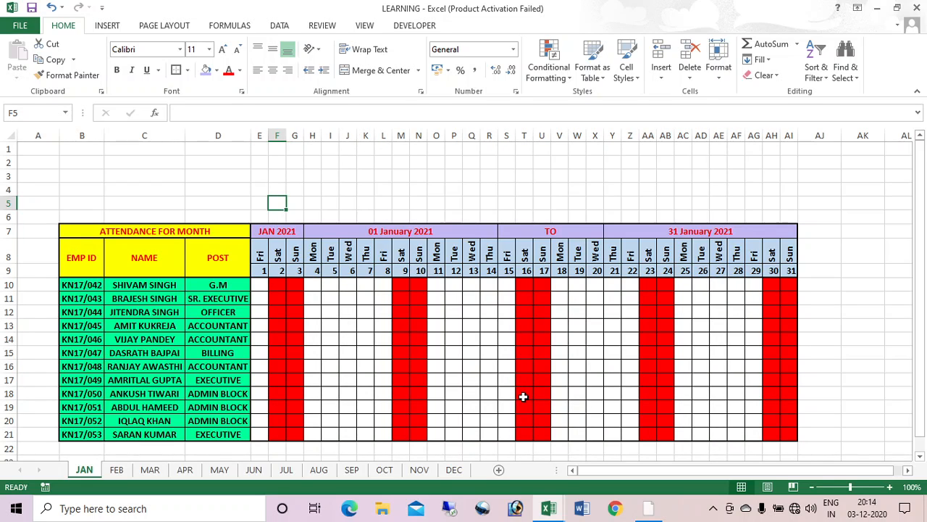
Step: Insert a new sheet named HOLIDAYS in the LEARNING workbook
key("alt+Tab")
key("Tab")
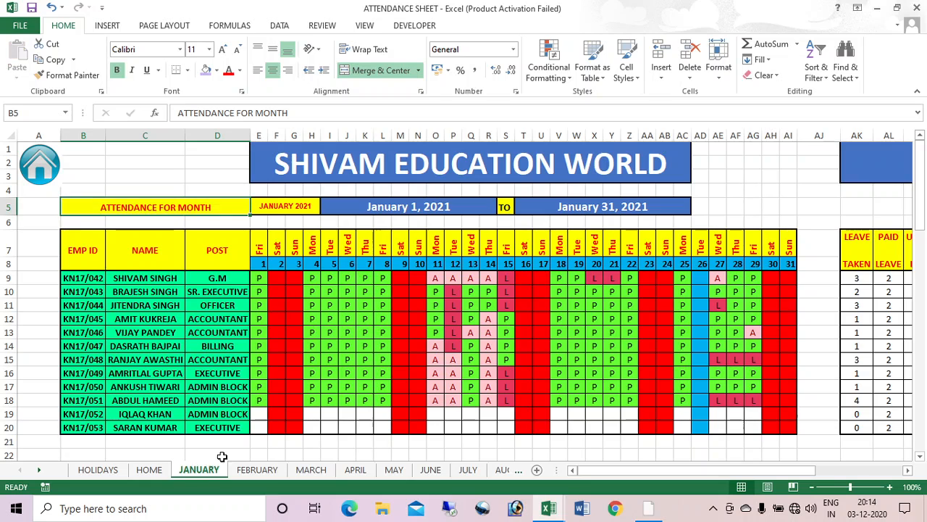
left_click(98, 469)
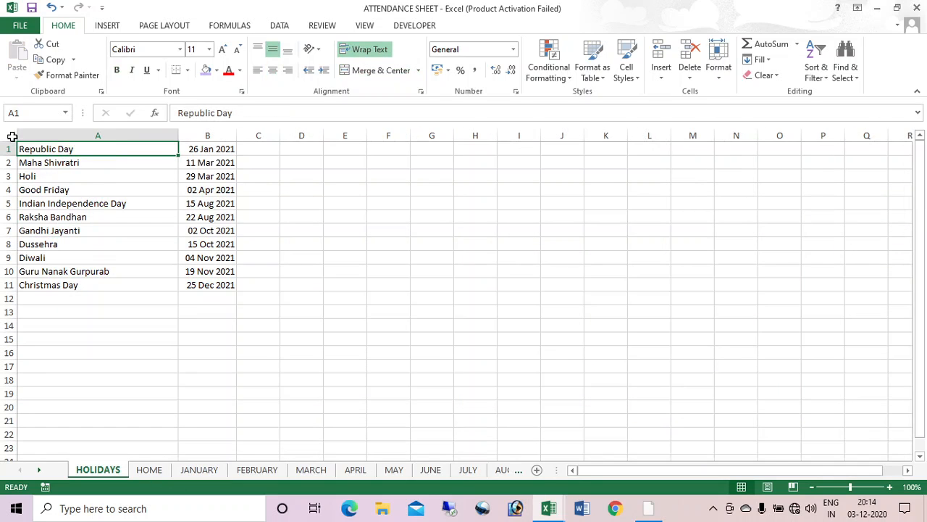
key("alt+Tab")
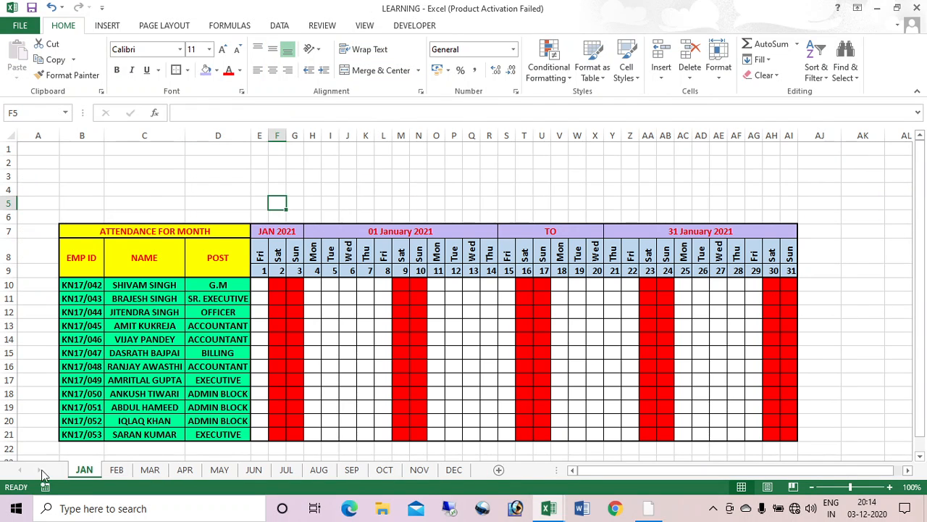
left_click(499, 469)
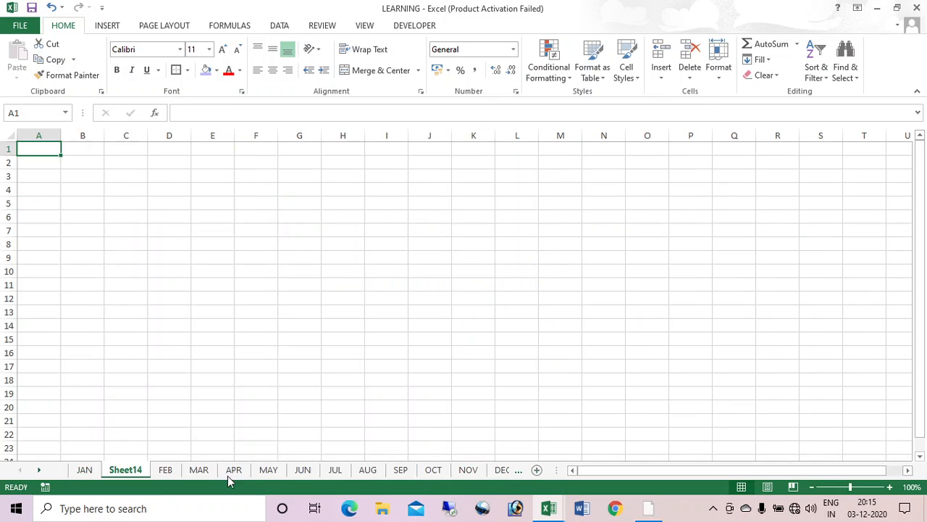
right_click(125, 469)
left_click(174, 343)
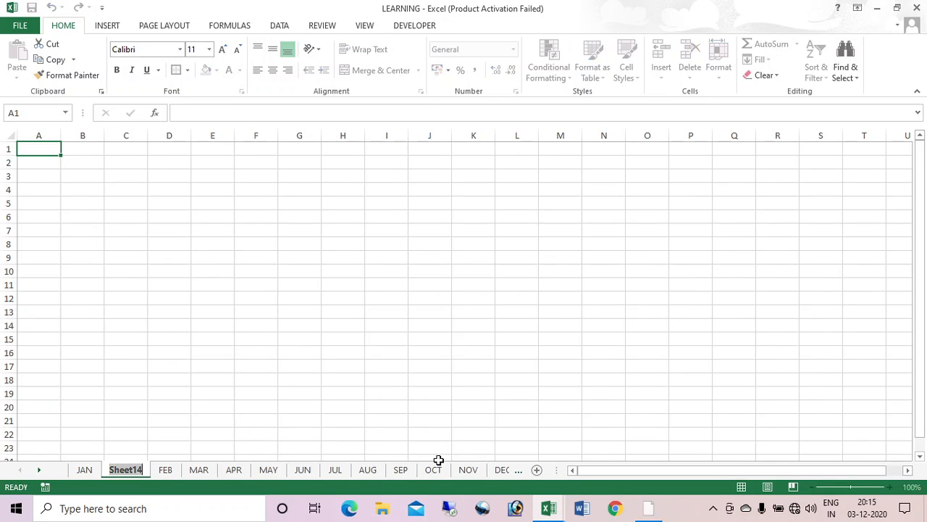
type("HOLIDAYS")
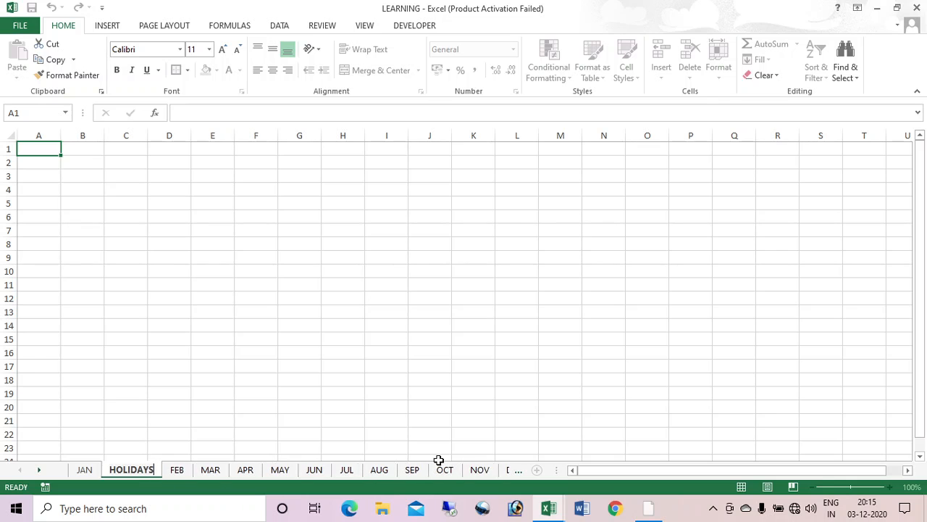
key("Return")
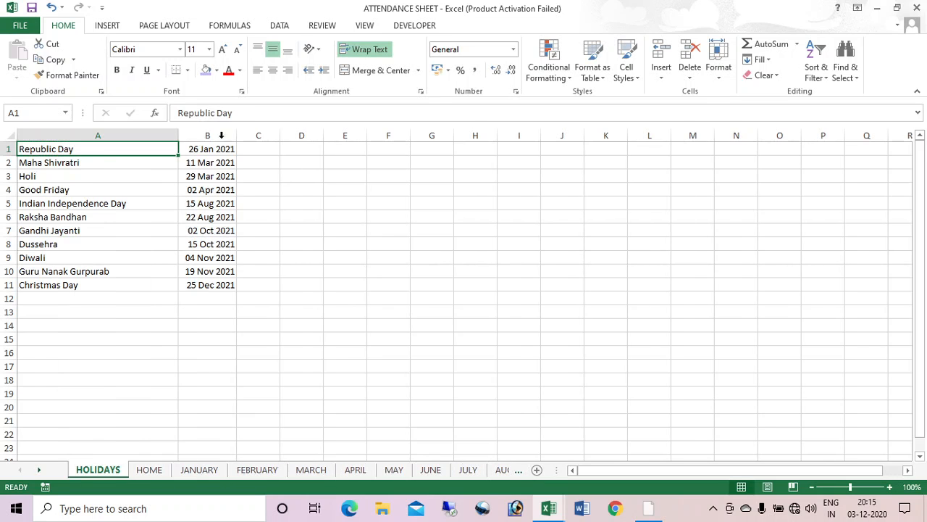
Step: Copy the entire holiday list sheet from ATTENDANCE SHEET and paste it into HOLIDAYS
left_click(7, 135)
right_click(125, 183)
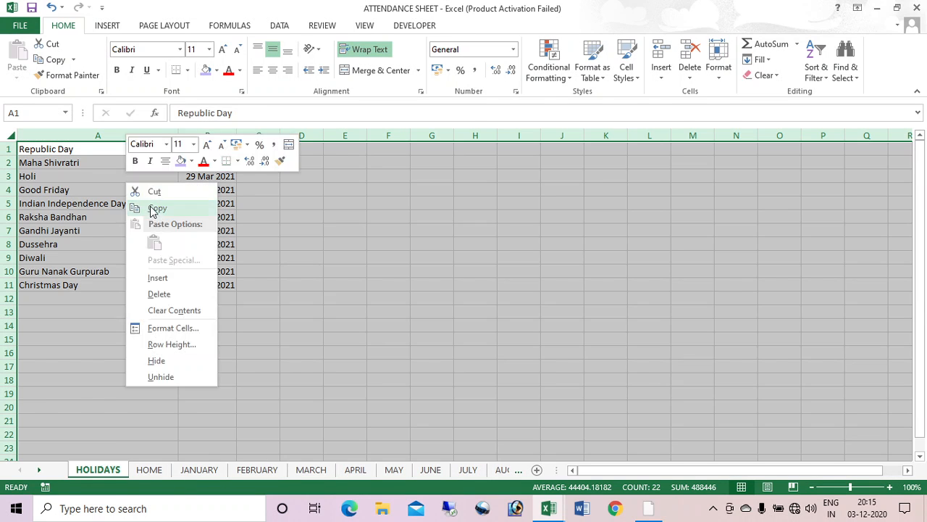
left_click(154, 208)
key("alt+Tab")
left_click(7, 135)
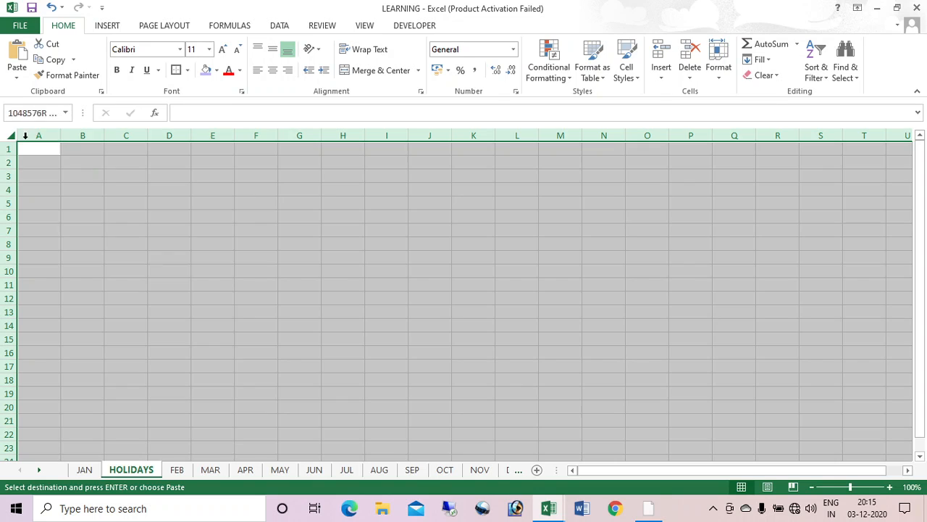
right_click(129, 195)
left_click(137, 243)
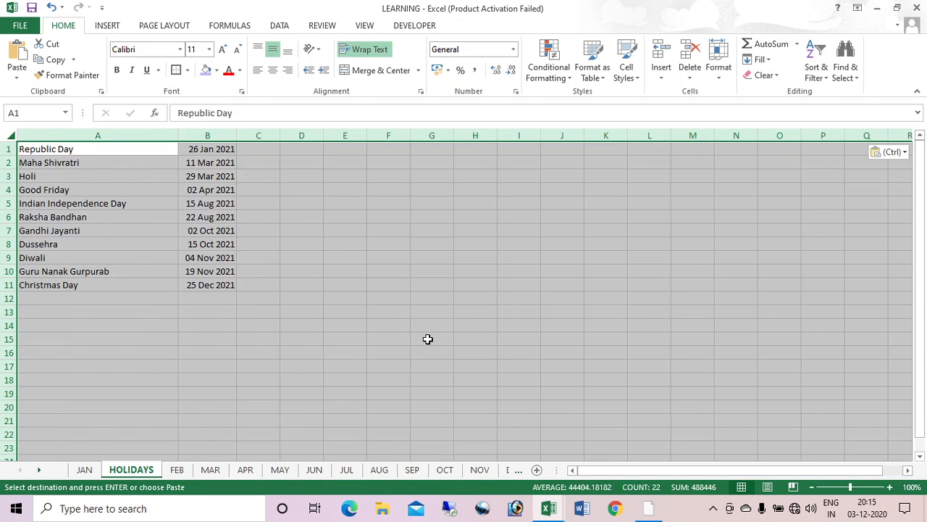
key("Escape")
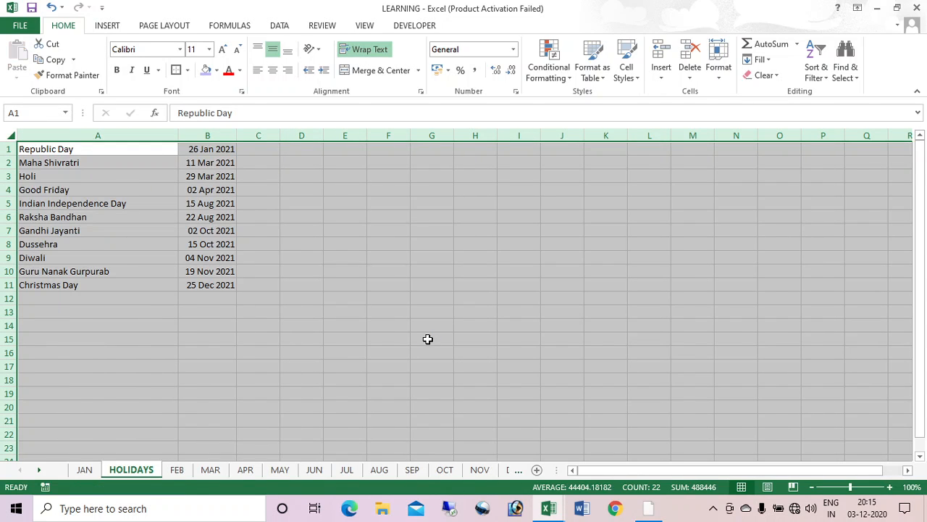
key("ctrl+Home")
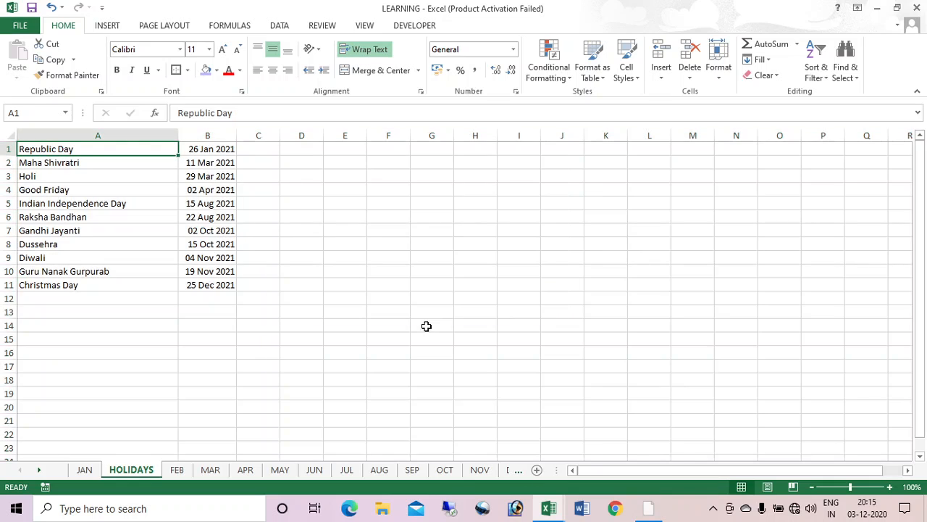
Step: Define the name HOLIDAYS for B1:B11 and move the JAN tab after HOLIDAYS
left_click_drag(215, 149, 213, 285)
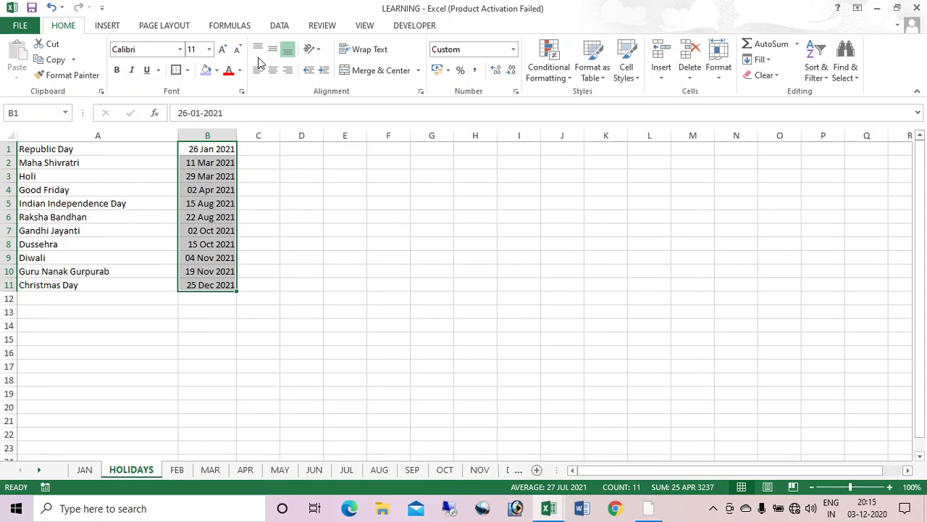
left_click(230, 27)
left_click(437, 44)
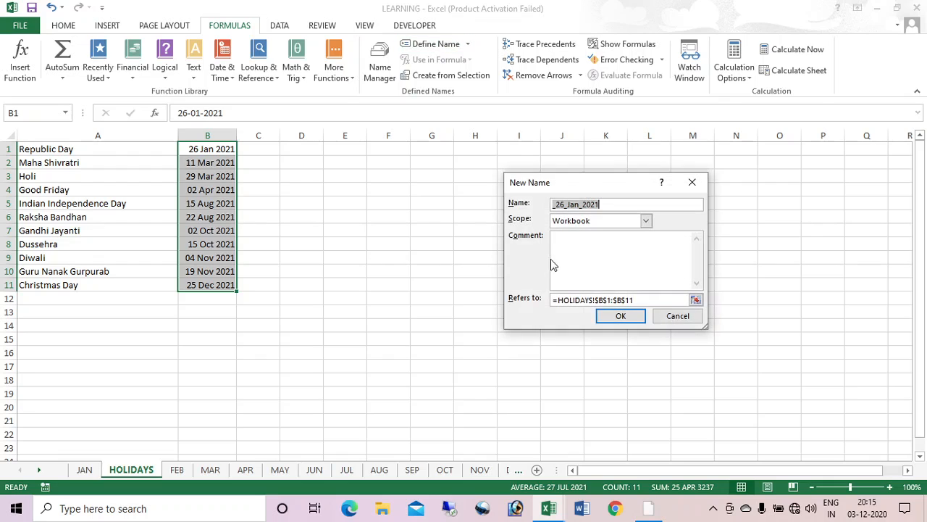
type("HOLIDAYS")
left_click(619, 317)
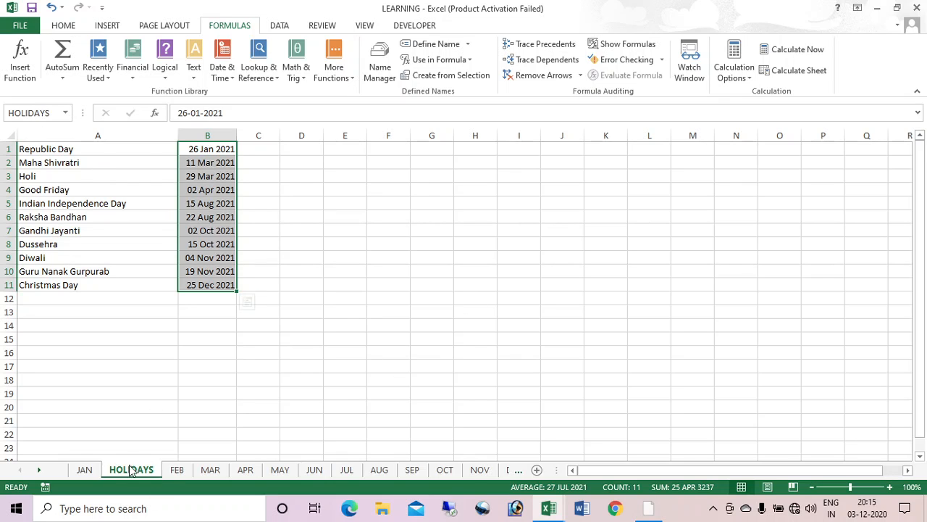
left_click_drag(84, 469, 168, 476)
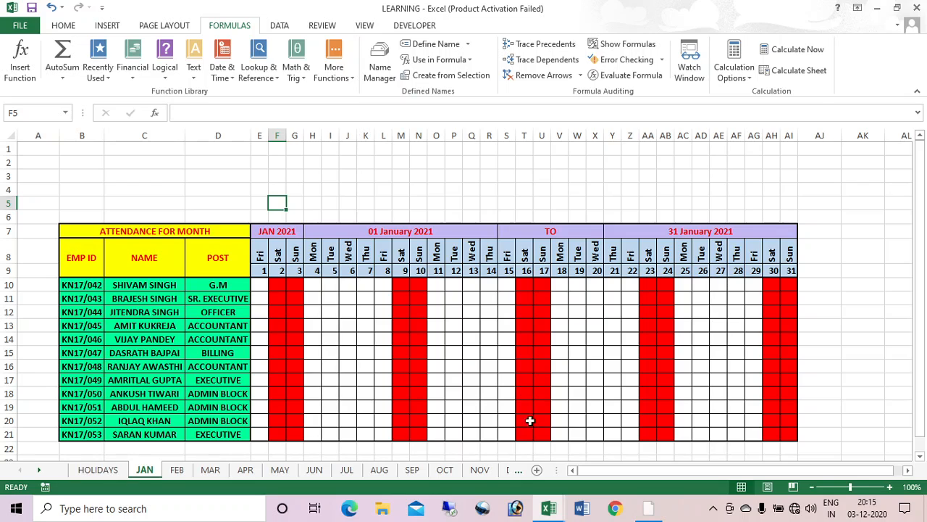
Step: Select E10:AI21 and open a new 'Use a formula' conditional formatting rule, ready for its formula
left_click(70, 27)
left_click(265, 286)
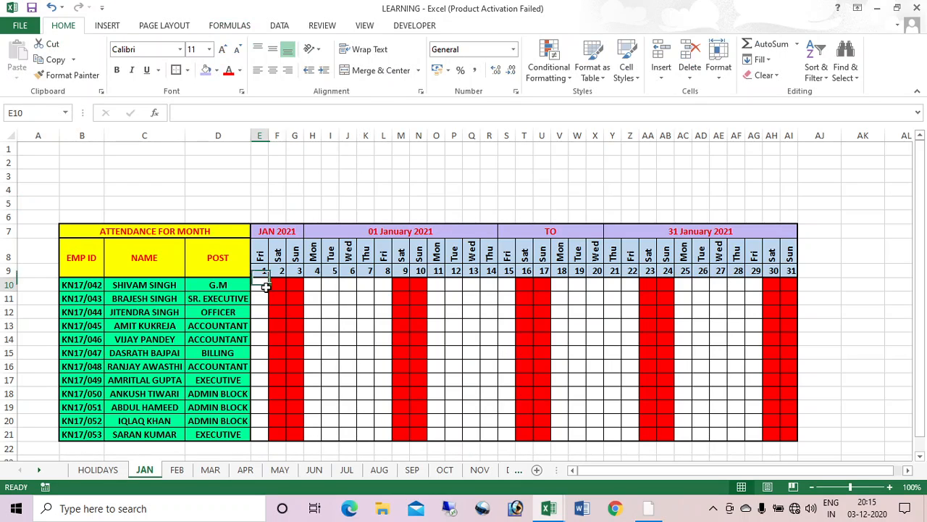
mouse_move(265, 286)
left_mouse_down()
mouse_move(559, 394)
mouse_move(785, 428)
left_mouse_up()
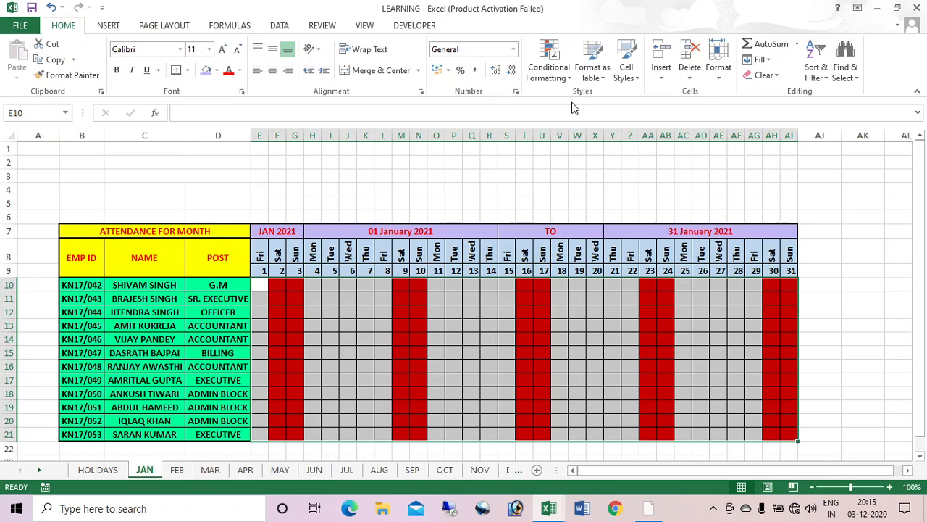
left_click(552, 75)
left_click(580, 251)
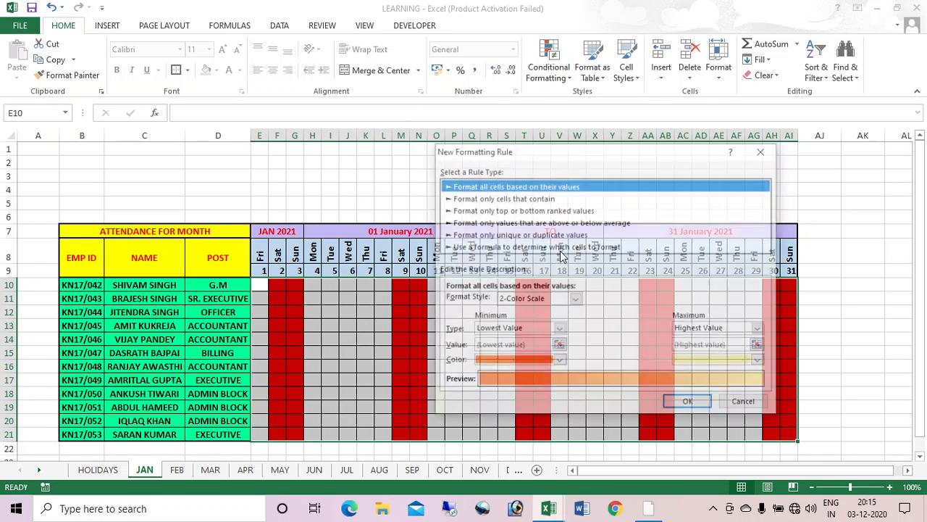
left_click(530, 247)
left_click(573, 302)
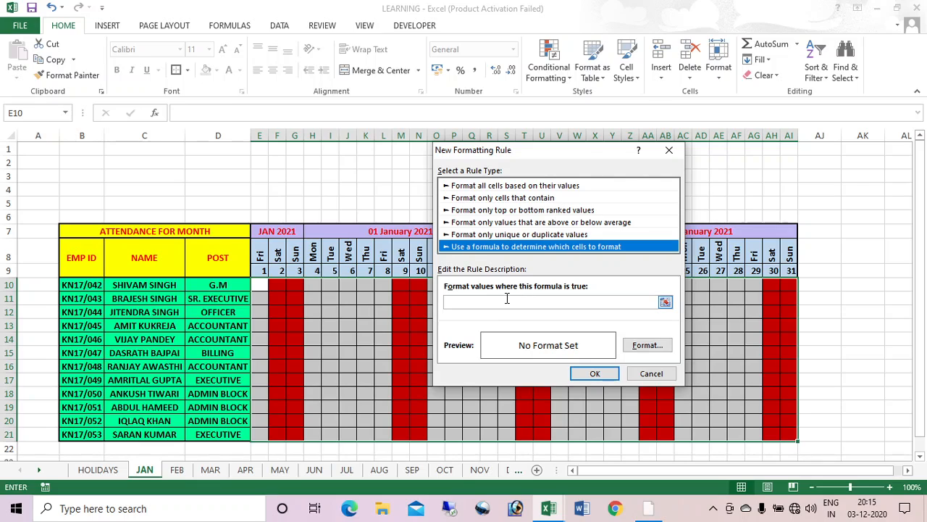
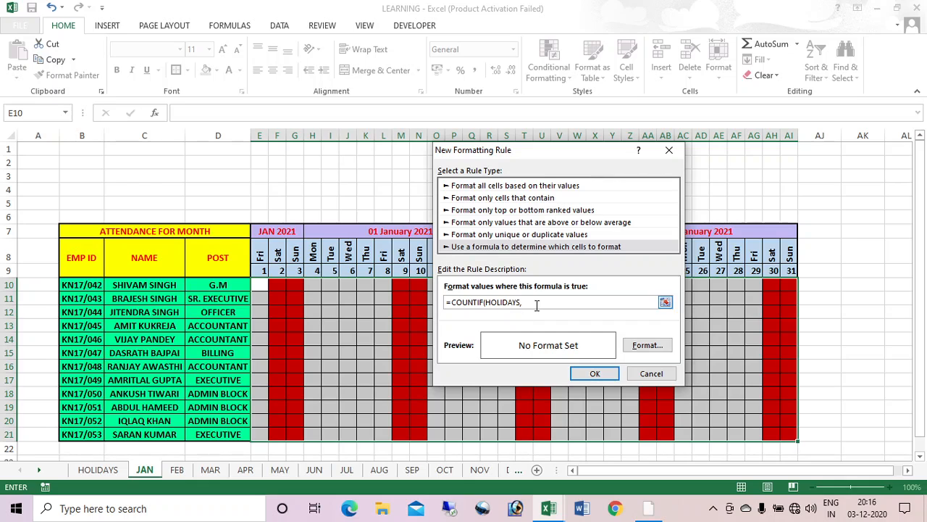
Step: Finish the =COUNTIF(HOLIDAYS,E$9) rule with a light-blue fill and apply it to the grid
left_click(262, 270)
left_click(528, 305)
left_click(647, 346)
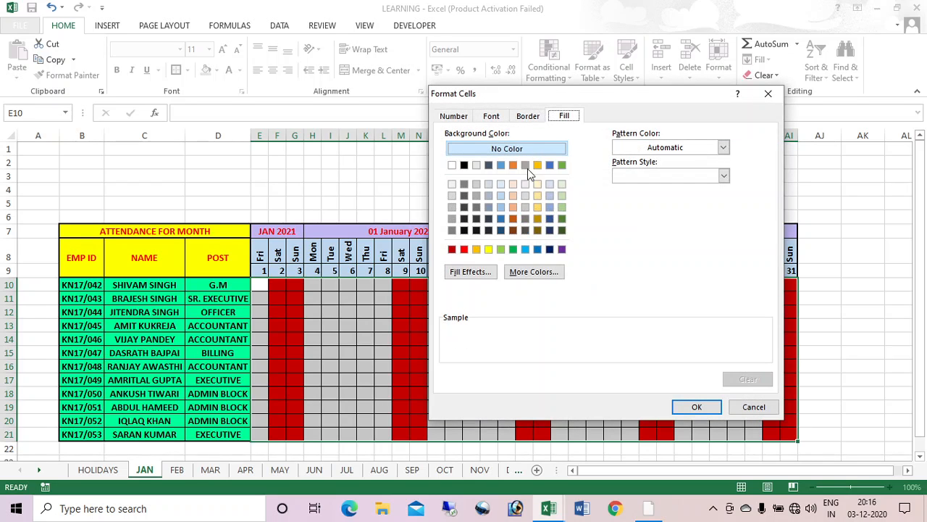
left_click(502, 210)
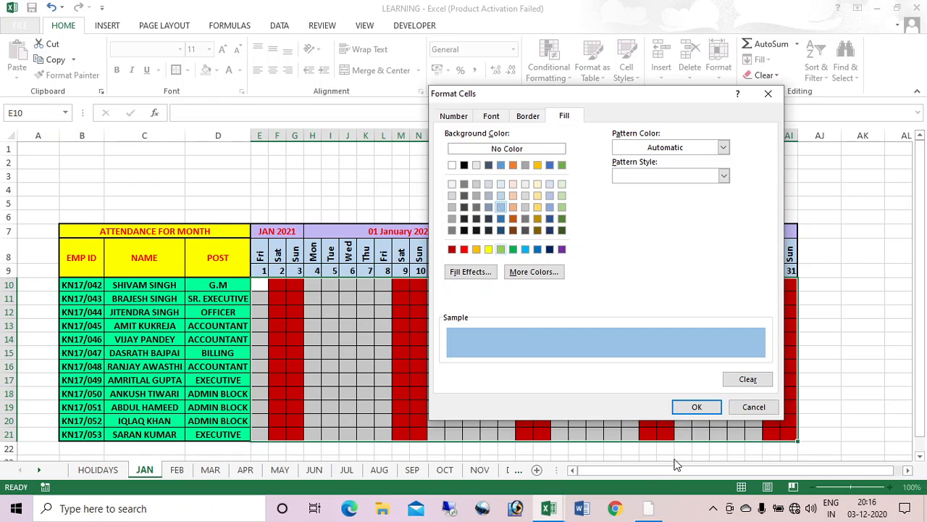
left_click(697, 406)
left_click(592, 373)
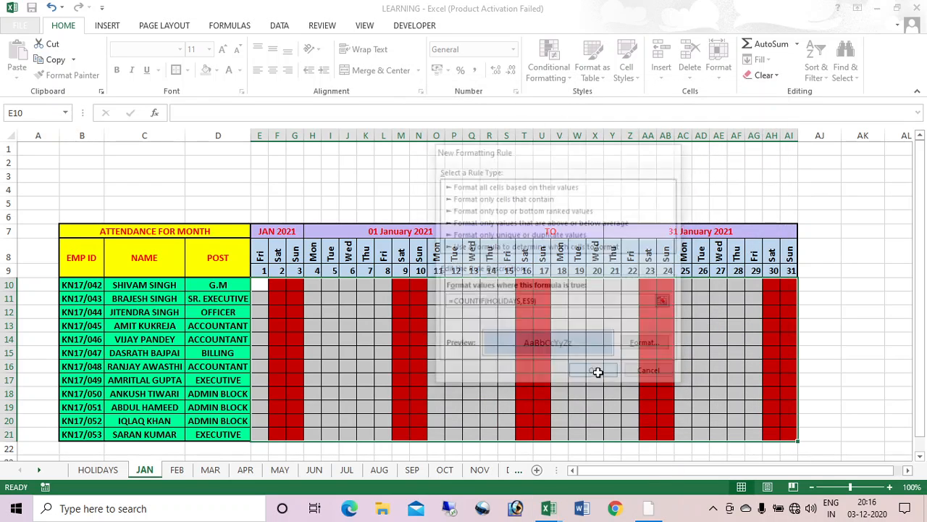
left_click(723, 365)
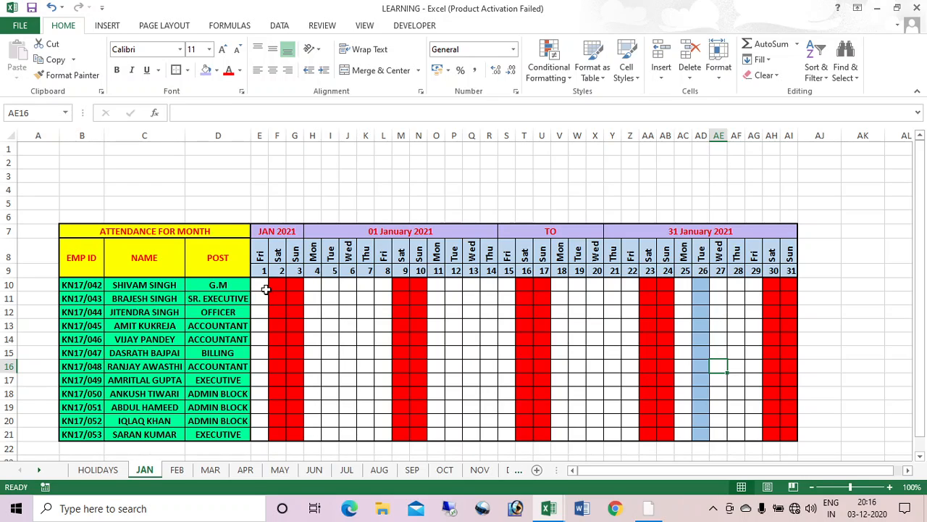
left_click(335, 310)
type("A")
key("Return")
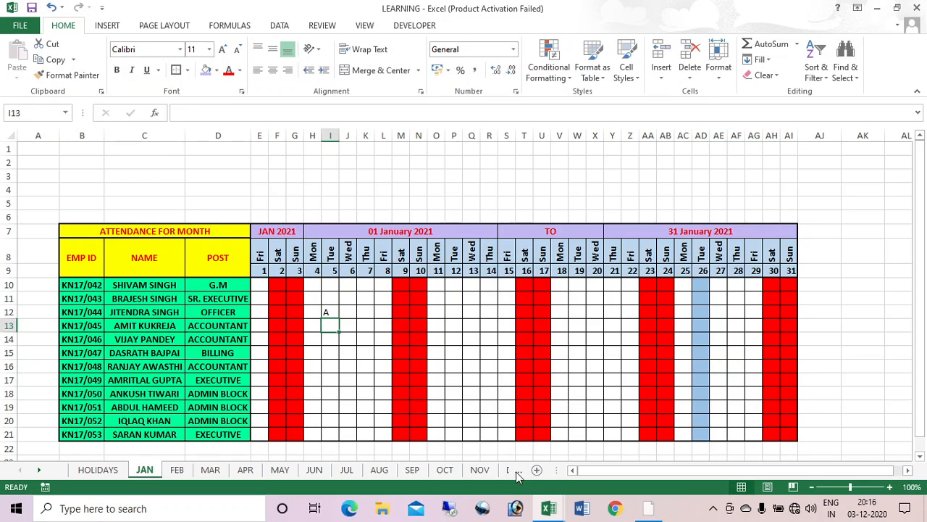
type("P")
key("Return")
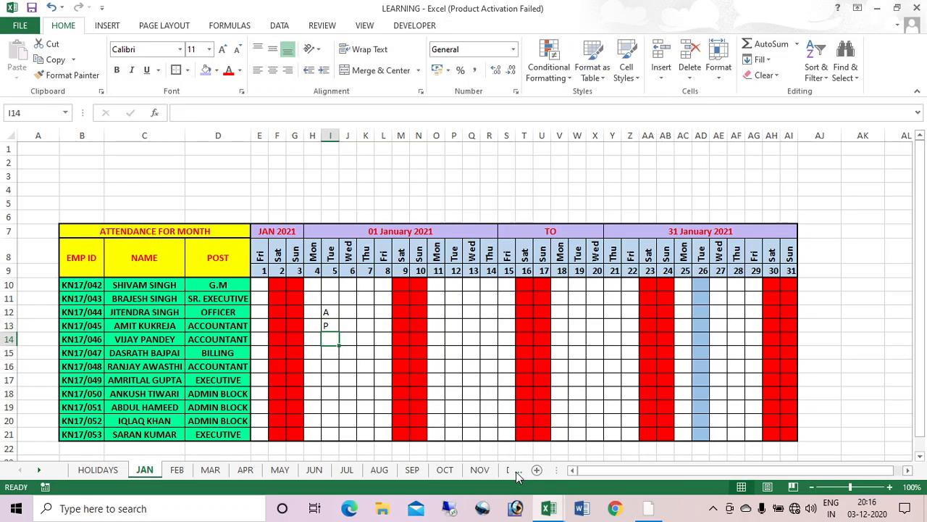
type("L")
key("Return")
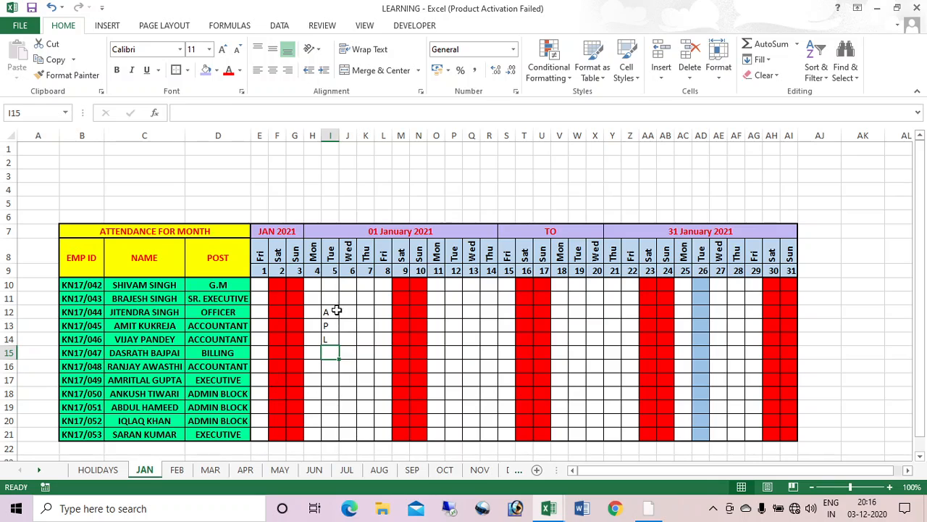
left_click_drag(332, 313, 335, 352)
key("Delete")
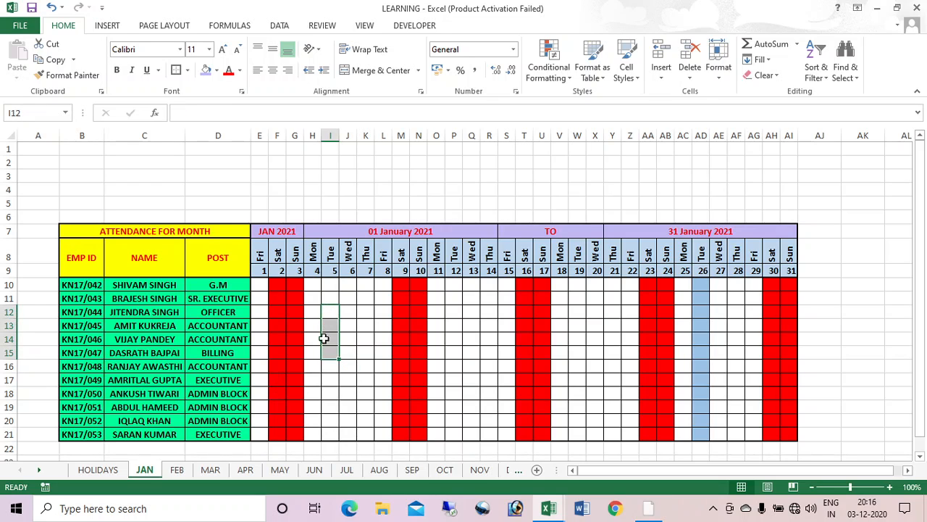
left_click_drag(261, 285, 789, 437)
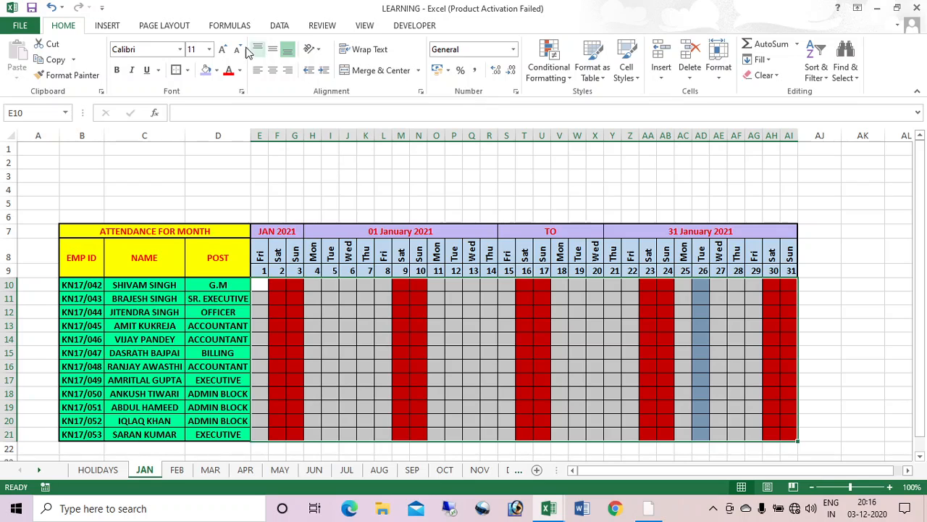
Step: Add an Equal To rule giving cells containing A a light red fill
left_click(556, 65)
mouse_move(601, 107)
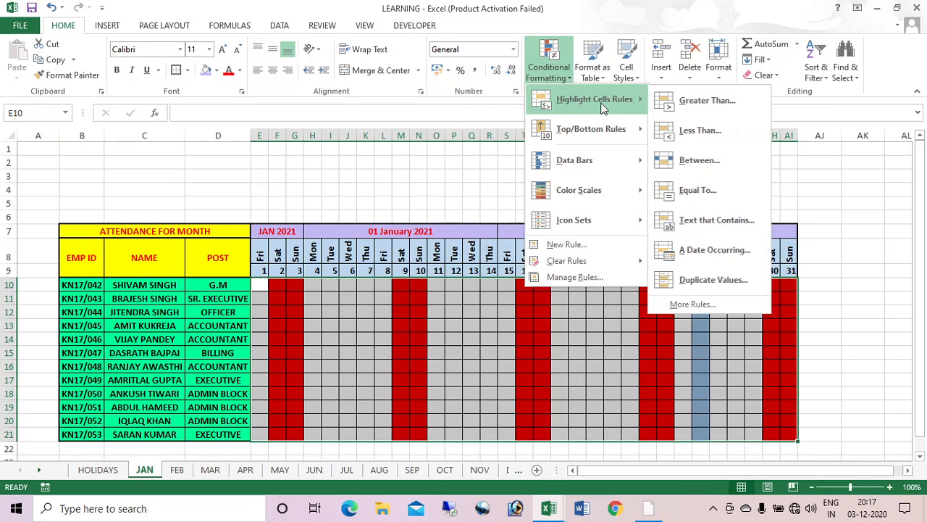
left_click(691, 188)
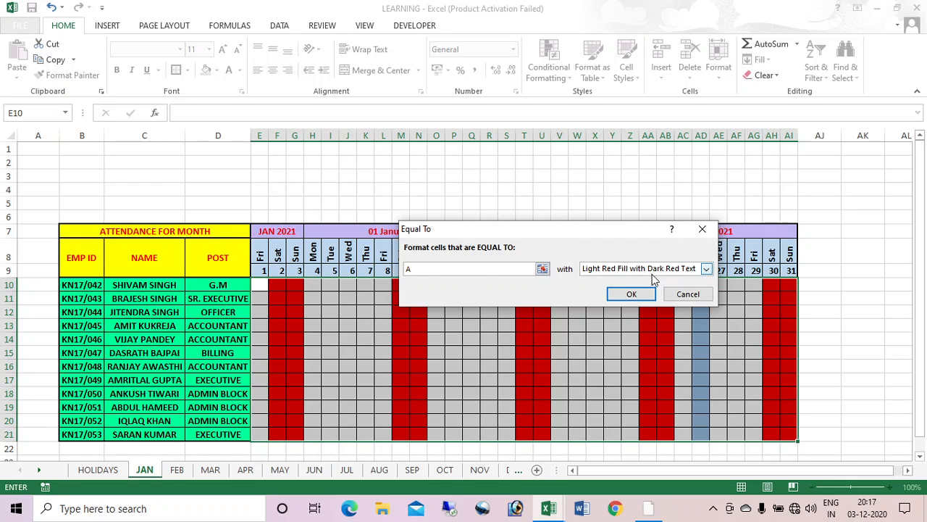
left_click(630, 296)
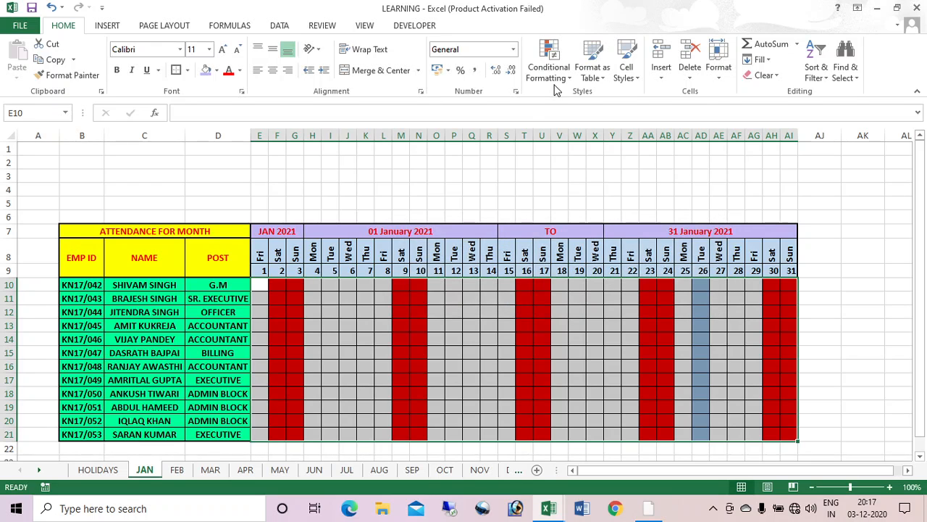
Step: Add an Equal To rule giving cells containing P a custom yellow fill
left_click(554, 76)
mouse_move(598, 101)
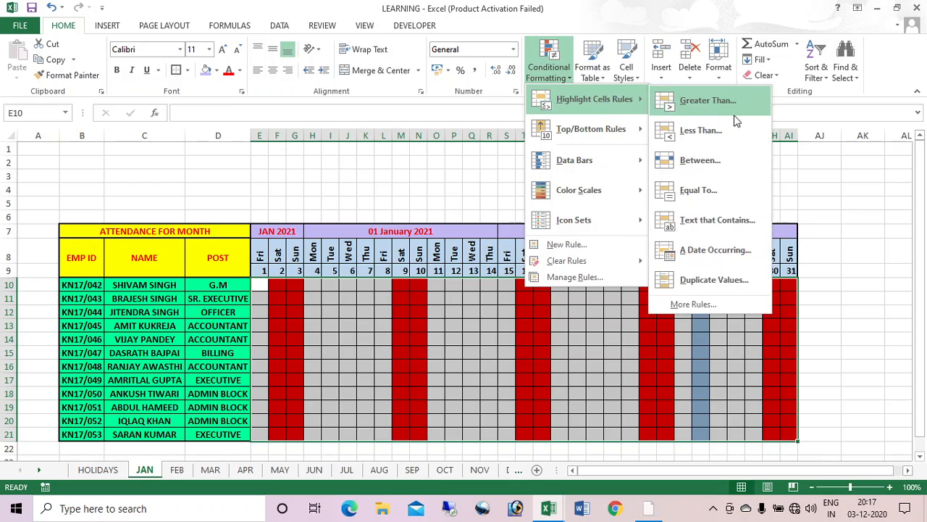
left_click(706, 190)
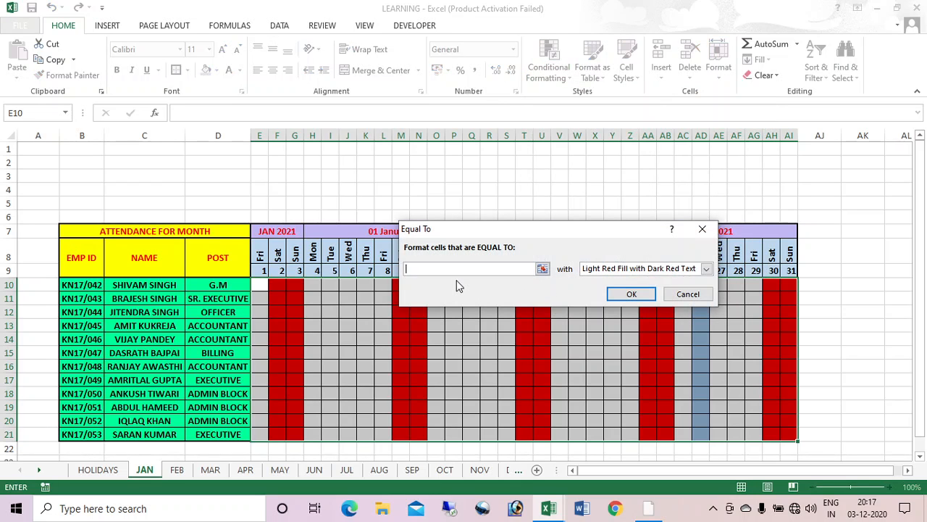
type("P")
left_click(706, 269)
left_click(628, 337)
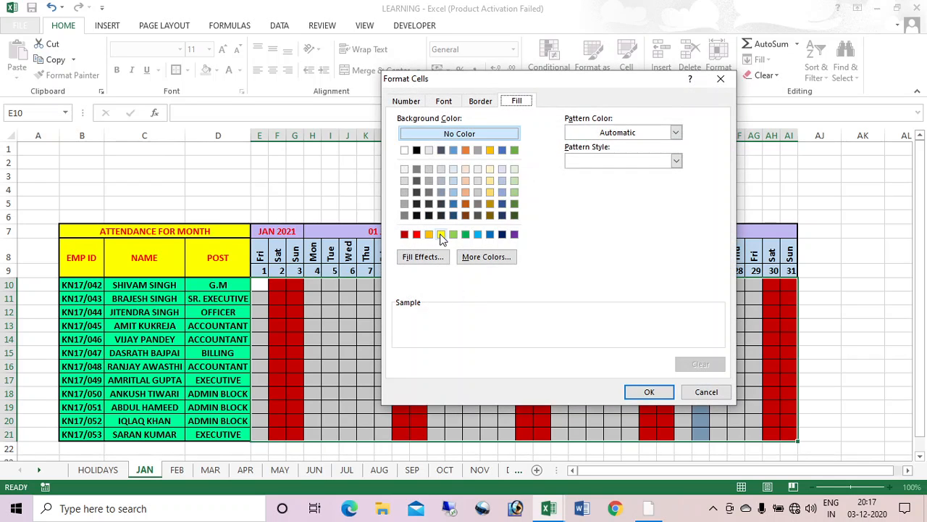
left_click(442, 235)
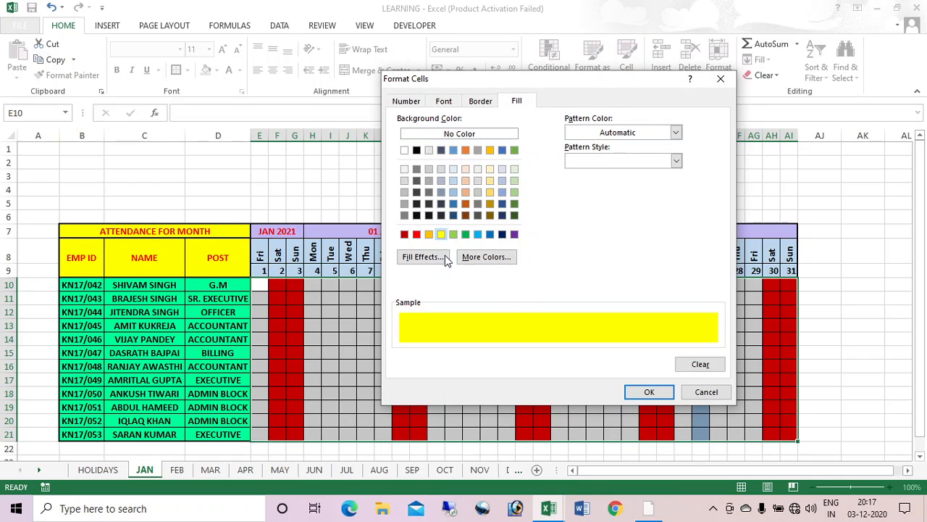
left_click(652, 392)
left_click(631, 295)
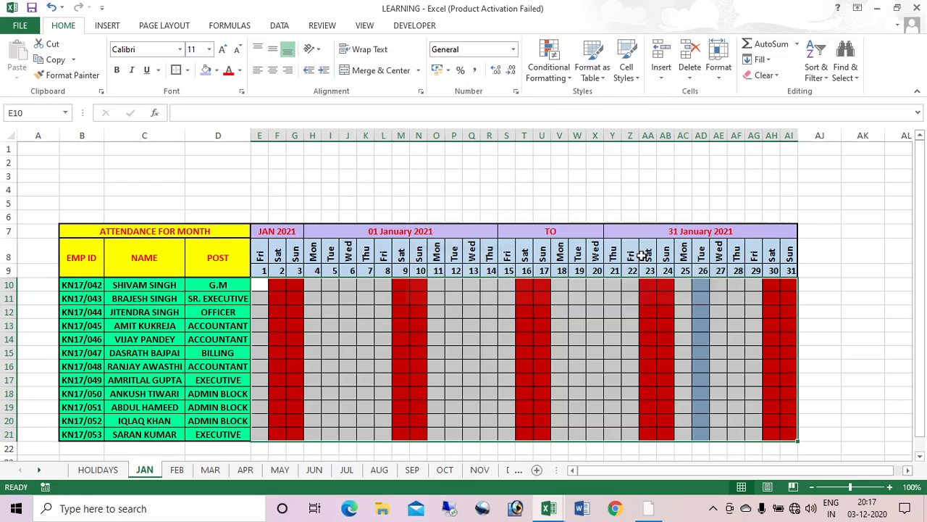
Step: Add an Equal To rule giving cells containing L a custom light peach fill
left_click(549, 73)
mouse_move(572, 104)
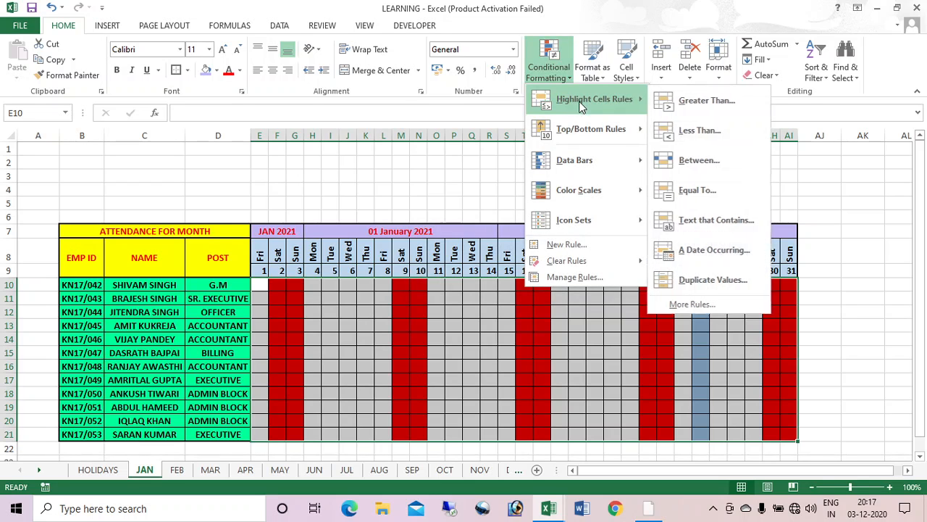
left_click(717, 187)
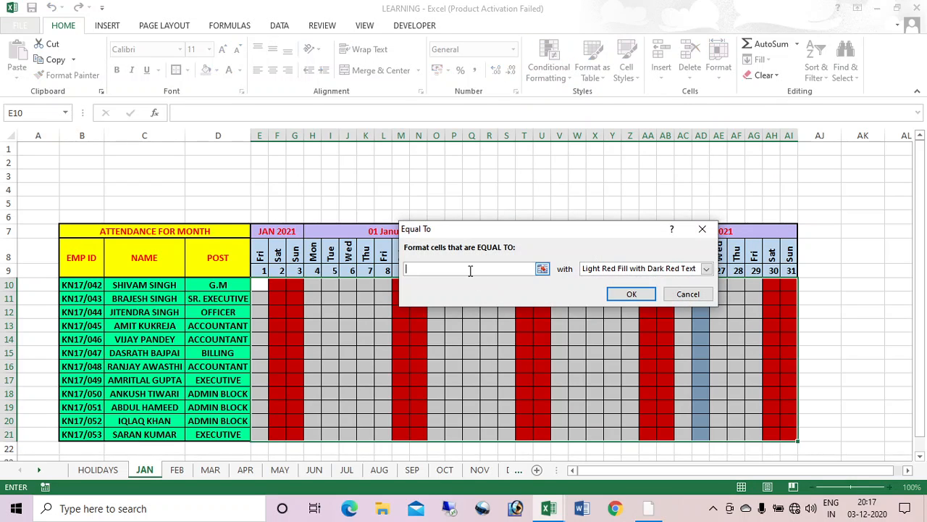
type("L")
left_click(706, 269)
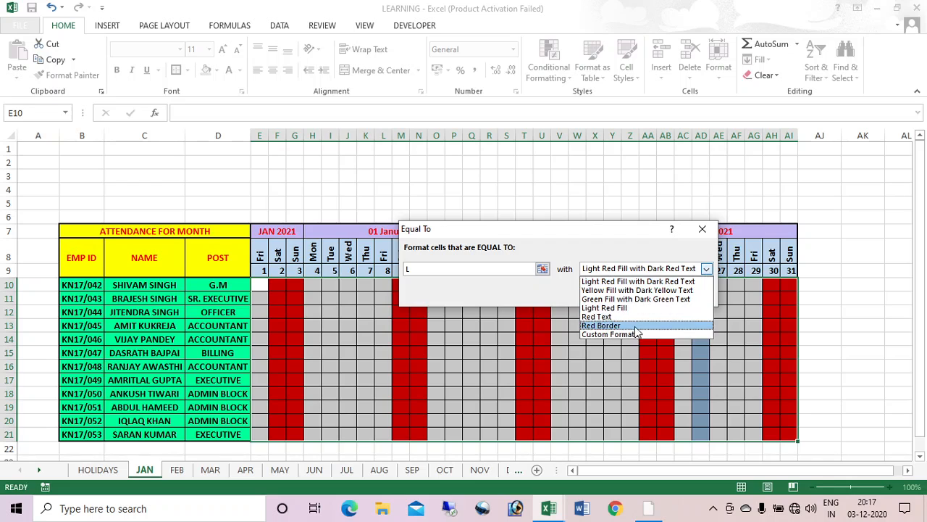
left_click(609, 334)
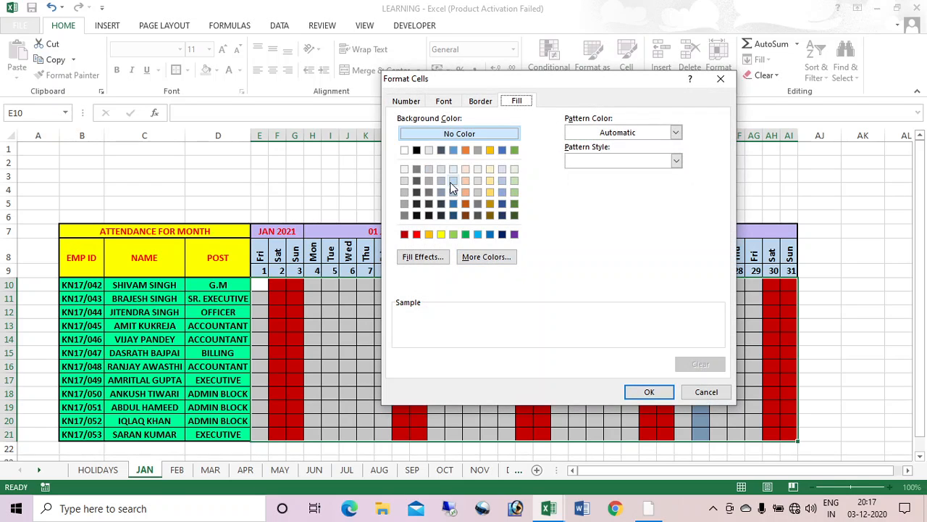
left_click(464, 168)
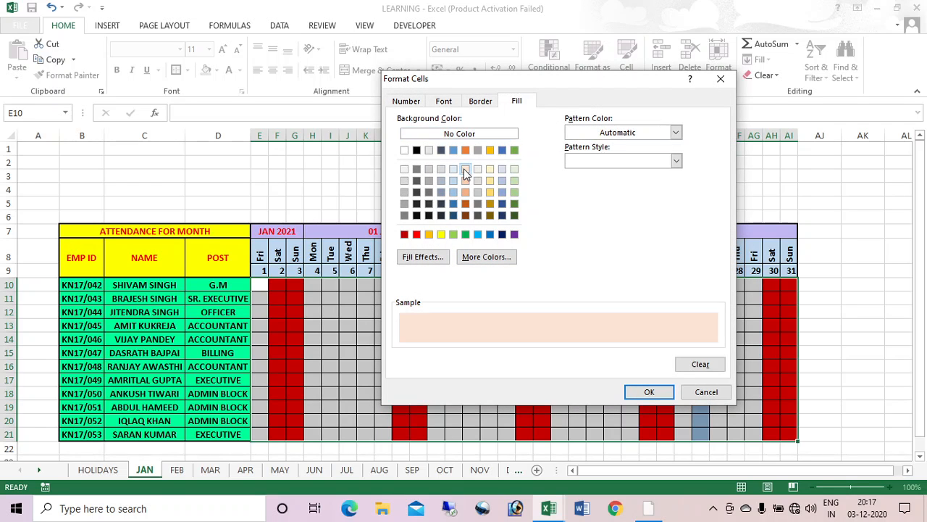
left_click(642, 395)
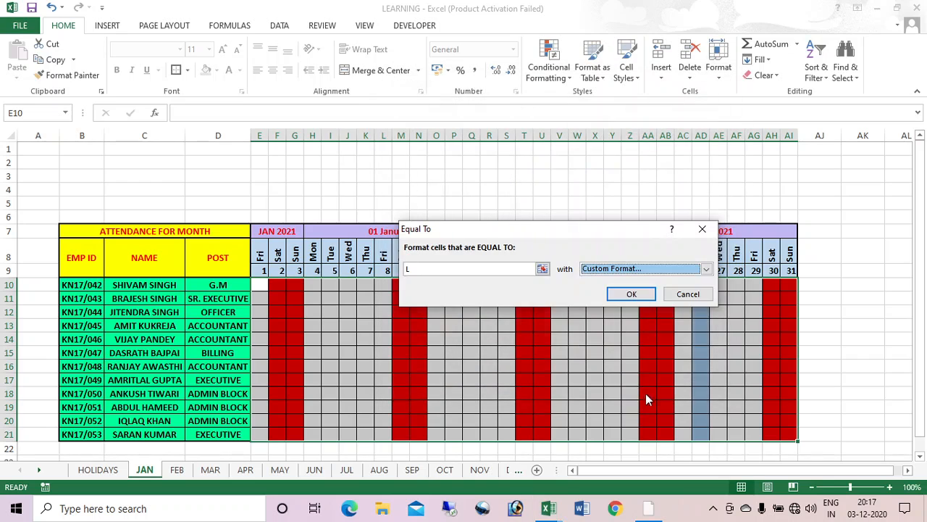
left_click(620, 293)
Step: Test the colour rules by entering A, P and L down column J, then delete them
left_click(344, 298)
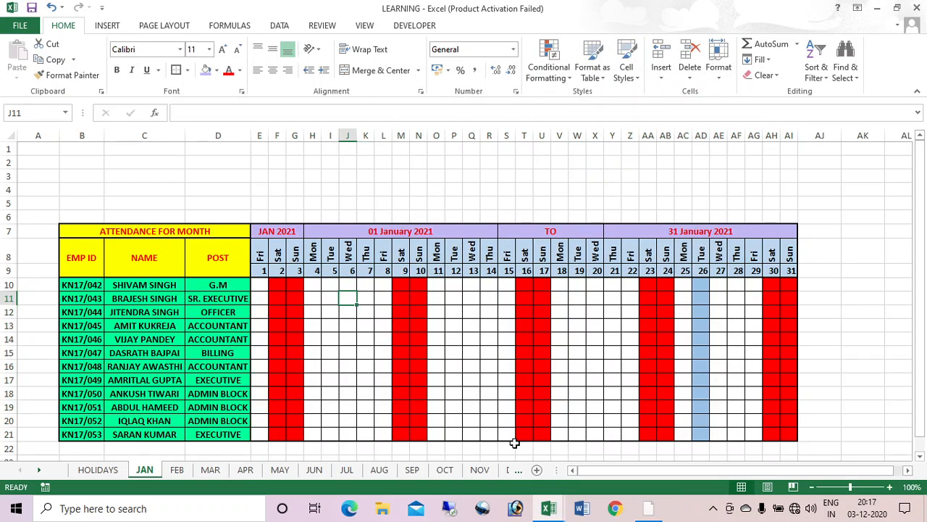
type("A")
key("Return")
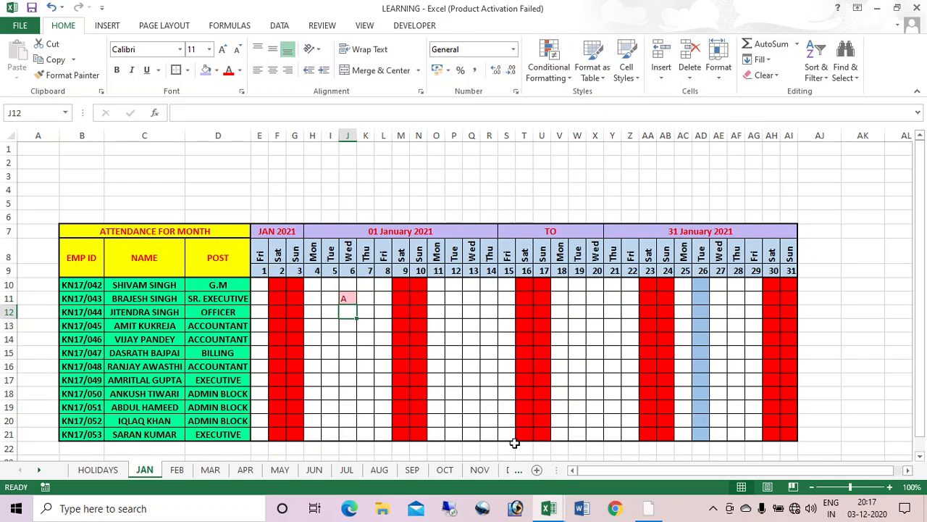
type("P")
key("Return")
type("L")
key("Return")
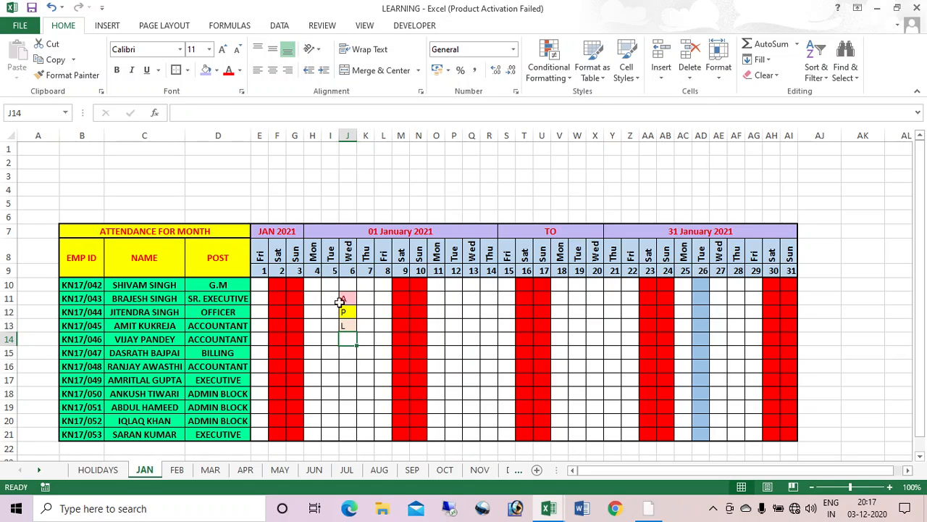
left_click_drag(347, 298, 348, 341)
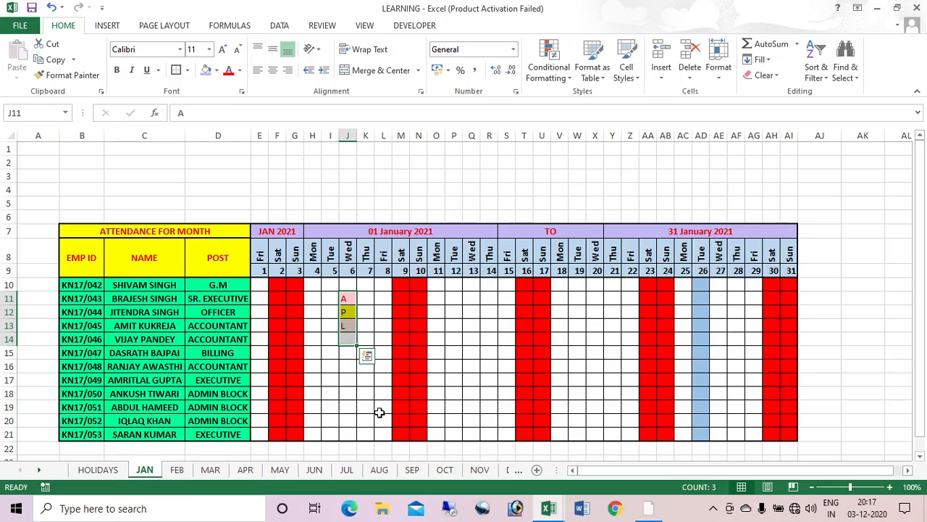
key("Delete")
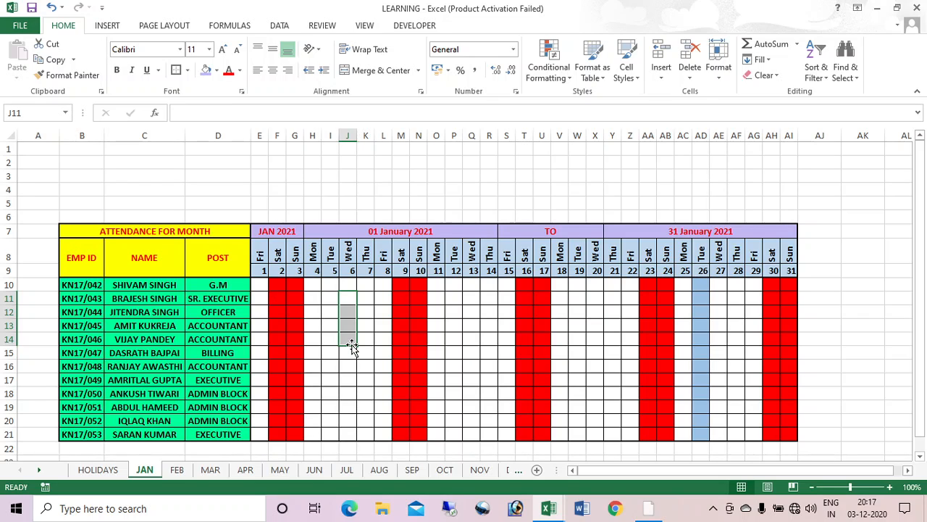
Step: Select the attendance grid from E10 to AI21
left_click(258, 285)
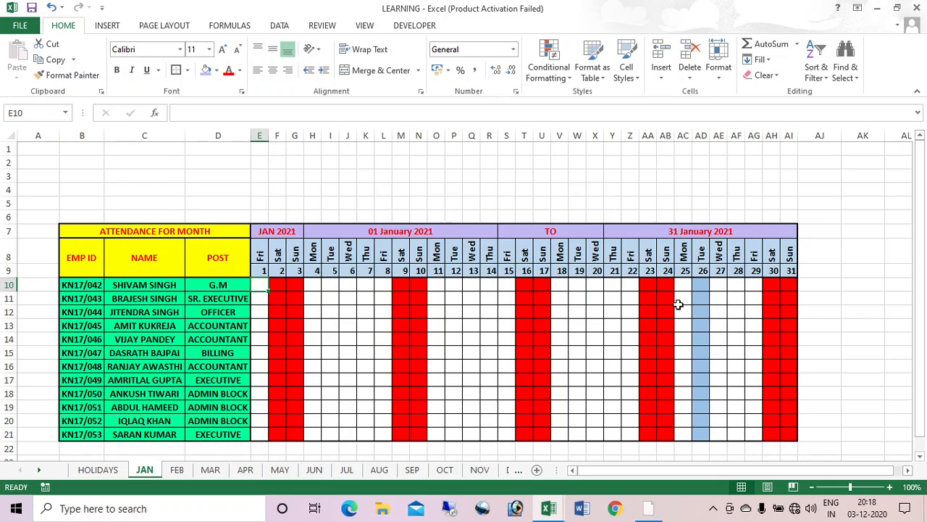
left_click(707, 317)
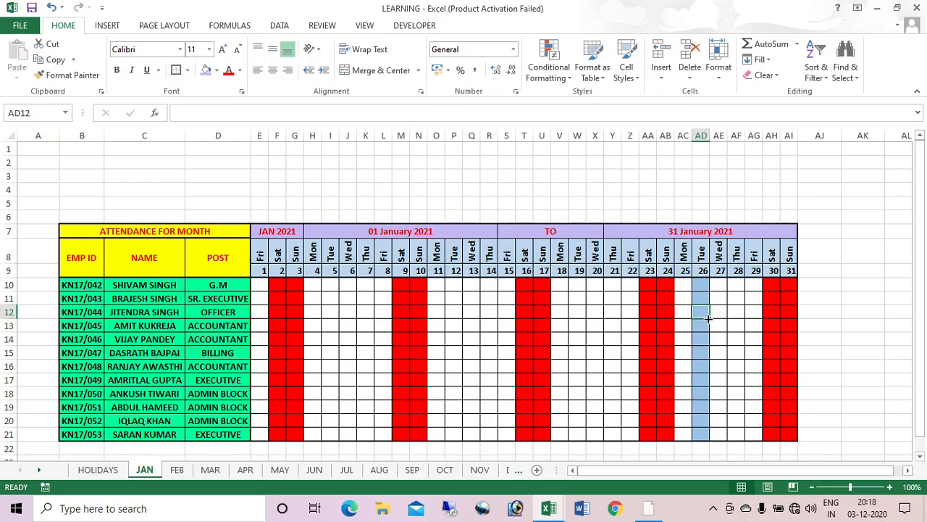
mouse_move(261, 286)
left_mouse_down()
mouse_move(534, 360)
mouse_move(750, 401)
mouse_move(790, 433)
left_mouse_up()
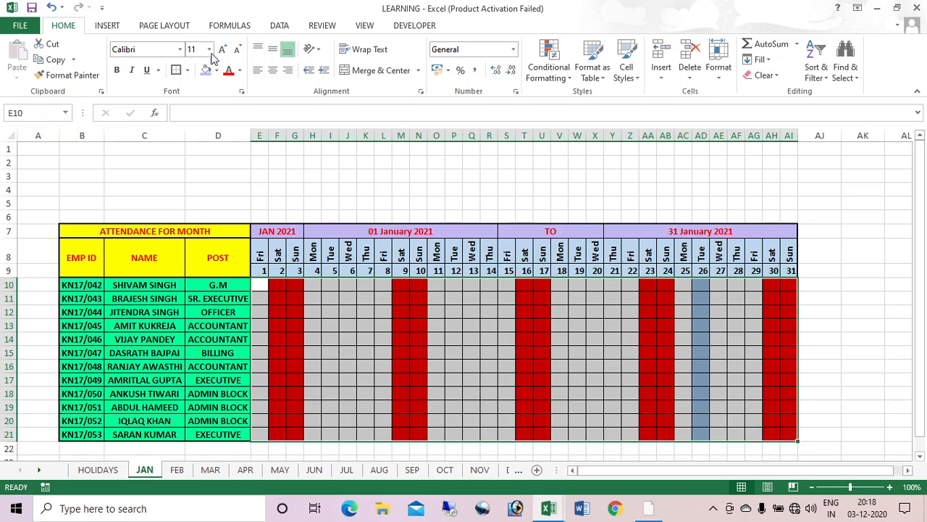
Step: Open Data Validation for the grid and set Allow to Custom
left_click(282, 26)
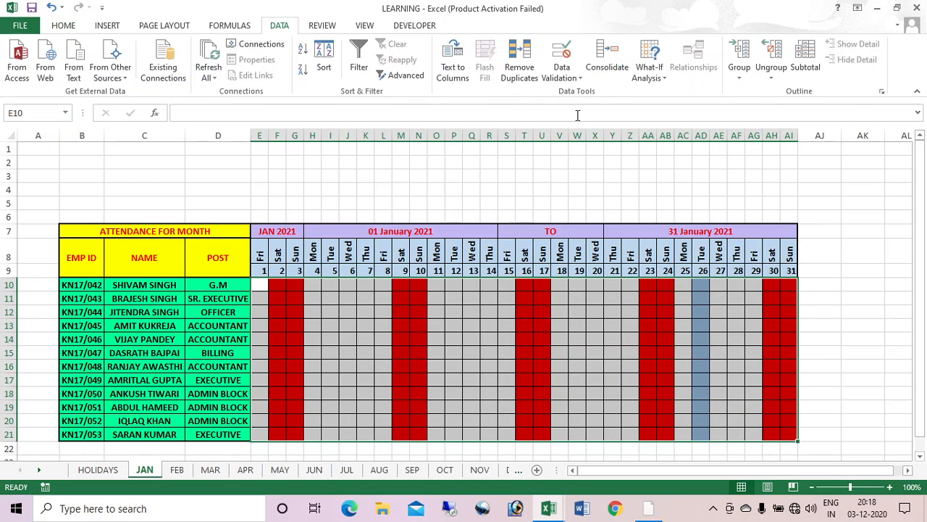
left_click(563, 75)
left_click(583, 95)
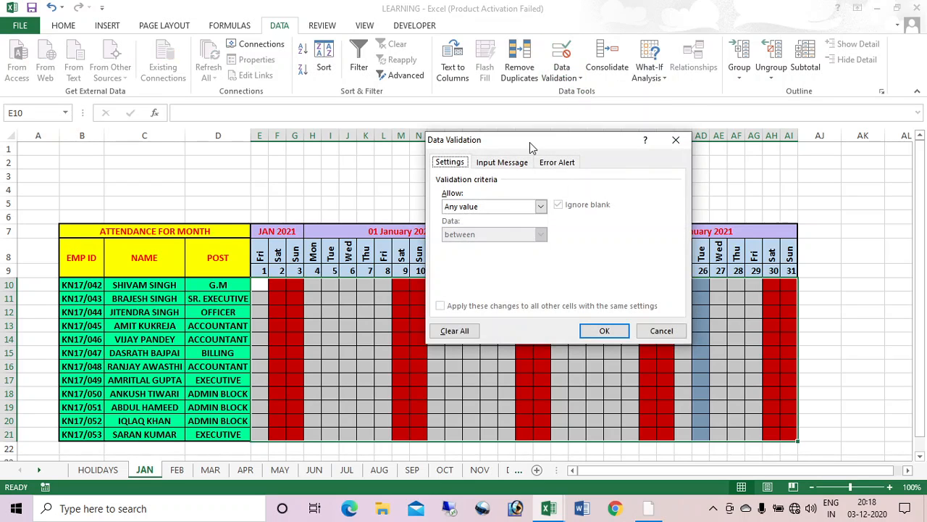
left_click(532, 207)
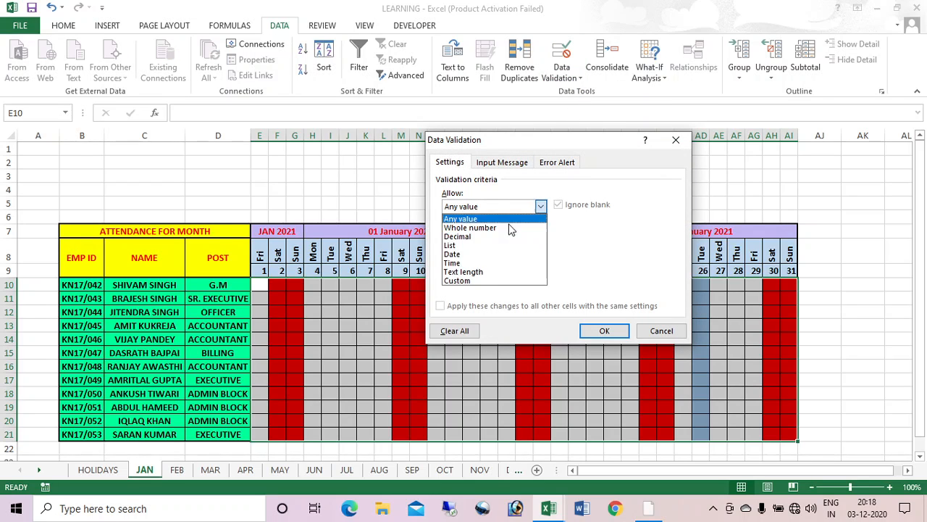
left_click(479, 284)
left_click(492, 262)
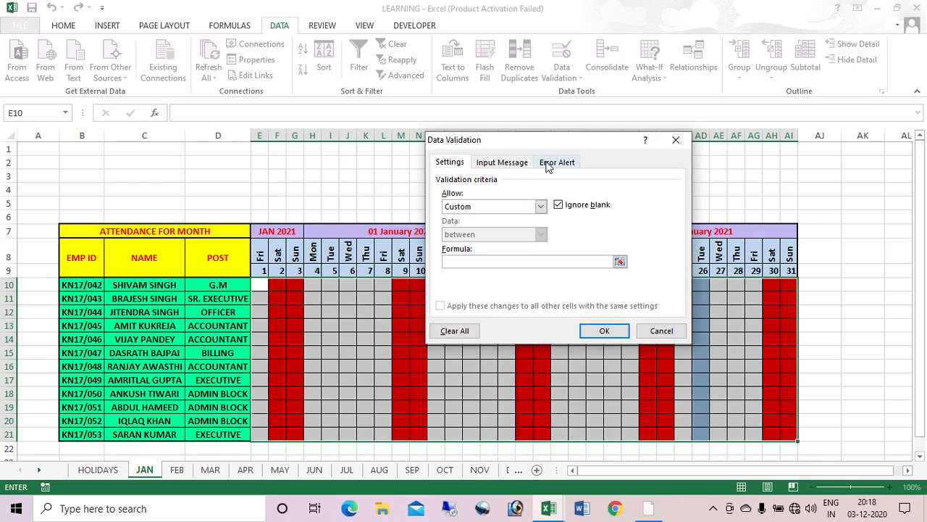
left_click_drag(562, 139, 690, 198)
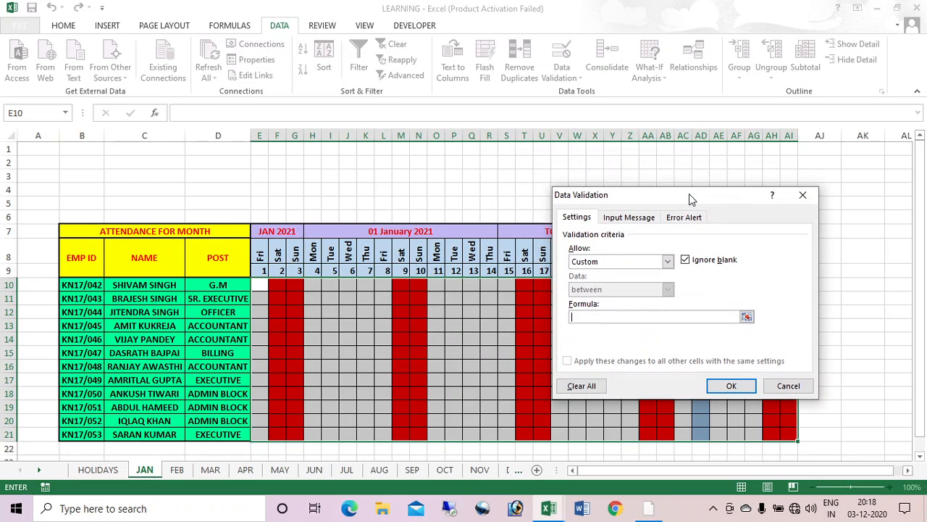
Step: Start the formula =AND(E$8<>"SUN",E$8<>"SAT", with row-locked E8 references
type("=AND(")
left_click(262, 255)
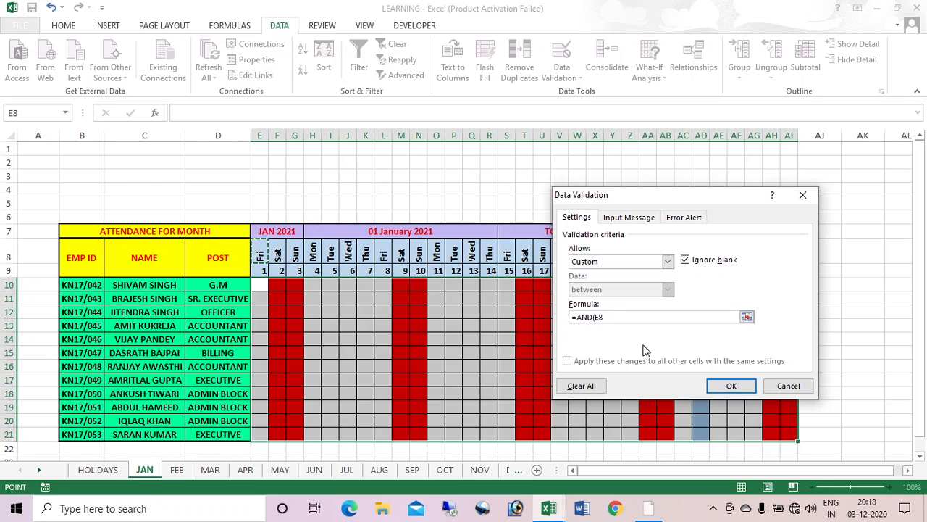
key("F4")
type("<>\"SUN")
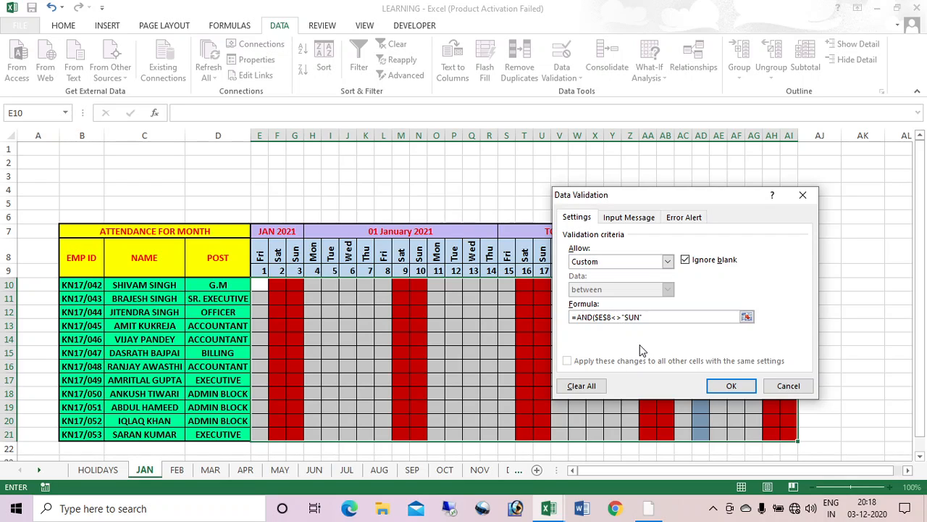
type("\",")
left_click(259, 254)
type("<>")
type("\"SAT\",")
left_click(647, 317)
key("F4")
left_click(699, 317)
left_click(597, 317)
key("BackSpace")
left_click(642, 318)
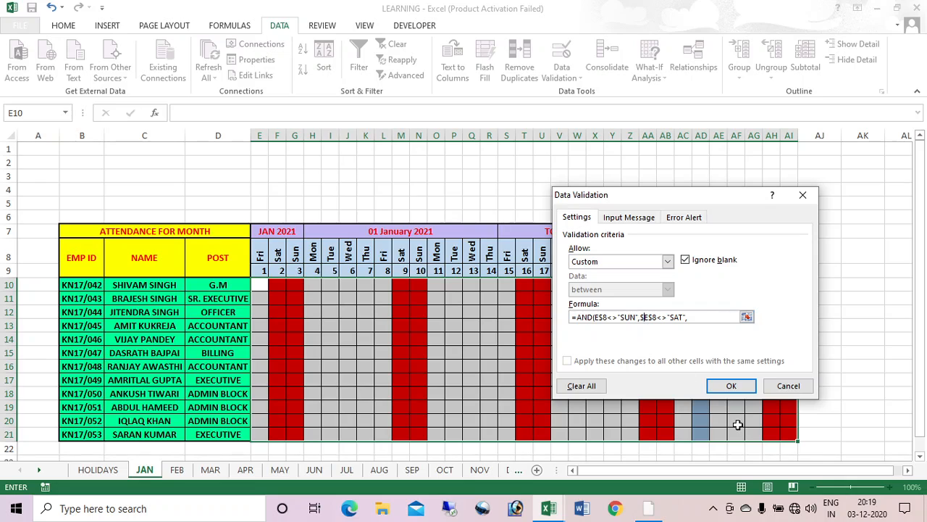
key("BackSpace")
Step: Complete the formula with COUNTIF(HOLIDAYS,E$9)<>1 to also block holiday dates
type("COUNTIF")
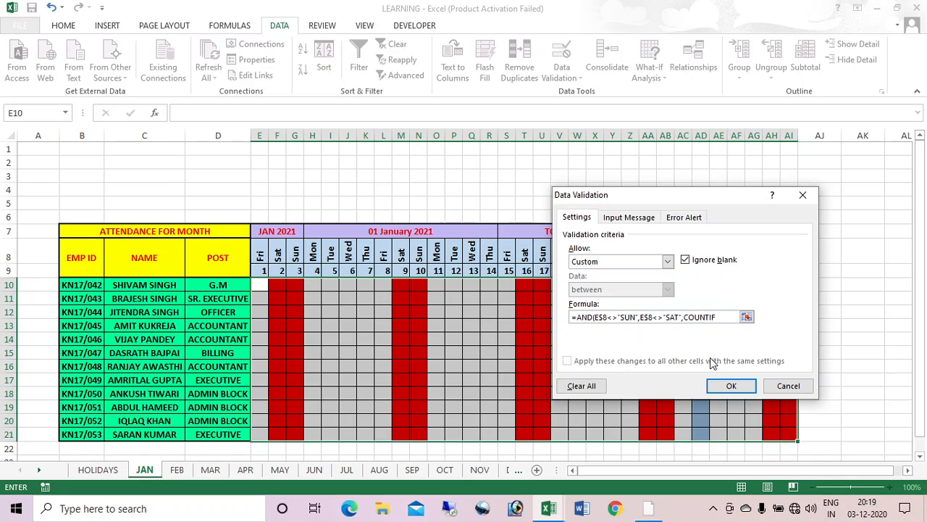
type("(HOLID")
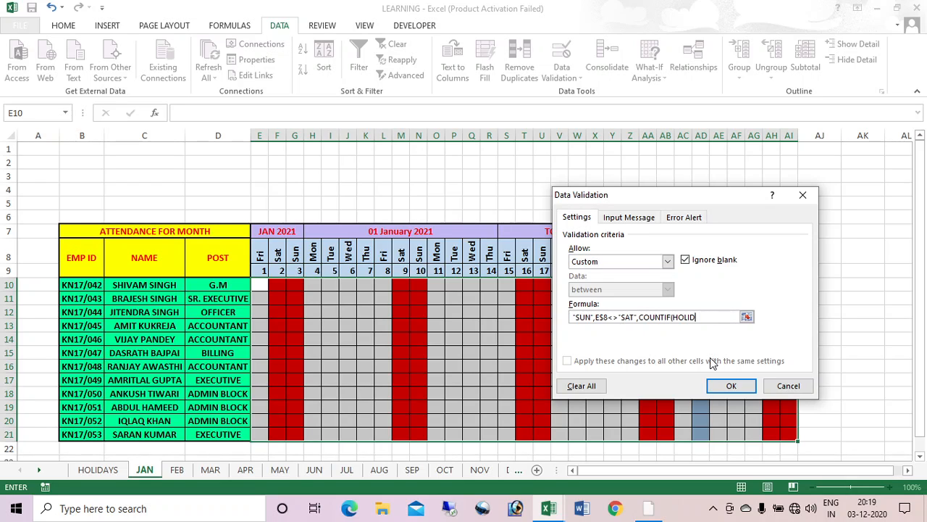
type("AYS,")
left_click(261, 271)
key("F4")
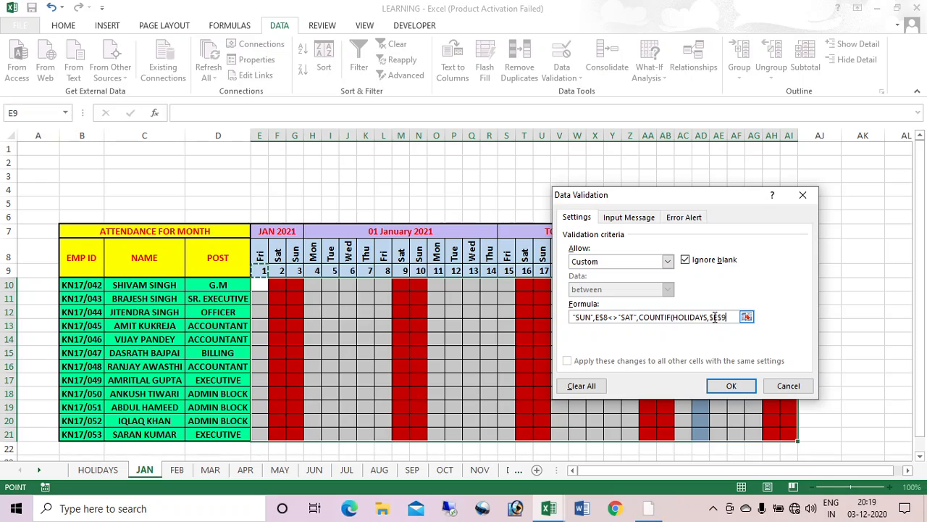
left_click(715, 318)
key("BackSpace")
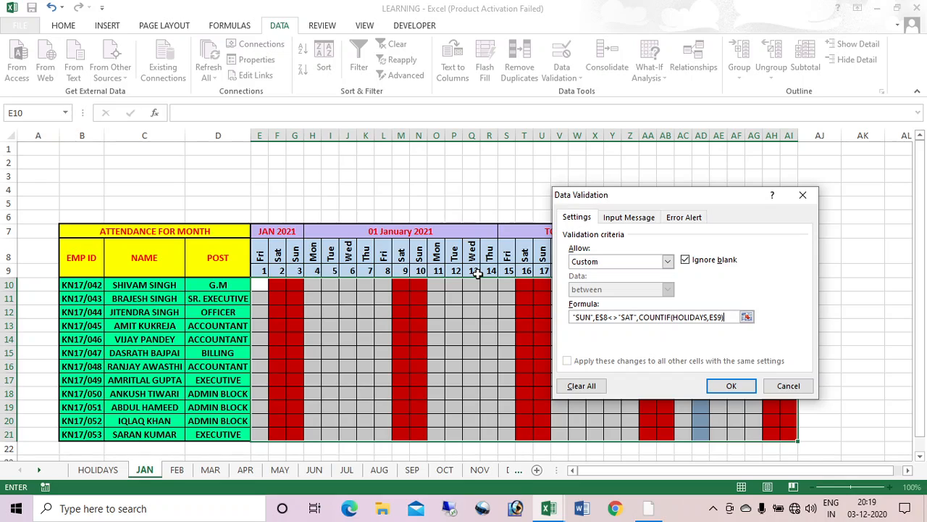
type("<>")
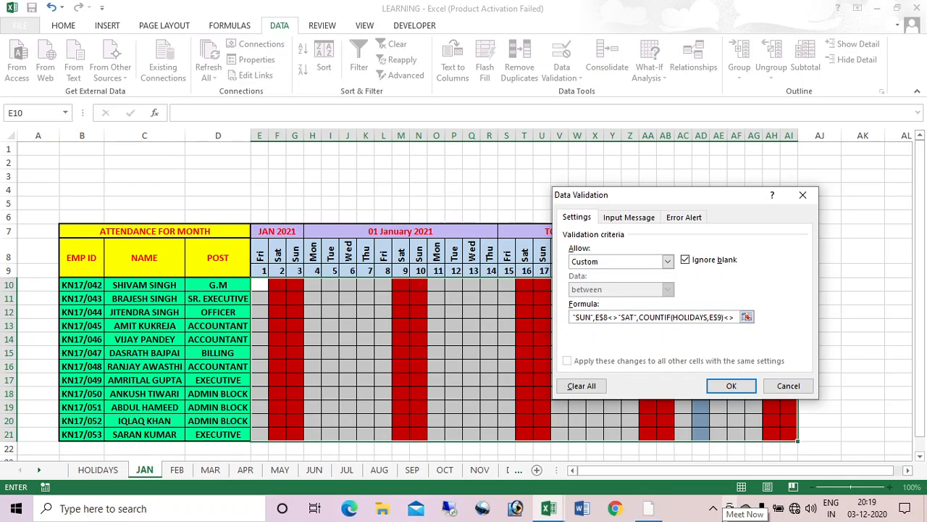
type("1")
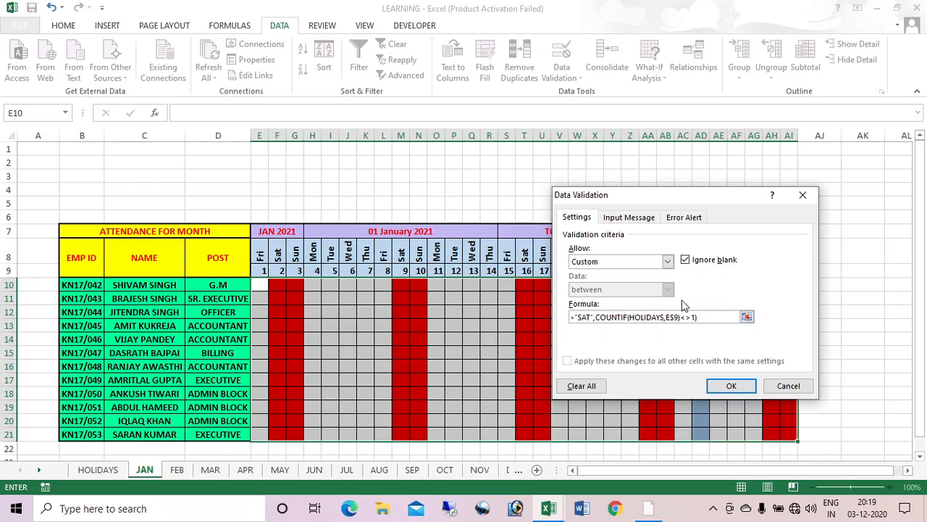
left_click(688, 220)
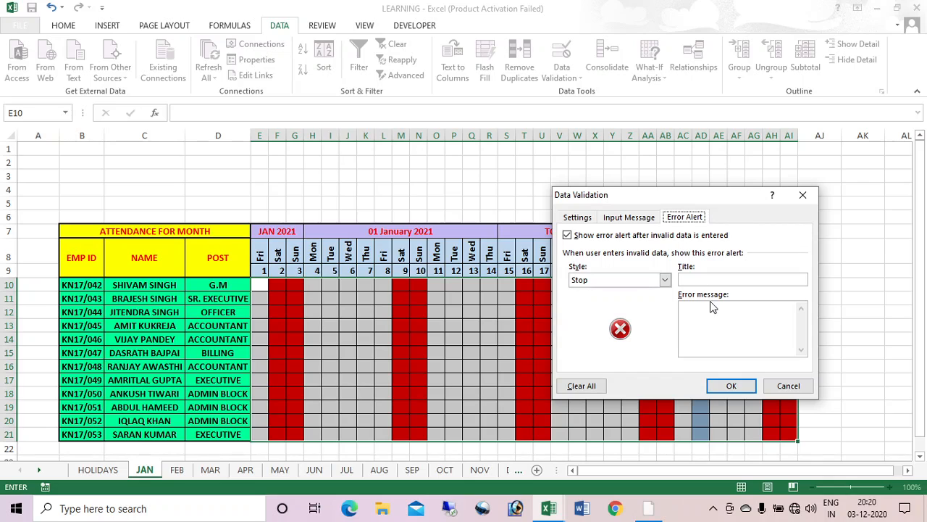
Step: Give the error alert title WARNING and message 'ENTRY IS NOT ALLOWED', then apply the rule
left_click(709, 279)
type("WARNING")
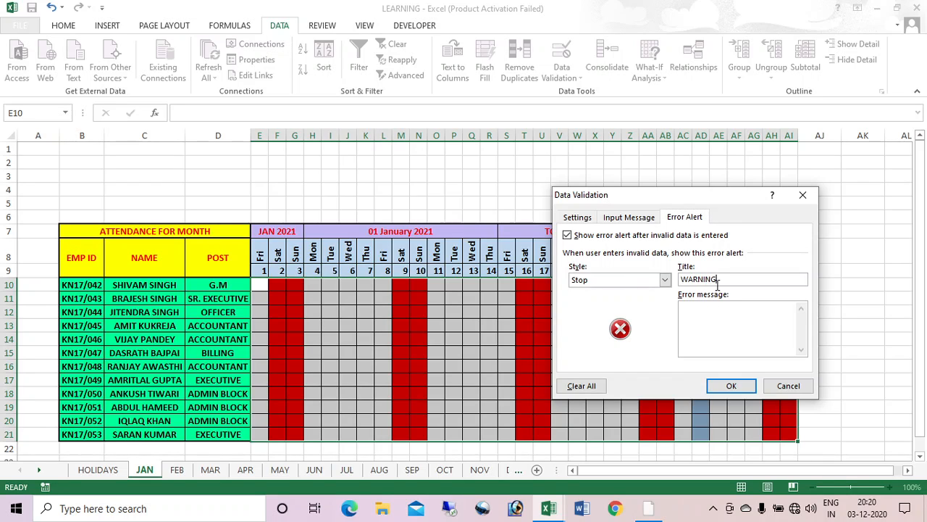
left_click(713, 324)
type("ENTRY IS NOT ALLOWDE")
key("BackSpace")
key("BackSpace")
type("ED")
left_click(730, 386)
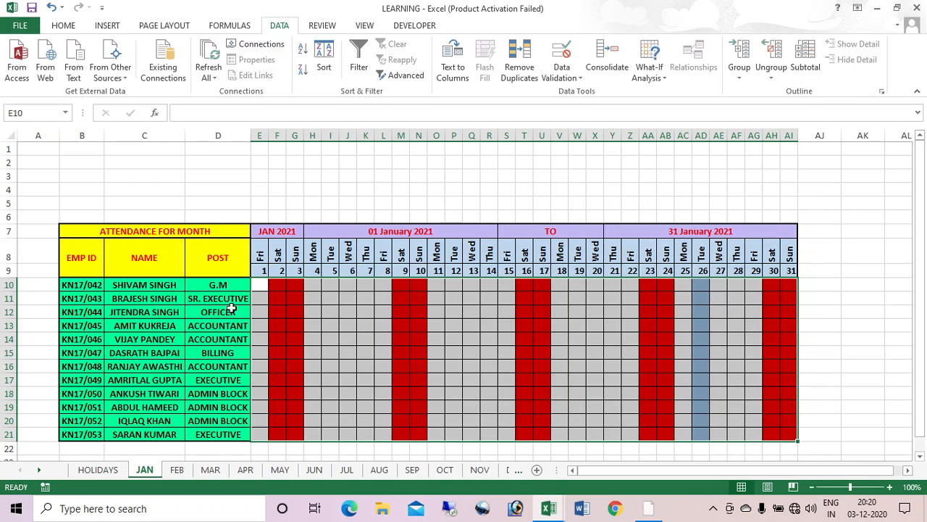
Step: Enter test A marks on working days in E10, I11 and O12
left_click(258, 286)
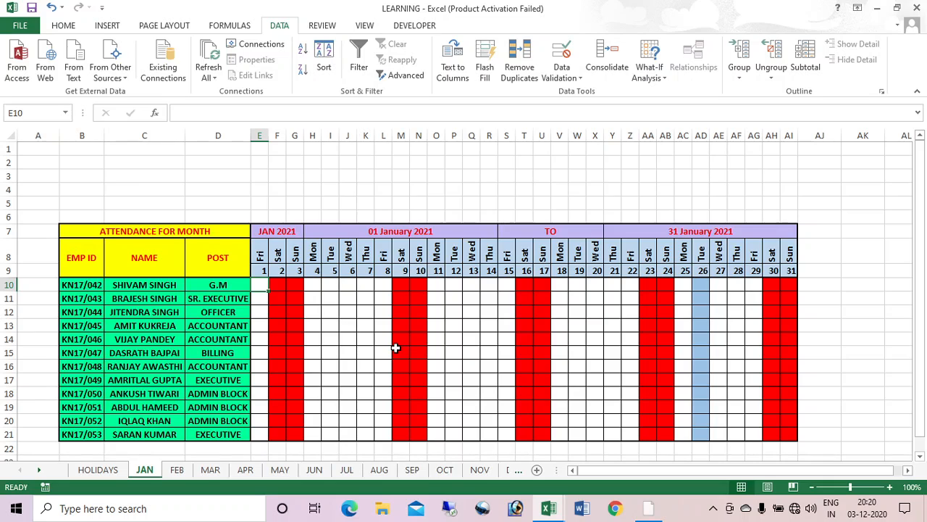
type("A")
key("Return")
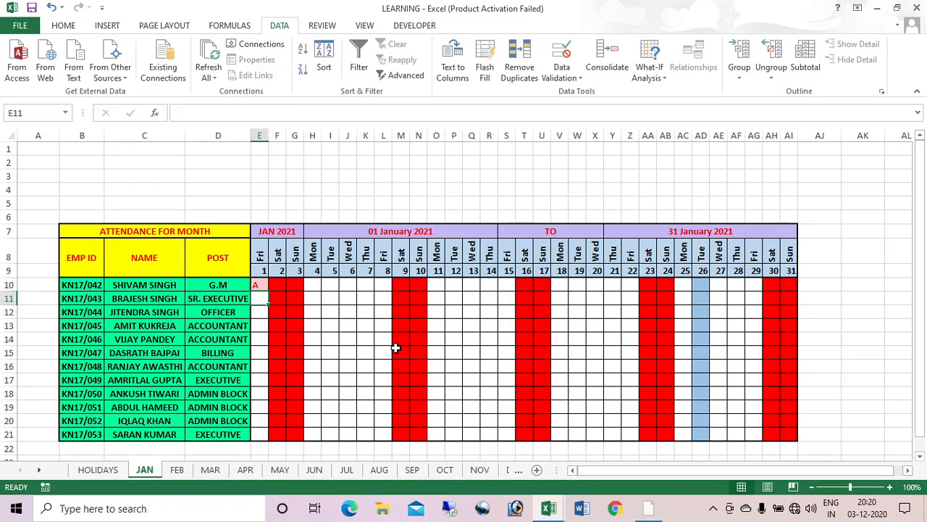
key("Right")
key("Right")
key("Right")
key("Right")
type("A")
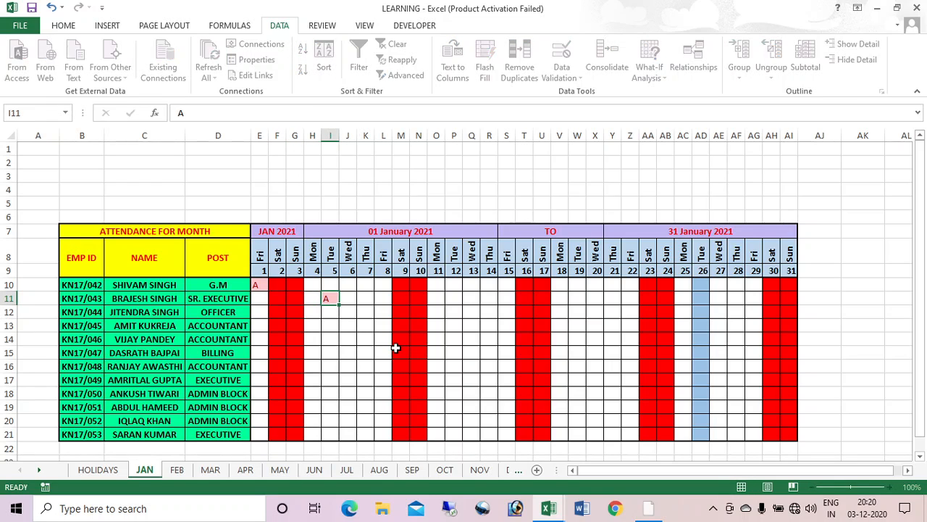
key("Return")
key("Right")
key("Right")
key("Right")
key("Right")
key("Right")
key("Right")
type("A")
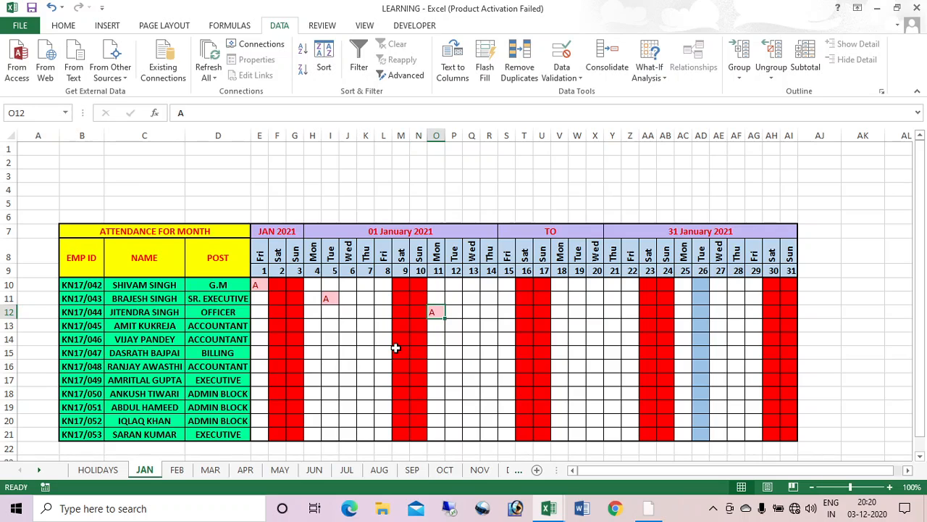
key("Return")
Step: Confirm A is rejected on Saturday the 9th, the 26th holiday and a Sunday, cancelling each warning
key("Left")
key("Left")
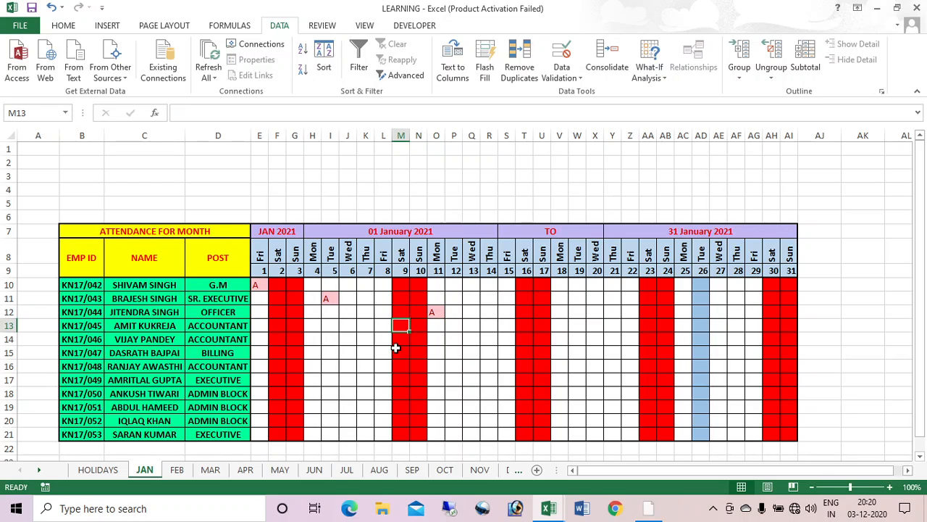
type("A")
key("Return")
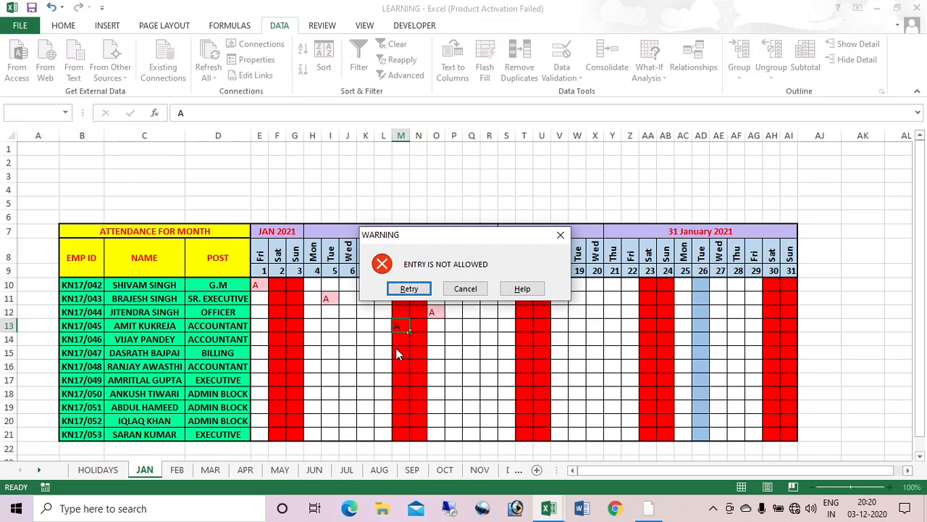
left_click(465, 289)
left_click(706, 395)
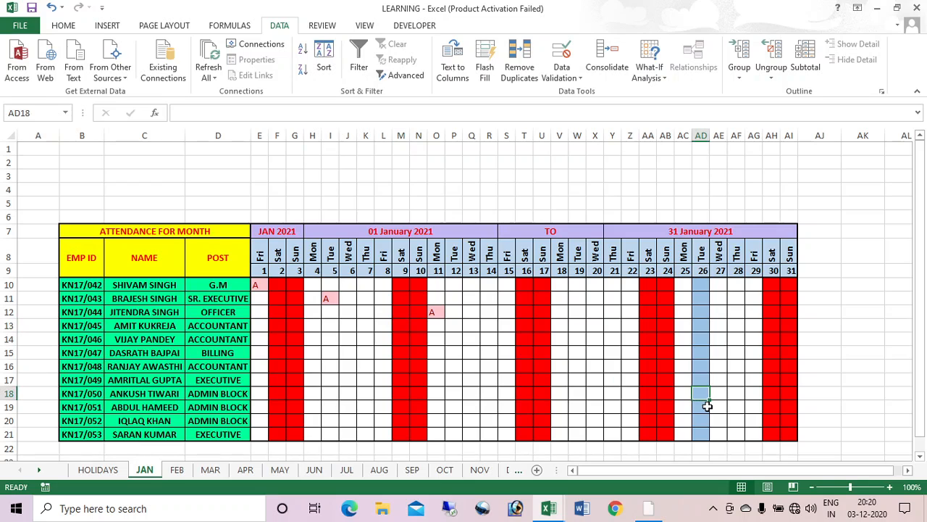
type("A")
key("Return")
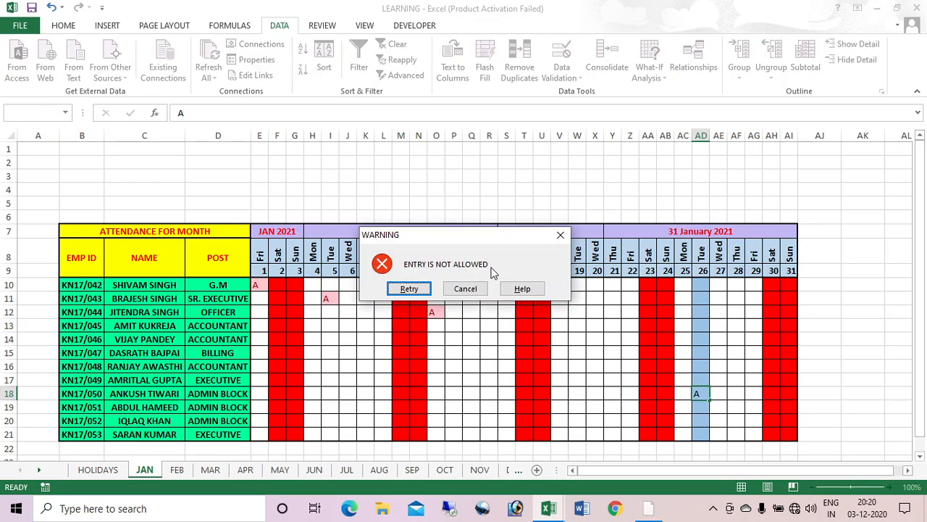
left_click(481, 292)
left_click(788, 391)
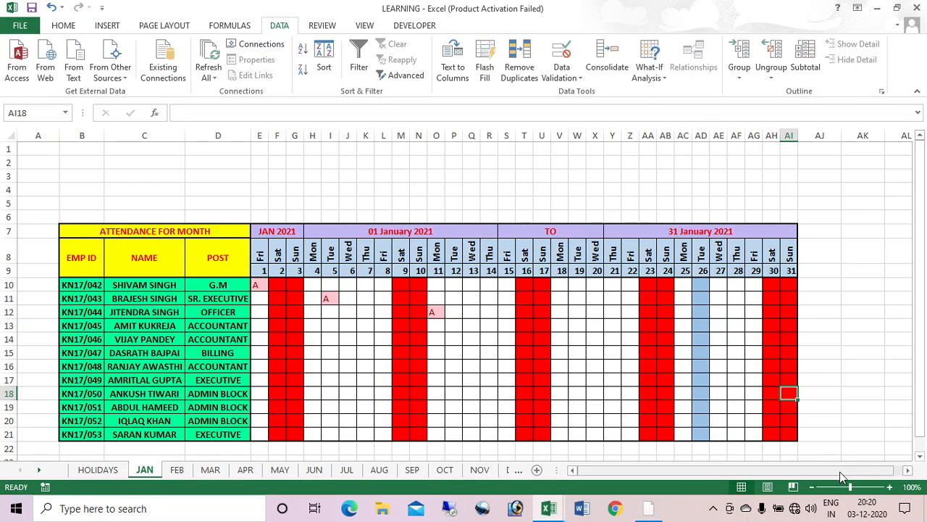
type("A")
key("Return")
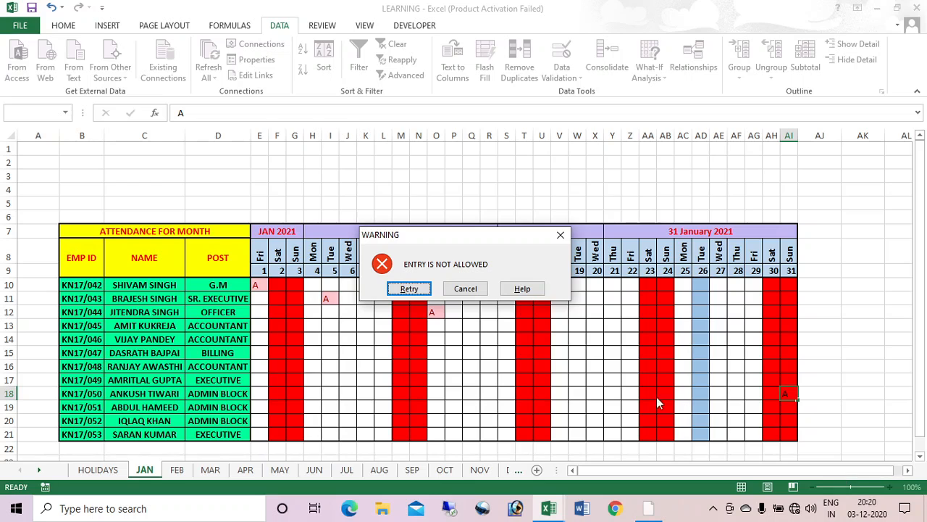
left_click(479, 290)
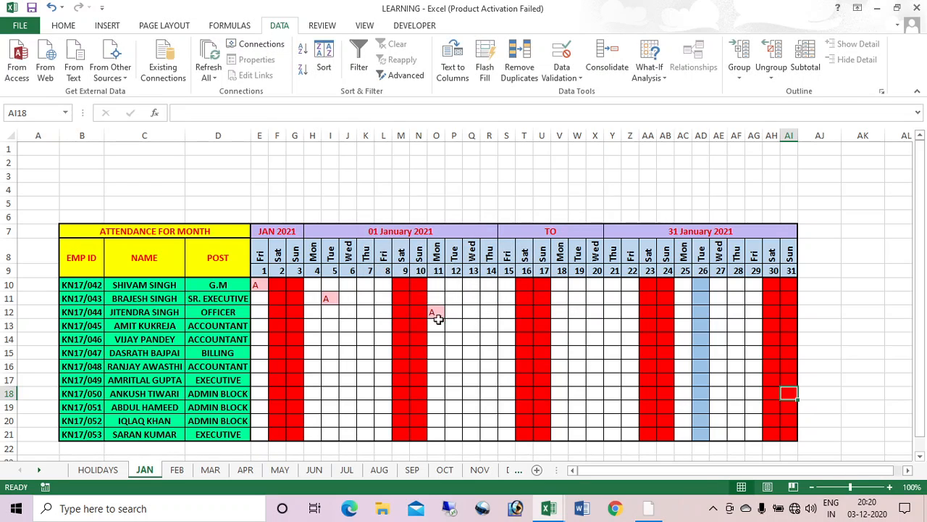
Step: Select the attendance grid and delete all the test A marks
left_click_drag(257, 285, 797, 430)
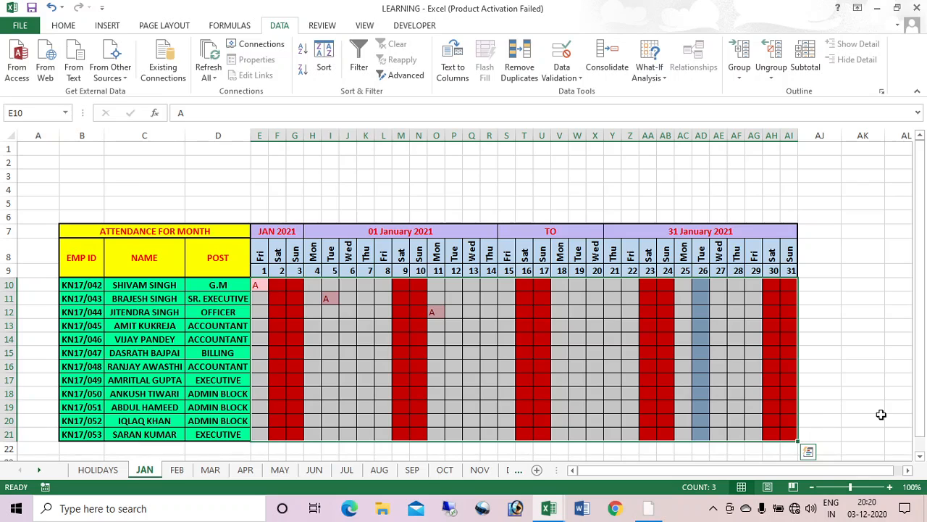
key("Delete")
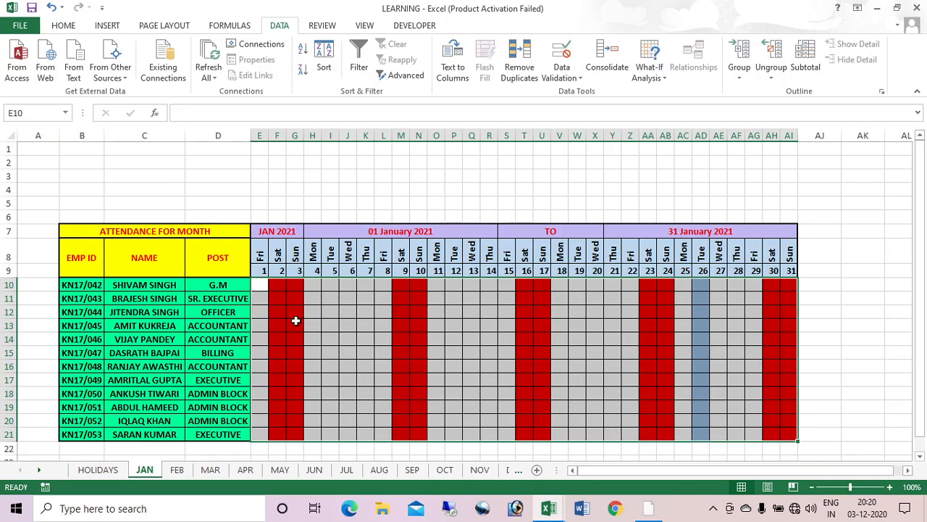
left_click(265, 285)
key("ctrl+Home")
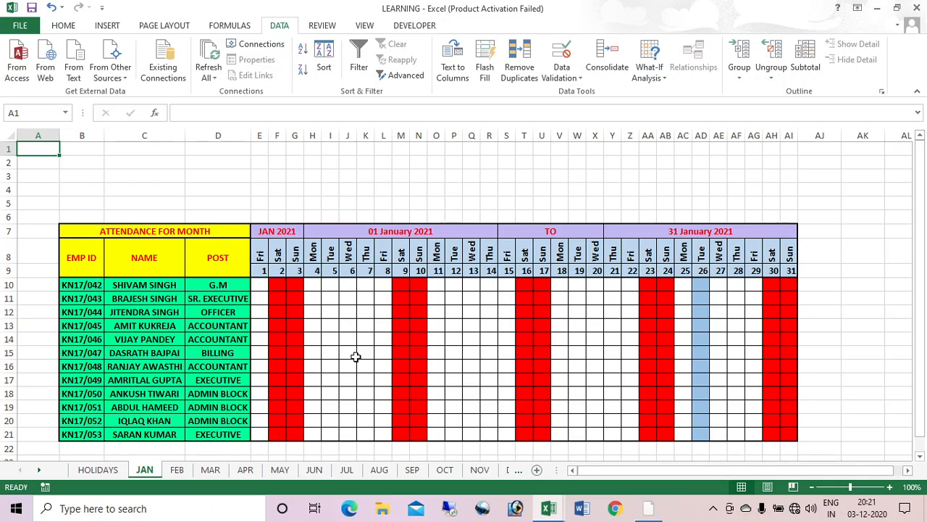
Step: Copy the JANUARY attendance data from ATTENDANCE SHEET and paste it as values at E10
key("alt+Tab")
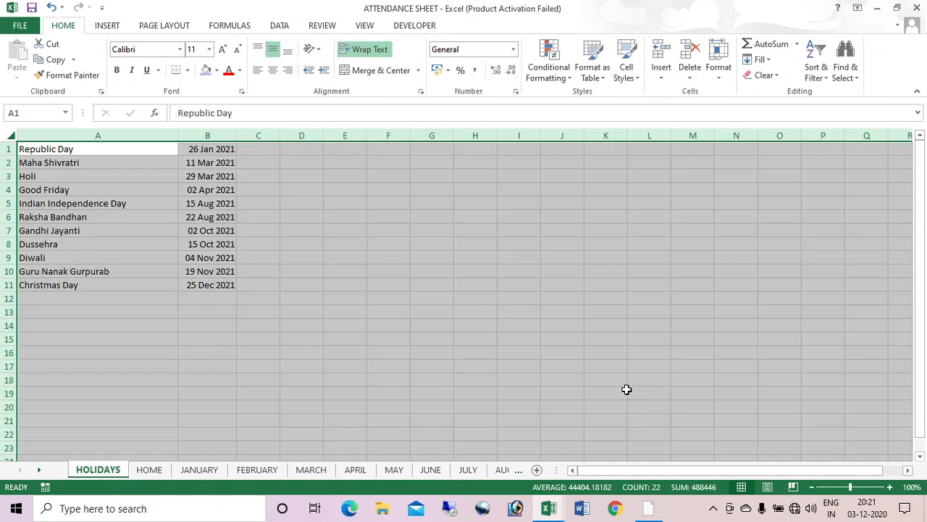
key("alt+Tab")
key("alt+Tab")
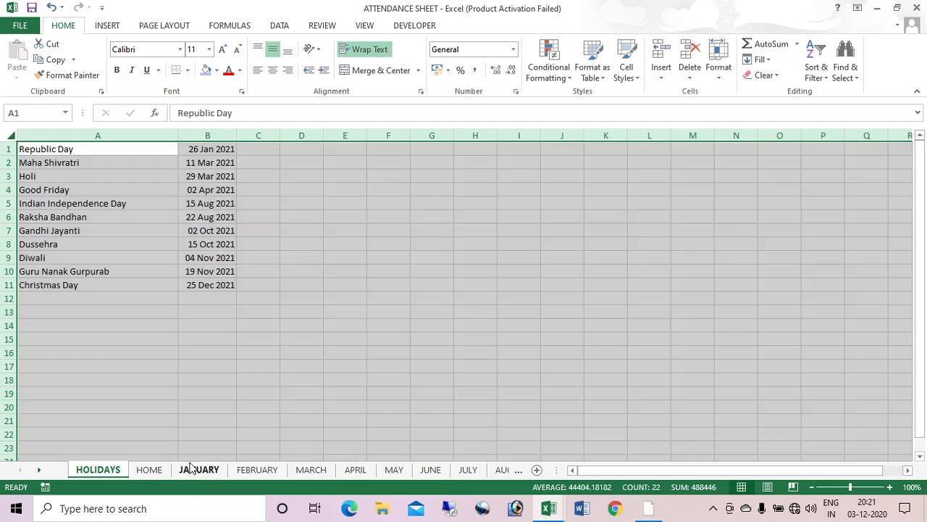
left_click(194, 468)
left_click_drag(268, 282, 782, 430)
key("ctrl+c")
key("alt+Tab")
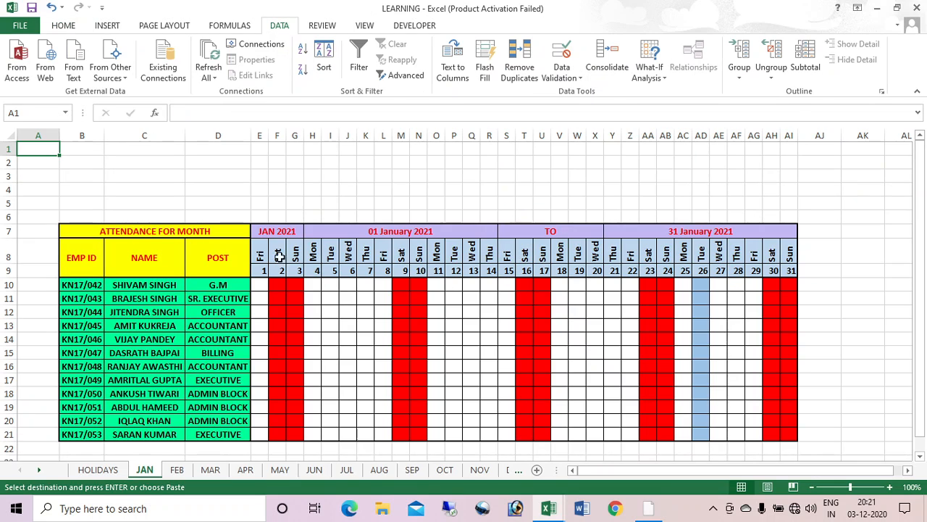
left_click(259, 288)
right_click(261, 290)
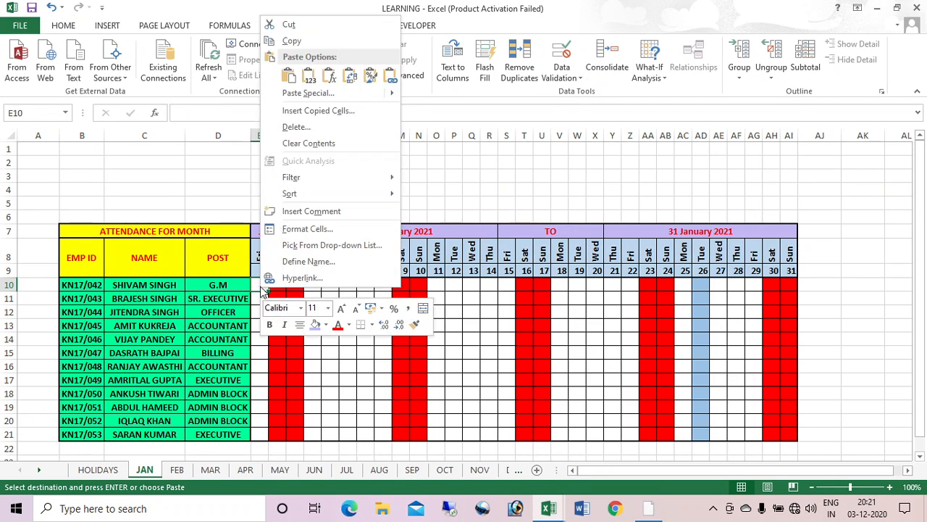
left_click(309, 80)
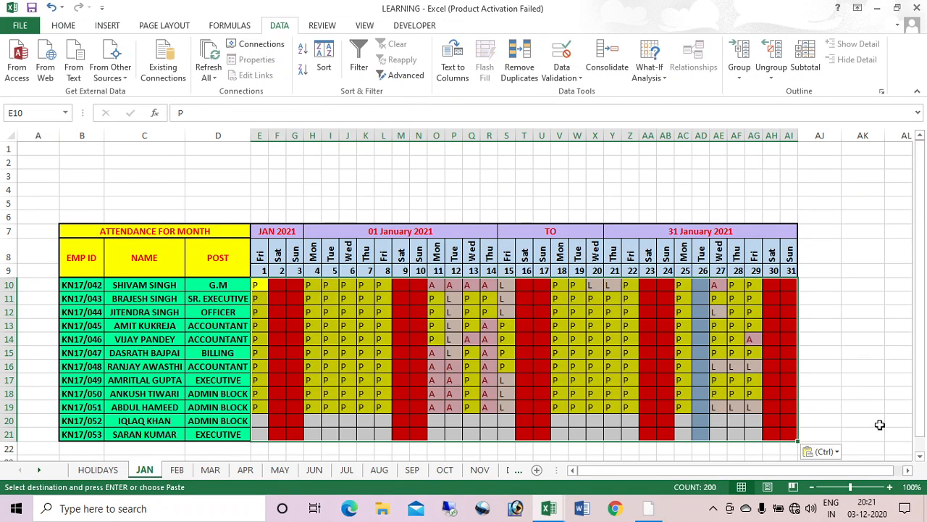
left_click(864, 382)
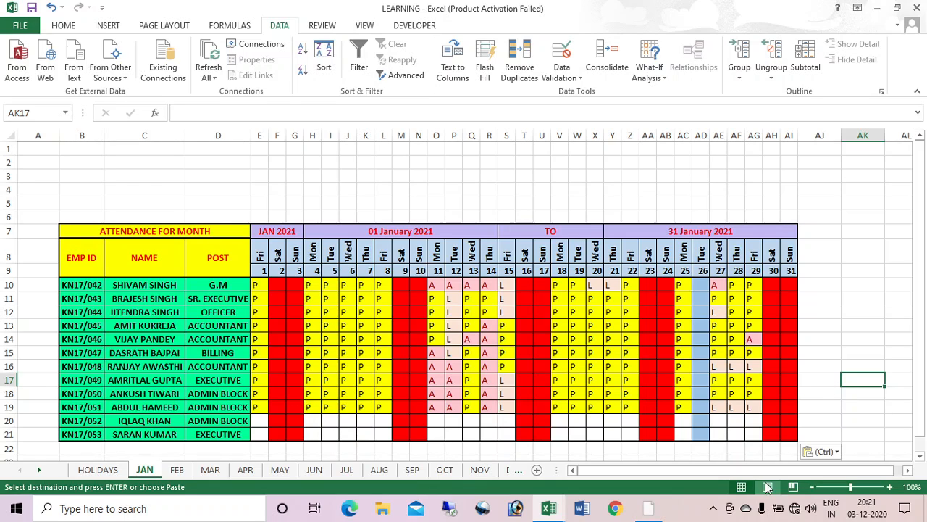
Step: Copy the salary table headings from ATTENDANCE SHEET and paste them at AK8
left_click_drag(840, 471, 859, 471)
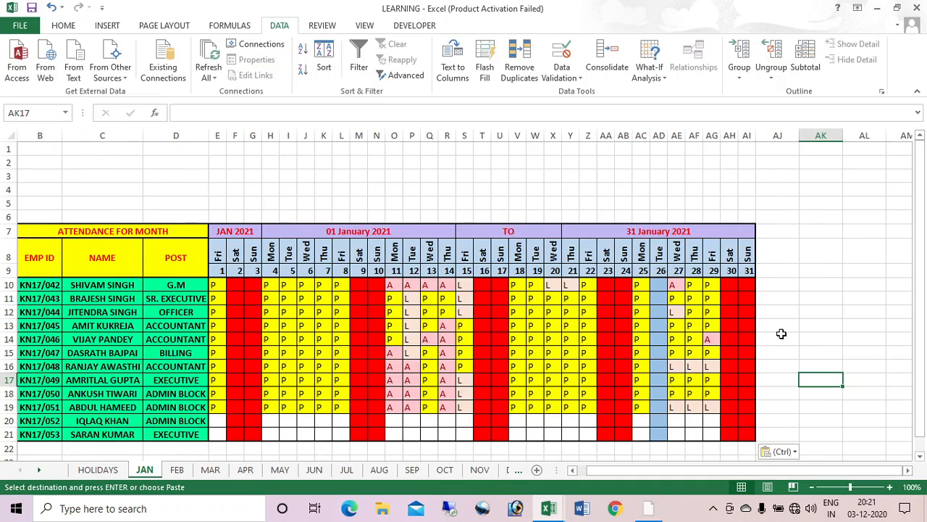
key("alt+Tab")
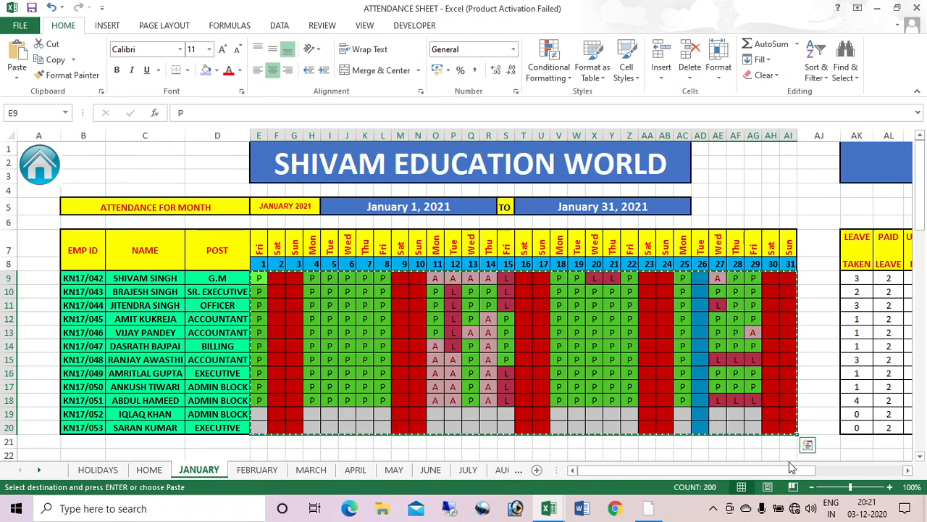
left_click_drag(792, 468, 917, 474)
left_click_drag(465, 243, 878, 264)
key("ctrl+c")
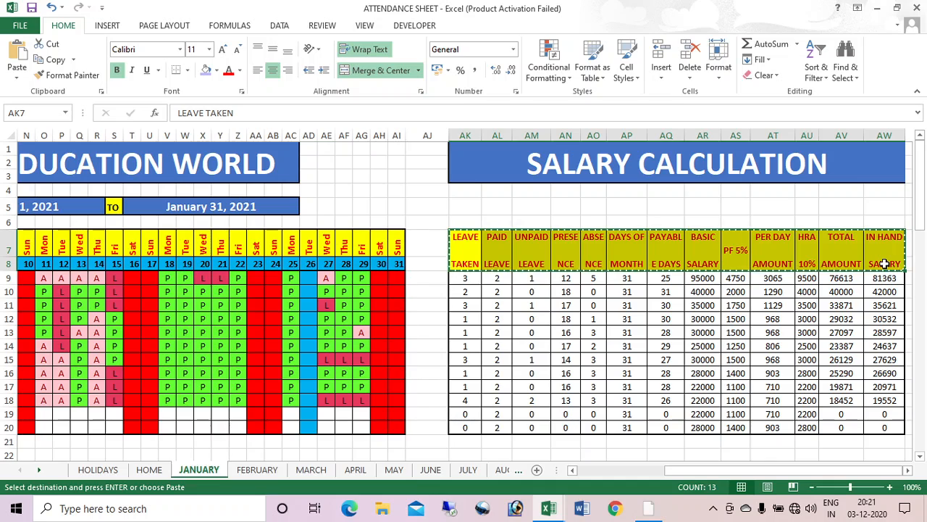
key("alt+Tab")
left_click(908, 470)
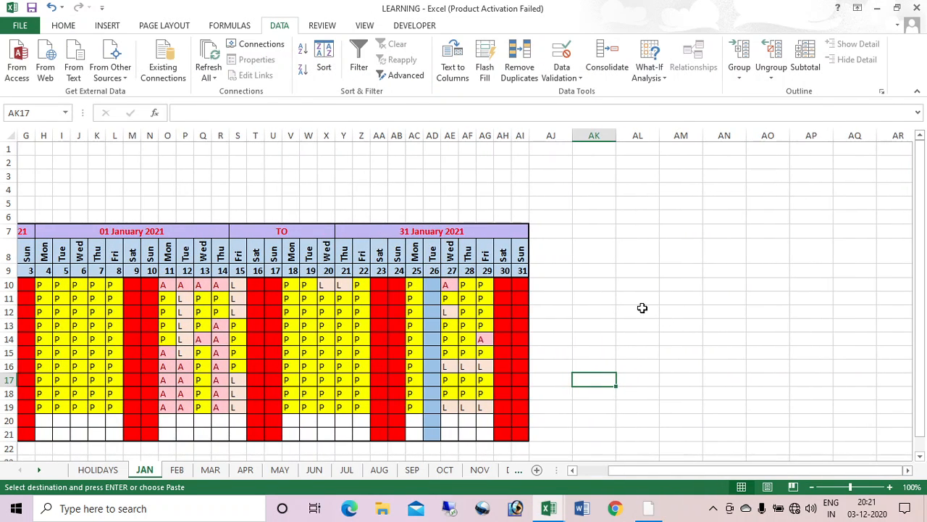
left_click(611, 255)
key("ctrl+v")
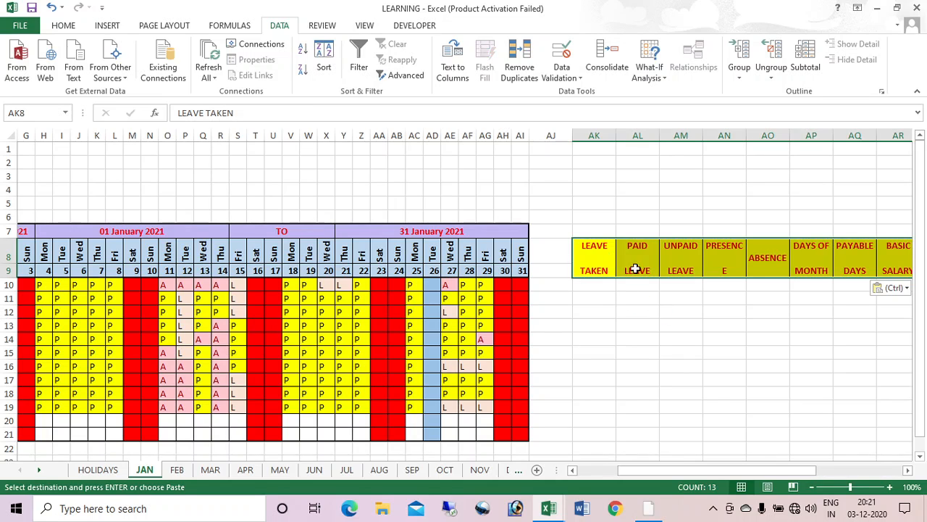
left_click(608, 286)
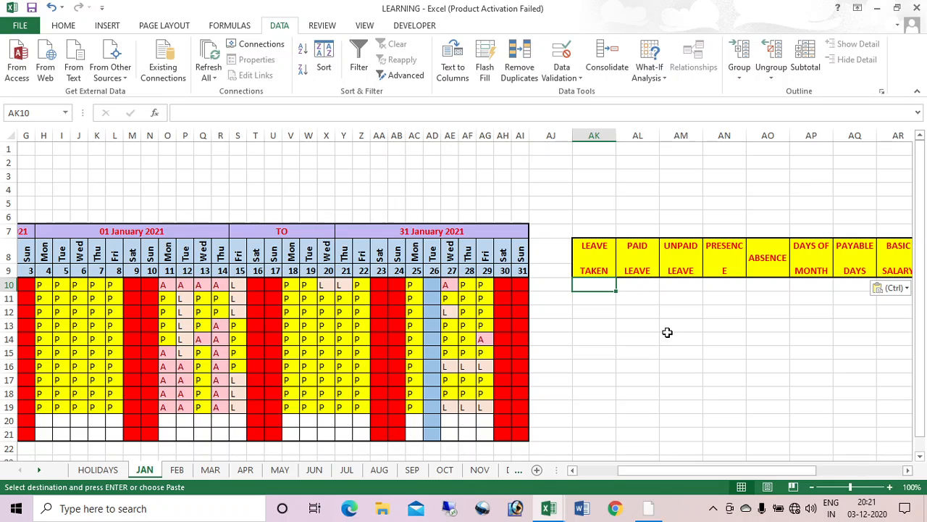
Step: Enter =COUNTIF(E10:AI10,"L") in AK10 and fill it down to AK21
type("=COUN")
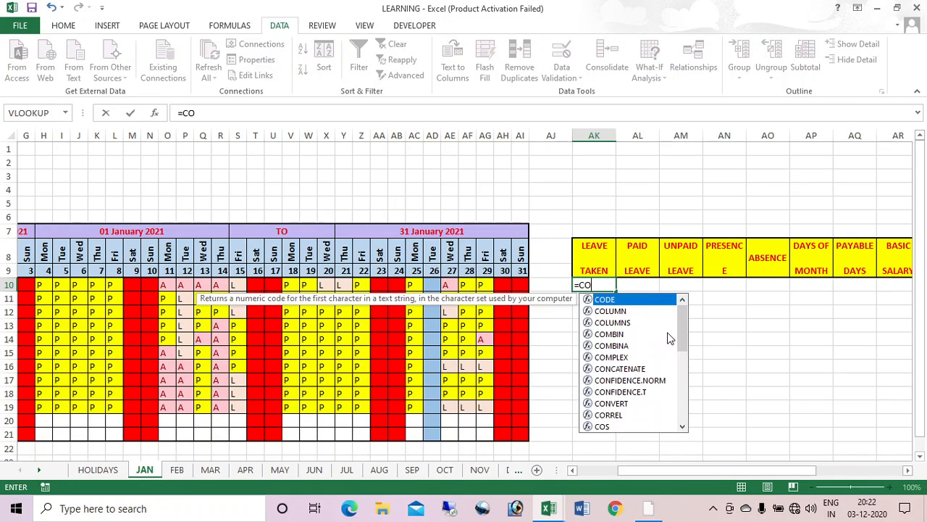
key("Down")
key("Down")
key("Down")
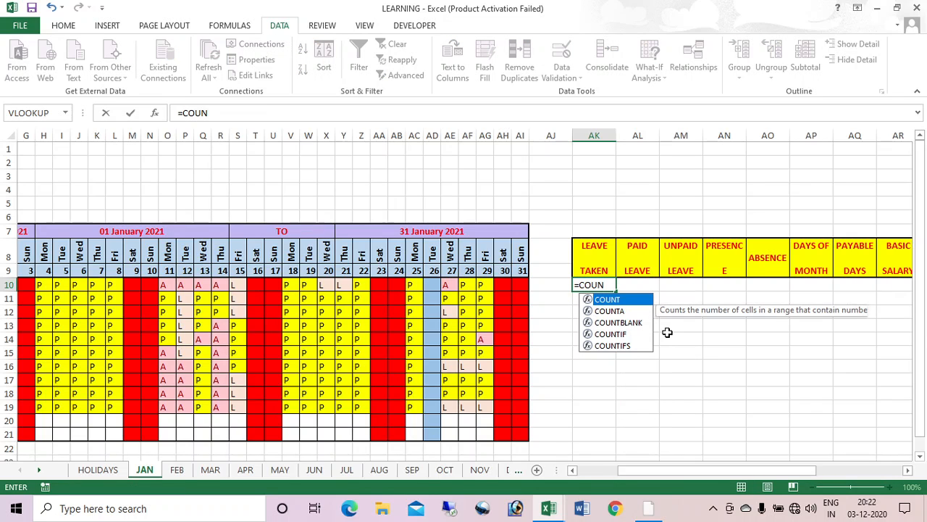
key("Tab")
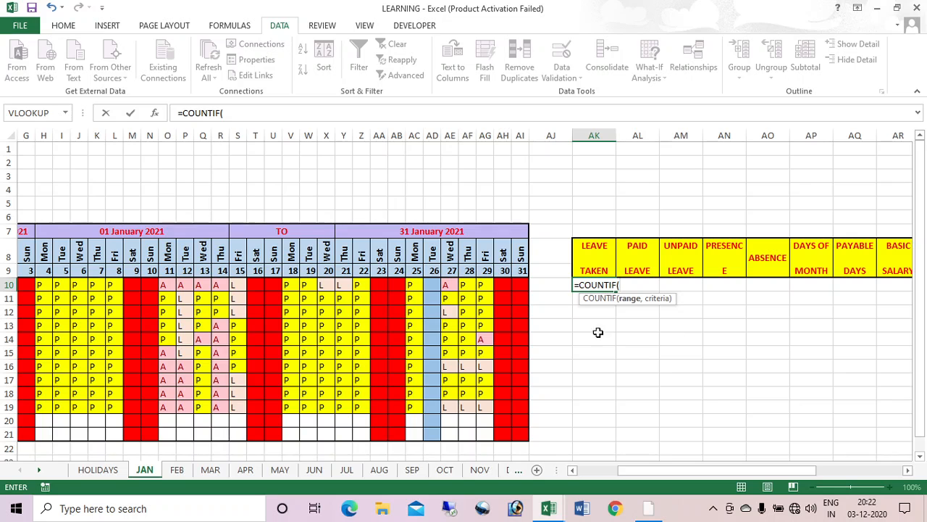
left_click_drag(628, 468, 584, 470)
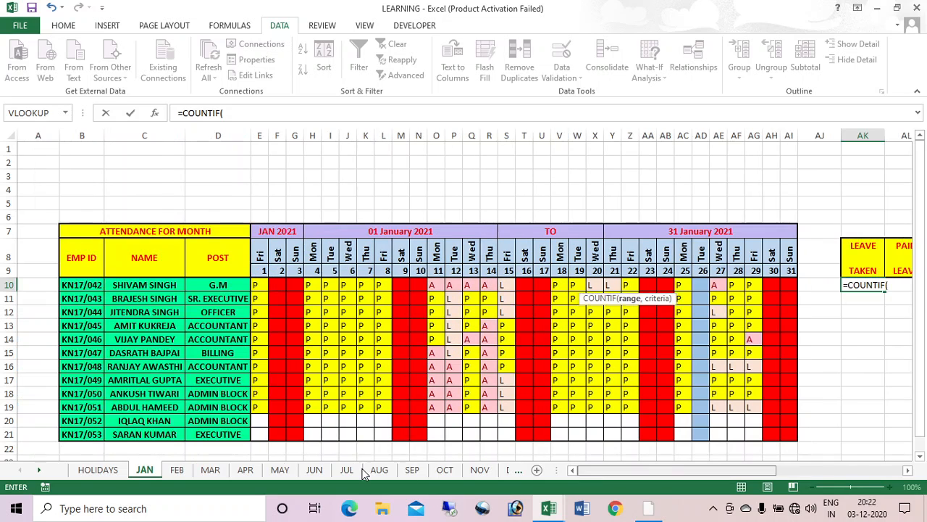
left_click(255, 284)
left_click_drag(255, 284, 790, 290)
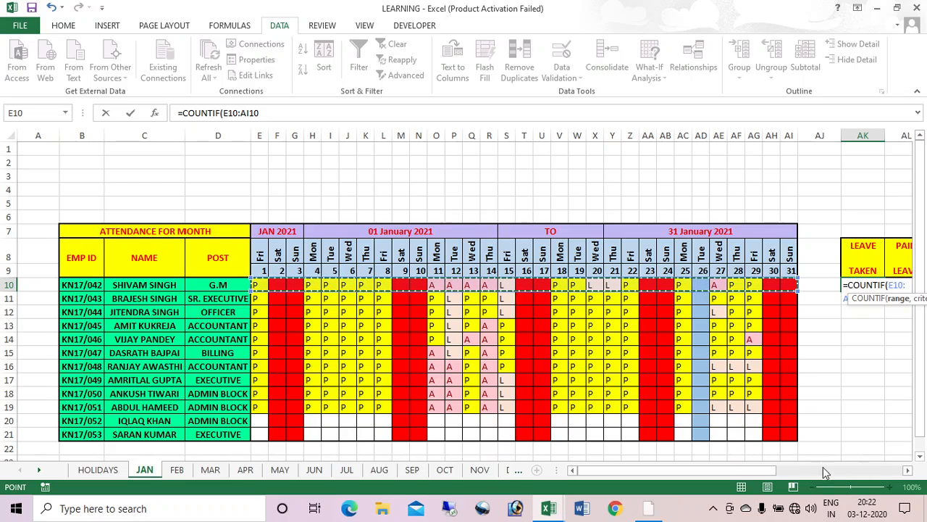
type(",")
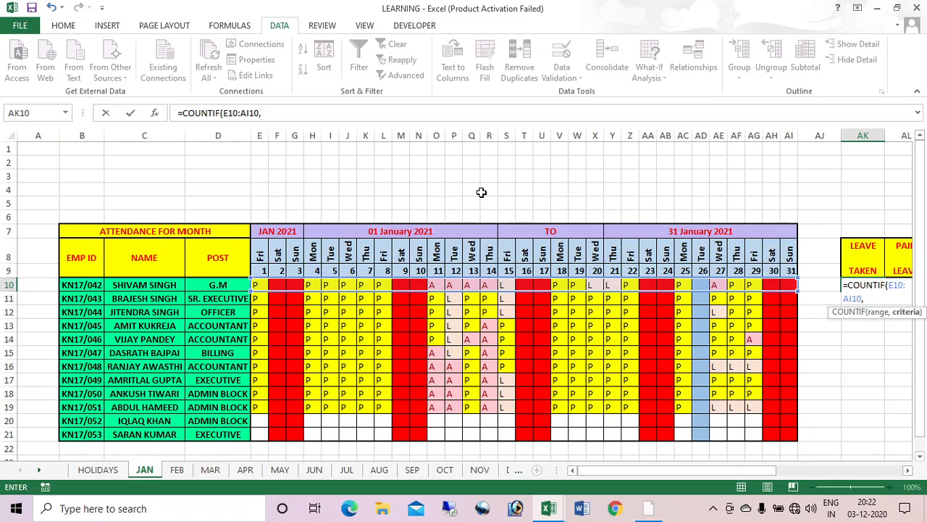
type("\"L")
type(")")
key("Return")
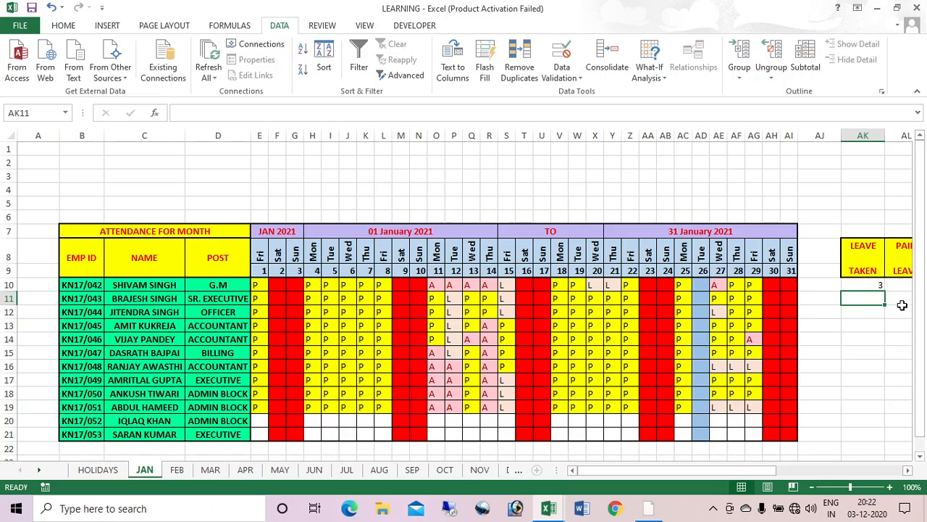
left_click(866, 284)
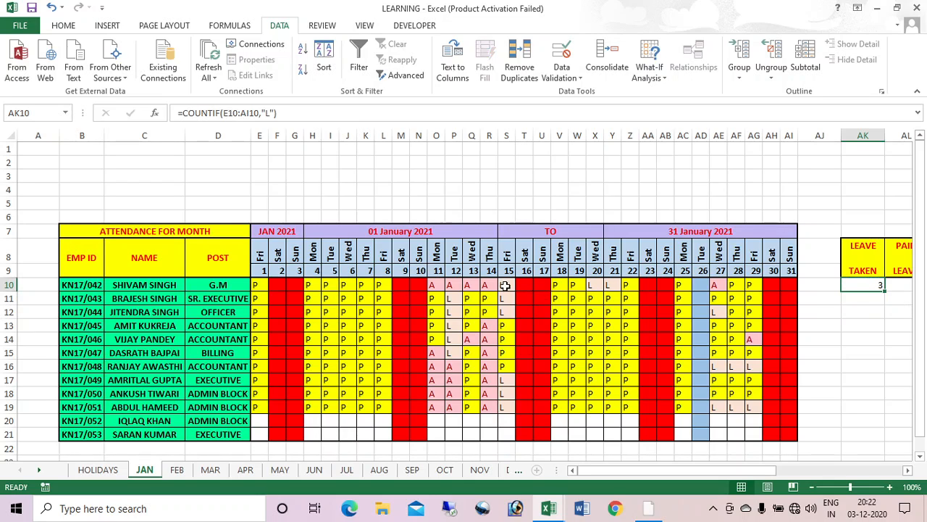
left_click_drag(885, 290, 884, 435)
Step: Enter 2 in AL10 and paste it into PAID LEAVE for rows 10–21
key("Right")
key("Right")
key("Right")
key("Right")
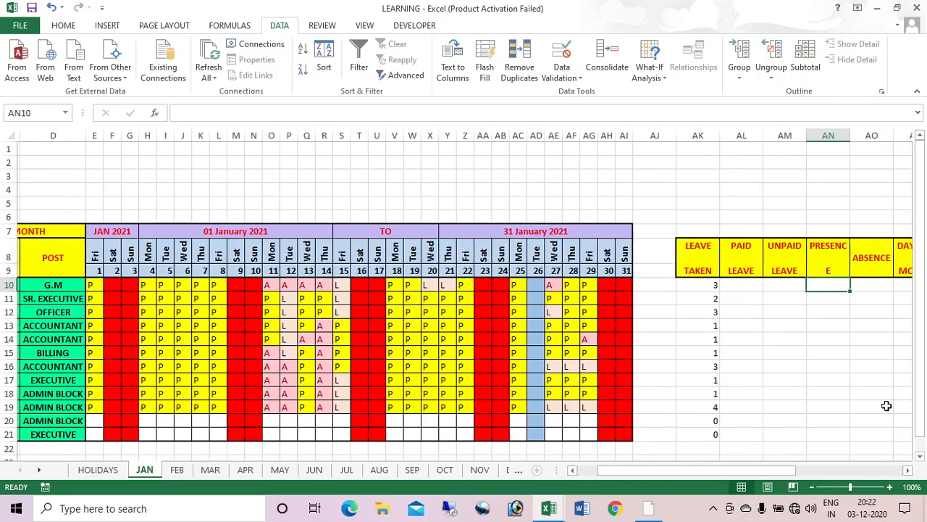
key("Left")
key("Left")
key("Left")
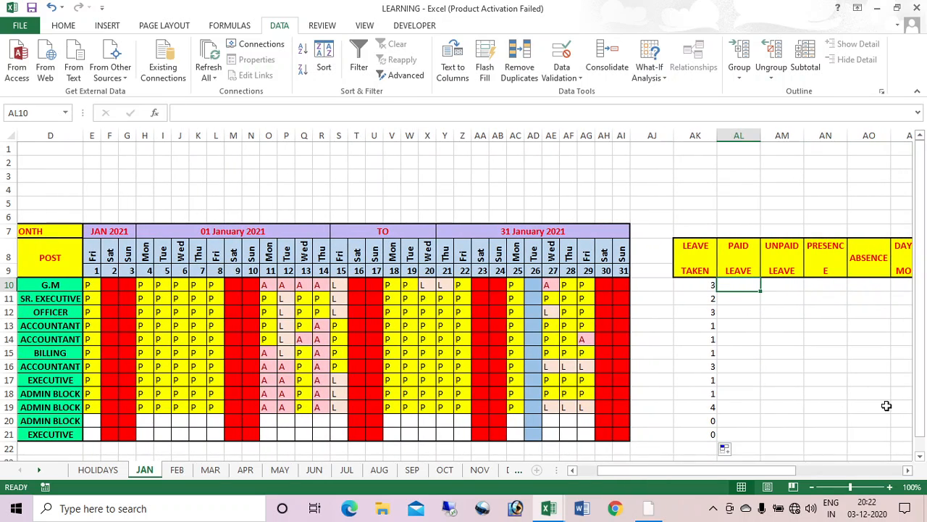
type("2")
key("Return")
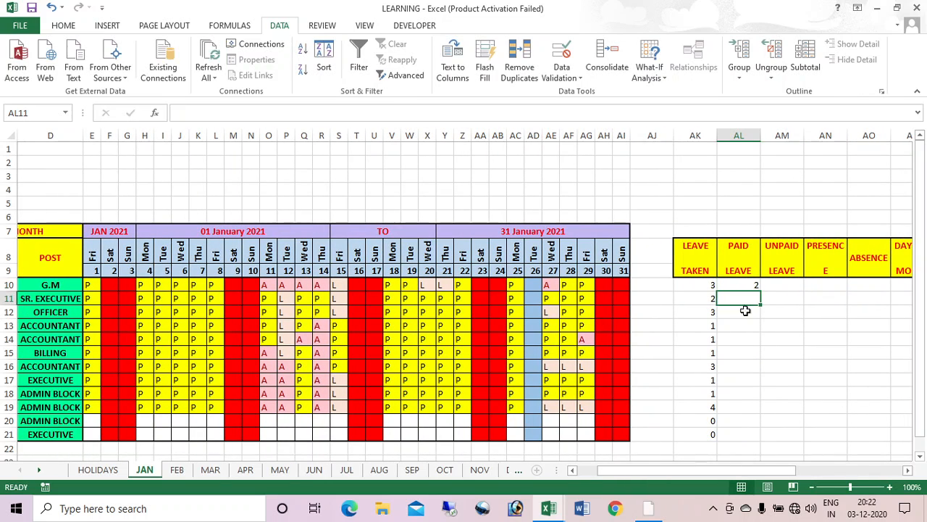
left_click(742, 285)
key("ctrl+c")
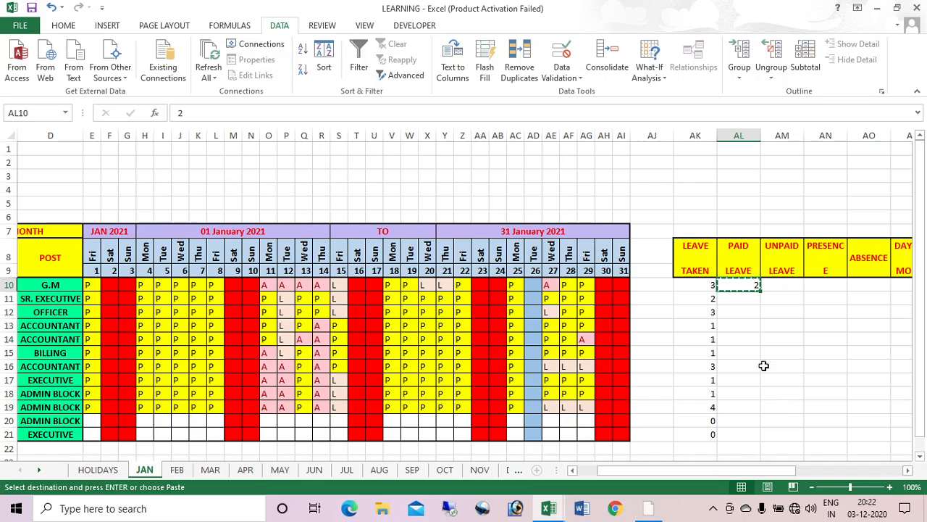
left_click(749, 435)
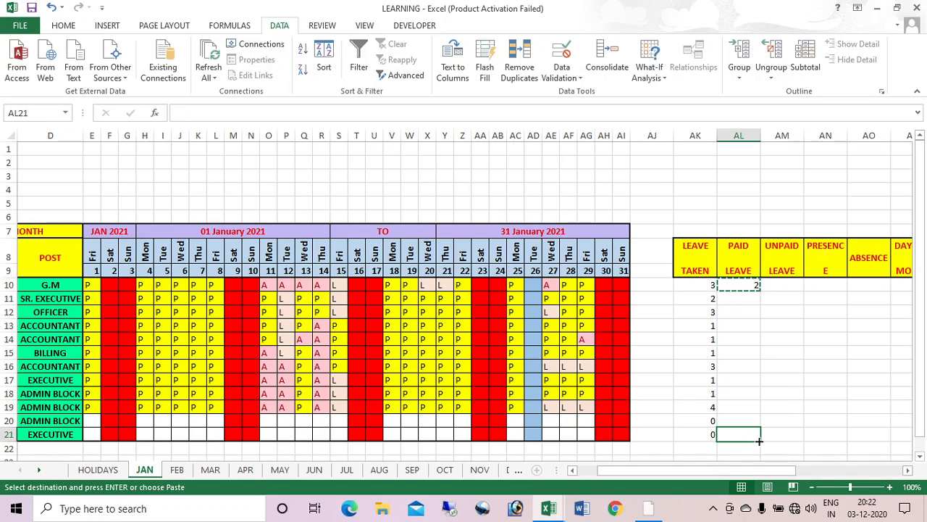
left_click(741, 284)
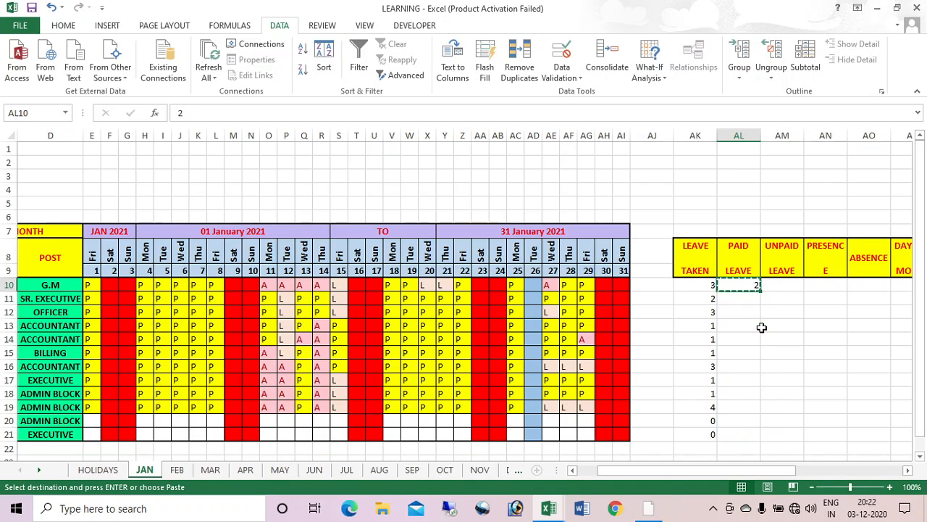
left_click(739, 435, "shift")
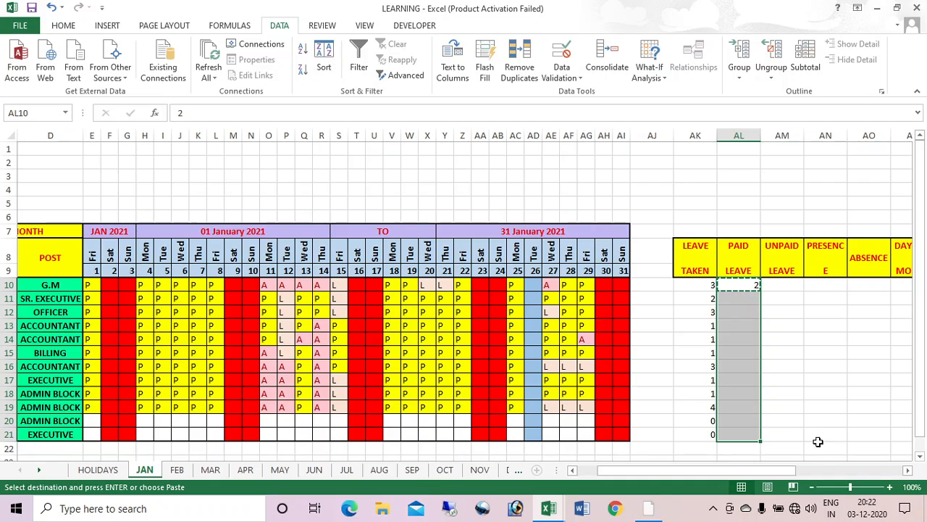
key("ctrl+v")
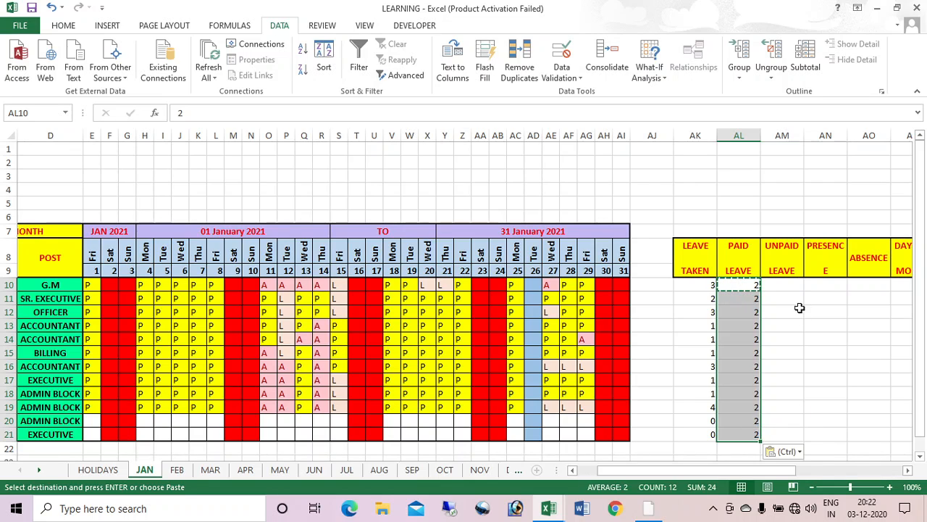
key("Right")
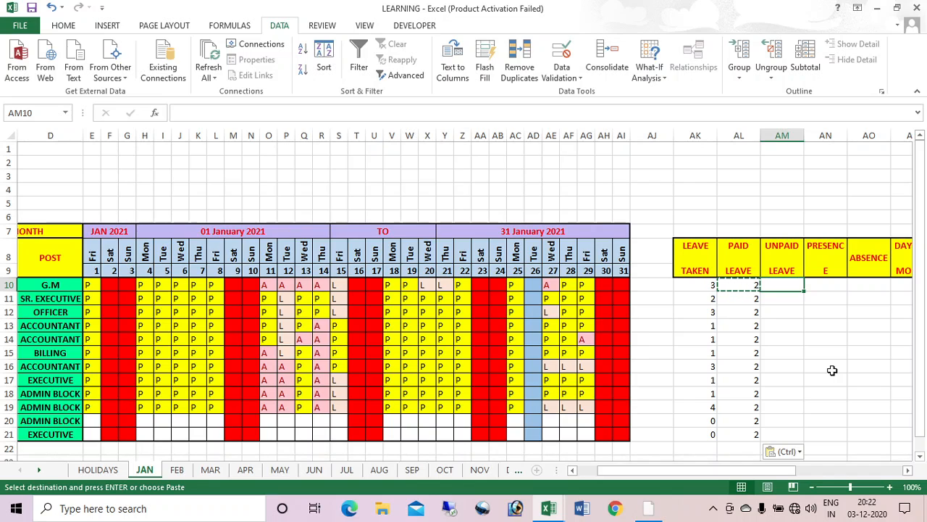
Step: Enter =IF(AK10>AL10,AK10-AL10,0) in AM10 to compute unpaid leave days
type("=if")
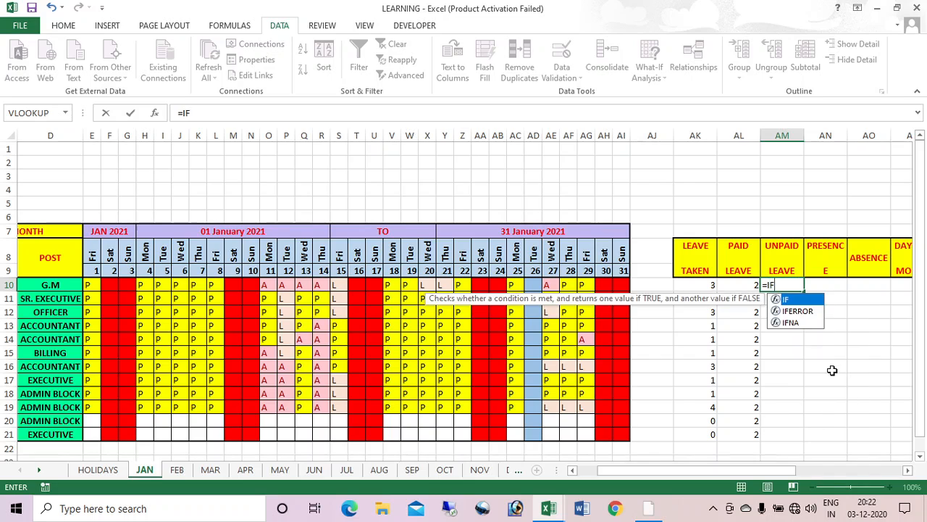
key("Tab")
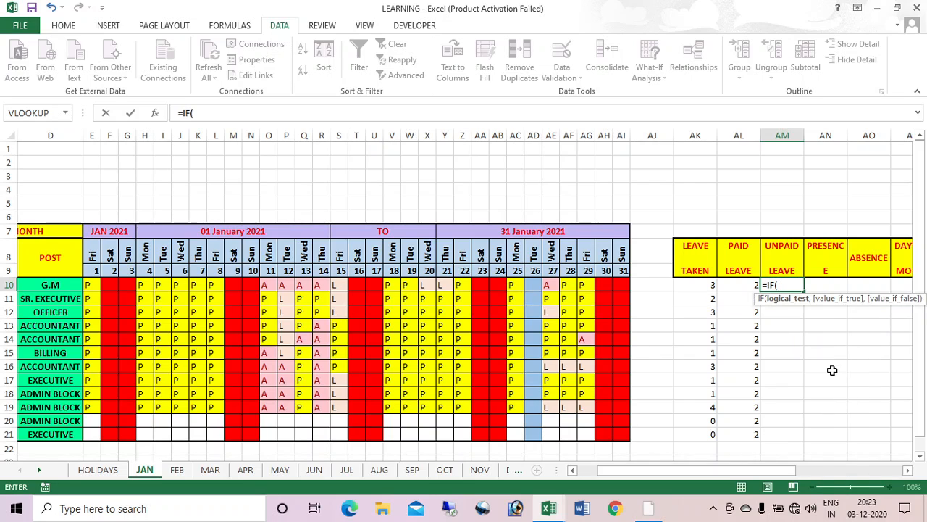
left_click(702, 284)
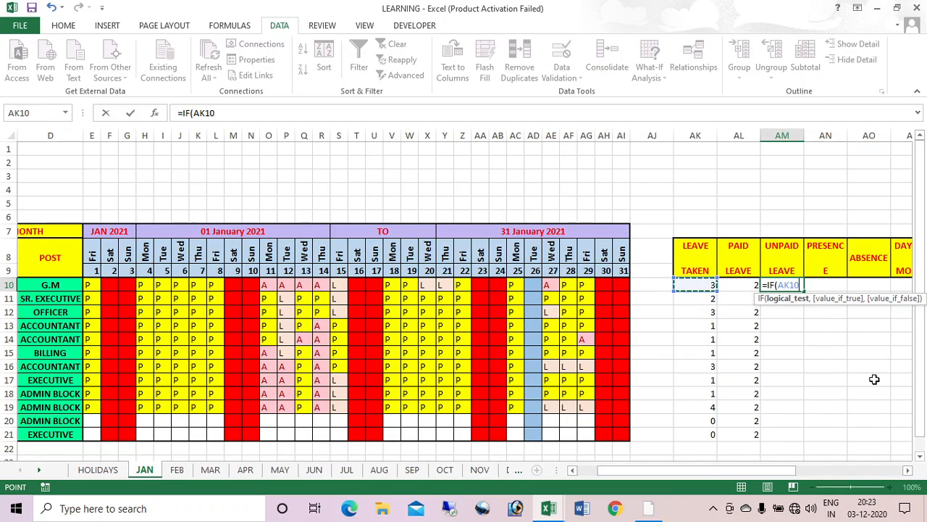
type(">")
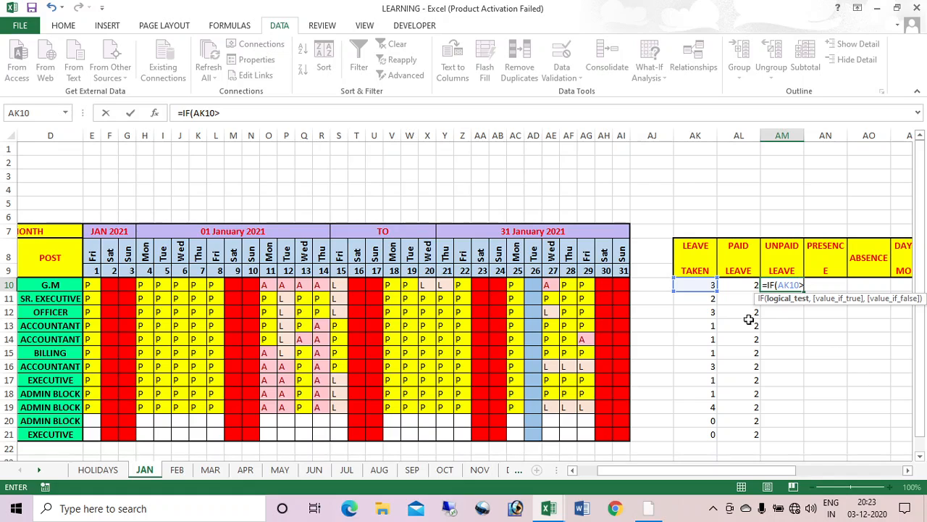
left_click(746, 284)
type(",")
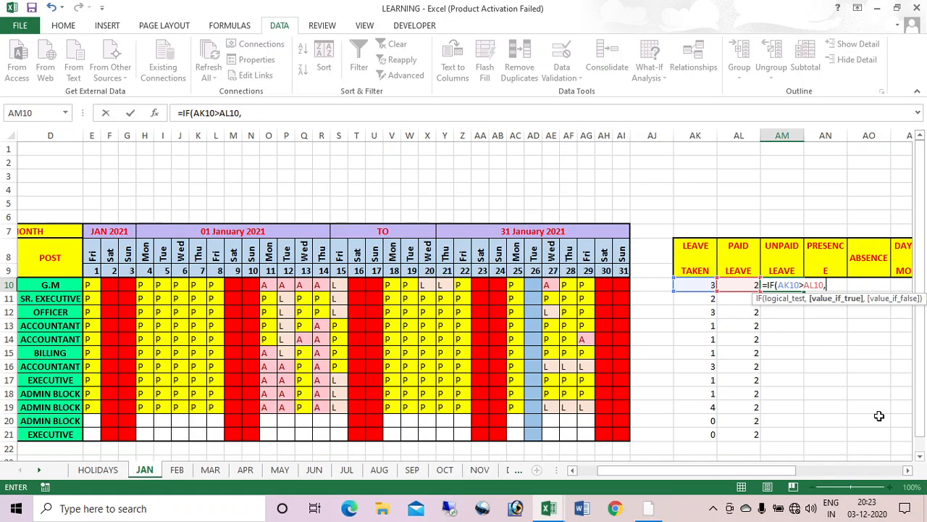
left_click(687, 286)
type("-")
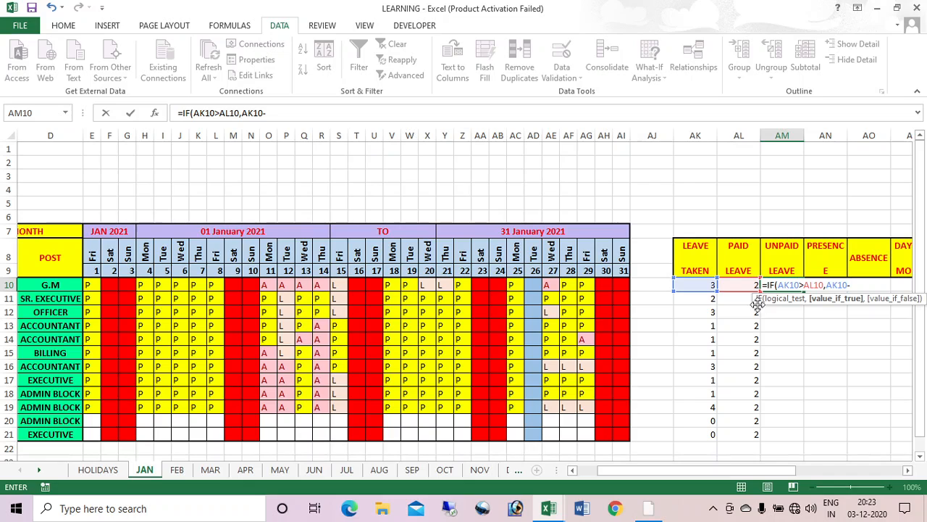
left_click(746, 285)
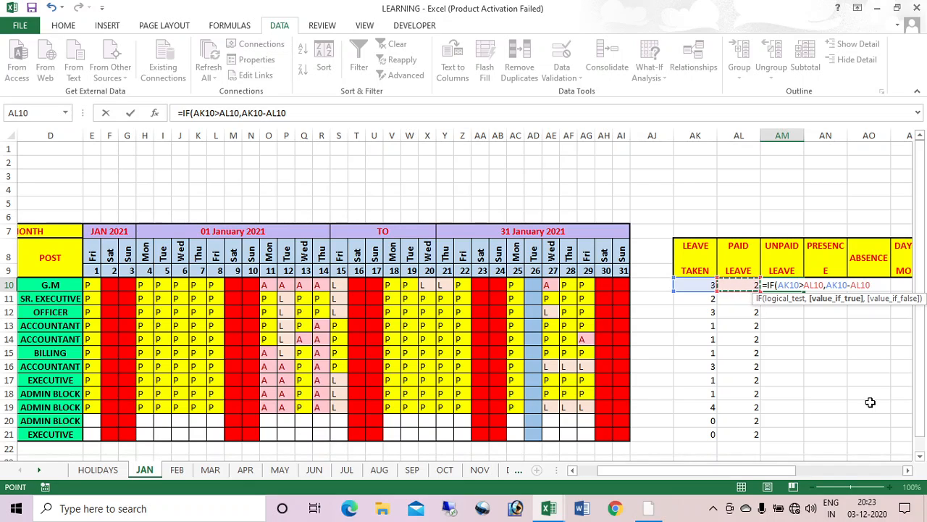
type(",0")
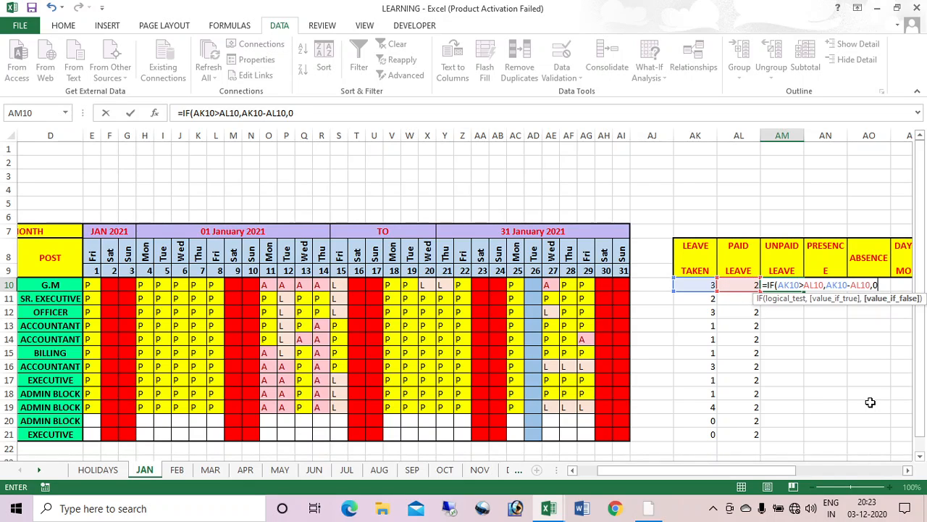
key("Return")
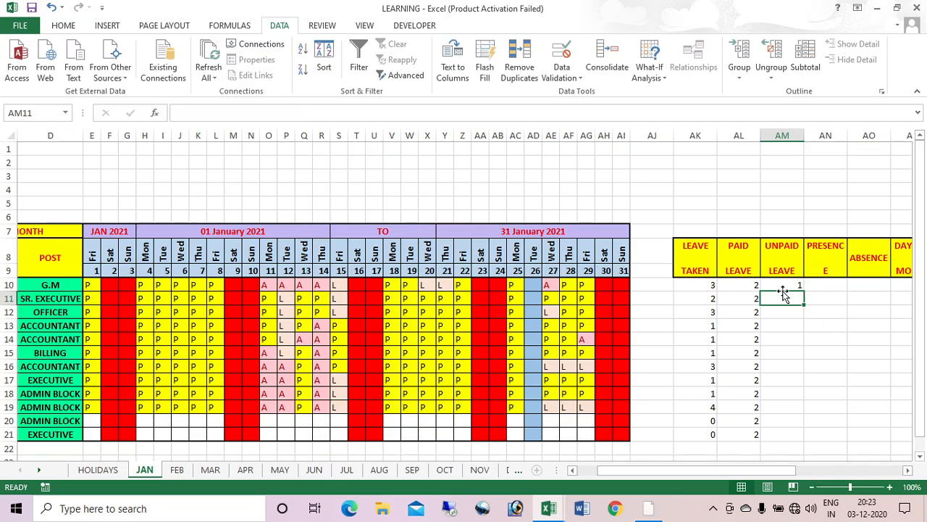
Step: Copy the UNPAID LEAVE formula from AM10 down to row 21
left_click(794, 287)
double_click(805, 290)
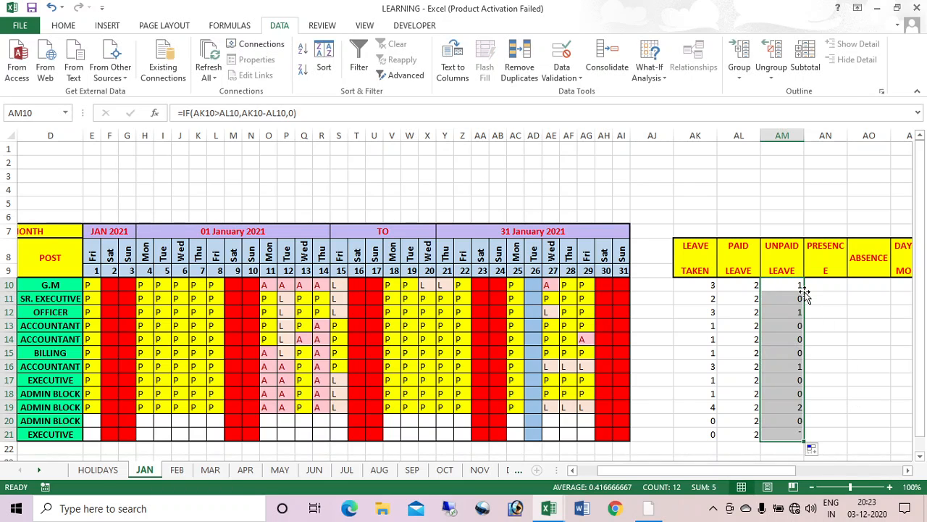
left_click(908, 471)
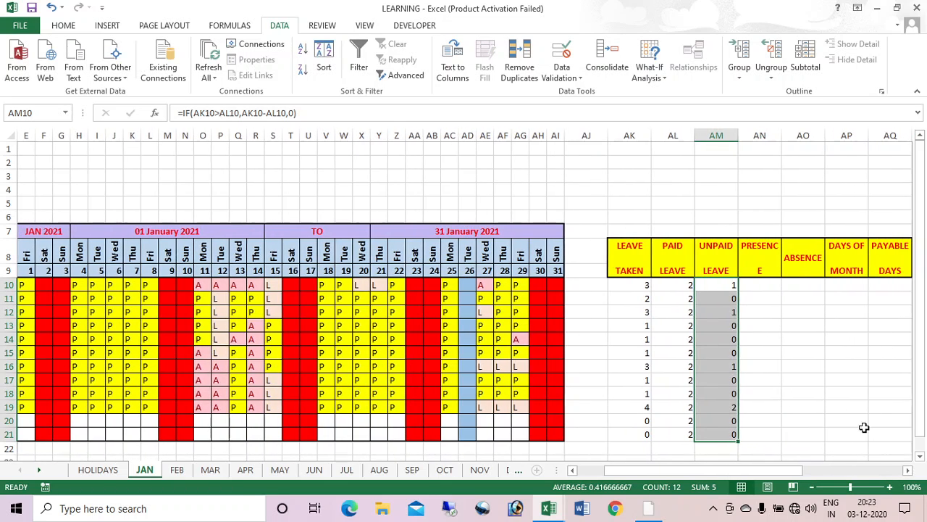
left_click(906, 472)
left_click(909, 472)
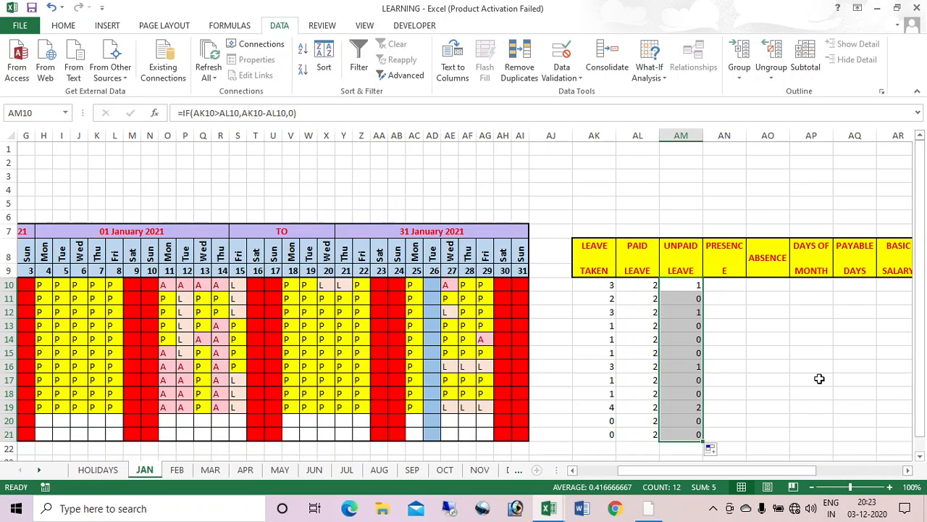
left_click(638, 285)
left_click(601, 286)
left_click(693, 284)
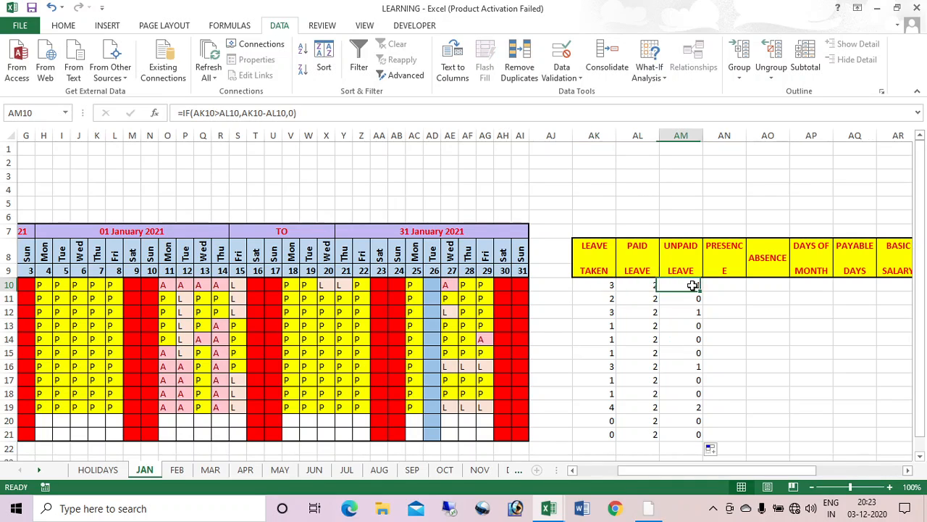
left_click(646, 300)
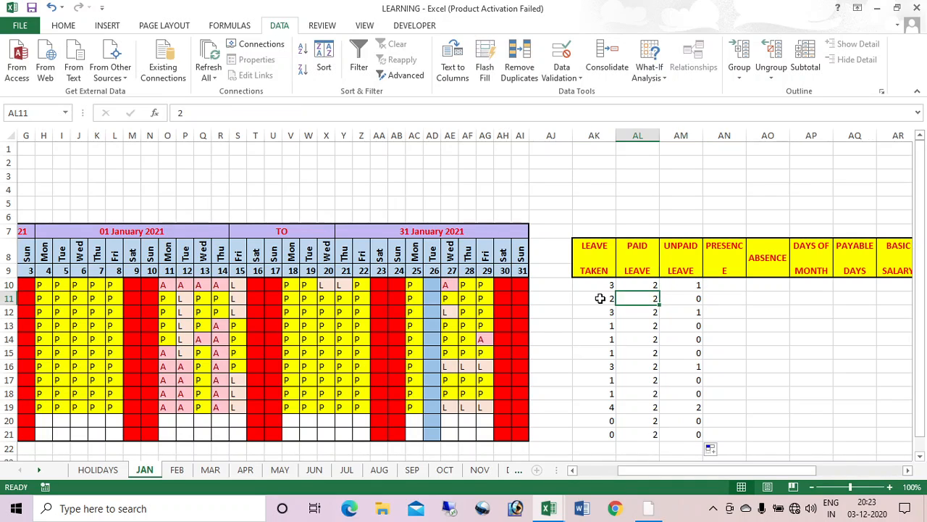
left_click(601, 298)
left_click(693, 299)
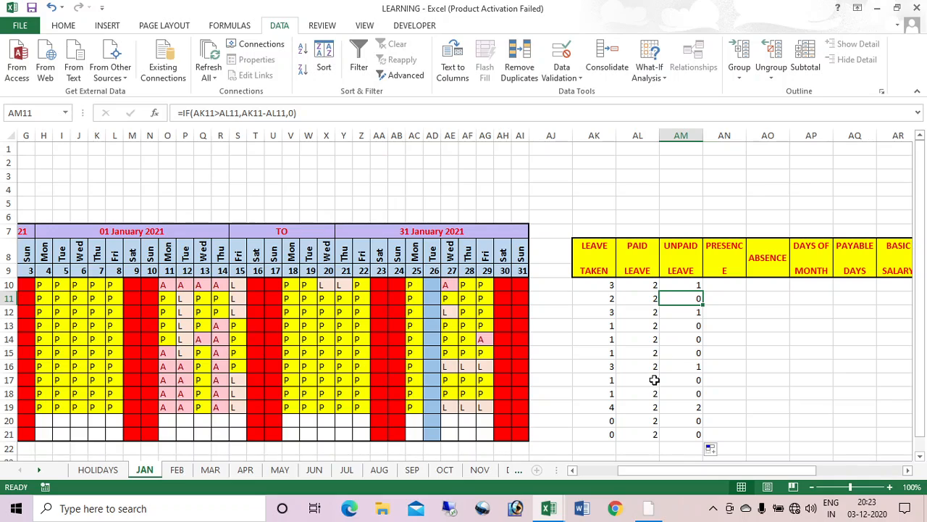
left_click(615, 408)
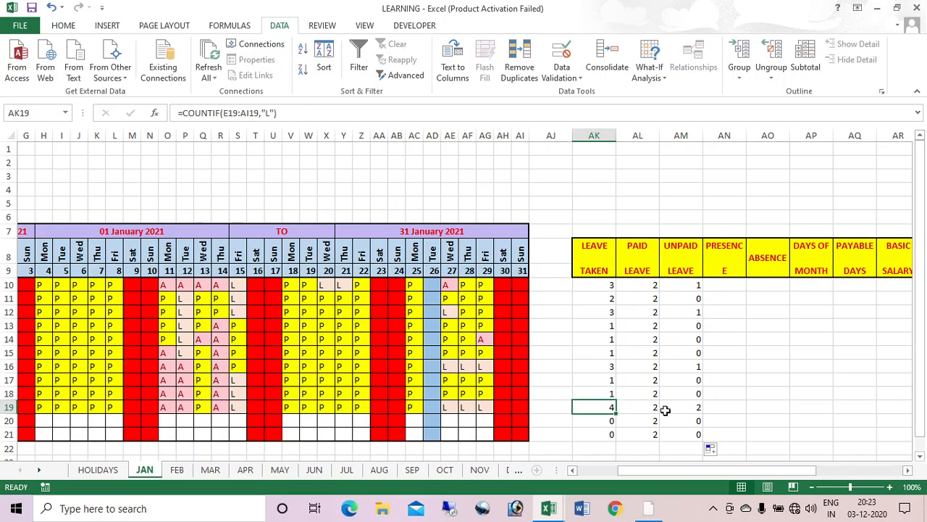
left_click(689, 406)
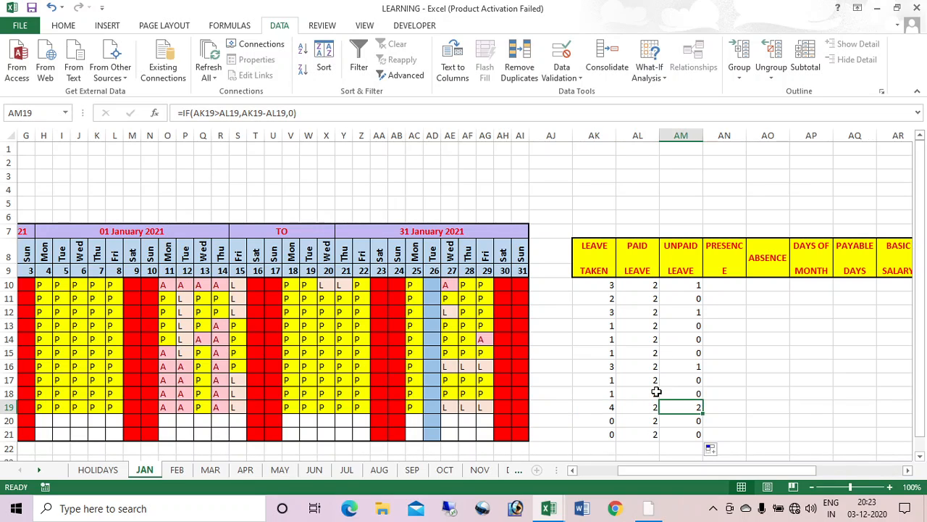
left_click(726, 288)
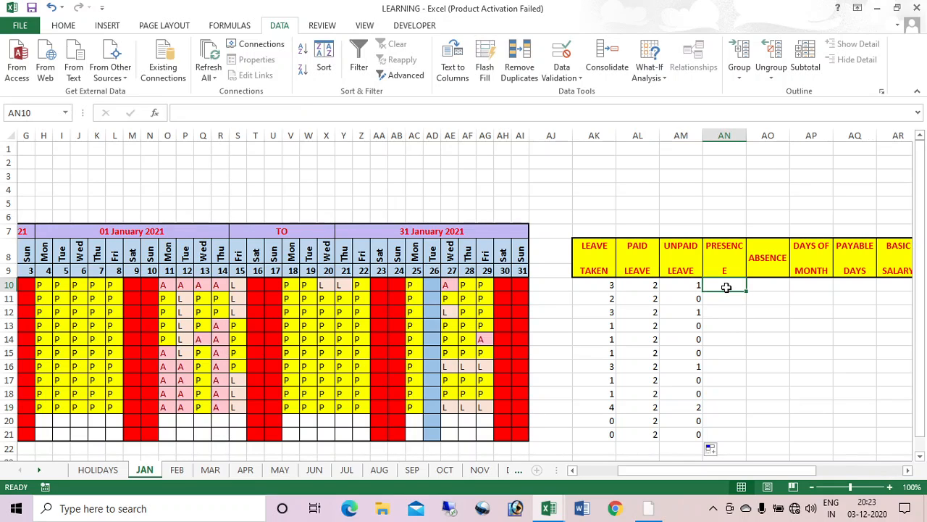
left_click(604, 284)
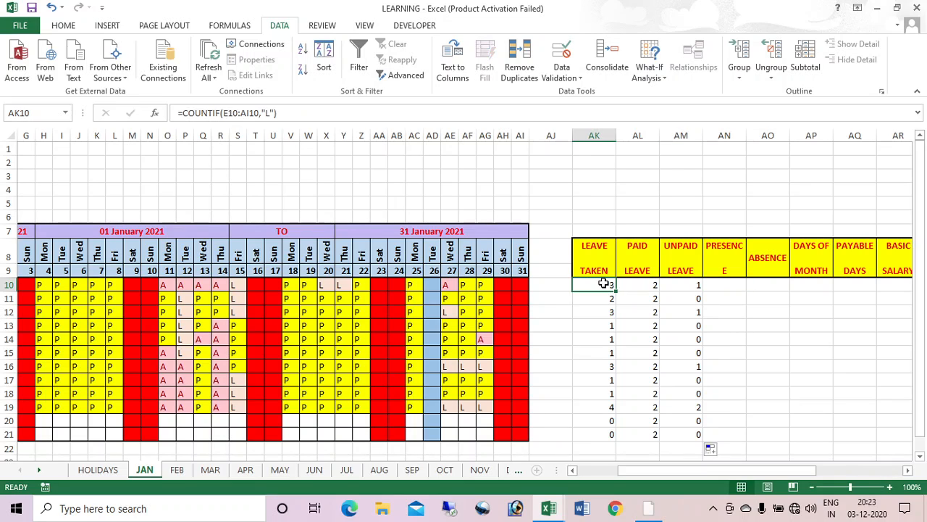
left_click(279, 114)
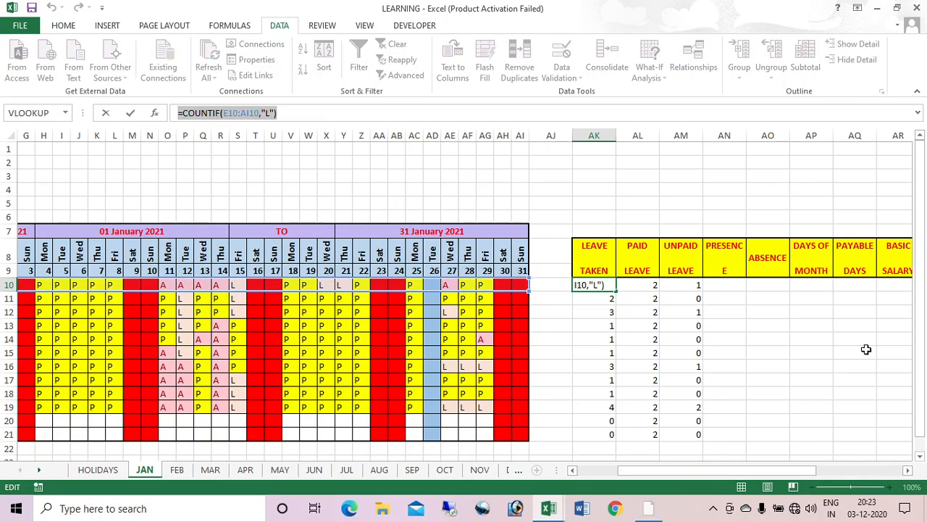
Step: Count P days in AN10 with the COUNTIF criterion changed to "P", filled down to row 21
key("Return")
left_click(725, 284)
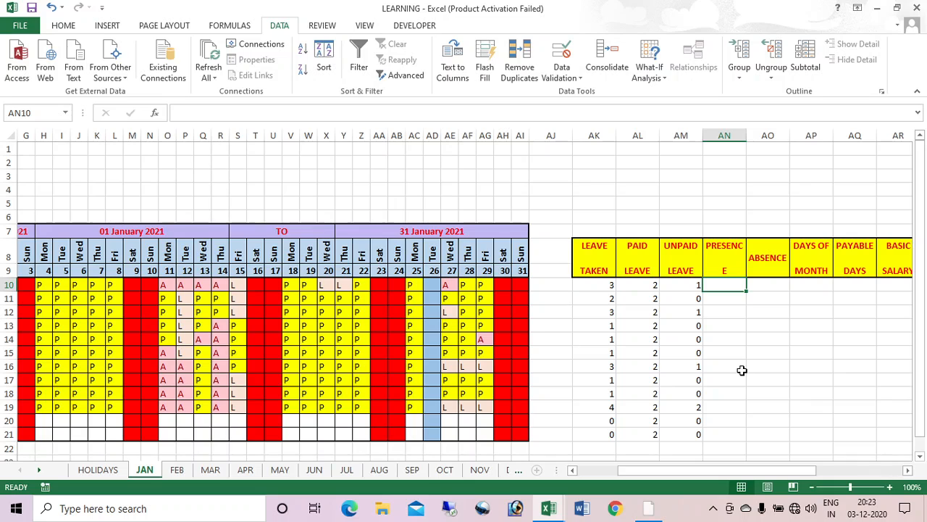
key("F2")
type("=COUNTIF(E10:AI10,\"L\")")
key("Return")
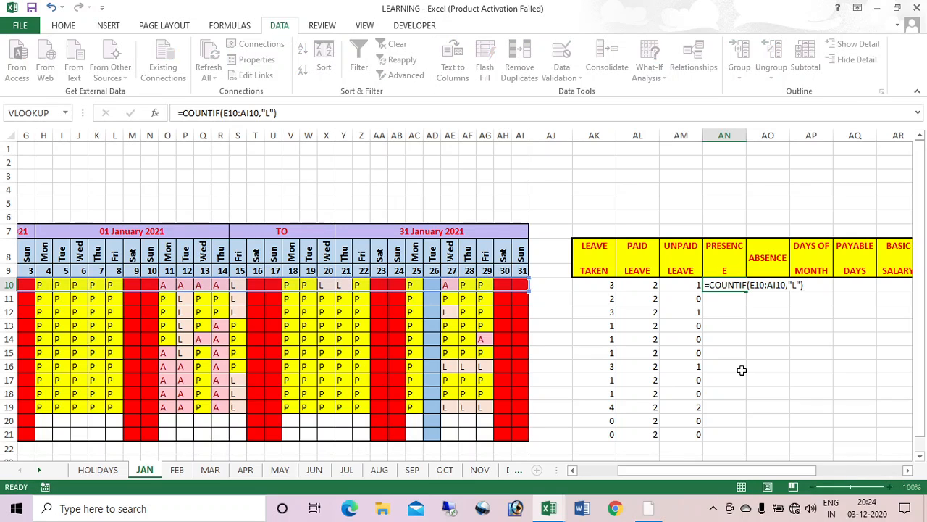
left_click(731, 287)
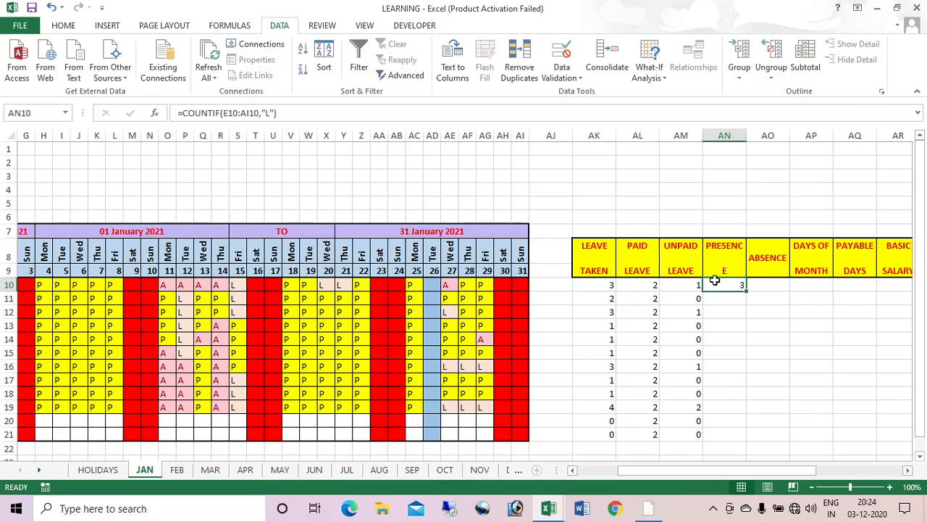
left_click(265, 112)
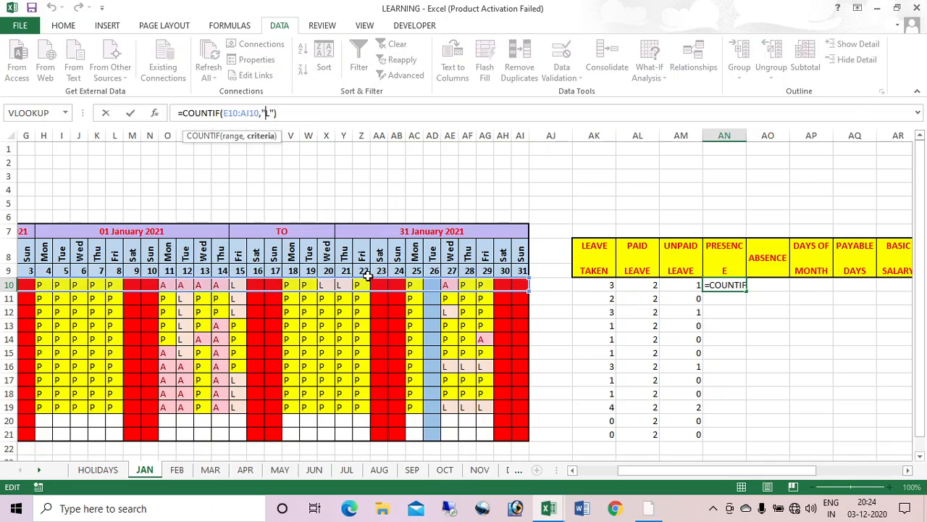
key("Delete")
type("P")
key("Return")
left_click(749, 287)
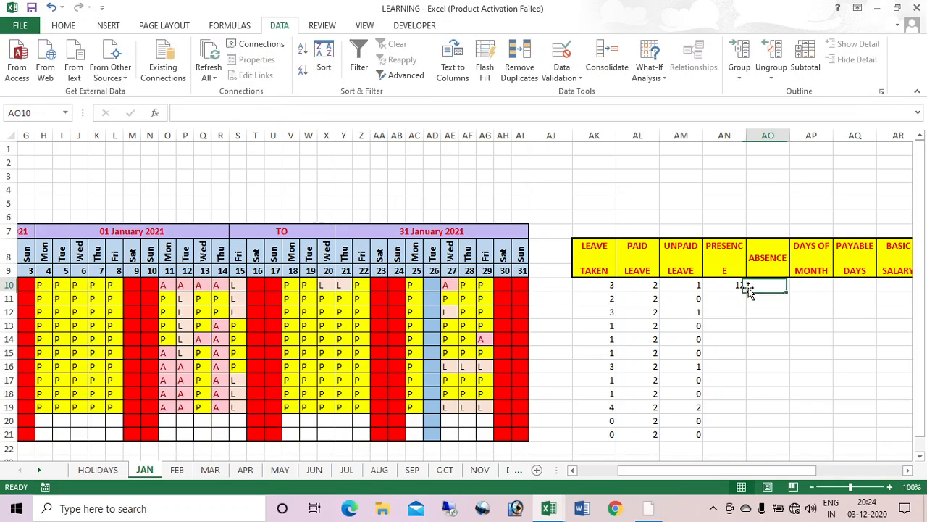
left_click(739, 284)
double_click(744, 291)
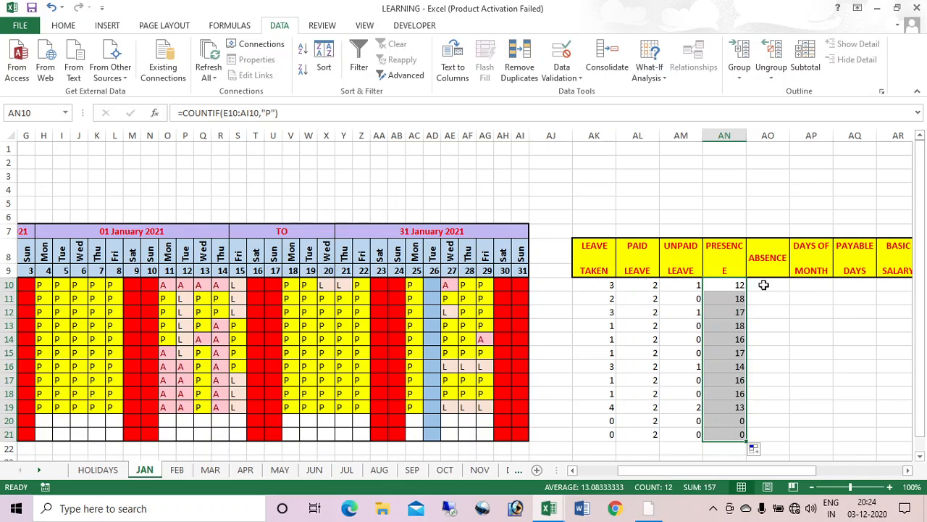
Step: Count A days in AO10 with =COUNTIF(E10:AI10,"A") and fill it down to row 21
left_click(768, 285)
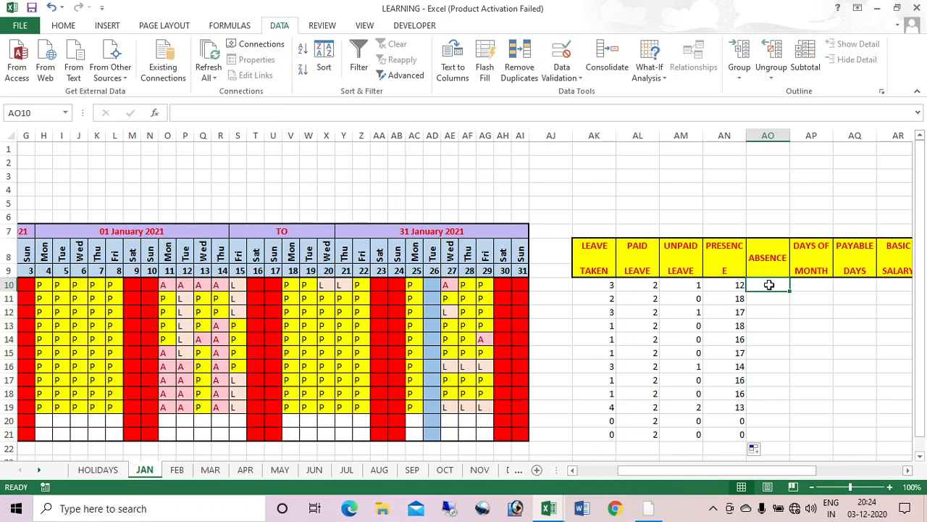
double_click(770, 286)
type("=COUNTIF(E10:AI10,\"L\")")
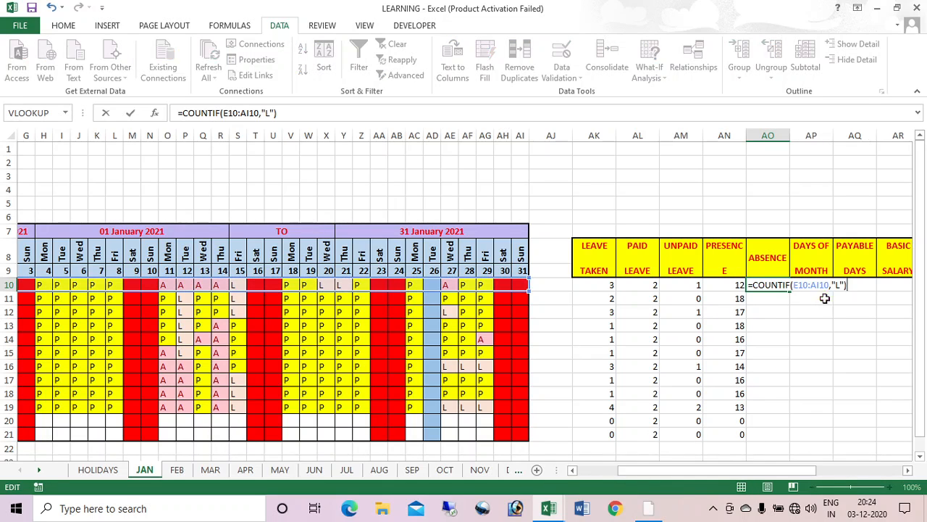
left_click(840, 286)
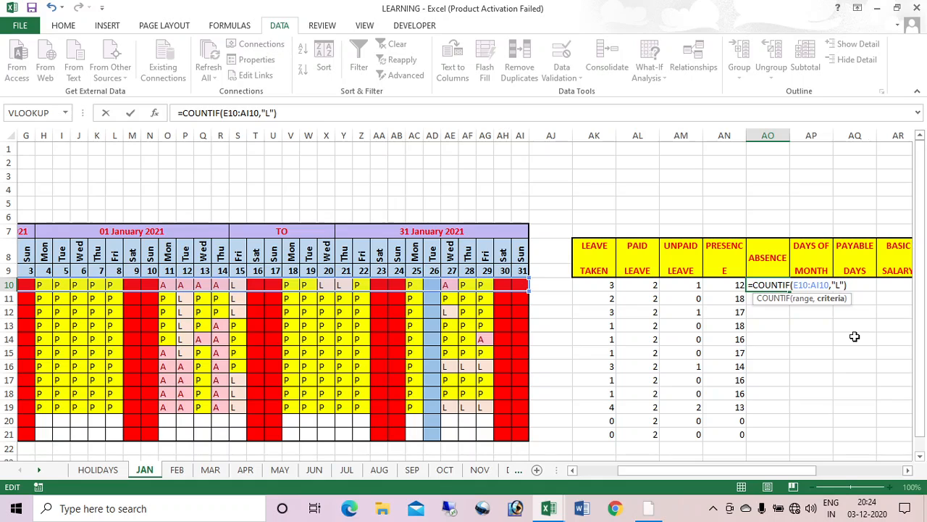
key("BackSpace")
type("A")
key("Return")
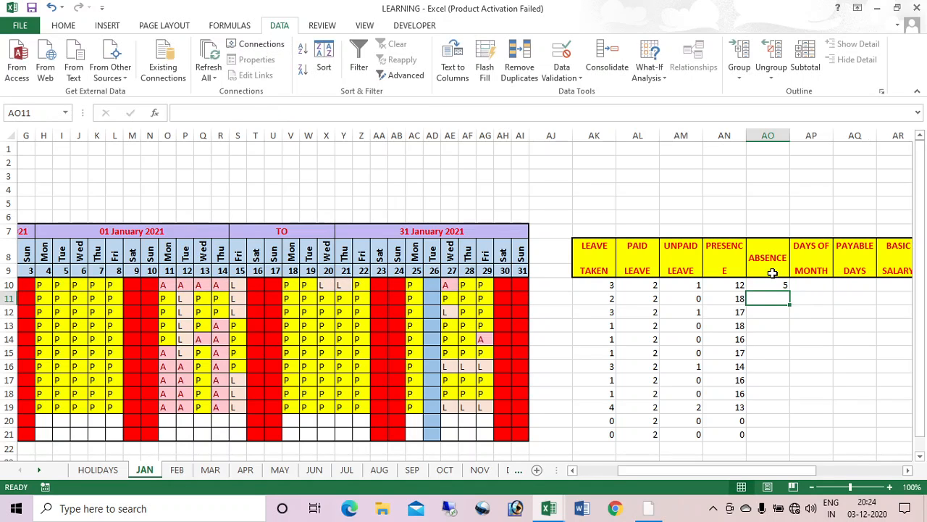
left_click(772, 286)
double_click(790, 291)
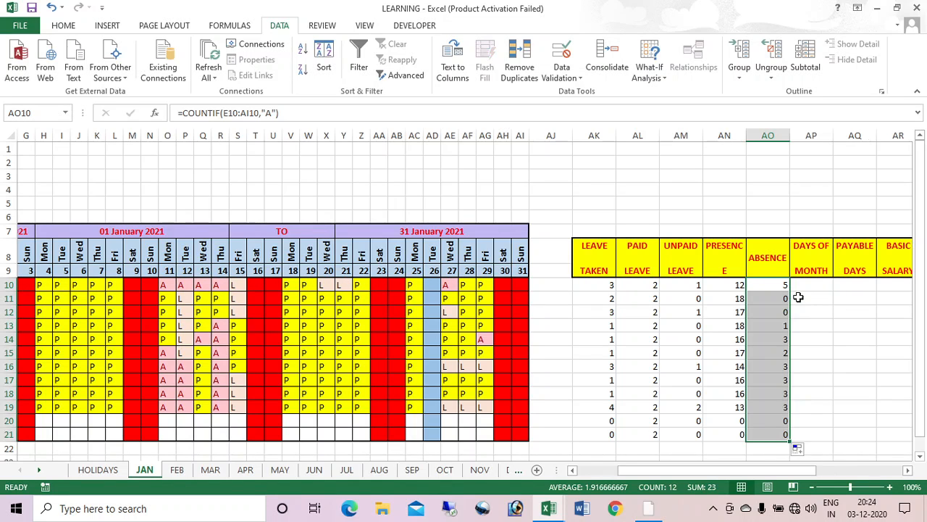
left_click(800, 290)
type("=")
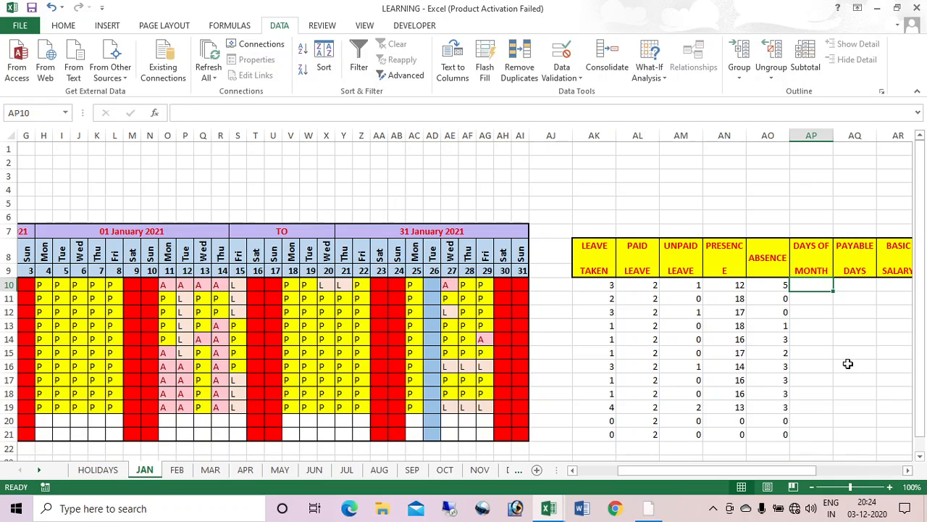
type("DAY(")
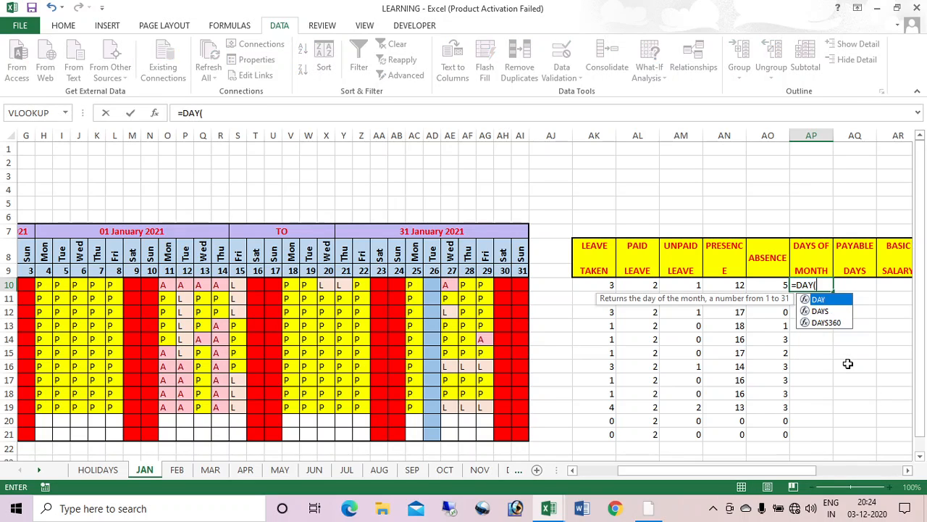
Step: Enter =DAY($Y$7) in AP10 and fill 31 down DAYS OF MONTH to row 21
left_click(473, 230)
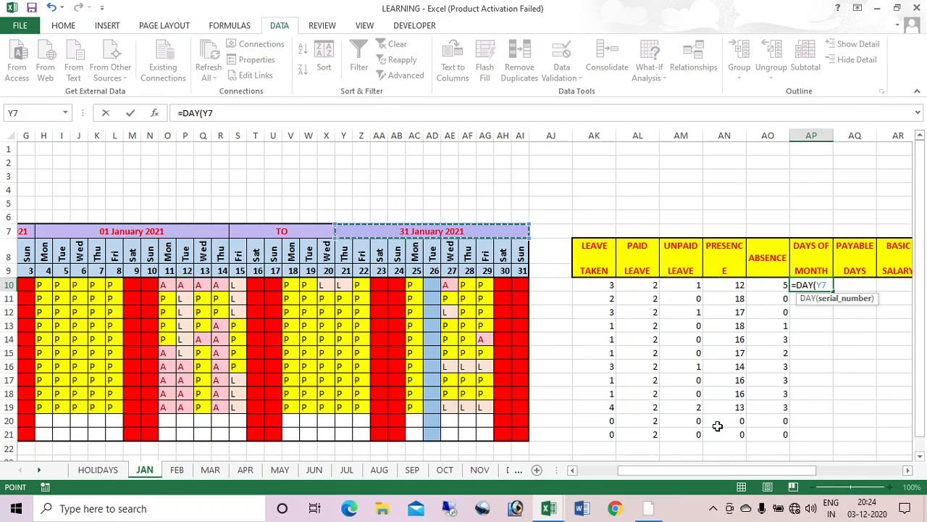
key("F4")
type(")")
key("Return")
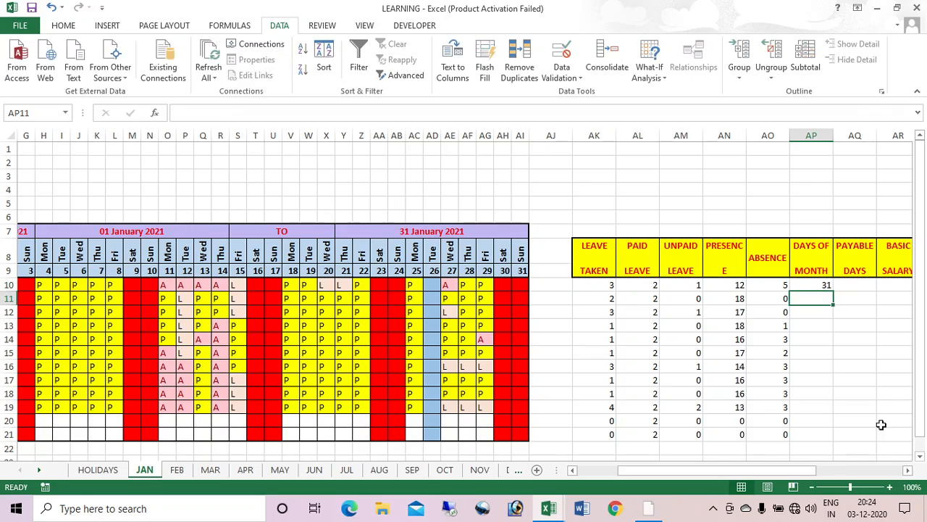
left_click(820, 285)
double_click(834, 291)
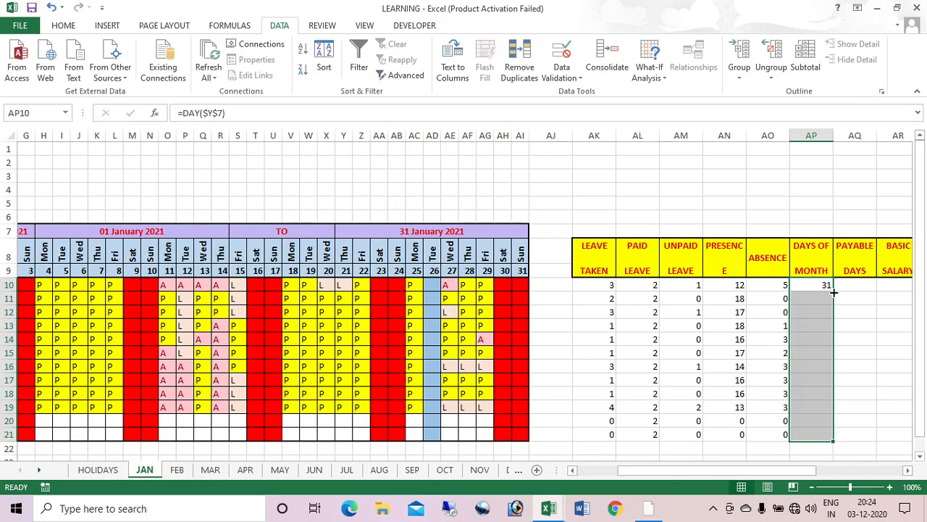
key("Right")
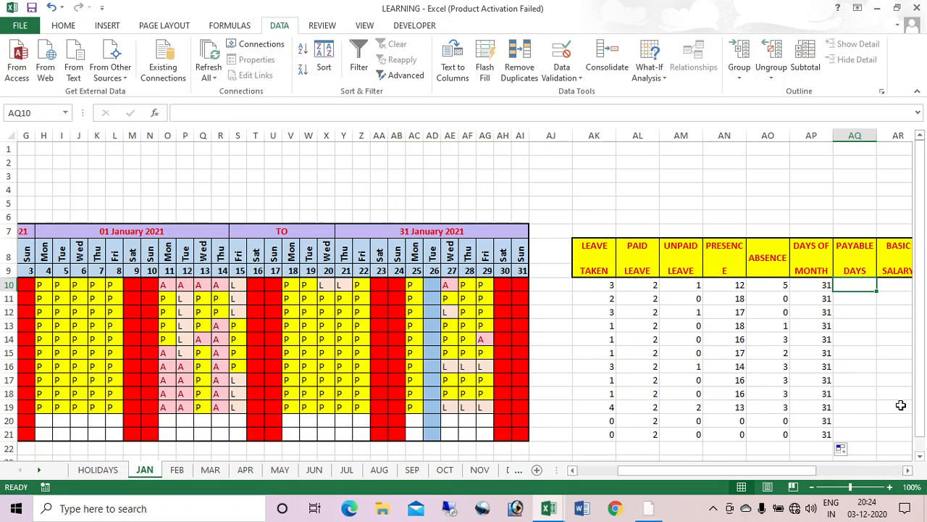
Step: Enter =AP10-(AO10+AM10) in AQ10 and fill PAYABLE DAYS down to row 21
type("=")
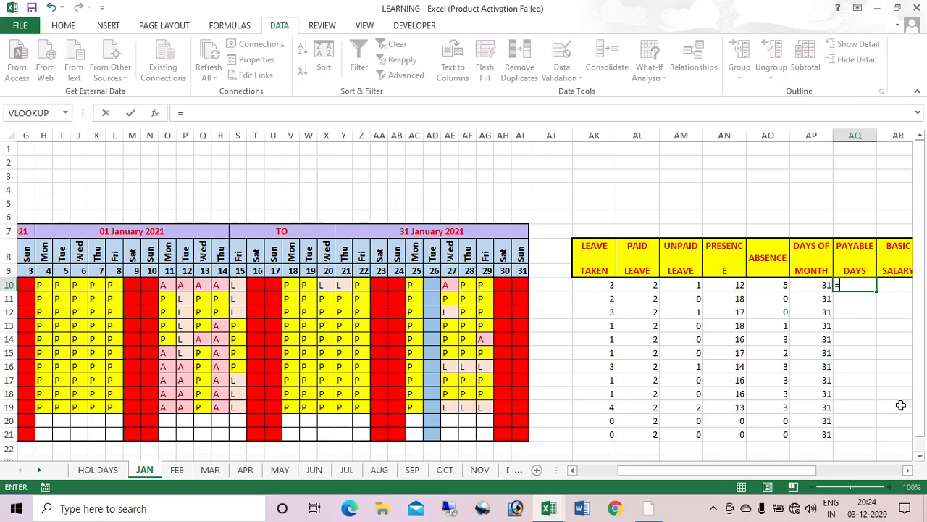
left_click(811, 289)
type("-")
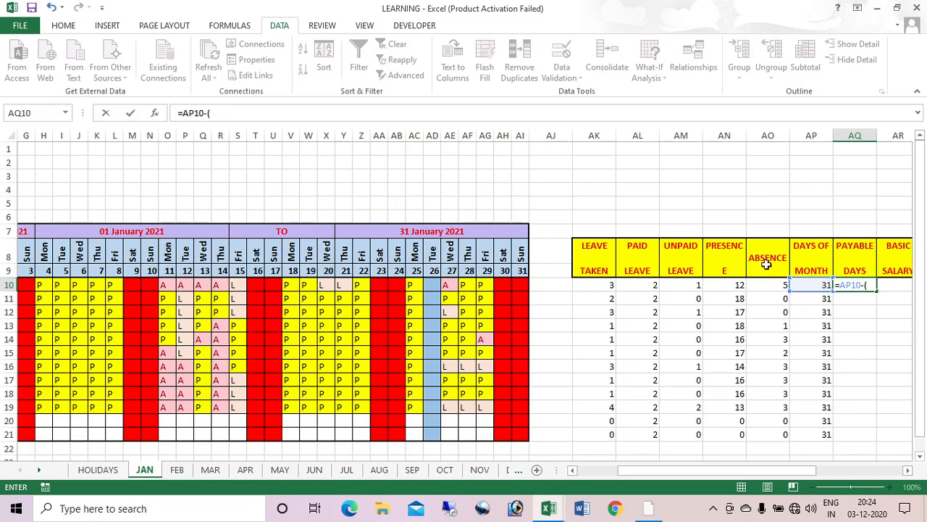
type("(")
left_click(759, 284)
type("+")
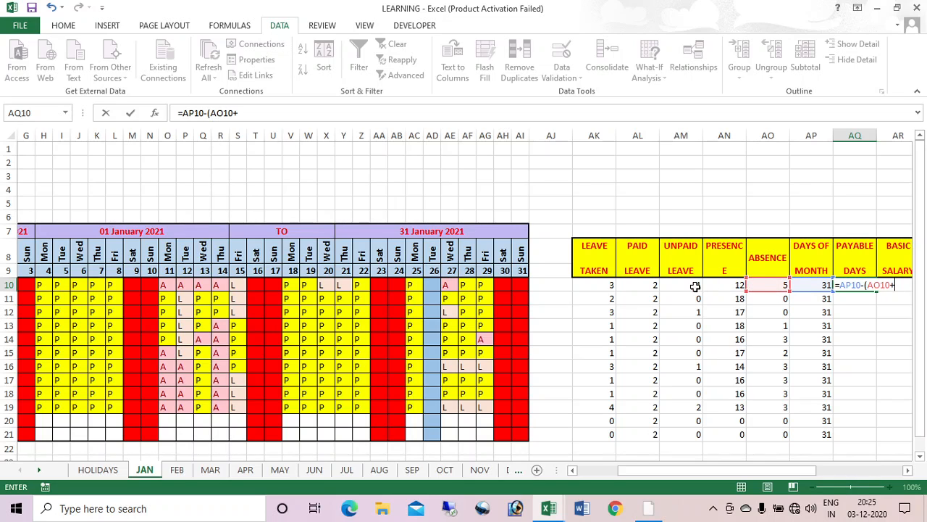
left_click(695, 287)
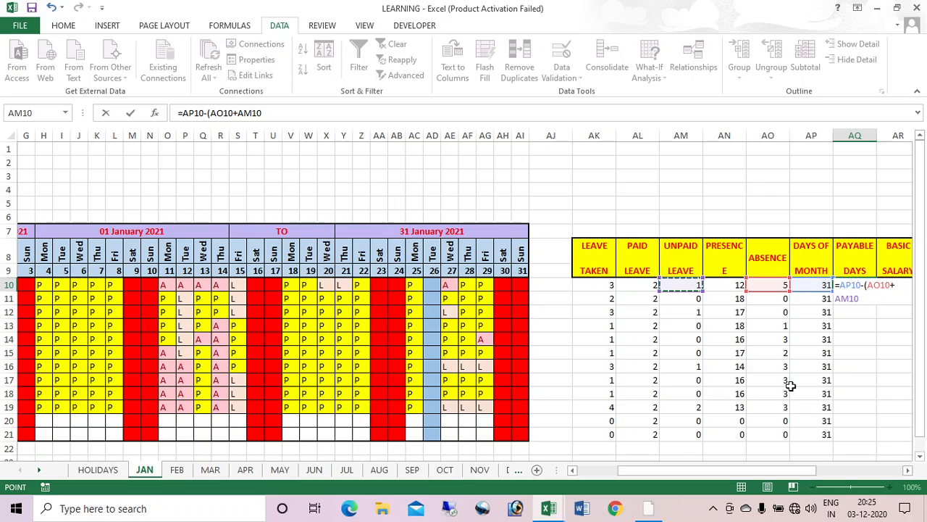
type(")")
key("Return")
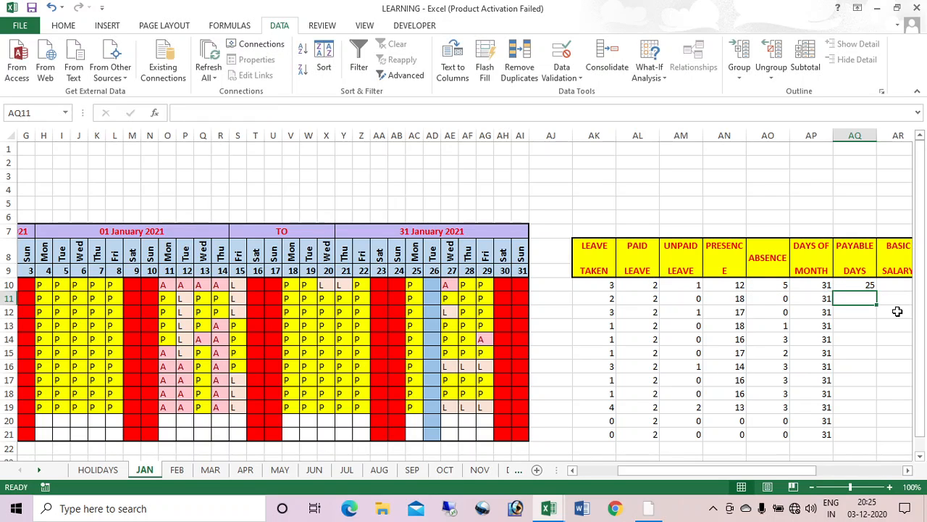
left_click(765, 286)
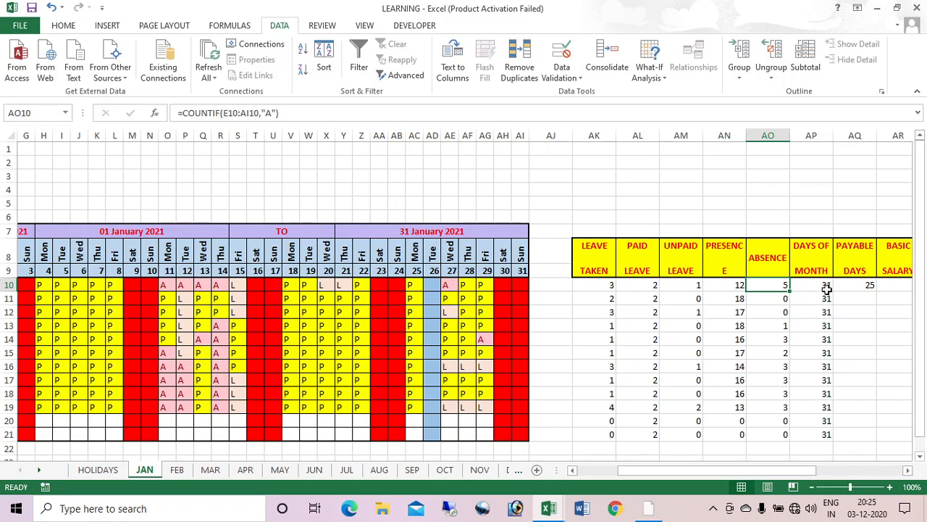
left_click(860, 288)
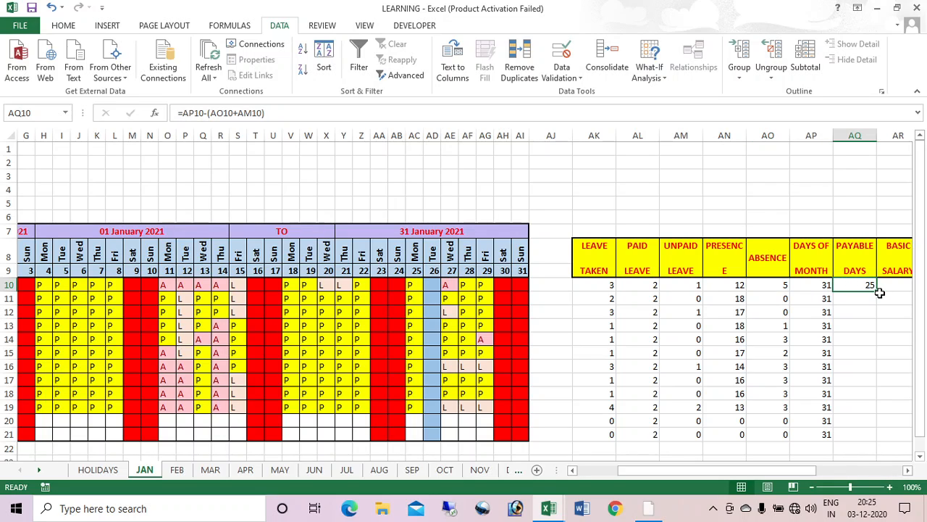
double_click(877, 291)
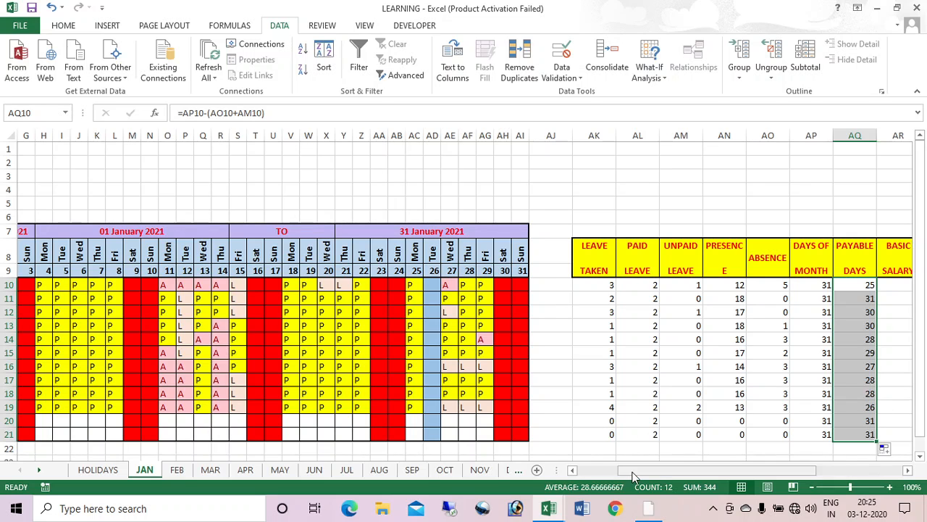
left_click_drag(631, 472, 683, 471)
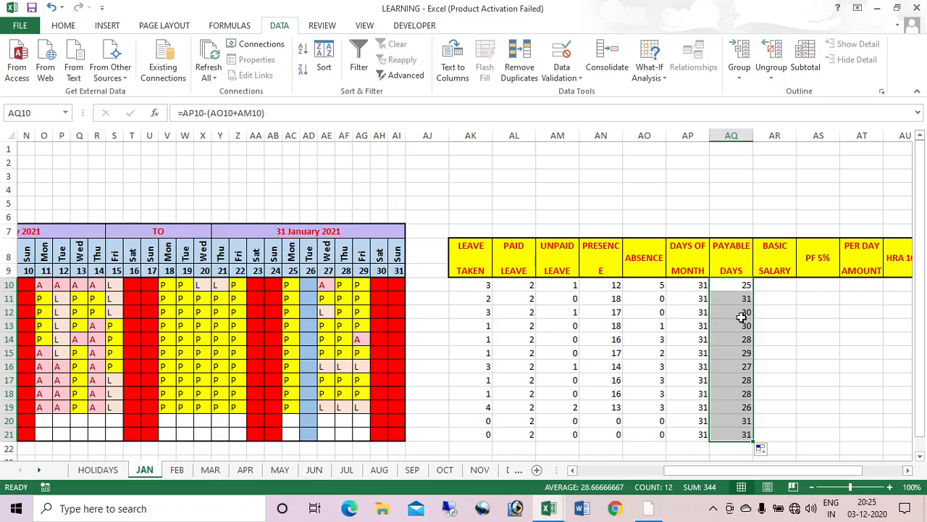
Step: Change AQ10 to =IF(AN10=0,0,AP10-(AO10+AM10)) and refill it down to AQ21
left_click(732, 284)
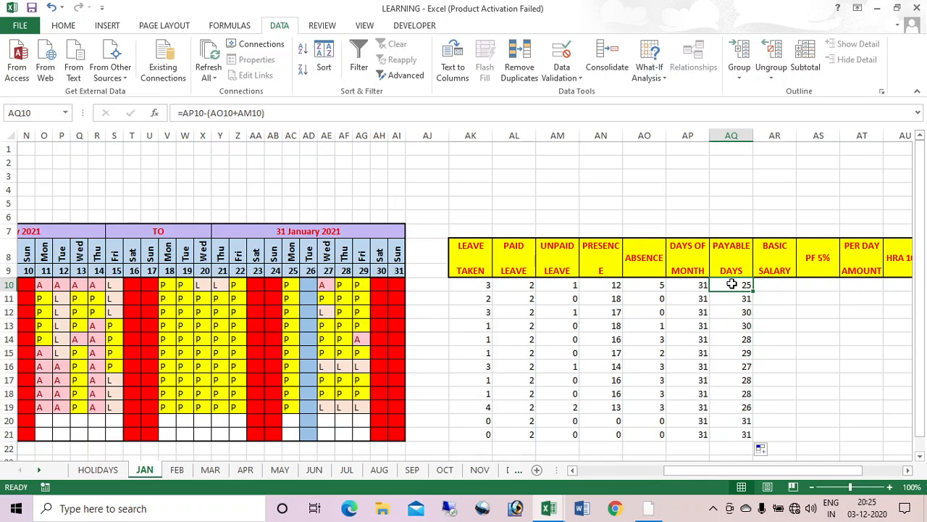
left_click(184, 113)
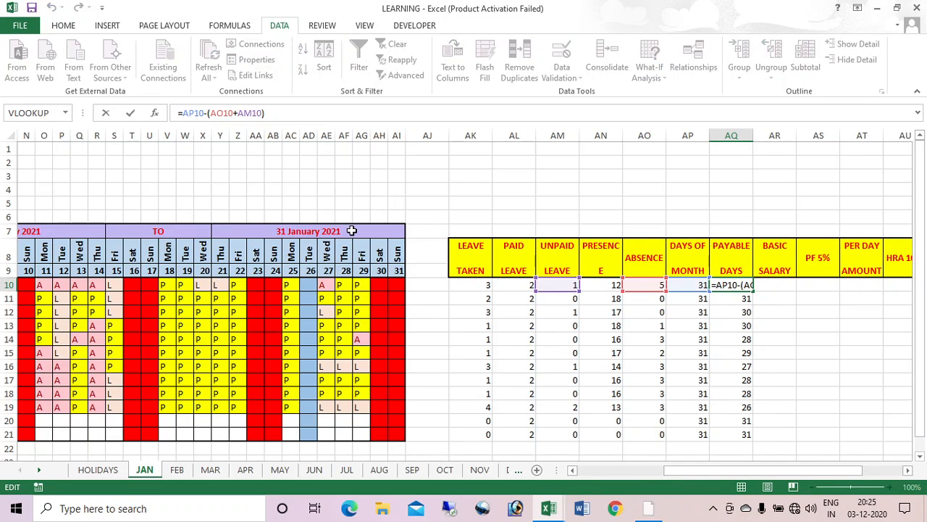
type("IF")
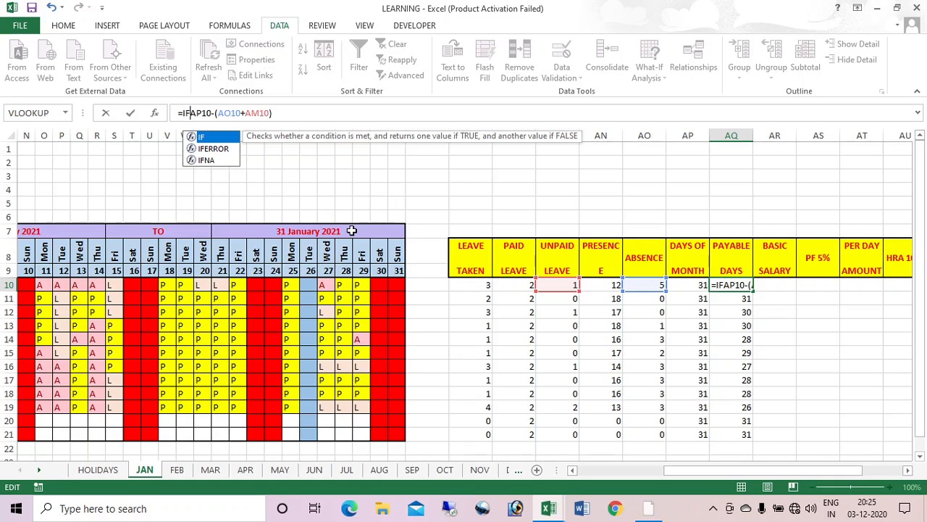
type("(")
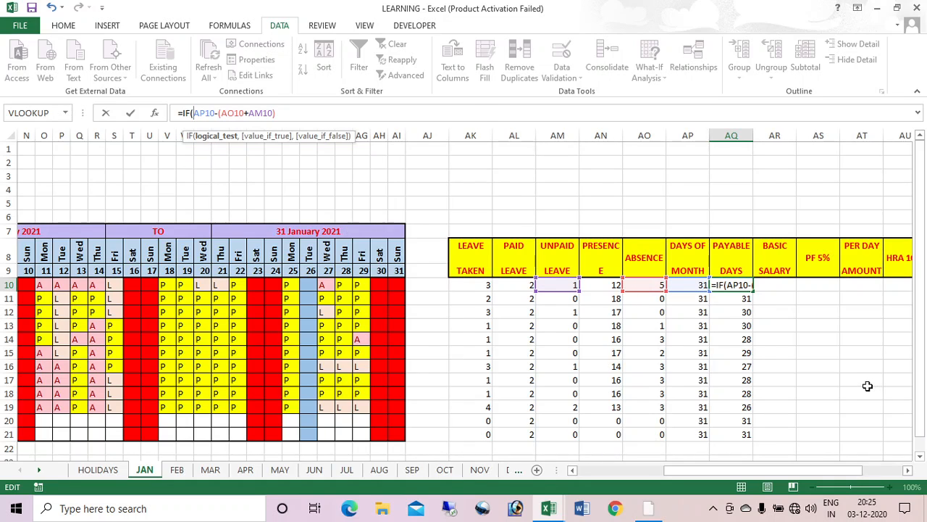
left_click(603, 284)
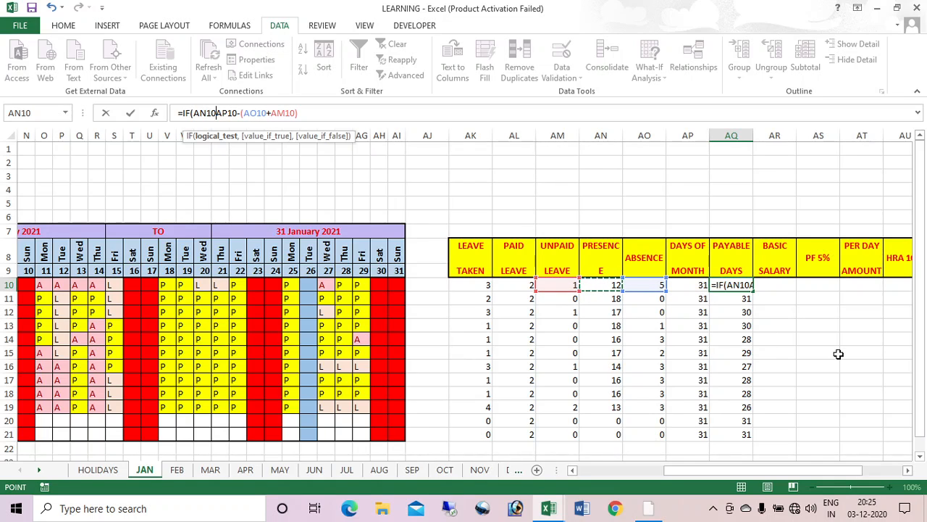
type("=")
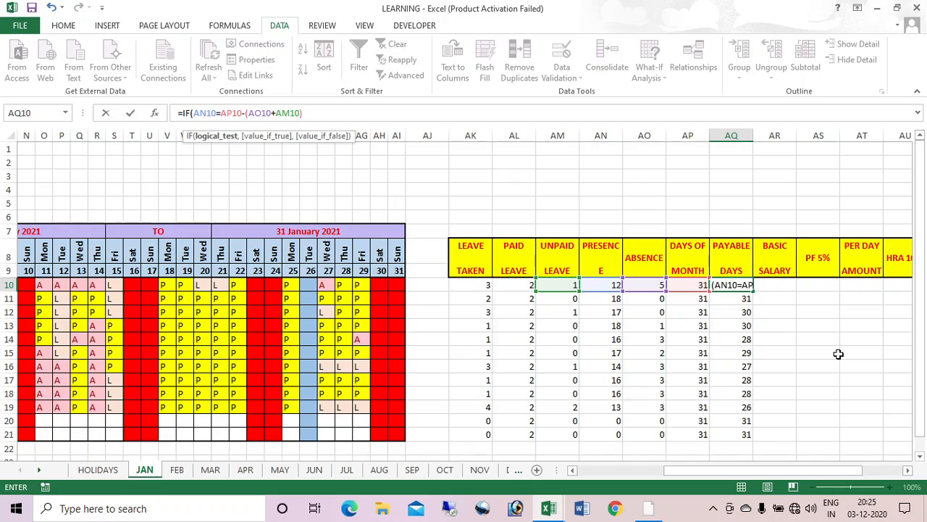
type("0,")
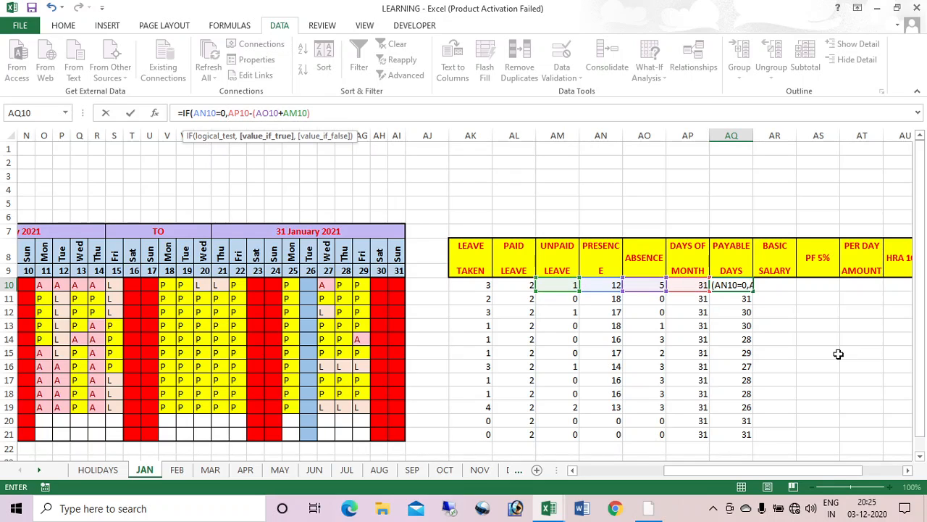
type("0,")
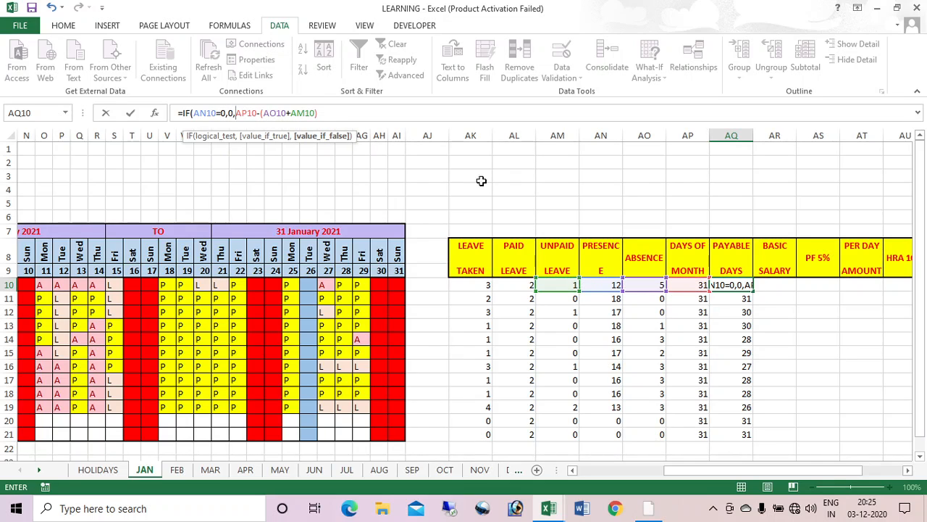
left_click(346, 118)
key("Return")
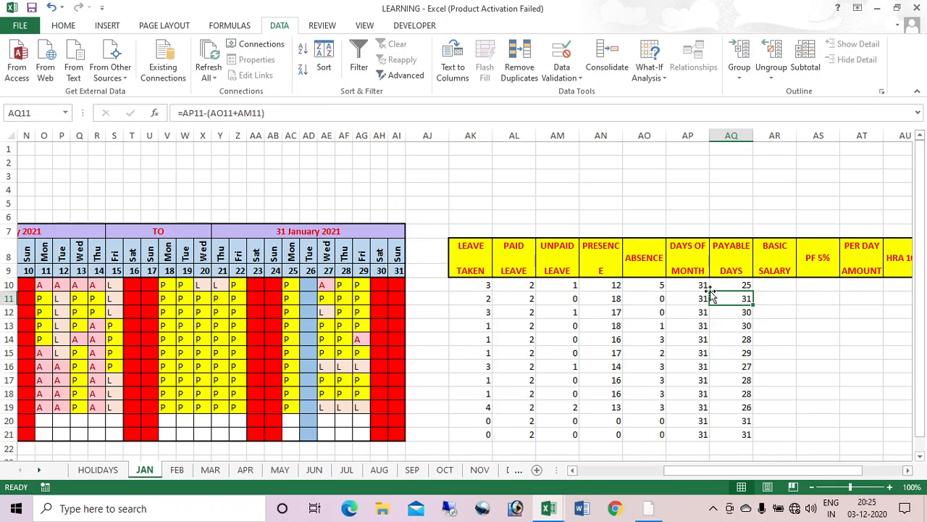
left_click(739, 284)
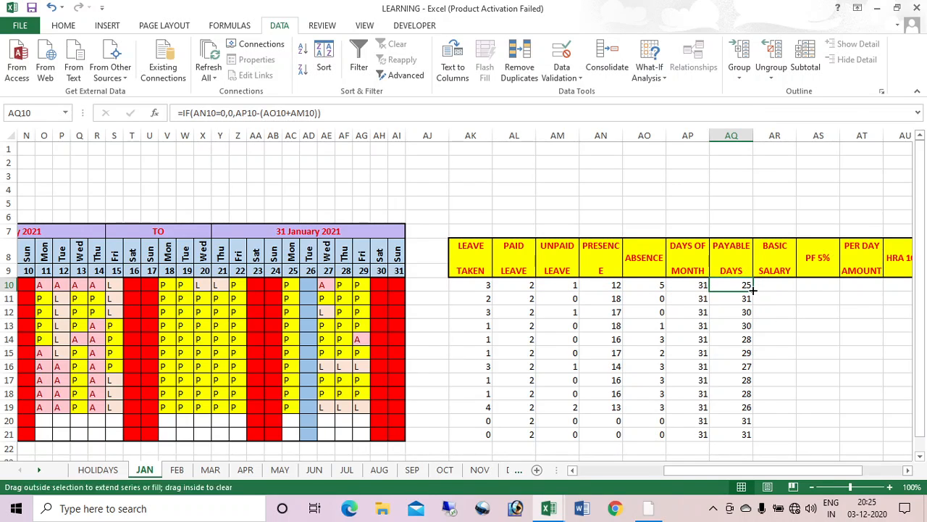
double_click(753, 291)
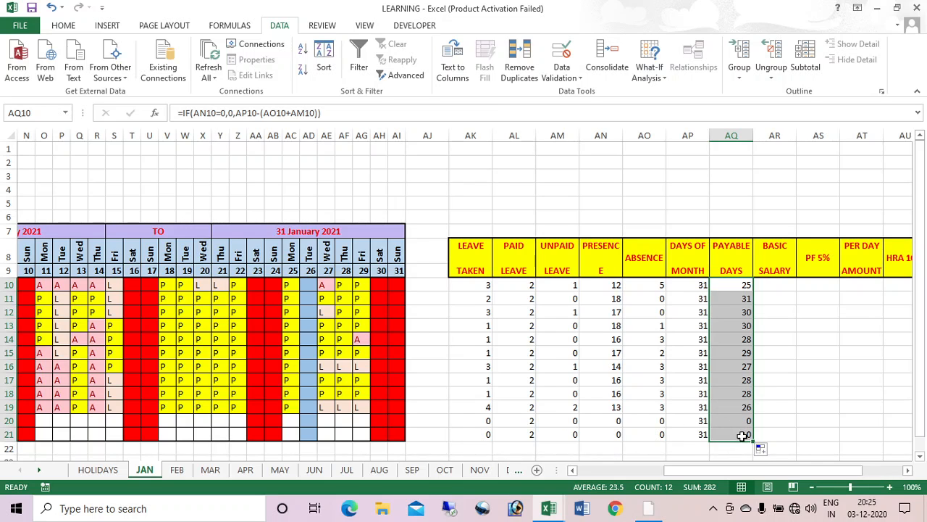
left_click(775, 287)
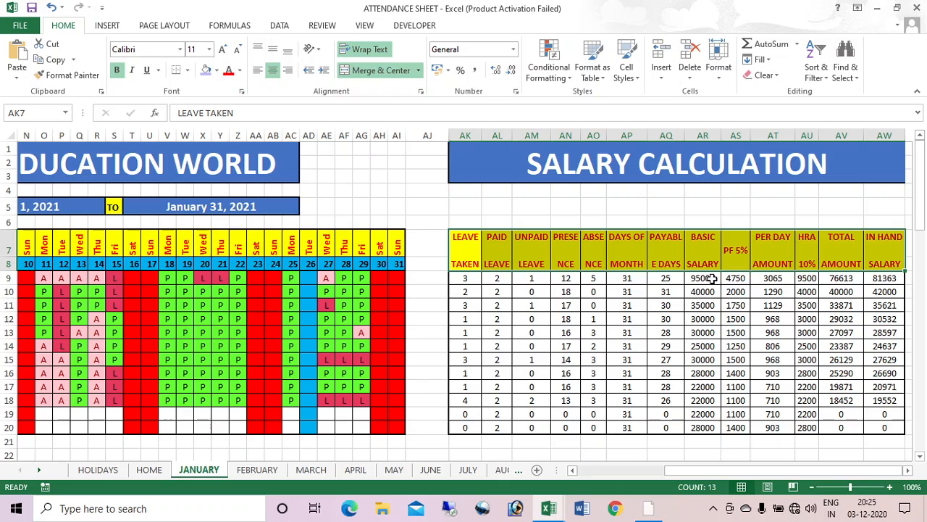
Step: Copy the basic salaries from the ATTENDANCE SHEET workbook into BASIC SALARY starting at AR10
left_click(703, 278)
key("ctrl+shift+Down")
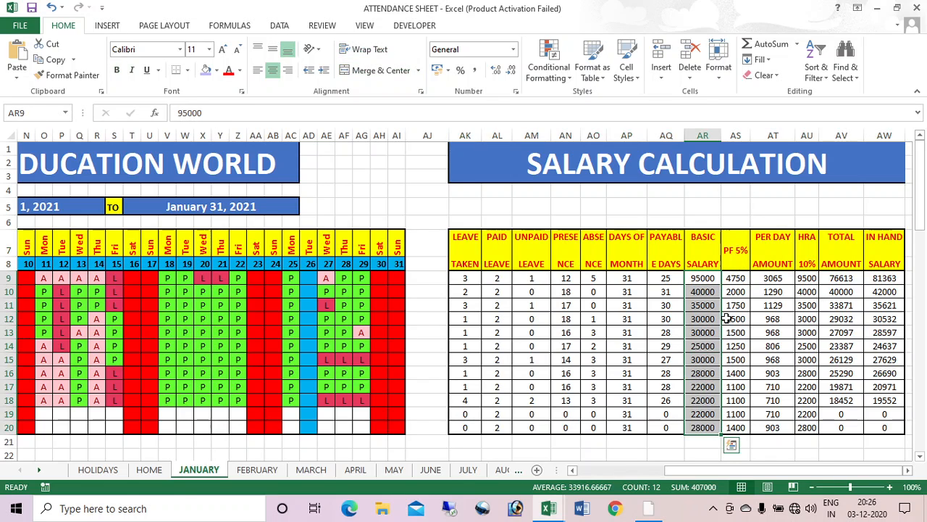
key("ctrl+c")
key("alt+Tab")
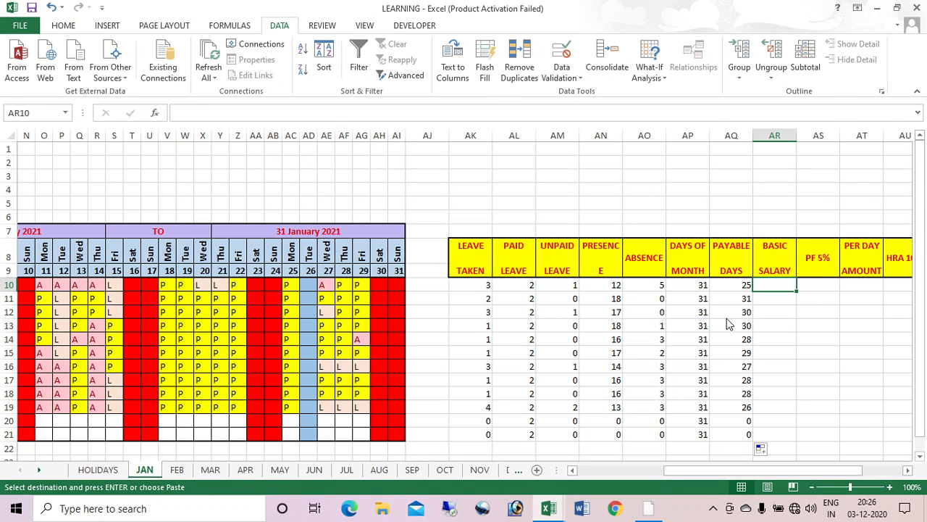
key("ctrl+v")
Step: Calculate PF 5% as =AR10*5% in AS10 and fill it down to row 21
left_click(814, 285)
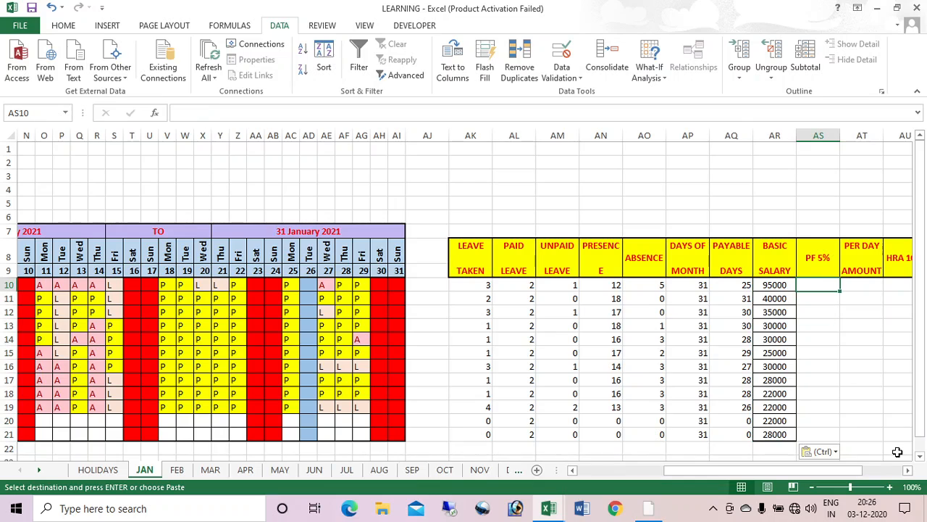
type("=")
key("Left")
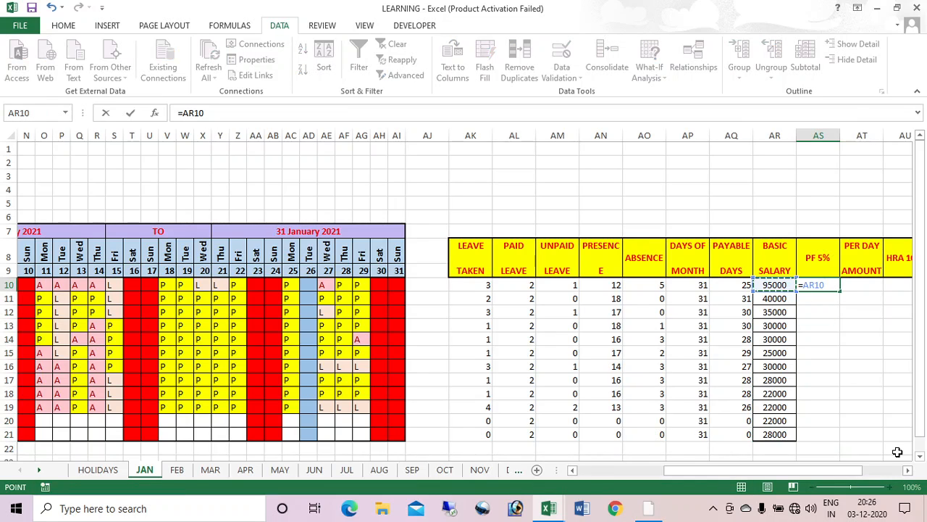
type("*5%")
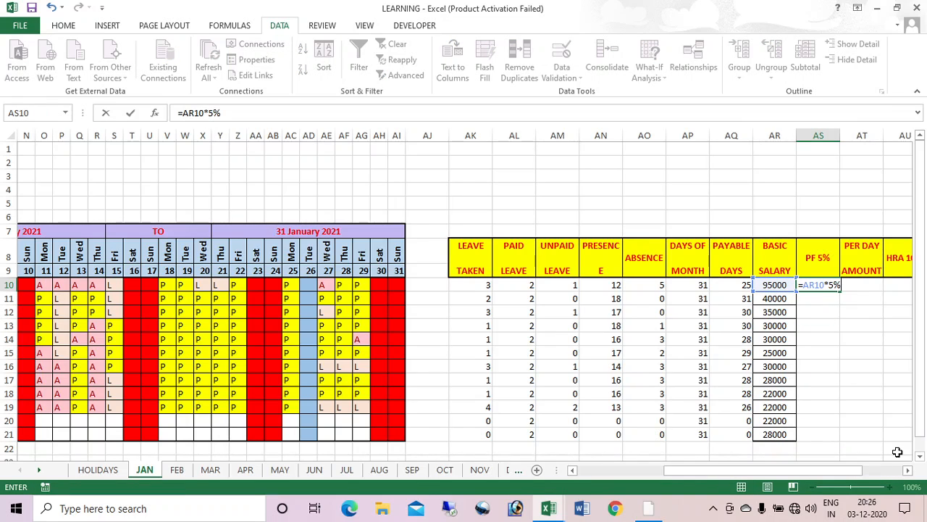
key("Return")
left_click(831, 285)
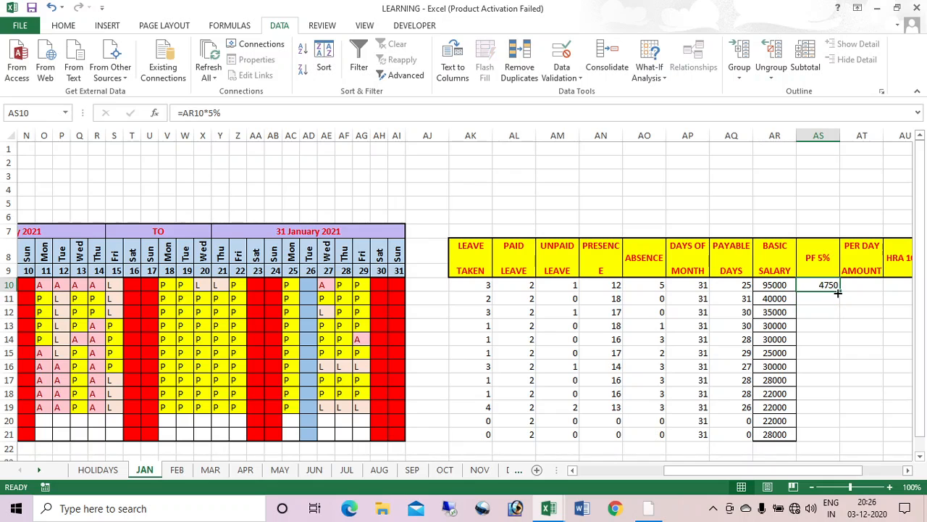
left_click_drag(838, 292, 838, 436)
scroll(825, 346, "right", 2)
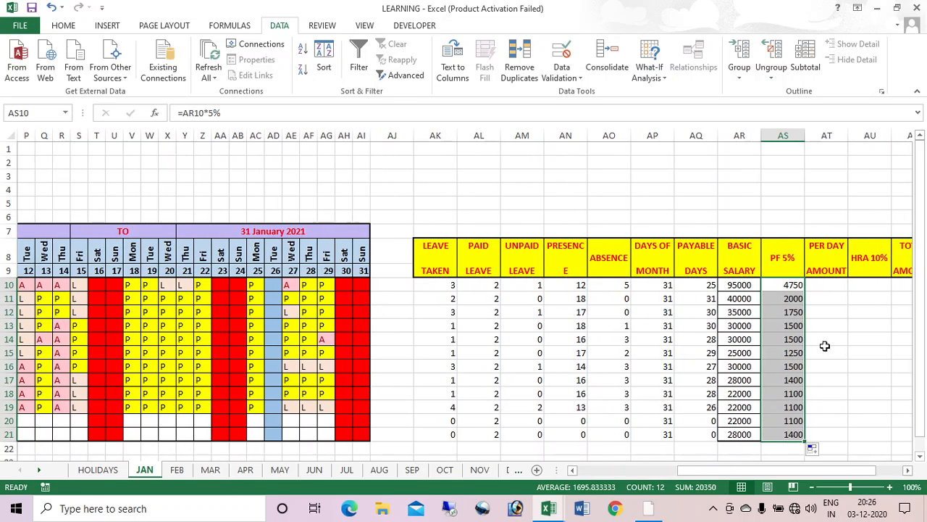
left_click(908, 469)
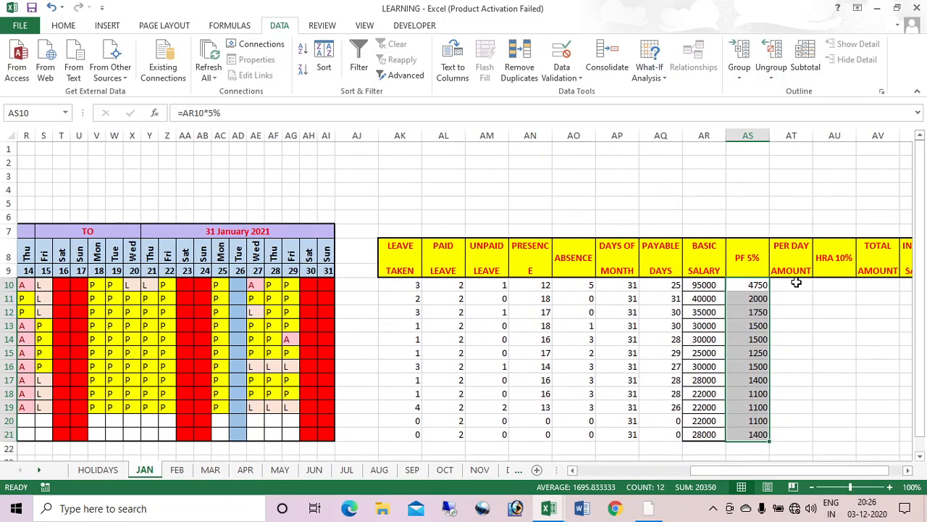
Step: Enter the per-day amount =AR10/AP10 in AT10, giving 3064.516
left_click(796, 283)
type("=")
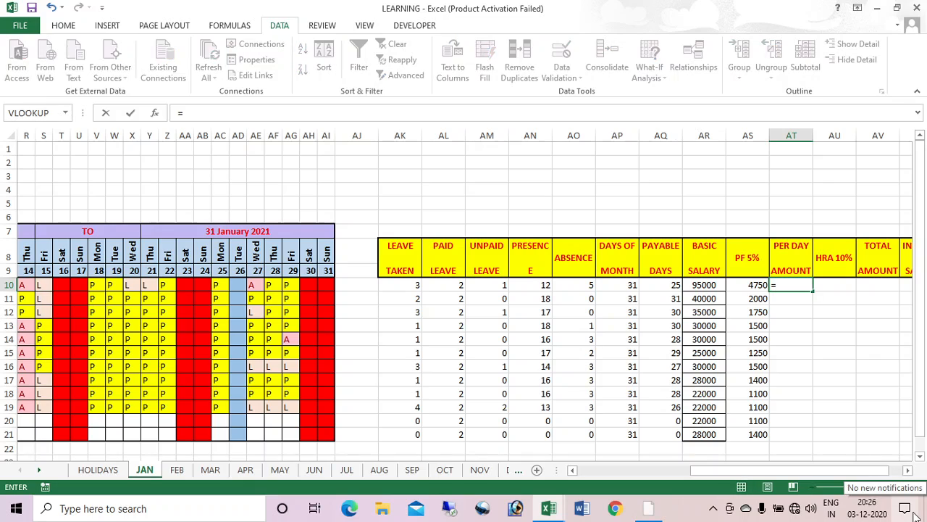
key("Left")
key("Left")
type("*")
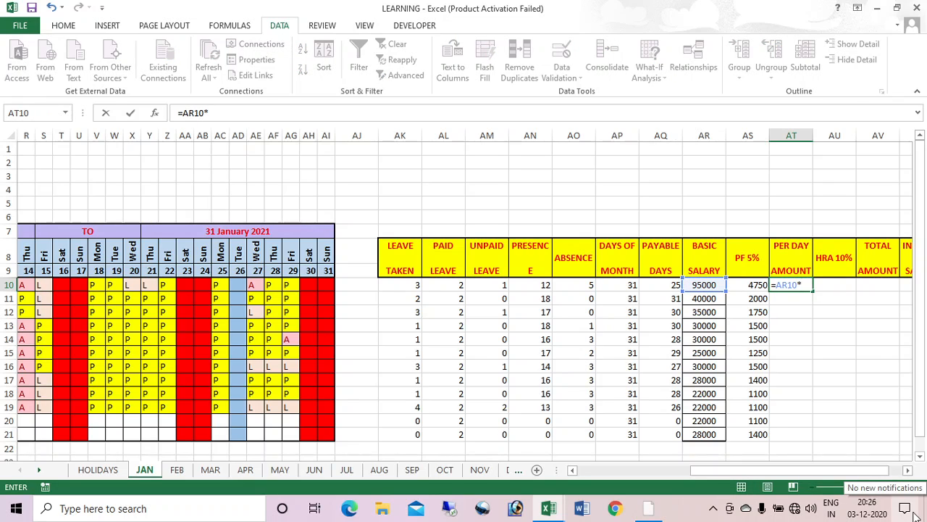
key("BackSpace")
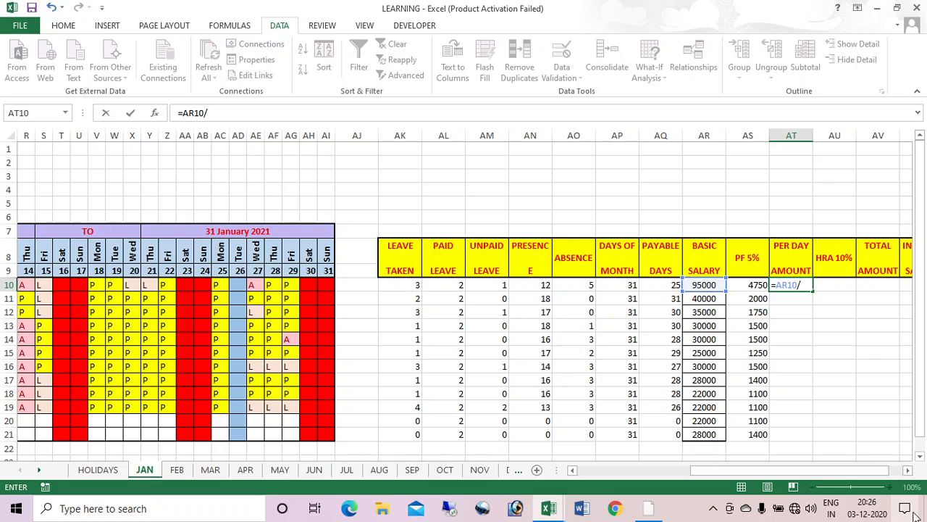
type("/")
key("Left")
key("Left")
key("Left")
key("Left")
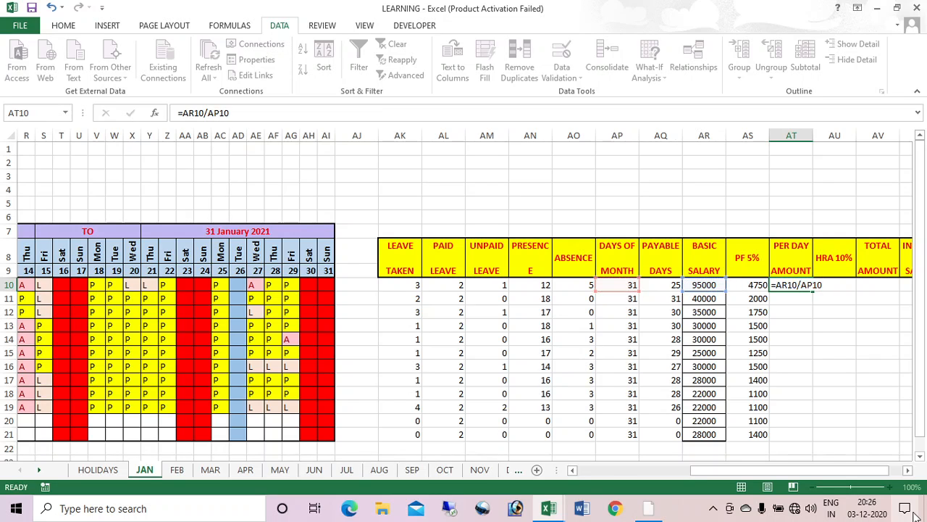
key("Return")
Step: Fill PER DAY AMOUNT down to row 21 and add HRA 10% as =AR10*10% down column AU
left_click(797, 285)
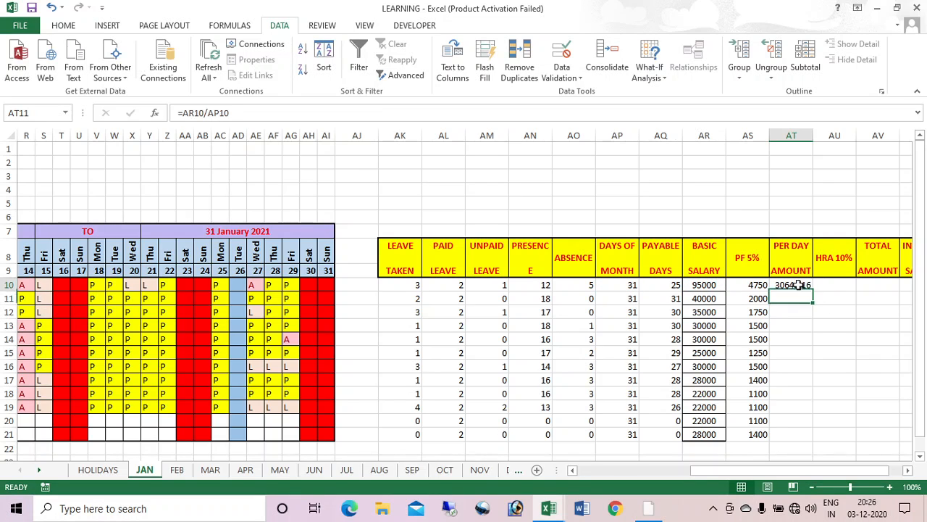
double_click(812, 289)
left_click(834, 288)
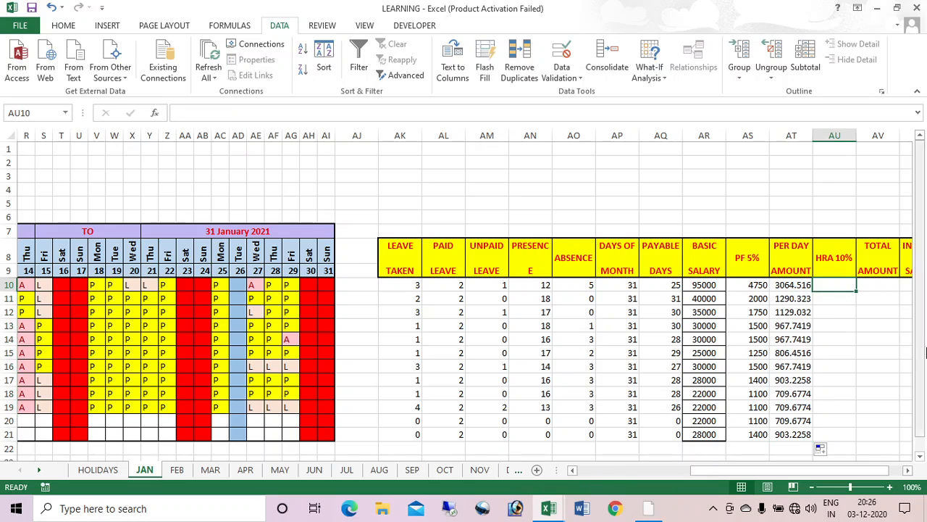
type("=")
key("Left")
key("Left")
key("Left")
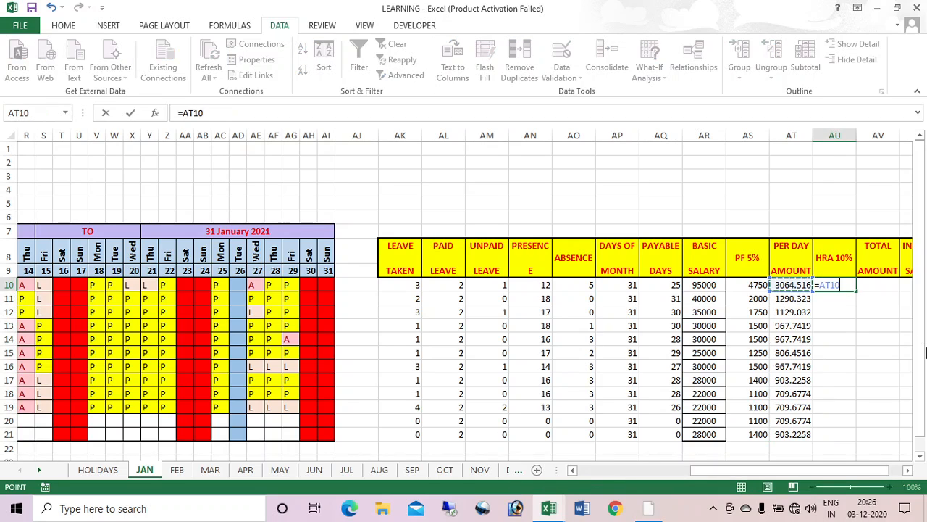
type("*")
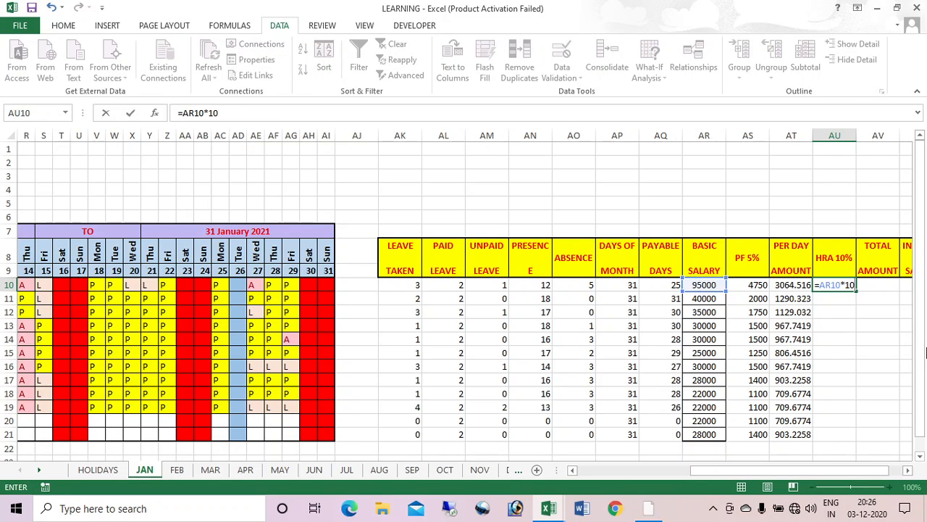
type("10%")
key("Return")
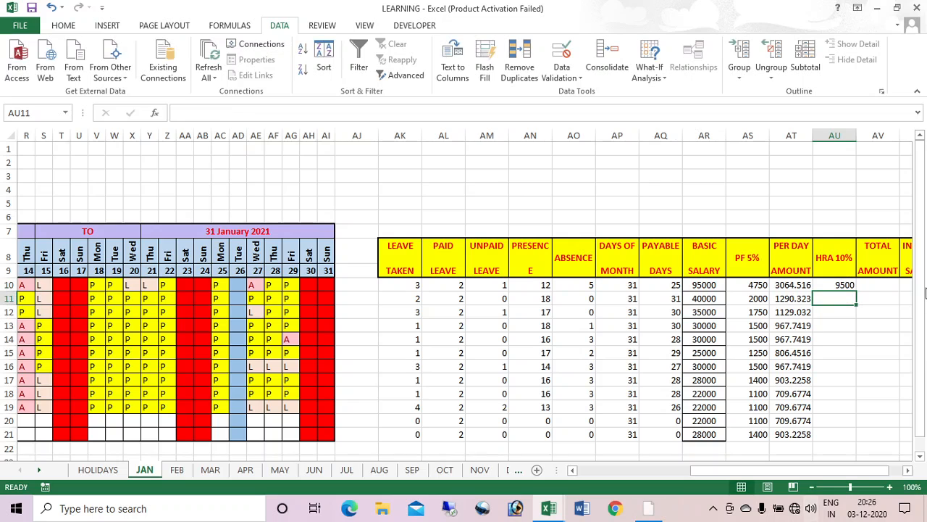
left_click(844, 286)
double_click(857, 291)
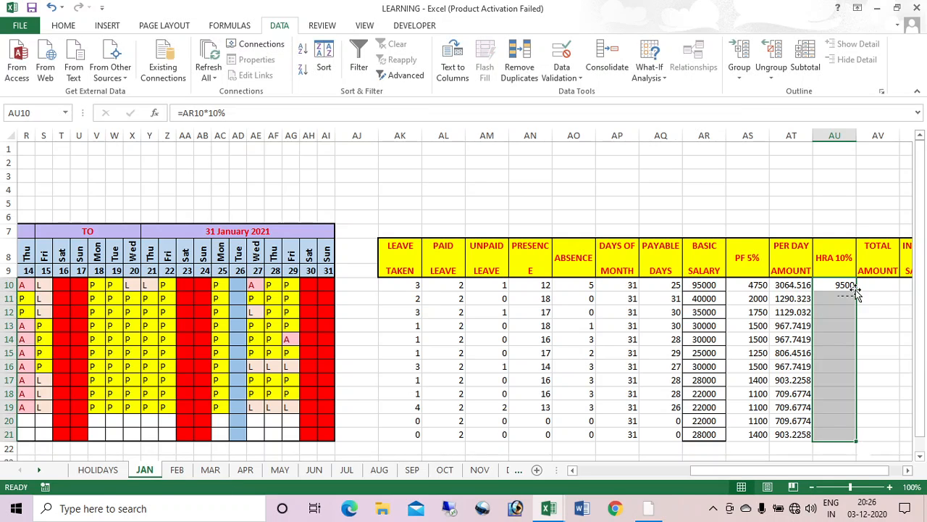
Step: Enter TOTAL AMOUNT =AQ10*AT10 in AV10, giving 76612.9, and fill it down to row 21
key("Right")
key("Right")
key("Right")
key("Right")
key("Right")
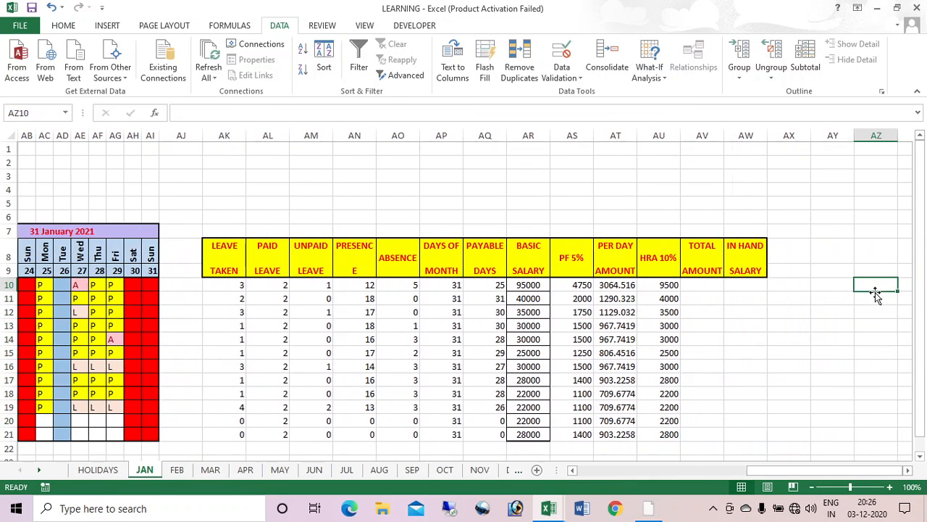
left_click(683, 274)
left_click(709, 288)
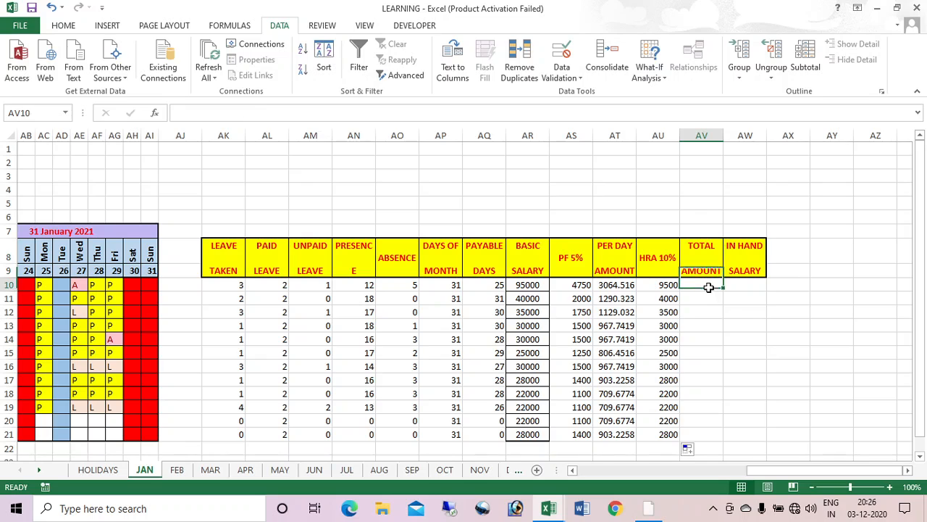
type("=")
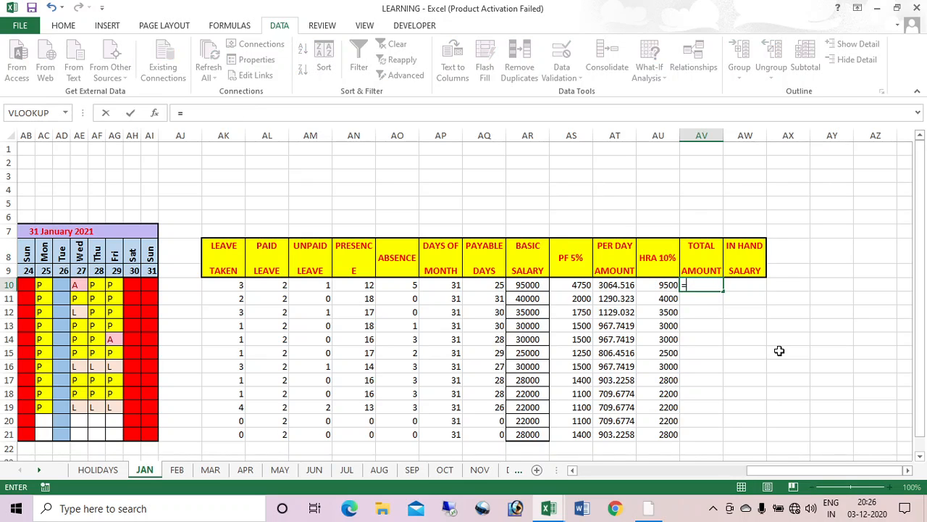
key("Left")
key("Left")
key("Left")
key("Left")
key("Left")
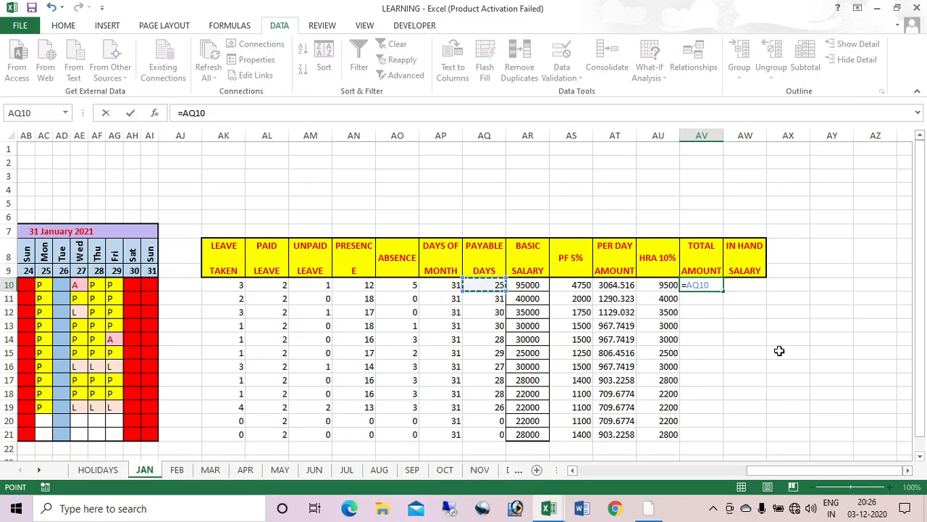
type("*")
key("Left")
key("Left")
key("Left")
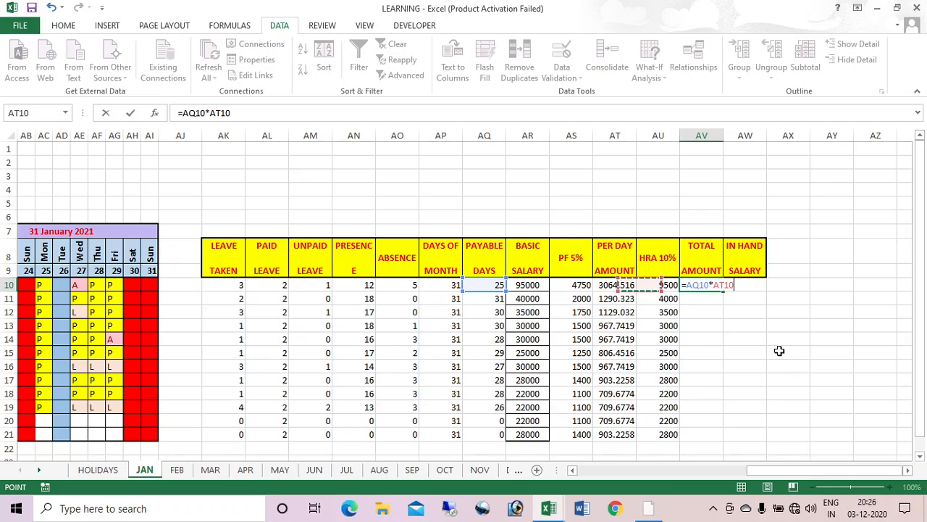
key("Right")
key("Return")
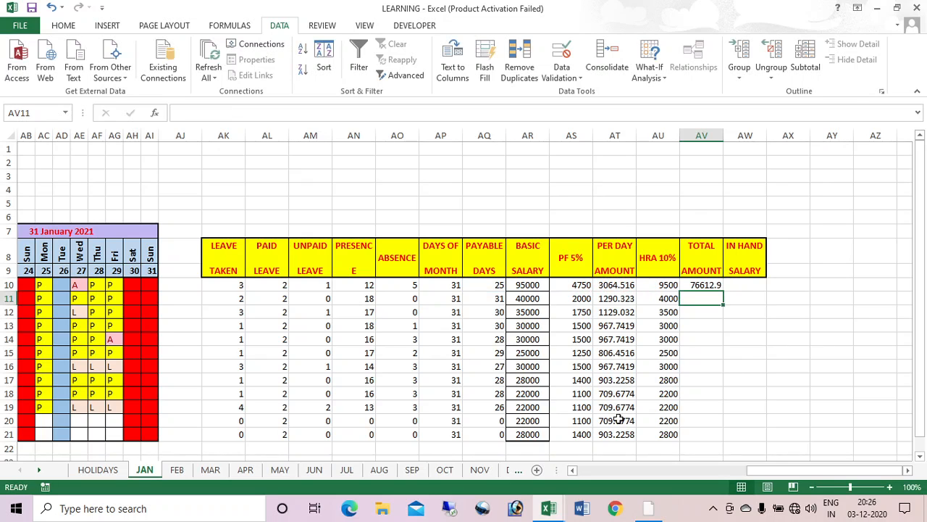
left_click(711, 286)
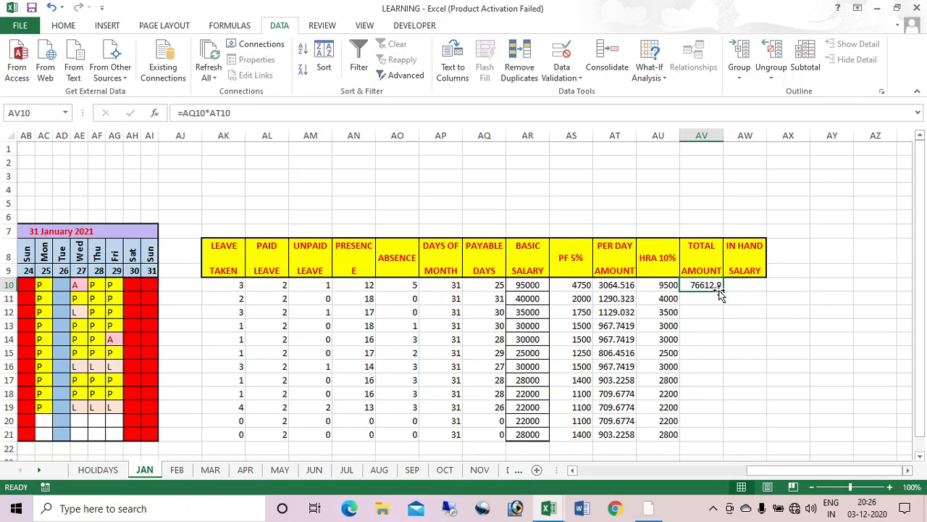
double_click(725, 290)
Step: Enter =AV10+AU10-AS10 in AW10, giving 81362.9, and drag it down to AW21
key("Right")
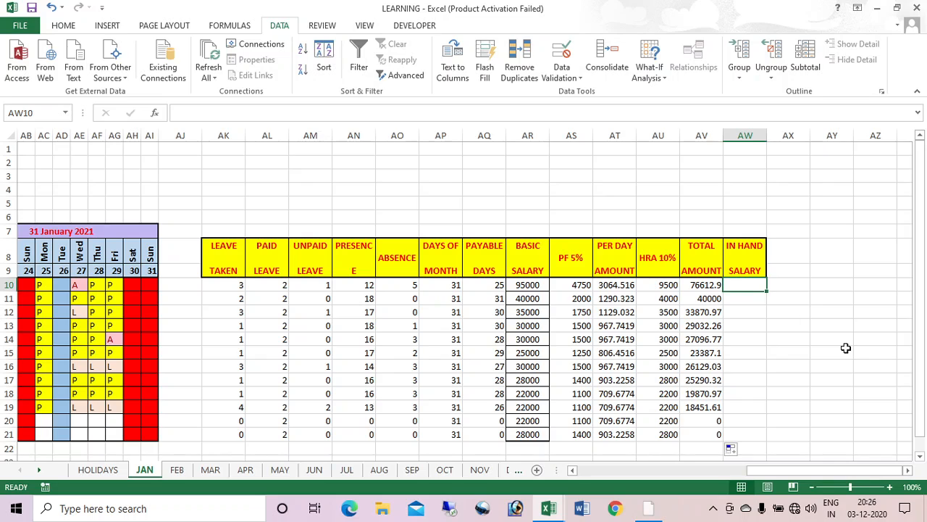
type("=")
key("Left")
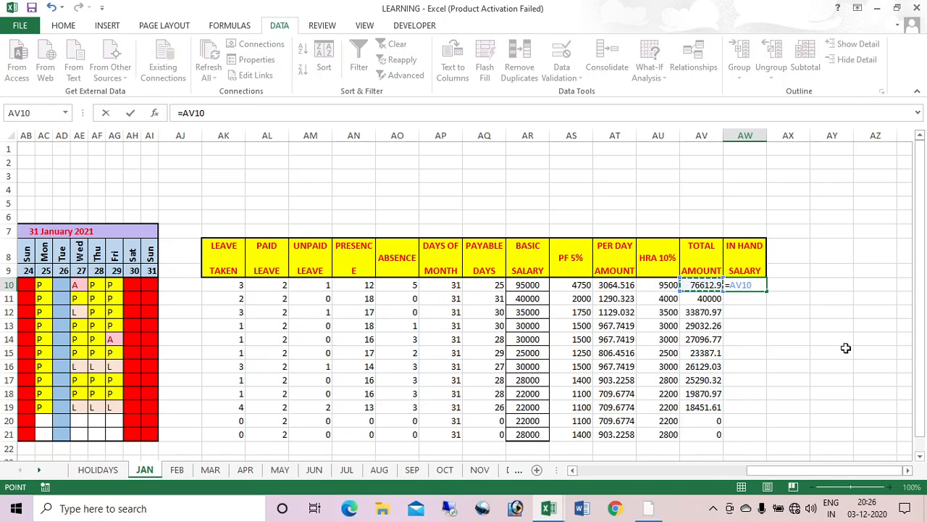
type("+")
key("Left")
key("Left")
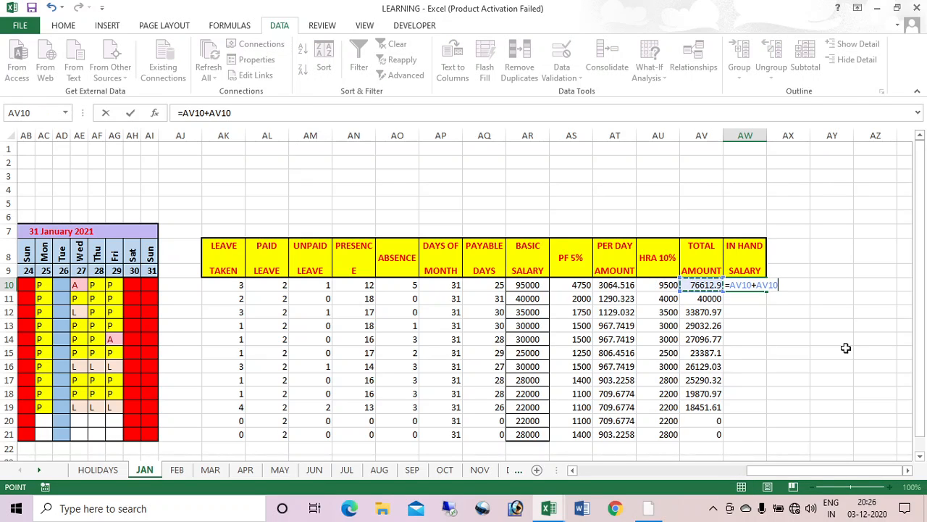
type("-")
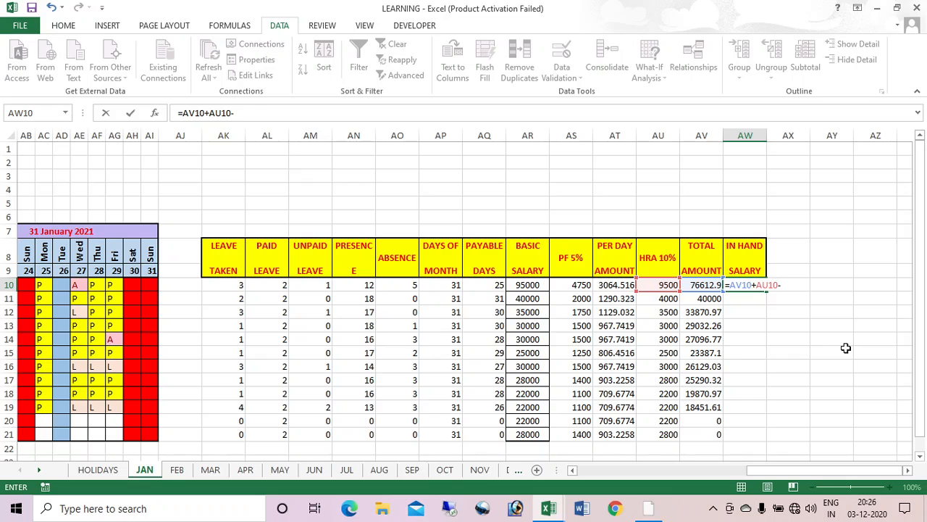
key("Left")
key("Left")
key("Left")
key("Left")
key("Return")
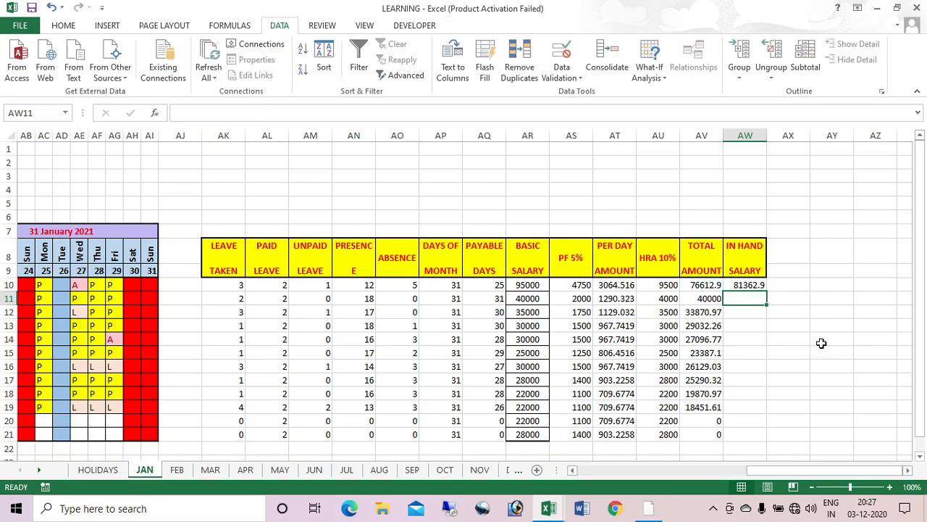
left_click(744, 286)
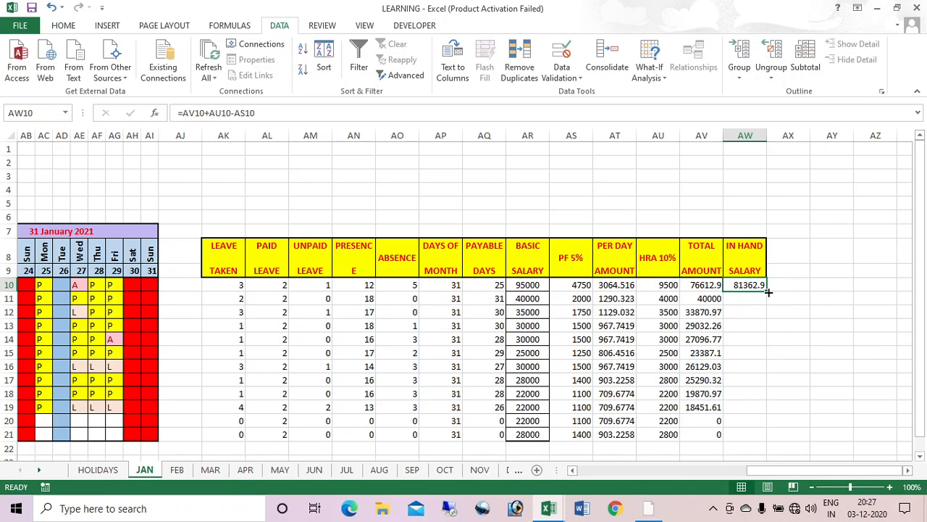
left_click_drag(768, 292, 769, 437)
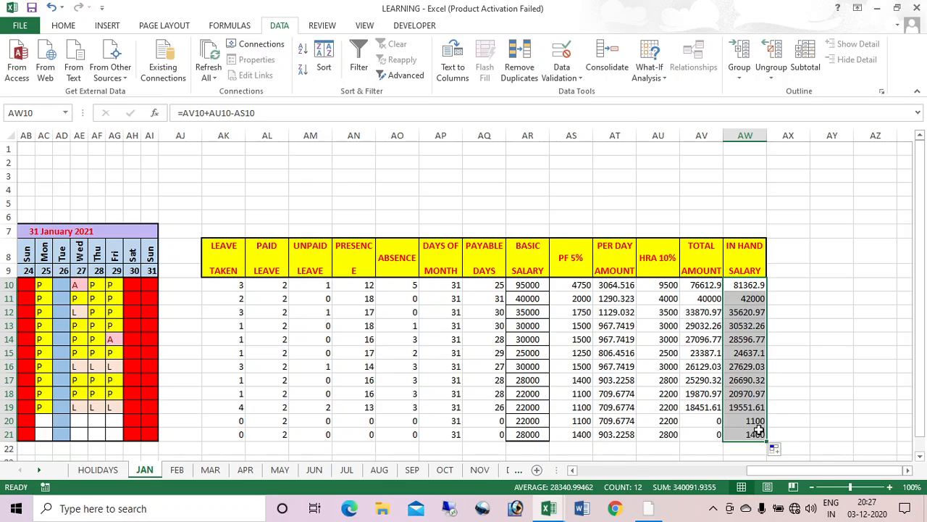
Step: Change AW10 to =IF(AN10=0,0,AV10+AU10-AS10) and fill it down through AW21
left_click(745, 285)
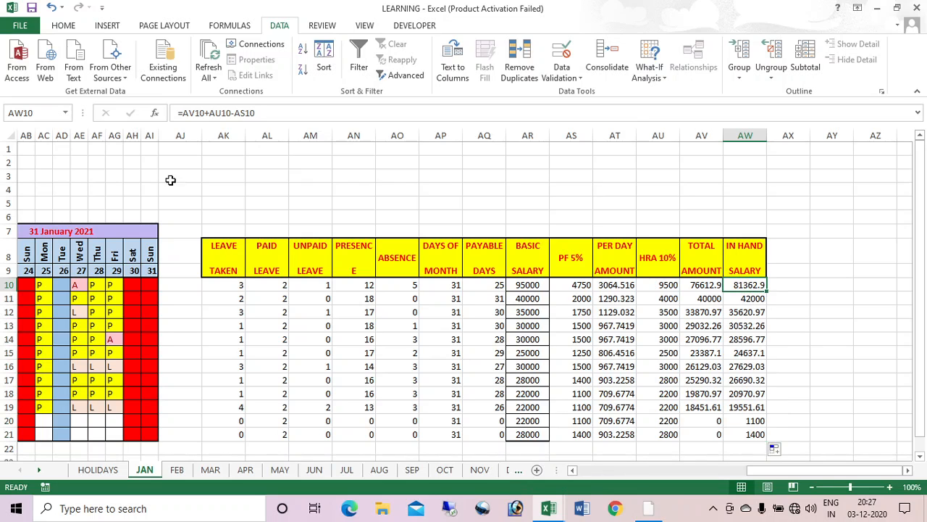
left_click(183, 113)
type("IF")
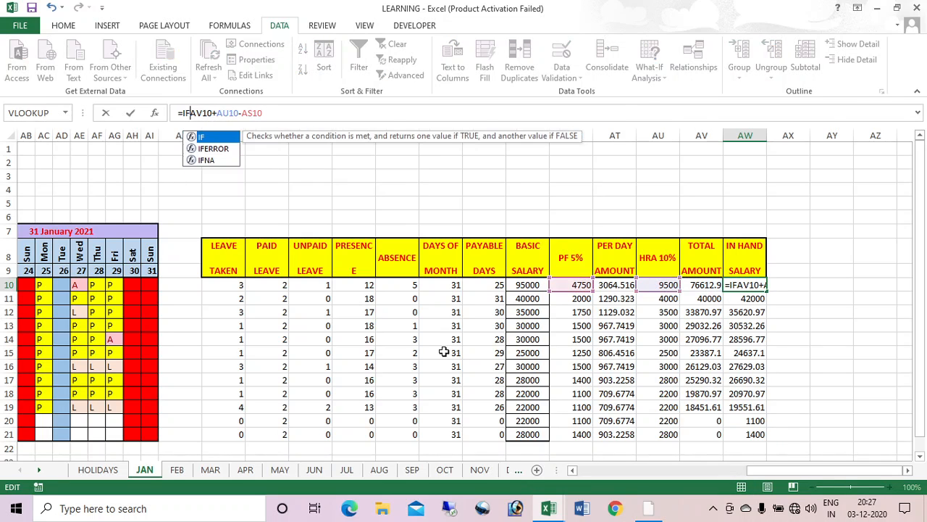
type("(")
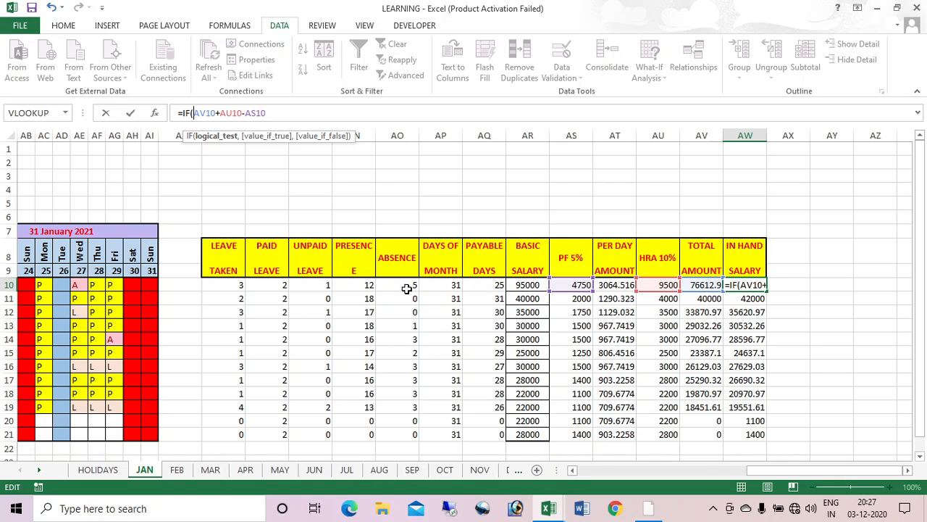
left_click(359, 287)
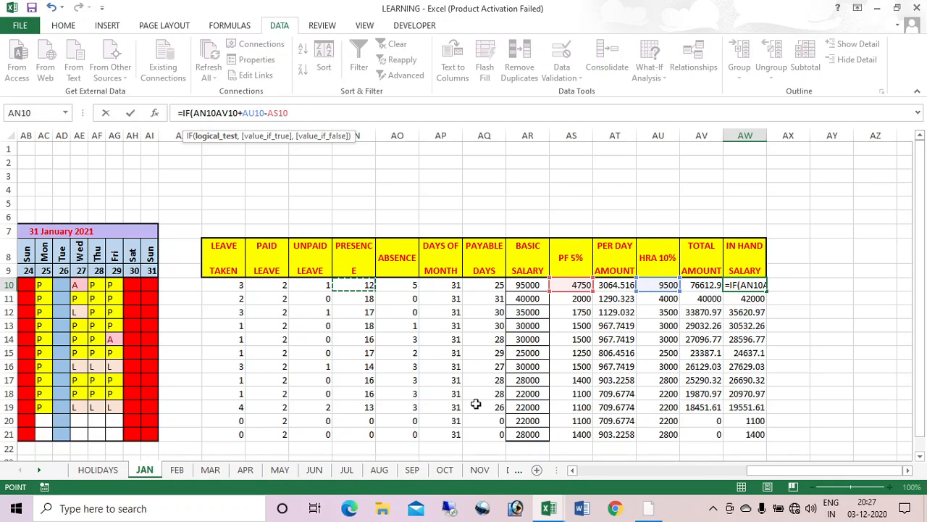
type("=")
type("0=")
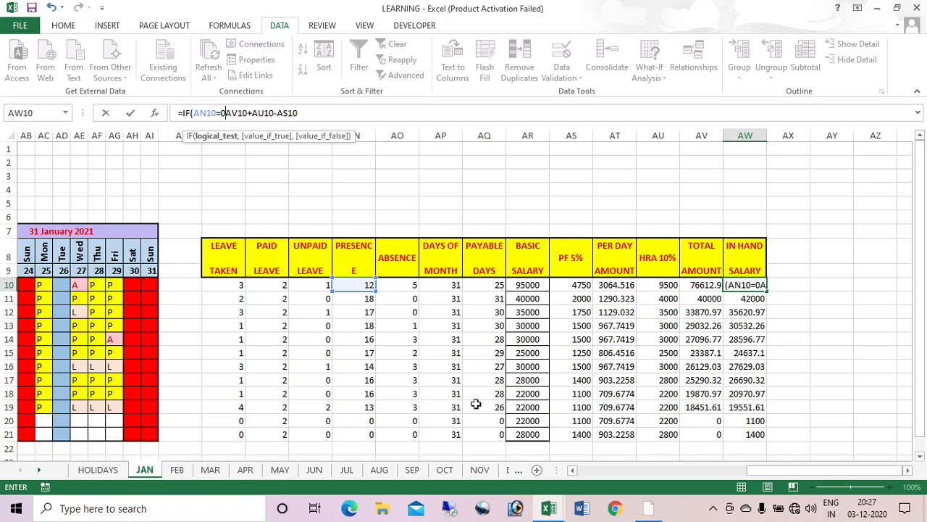
type(",0,")
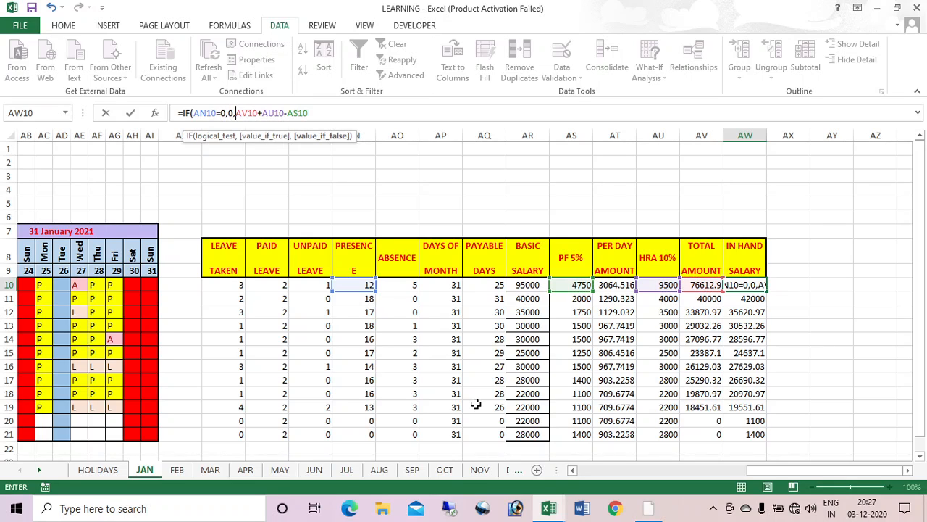
left_click(323, 116)
key("Return")
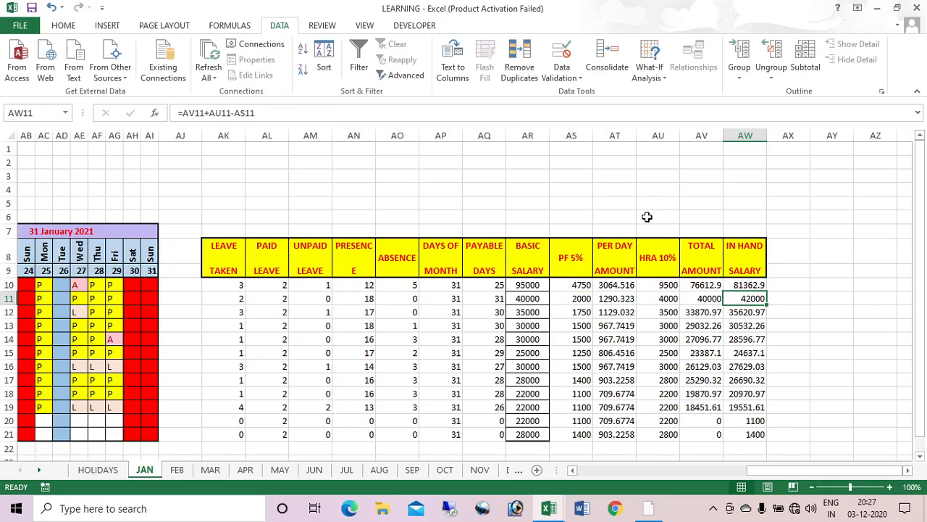
left_click(757, 288)
double_click(767, 292)
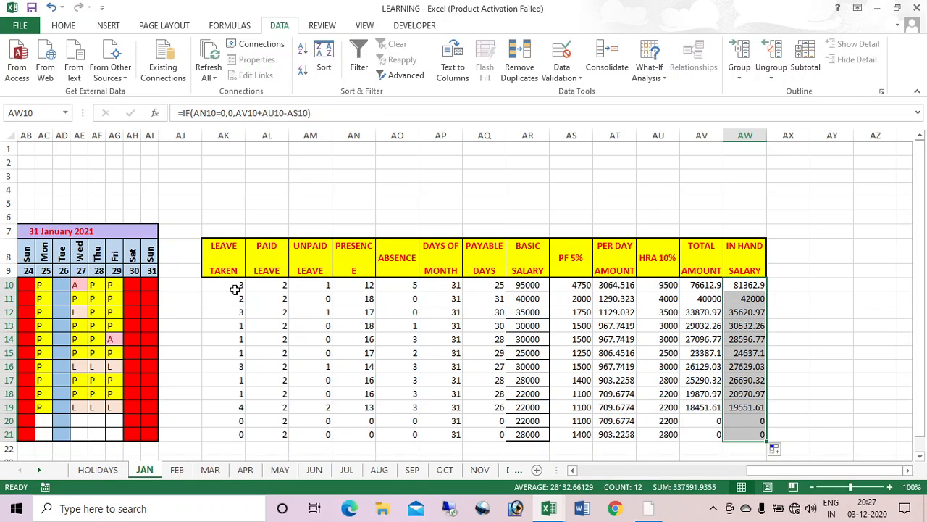
left_click_drag(229, 284, 753, 429)
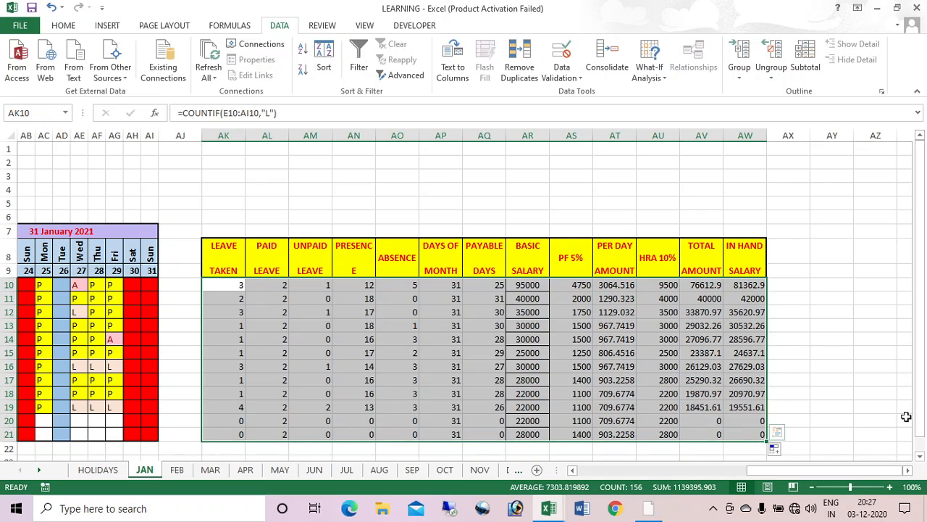
Step: Apply All Borders plus an outside border to AK10:AW21 and center-align its values
key("alt")
key("h")
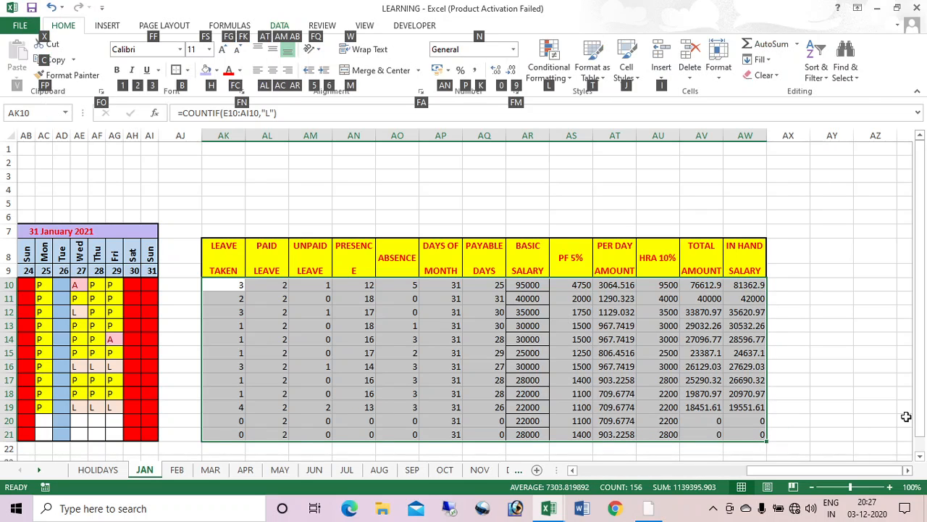
key("alt")
key("a")
key("alt")
key("h")
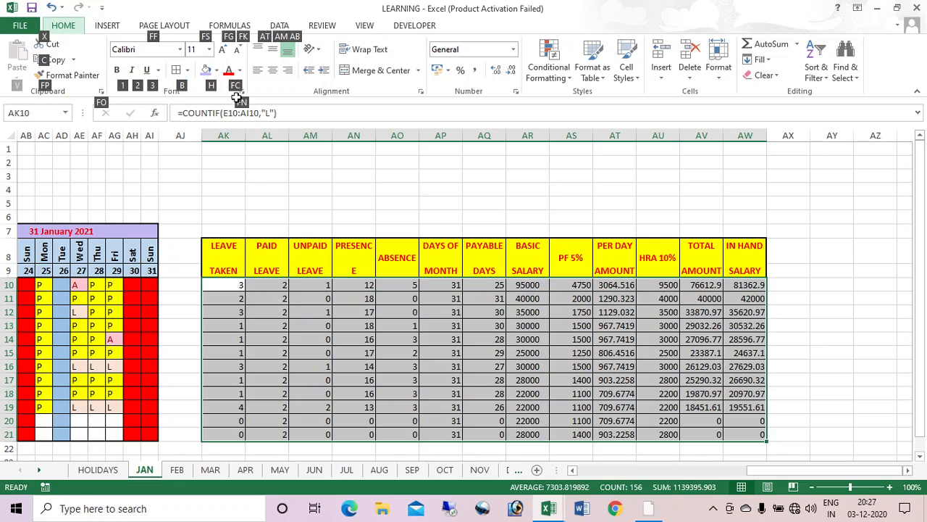
key("b")
key("t")
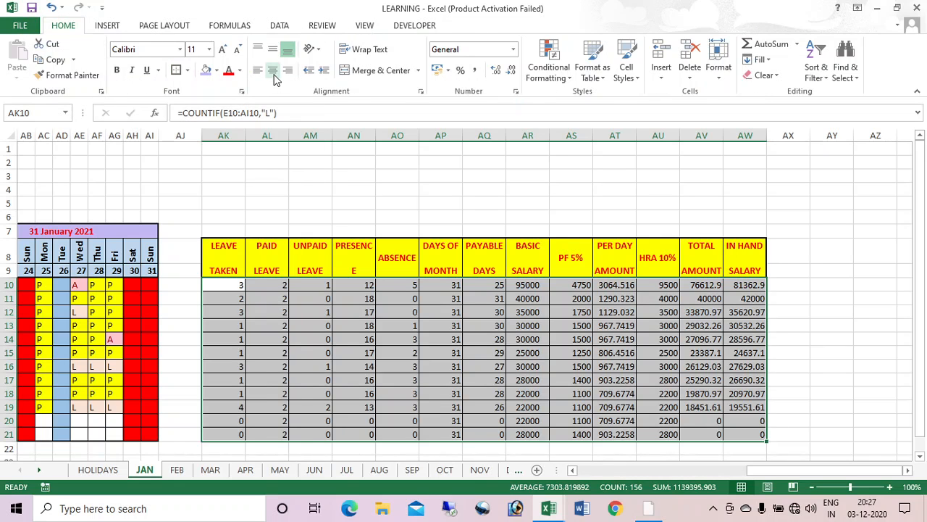
left_click(275, 73)
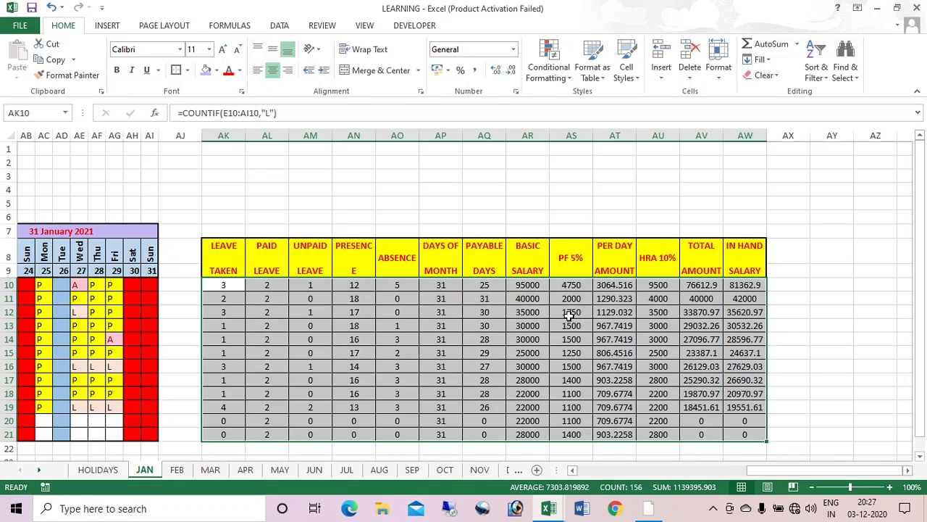
left_click(818, 367)
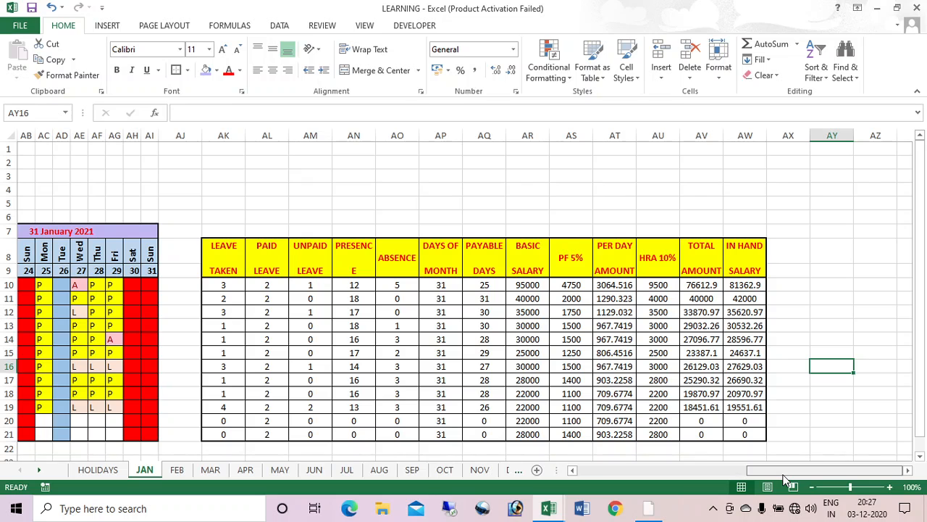
scroll(813, 437, "left", 10)
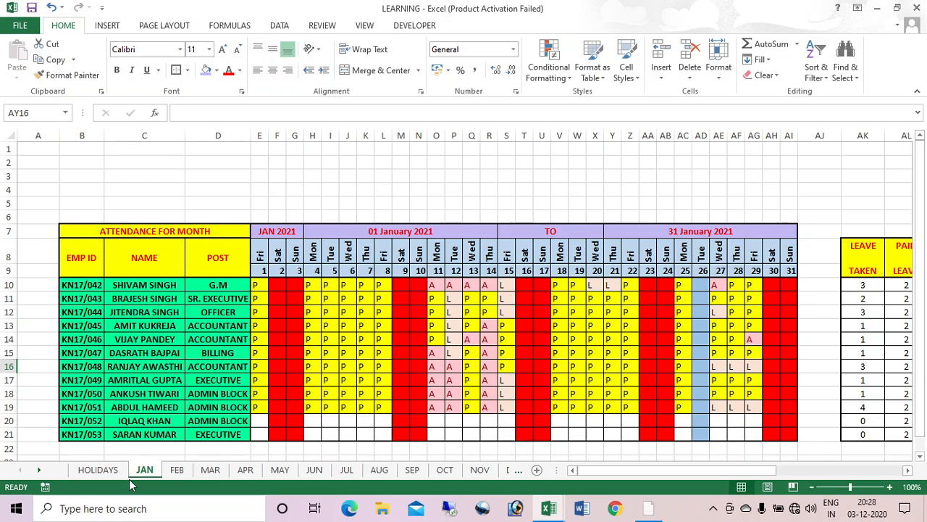
left_click(209, 474)
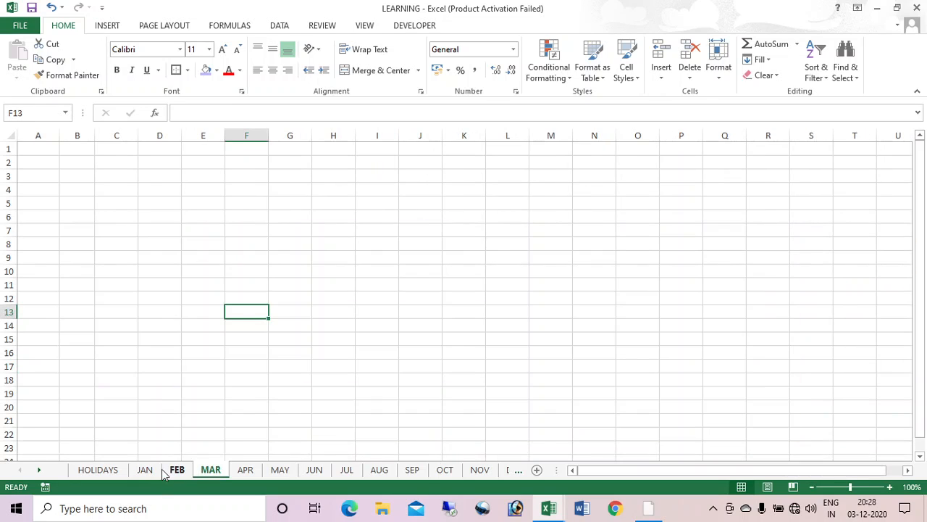
left_click(164, 471)
key("ctrl+Page_Up")
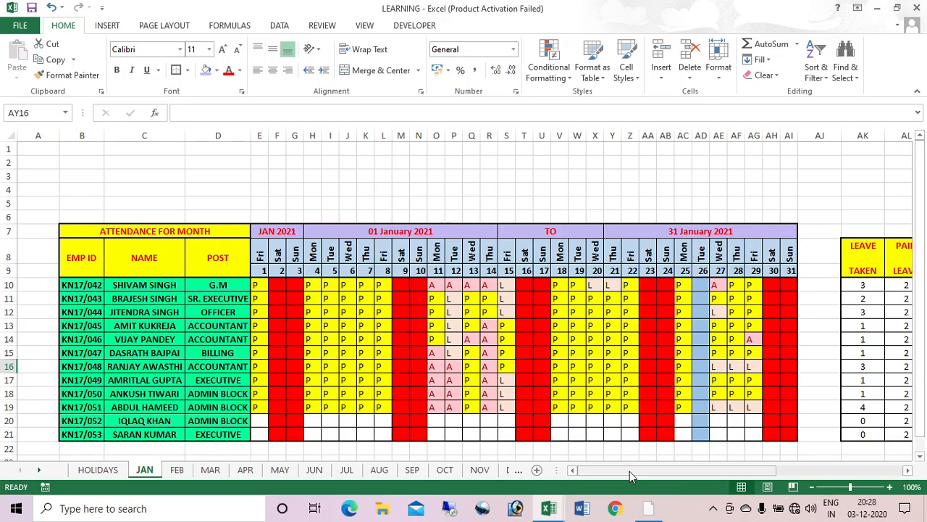
left_click_drag(630, 471, 43, 422)
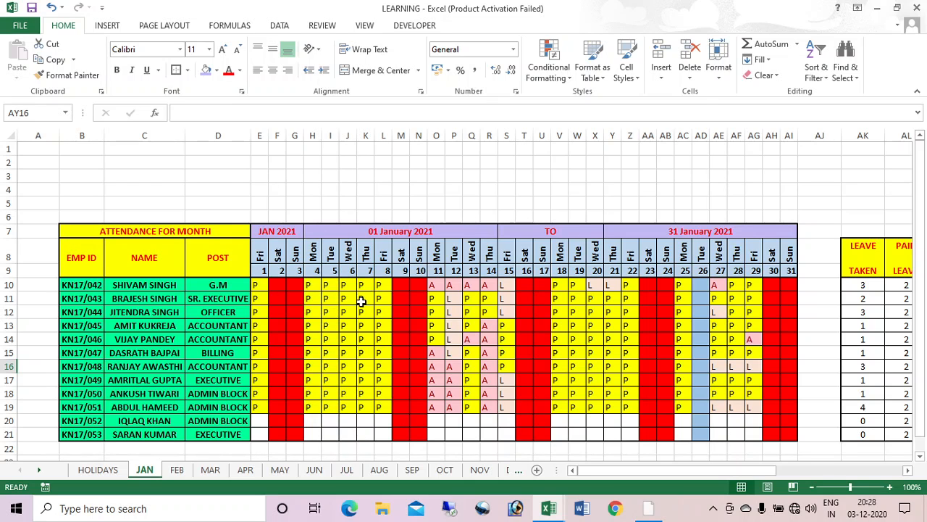
Step: Copy the home icon from the ATTENDANCE SHEET workbook and paste it into JAN's A1 as a PNG picture
key("alt+Tab")
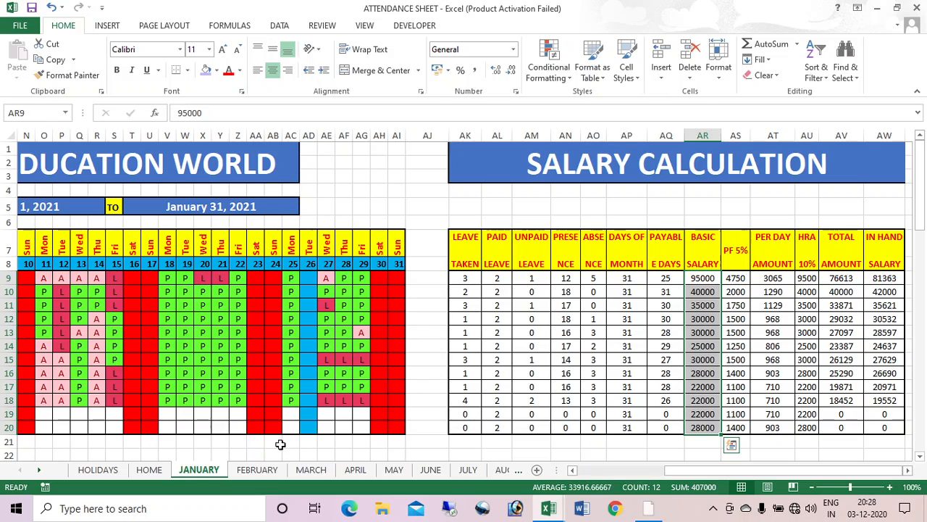
key("ctrl+Home")
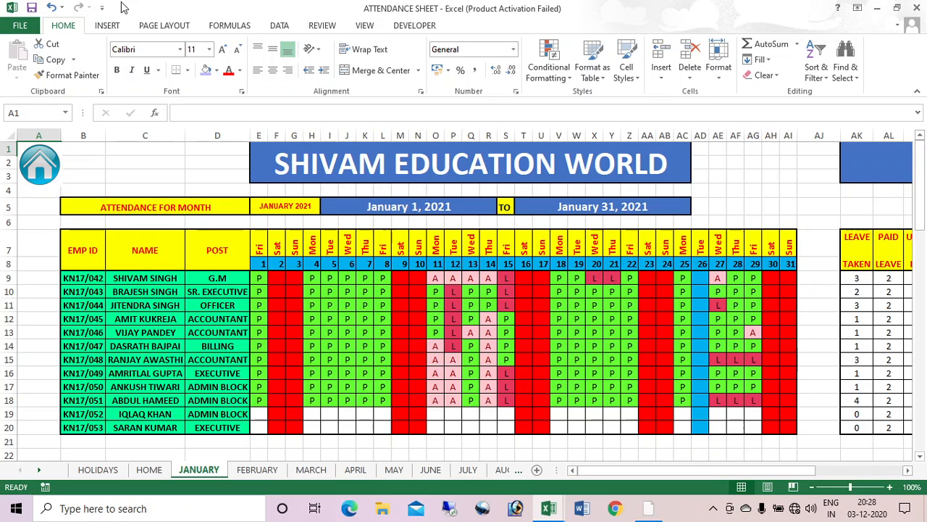
right_click(52, 174)
left_click(79, 197)
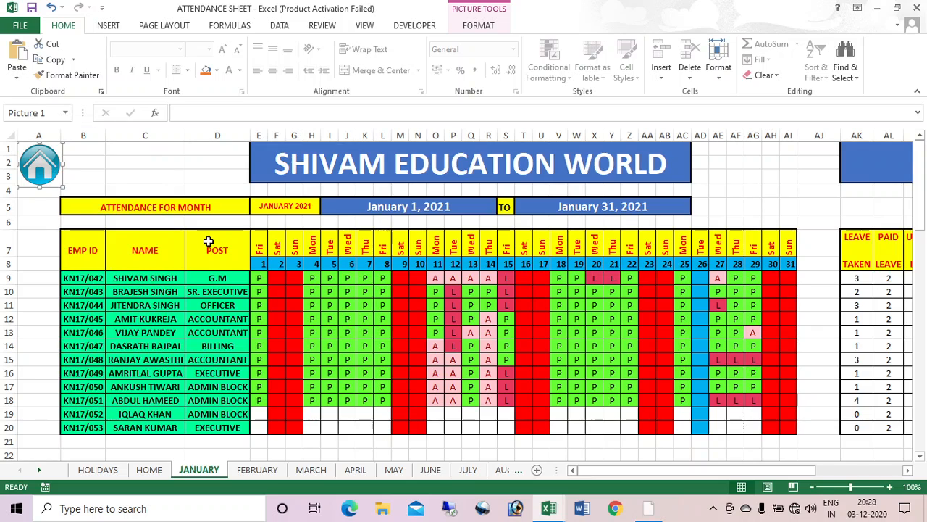
key("alt+Tab")
right_click(34, 148)
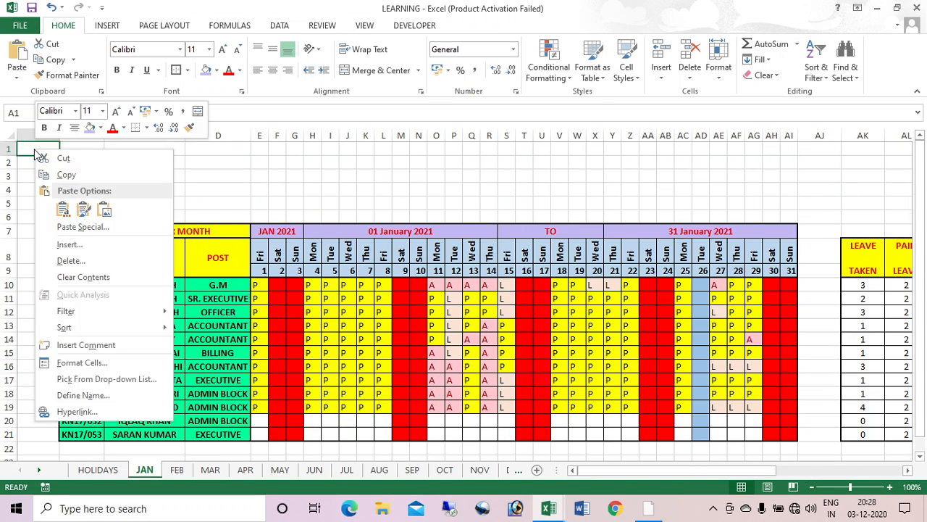
left_click(81, 228)
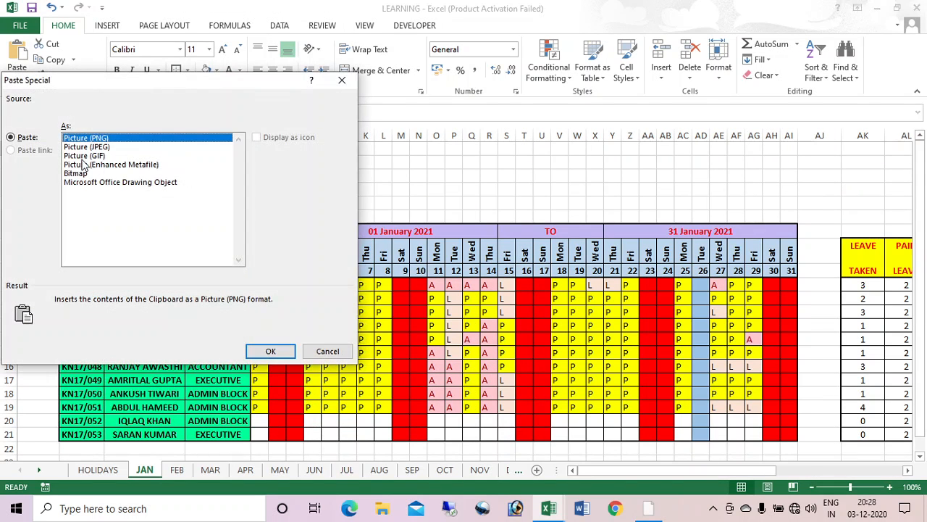
left_click(269, 351)
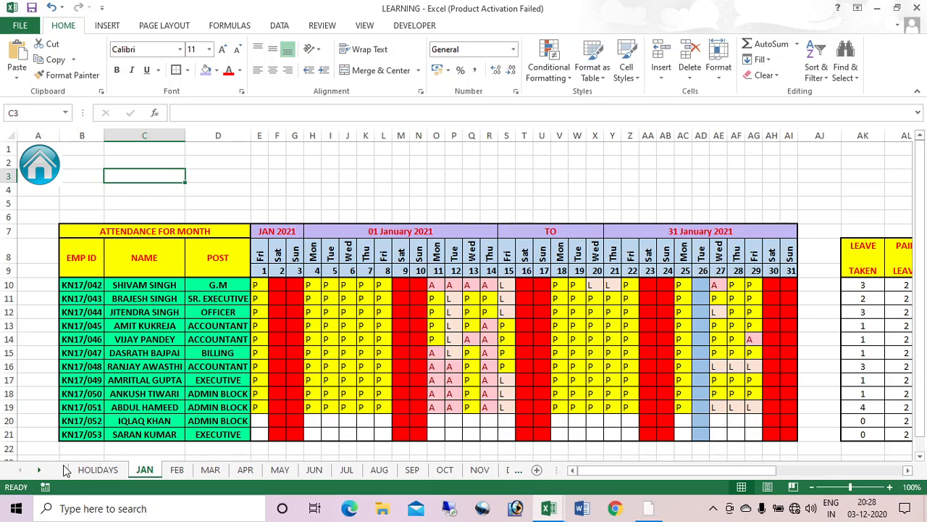
Step: Add a new sheet named HOME and drag it to the first tab position
left_click(537, 470)
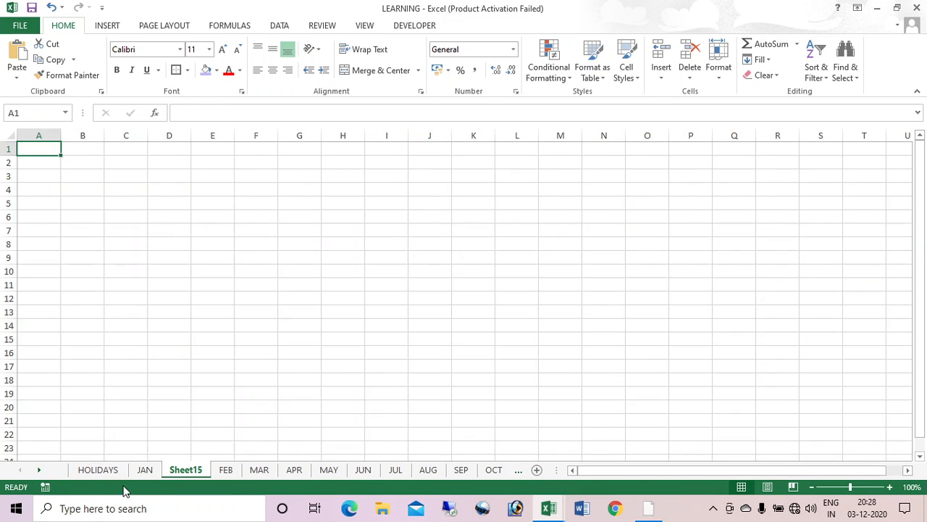
right_click(184, 471)
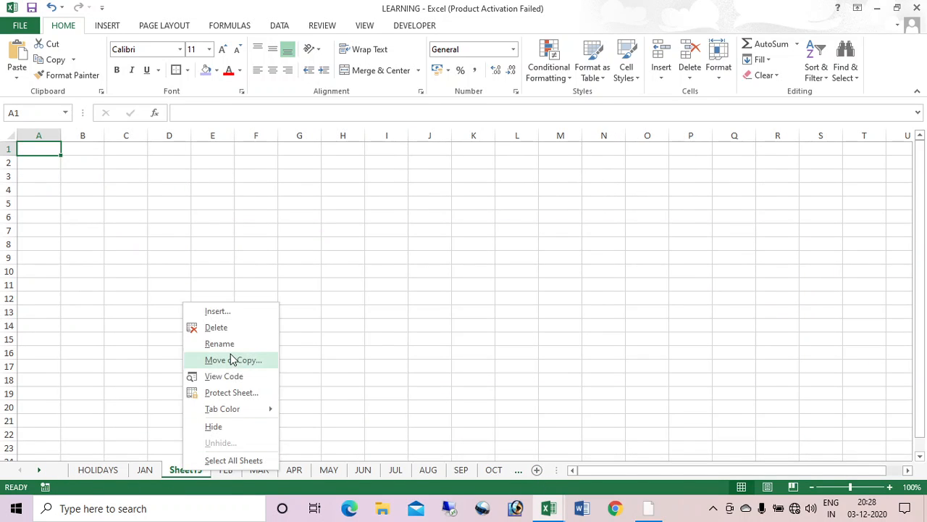
left_click(219, 344)
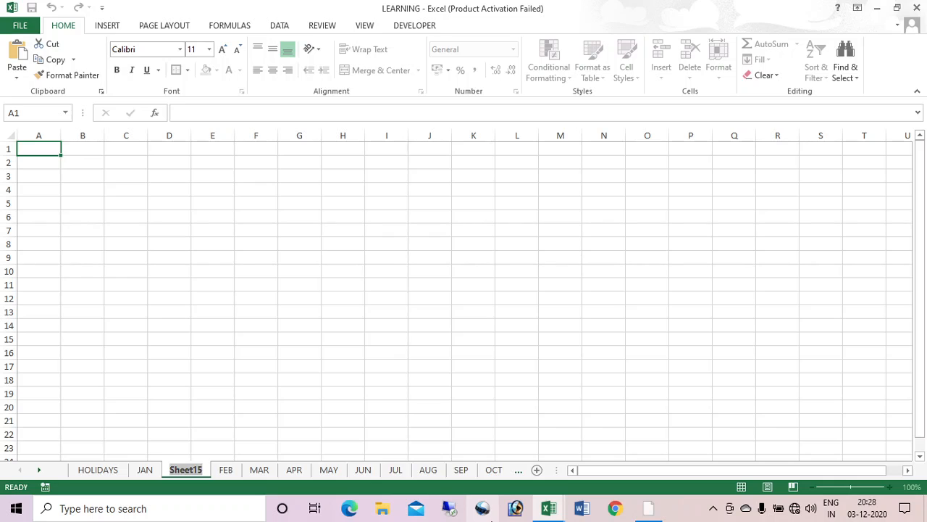
type("HOME")
key("Return")
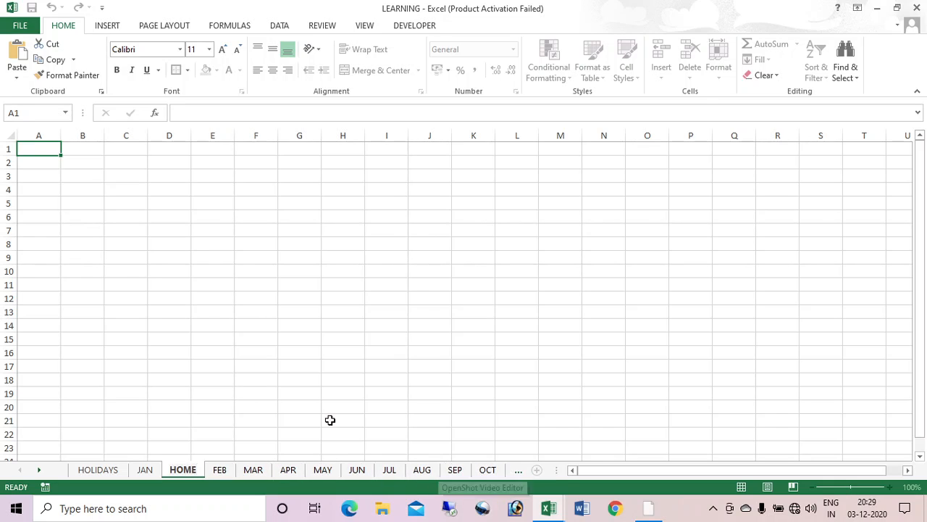
left_click(329, 420)
left_click_drag(192, 475, 125, 474)
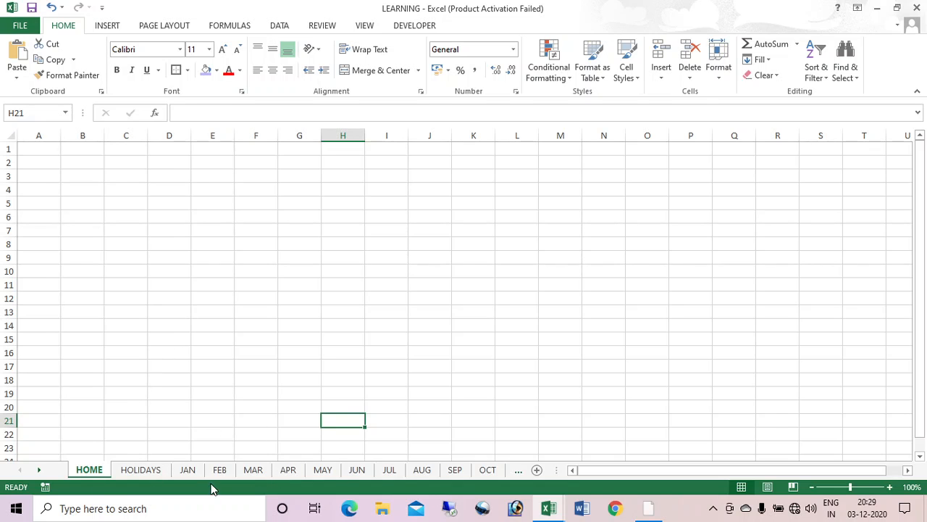
left_click(186, 471)
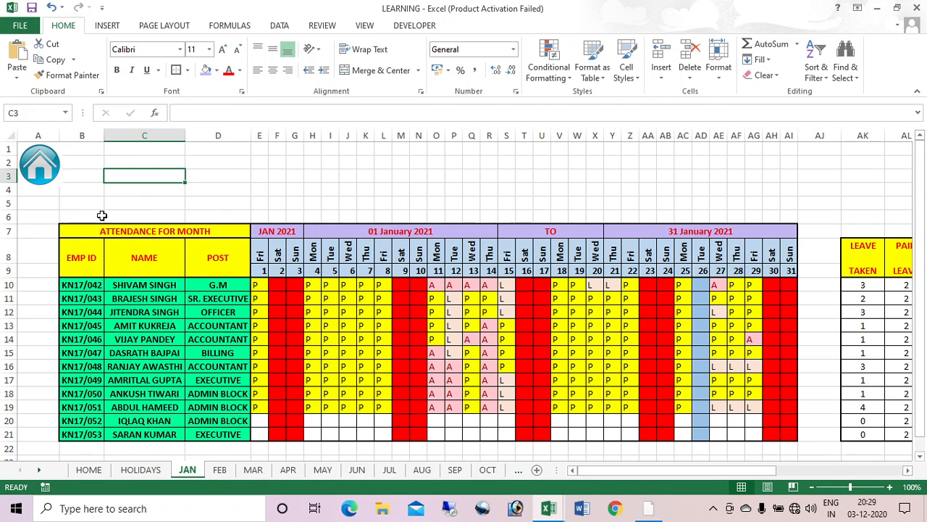
Step: Hyperlink the JAN sheet's home icon to the HOME sheet using Place in This Document
left_click(37, 167)
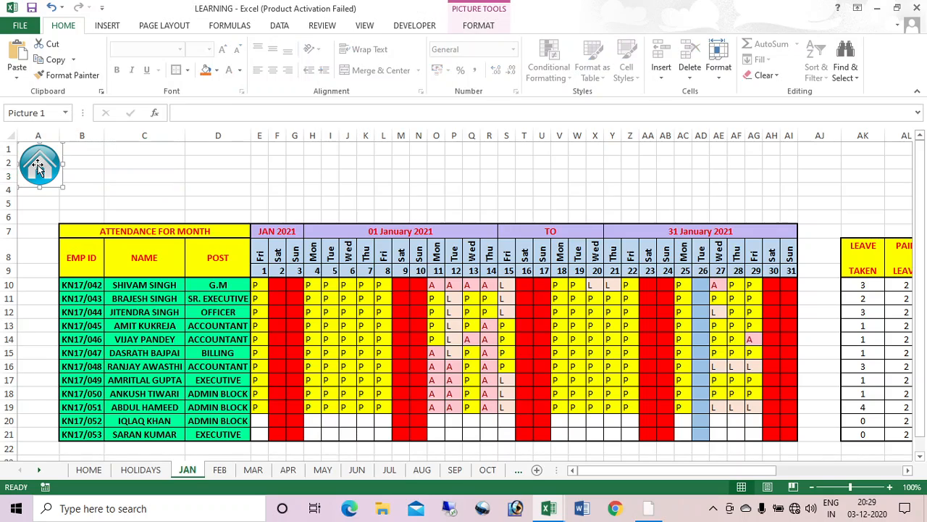
left_click(113, 181)
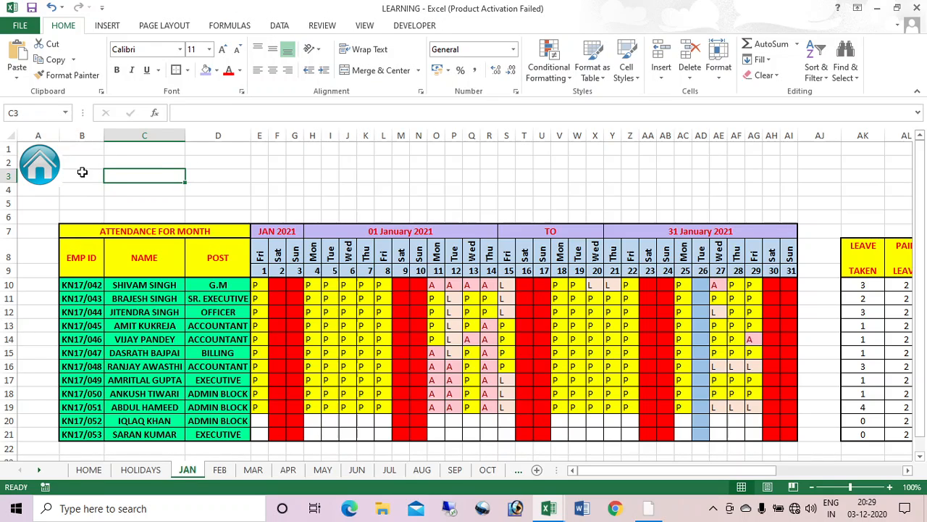
left_click(45, 167)
right_click(46, 167)
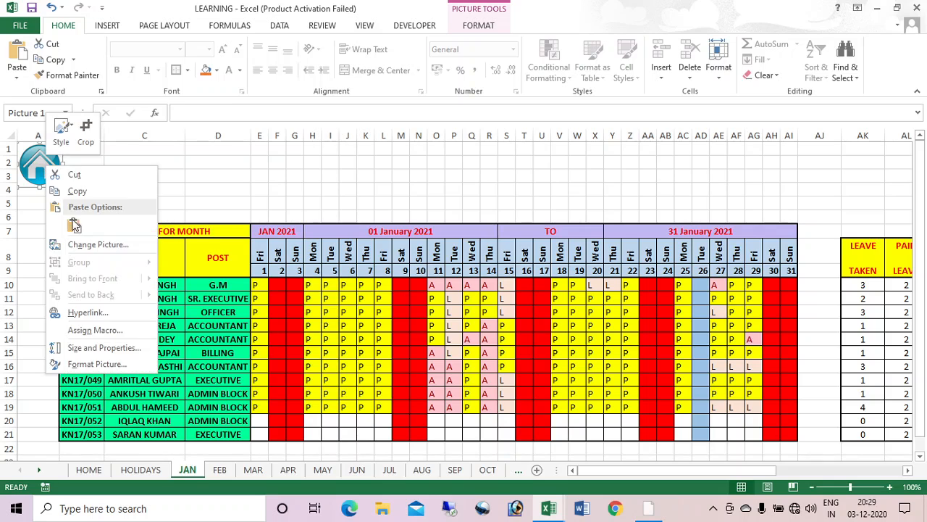
left_click(88, 313)
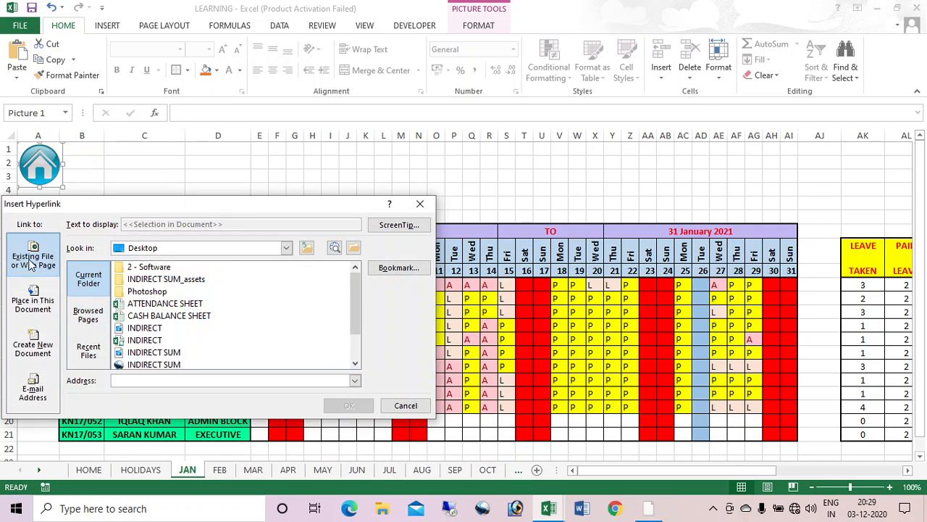
left_click(33, 307)
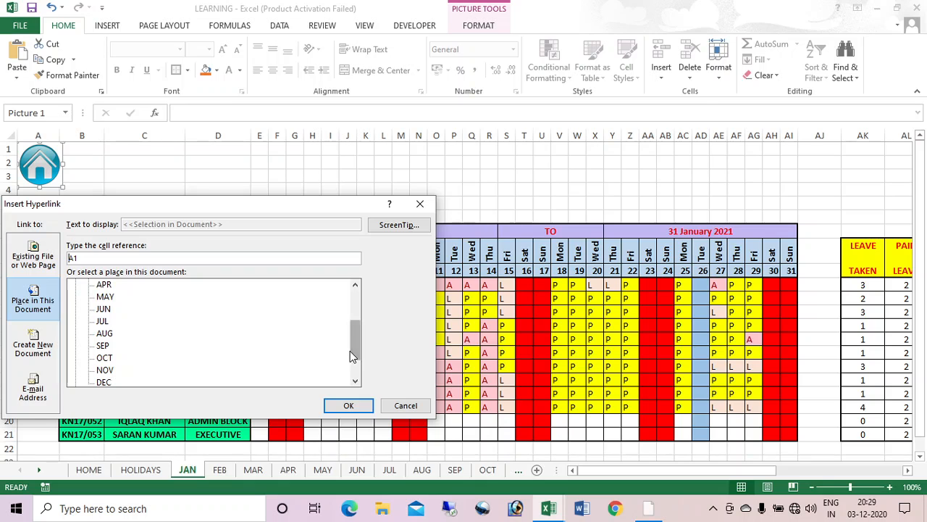
left_click_drag(355, 350, 368, 303)
left_click(107, 298)
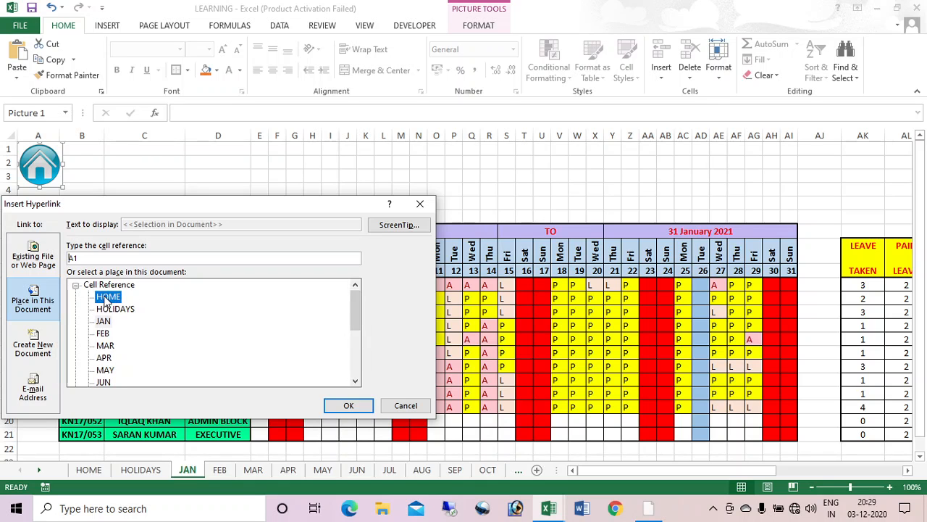
left_click(365, 406)
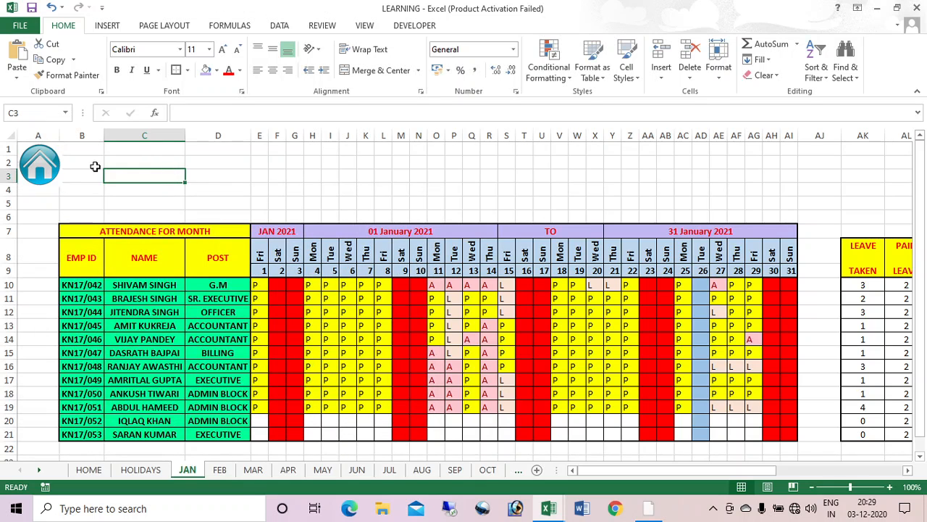
Step: Test the home icon link by jumping from JAN to HOME and back
left_click(31, 165)
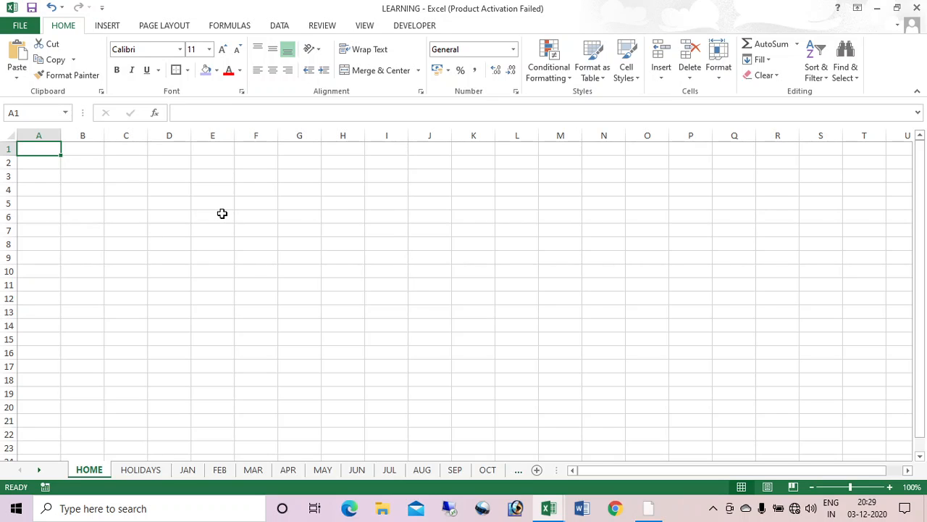
left_click(153, 470)
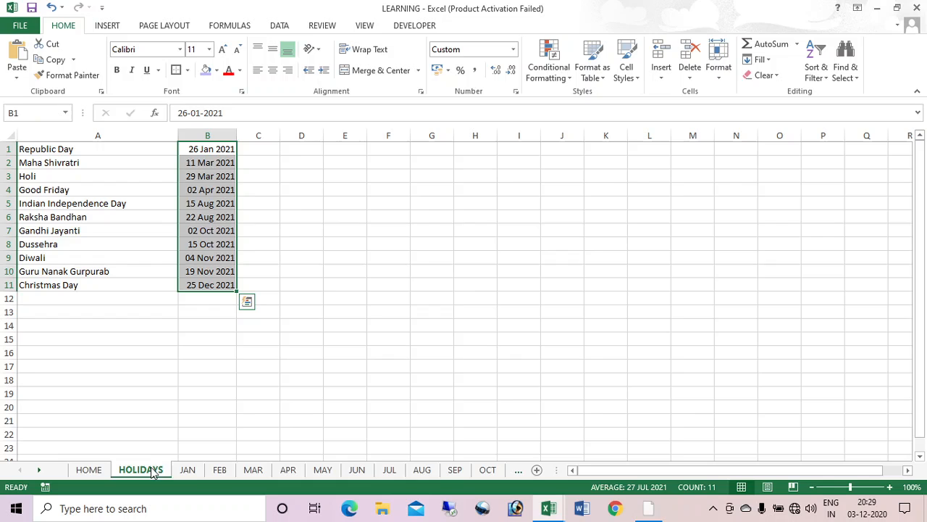
left_click(190, 471)
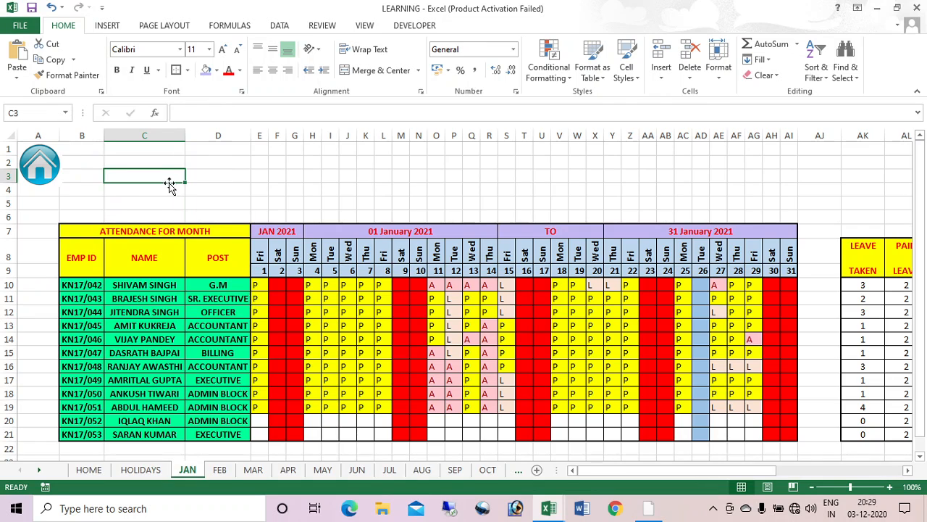
left_click(29, 161)
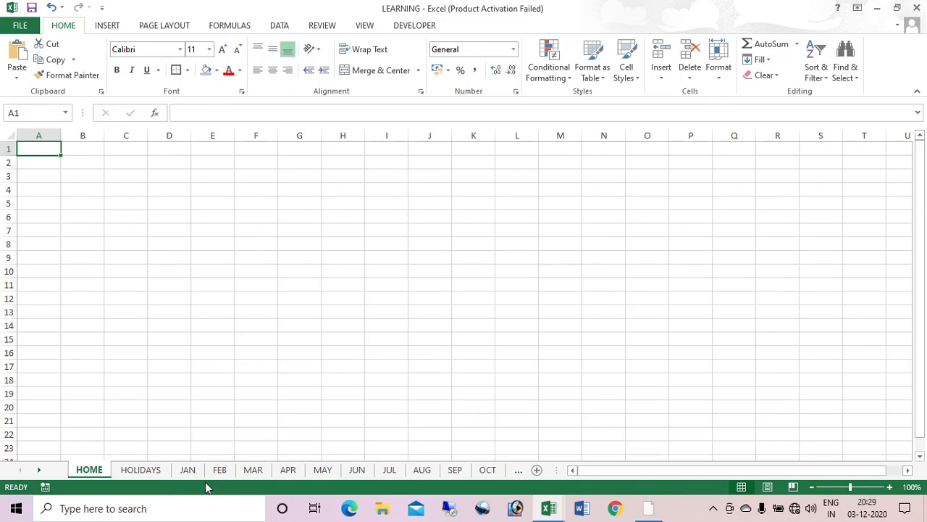
left_click(187, 471)
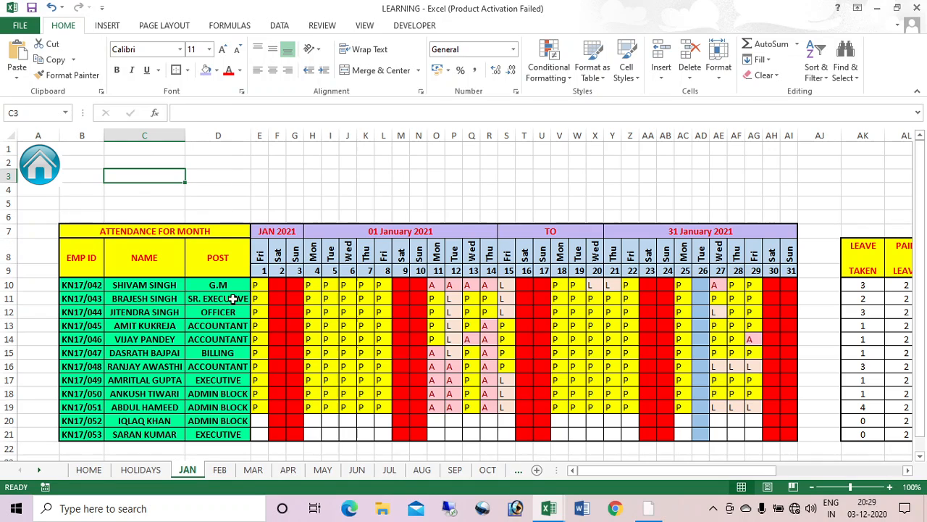
Step: Delete the attendance marks in E10:AI21, then copy the entire JAN sheet
mouse_move(740, 472)
left_mouse_down()
mouse_move(890, 477)
mouse_move(732, 473)
left_mouse_up()
mouse_move(257, 287)
left_mouse_down()
mouse_move(529, 379)
mouse_move(786, 435)
left_mouse_up()
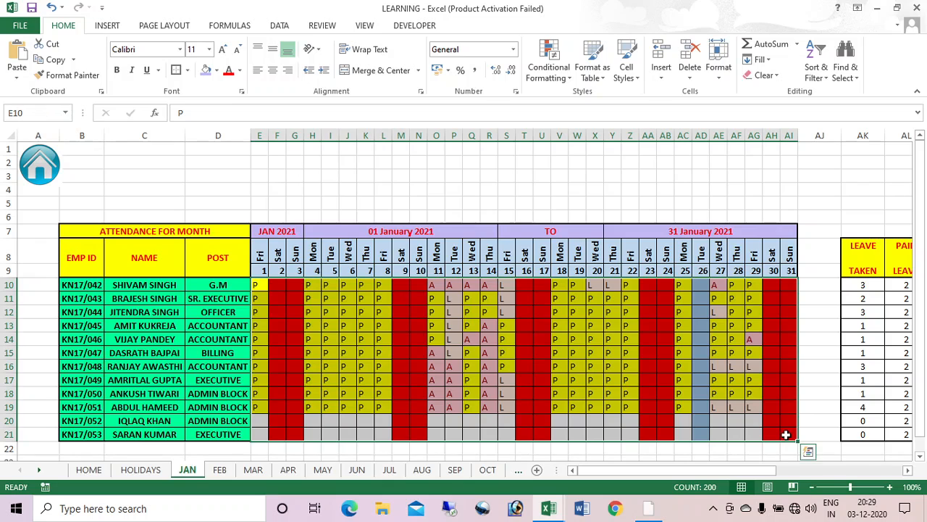
key("Delete")
left_click(239, 185)
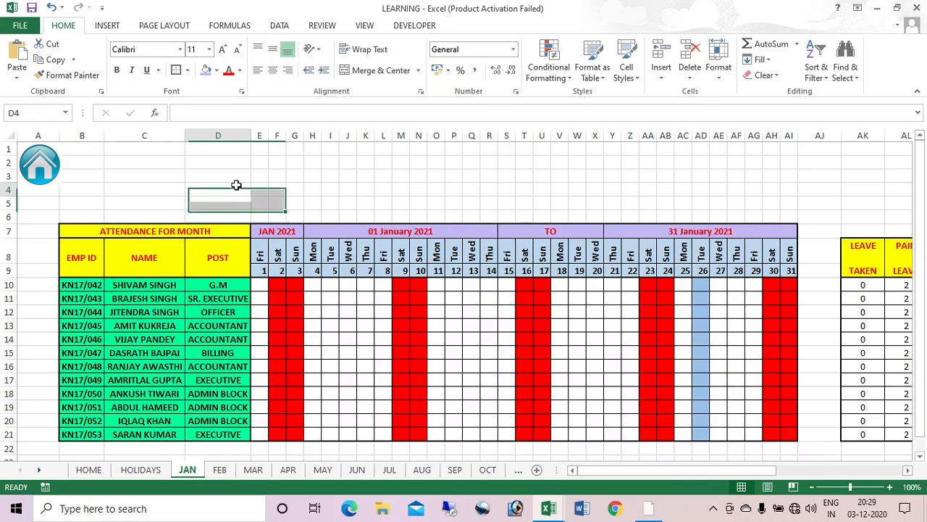
left_click(12, 136)
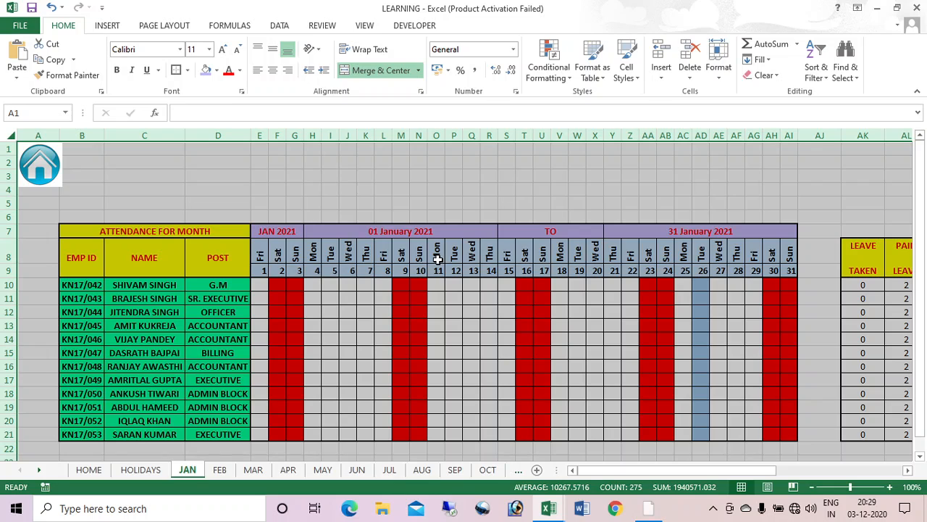
key("ctrl+c")
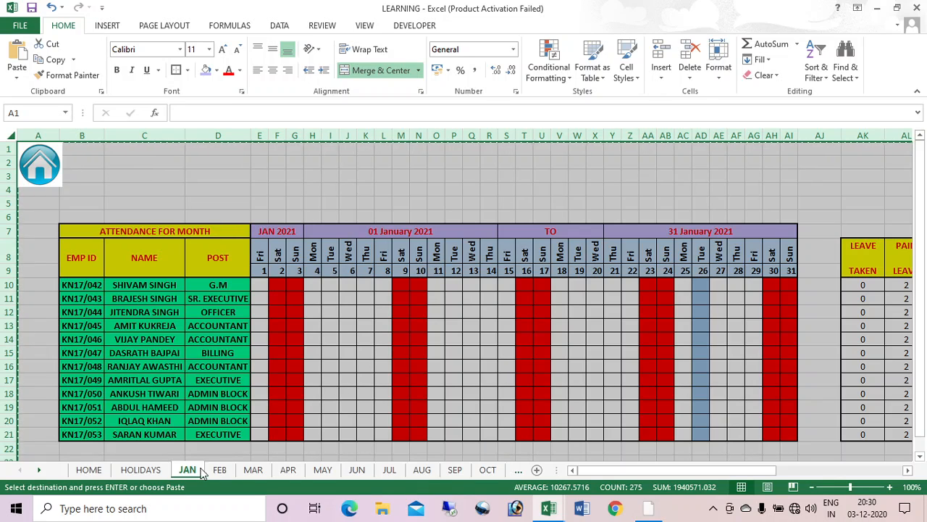
Step: Paste the copied JAN sheet at A1 of the FEB, MAR, APR and MAY sheets
left_click(227, 472)
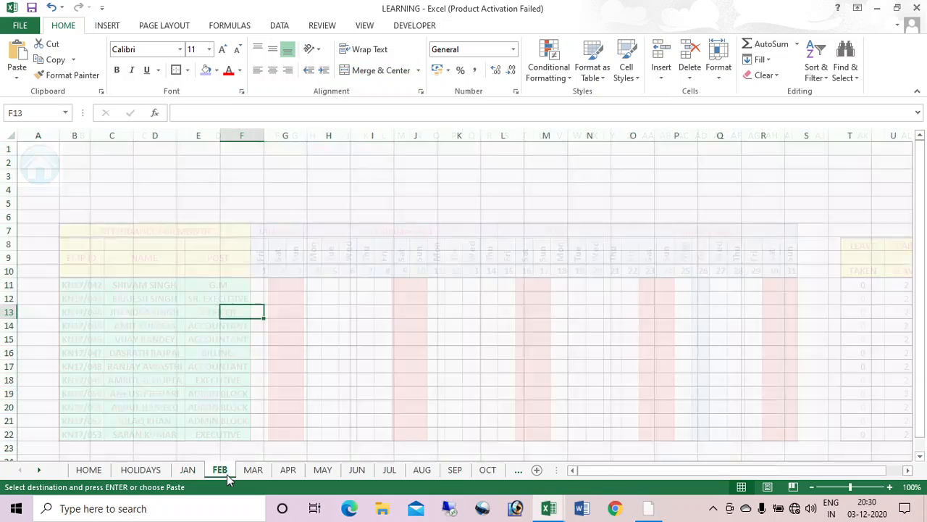
left_click(14, 135)
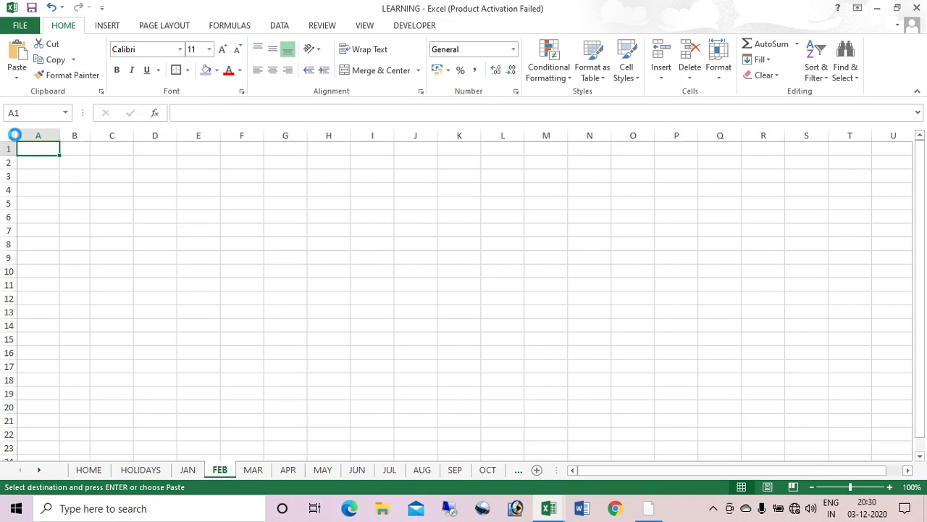
key("ctrl+v")
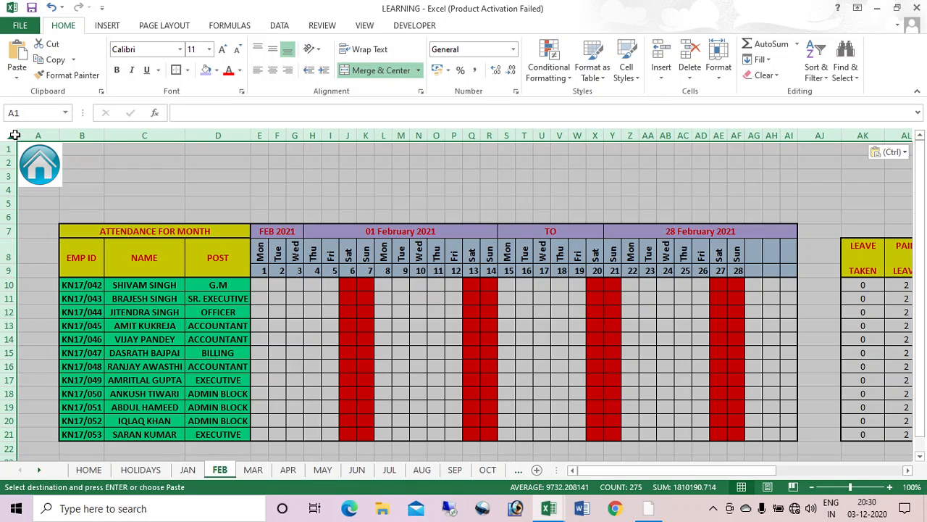
key("ctrl+Page_Down")
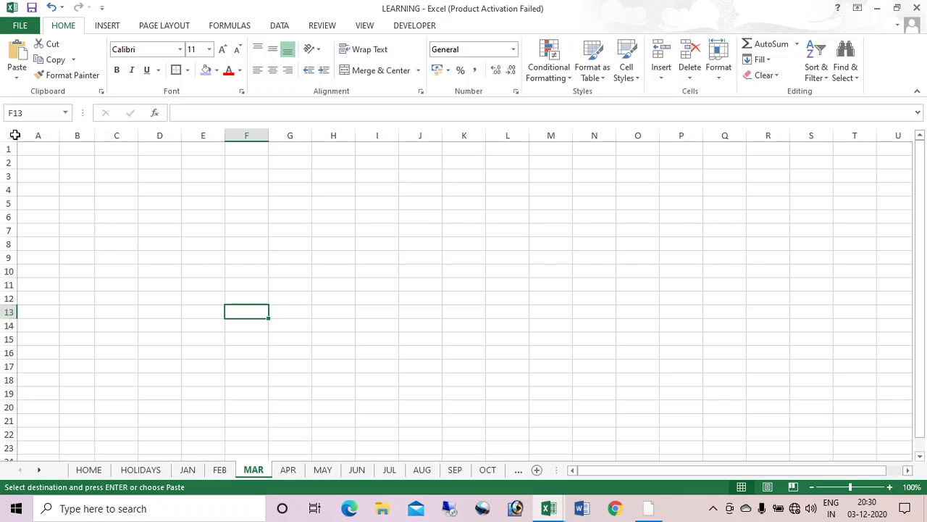
key("ctrl+Home")
key("ctrl+v")
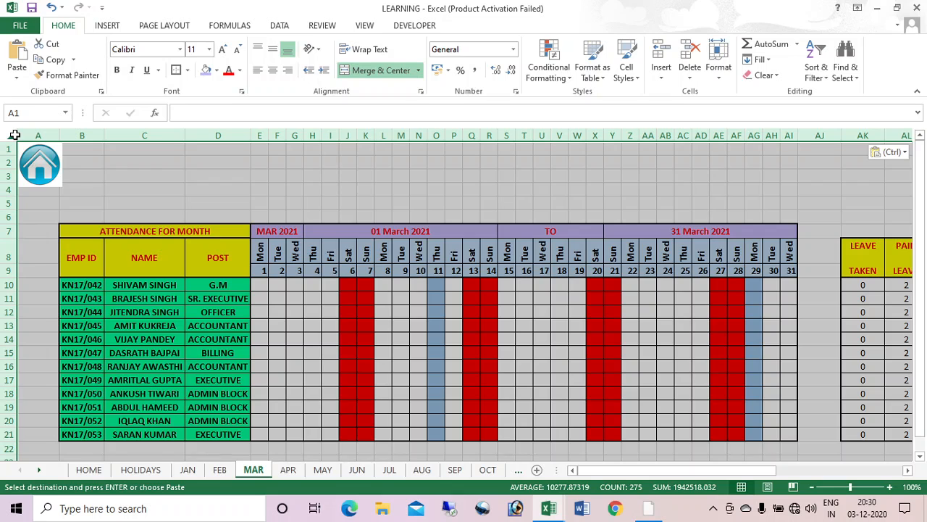
key("ctrl+Page_Down")
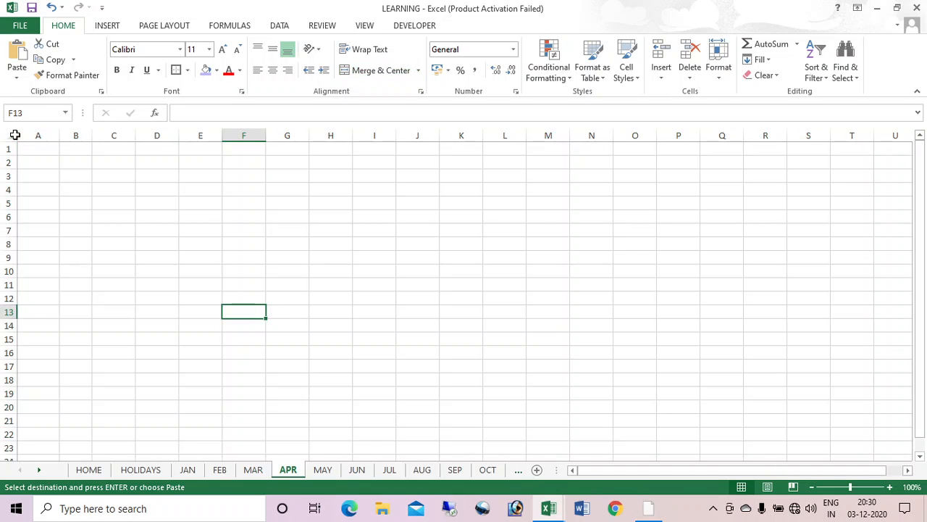
key("ctrl+Home")
key("ctrl+v")
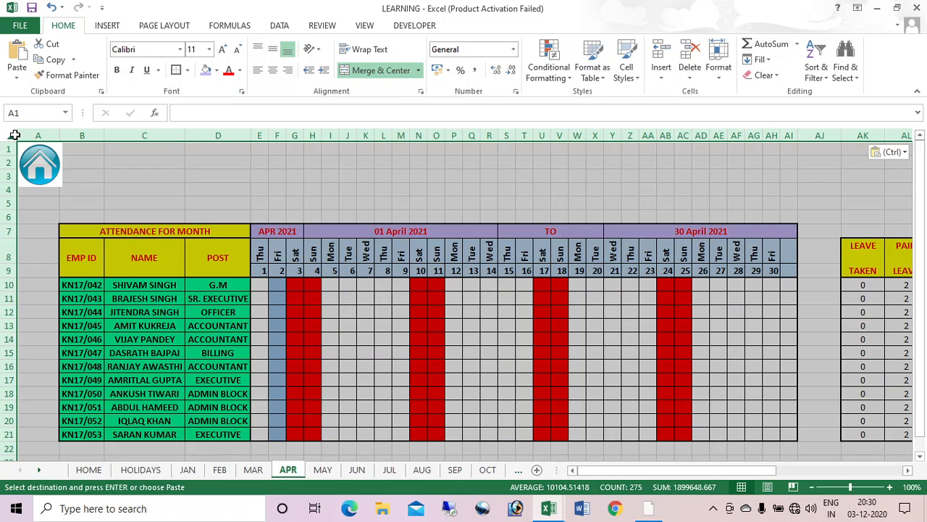
key("ctrl+Page_Down")
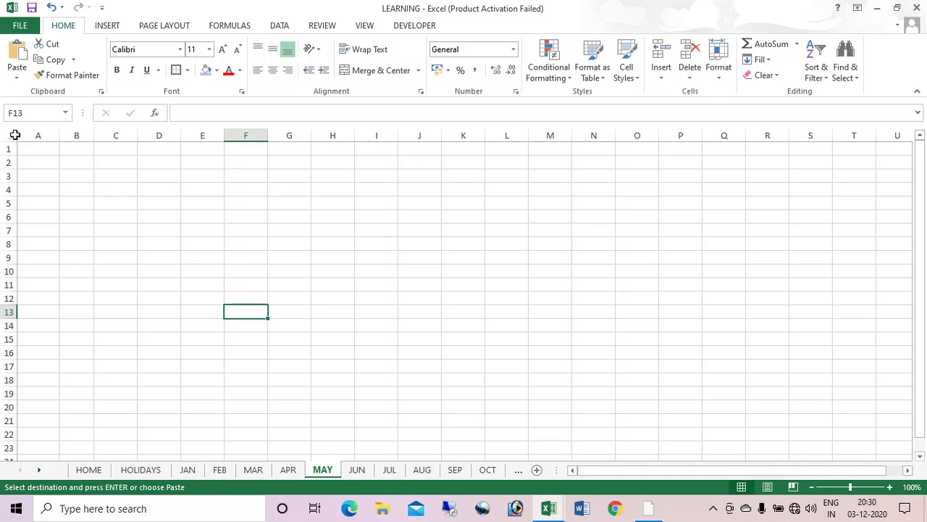
key("ctrl+Home")
key("ctrl+v")
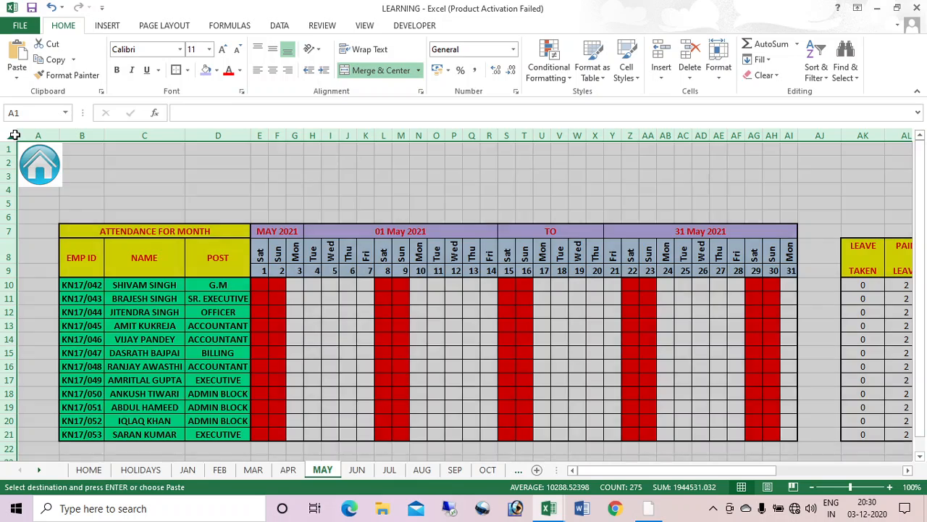
Step: Paste the JAN sheet at A1 of the JUN, JUL and AUG sheets
key("ctrl+Page_Down")
key("ctrl+Home")
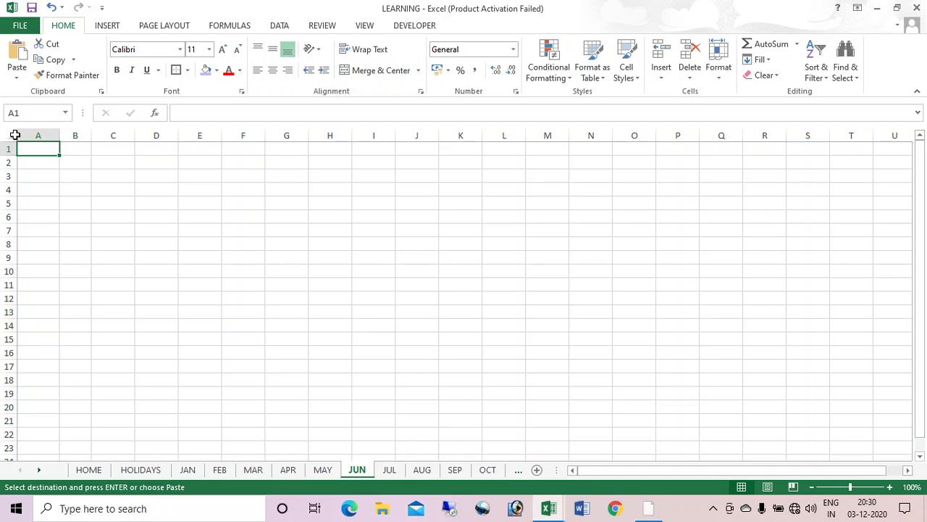
key("ctrl+v")
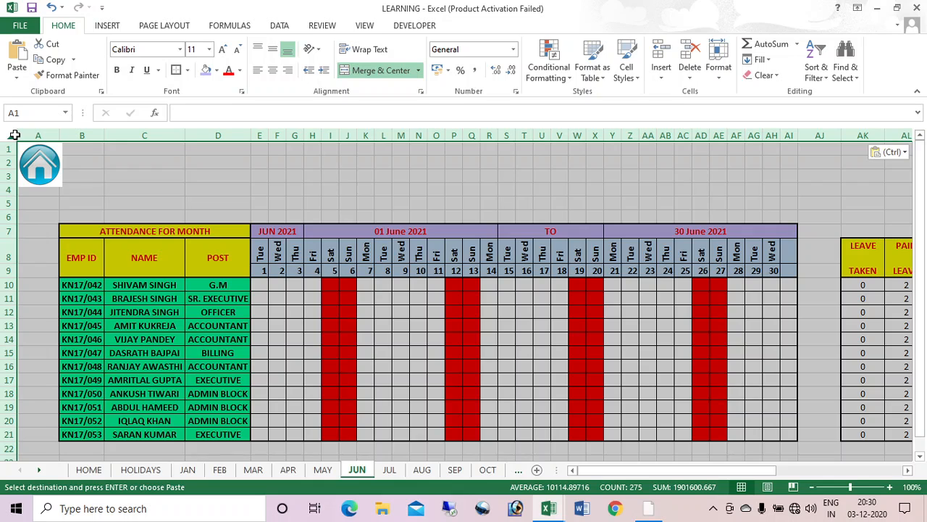
key("ctrl+Page_Down")
key("ctrl+Home")
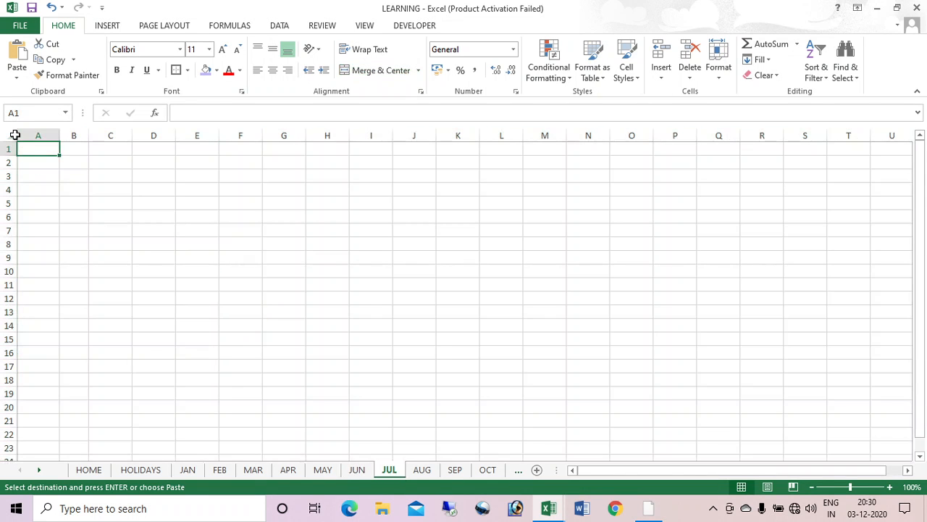
key("ctrl+v")
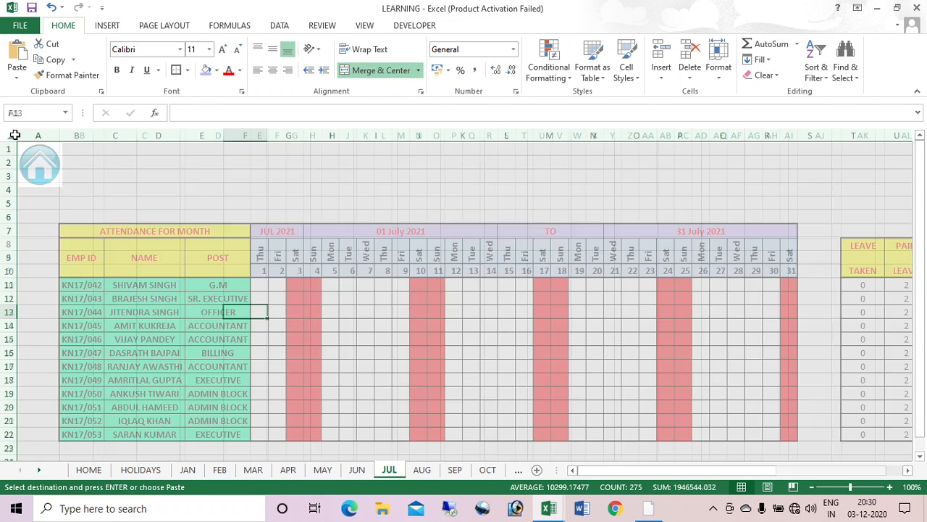
key("ctrl+Page_Down")
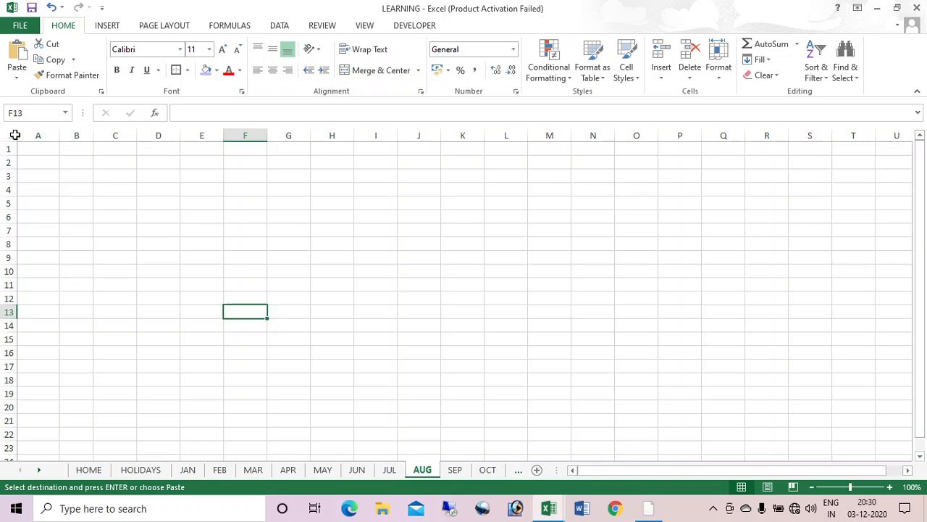
key("ctrl+Home")
key("ctrl+v")
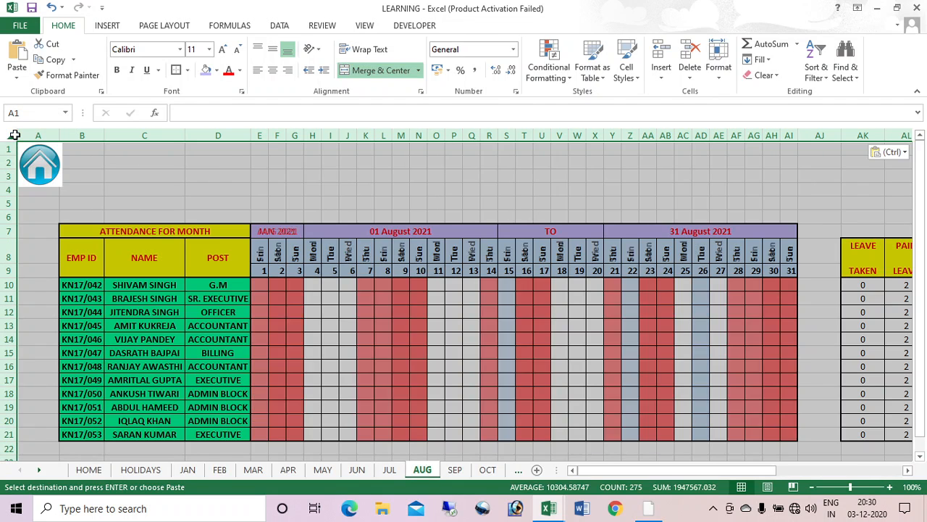
key("ctrl+Page_Down")
key("ctrl+Page_Up")
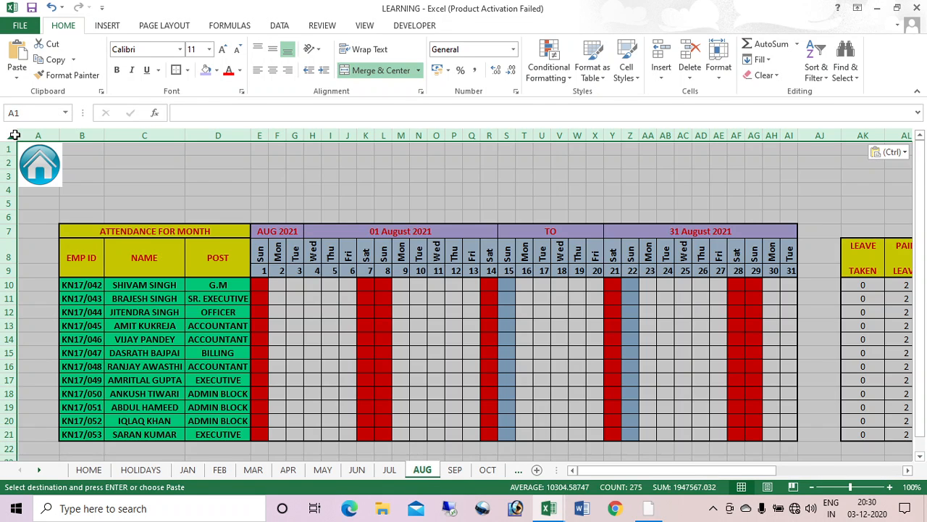
Step: Paste the JAN sheet into the SEP, OCT, NOV and DEC sheets
key("ctrl+Page_Down")
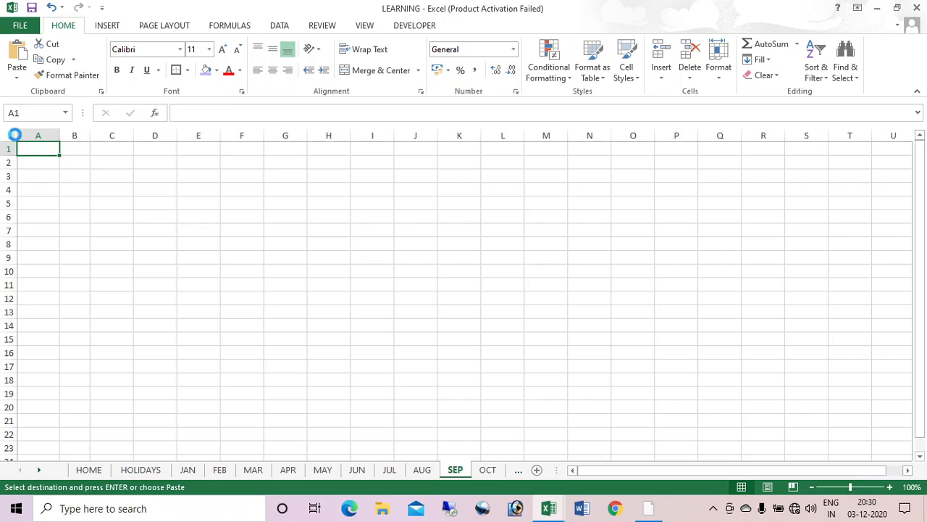
key("ctrl+v")
key("ctrl+Page_Down")
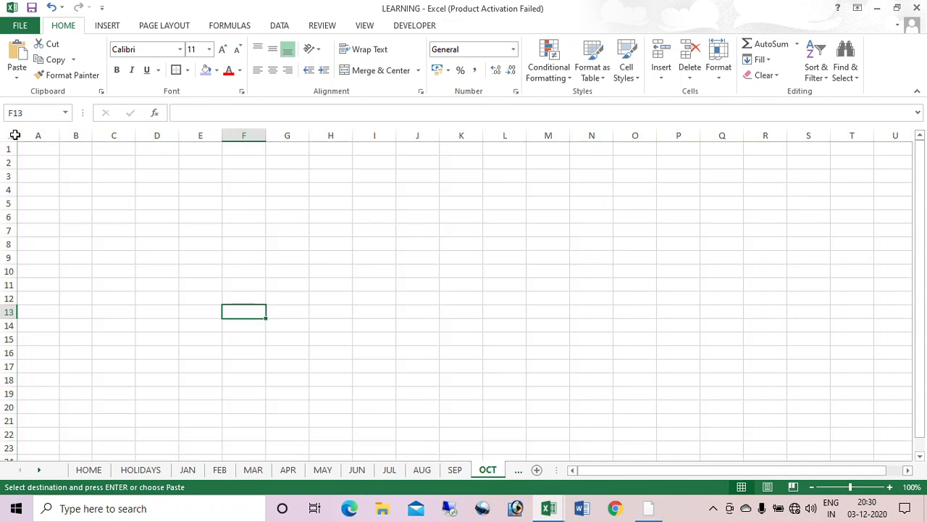
key("ctrl+v")
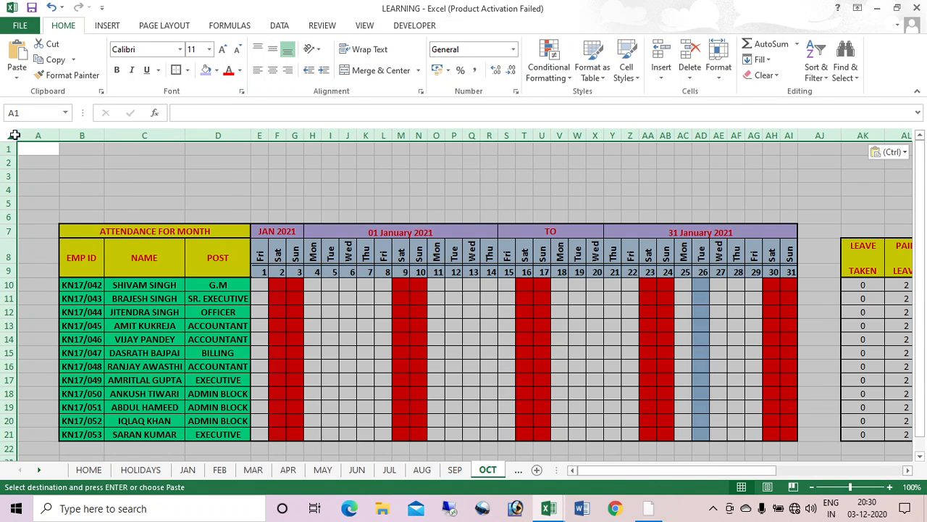
key("ctrl+Page_Down")
key("ctrl+Home")
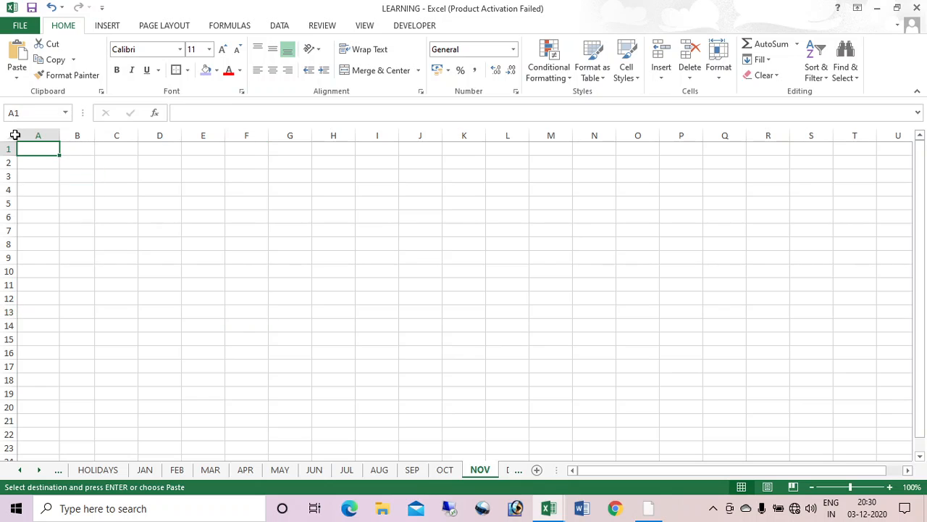
key("ctrl+v")
key("ctrl+Page_Down")
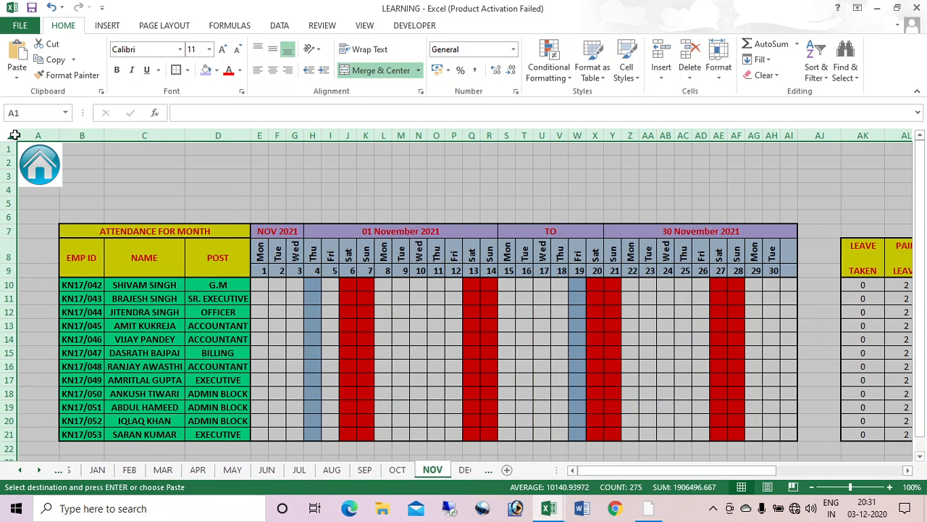
key("ctrl+Home")
key("ctrl+v")
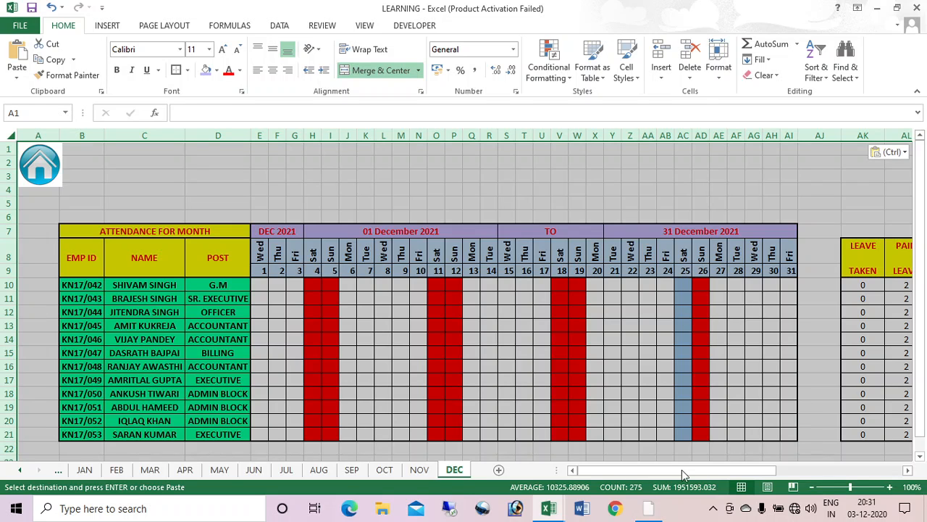
Step: Check the filled month sheets and follow the home icon link back to HOME
mouse_move(684, 471)
left_mouse_down()
mouse_move(807, 474)
mouse_move(685, 472)
left_mouse_up()
key("Left")
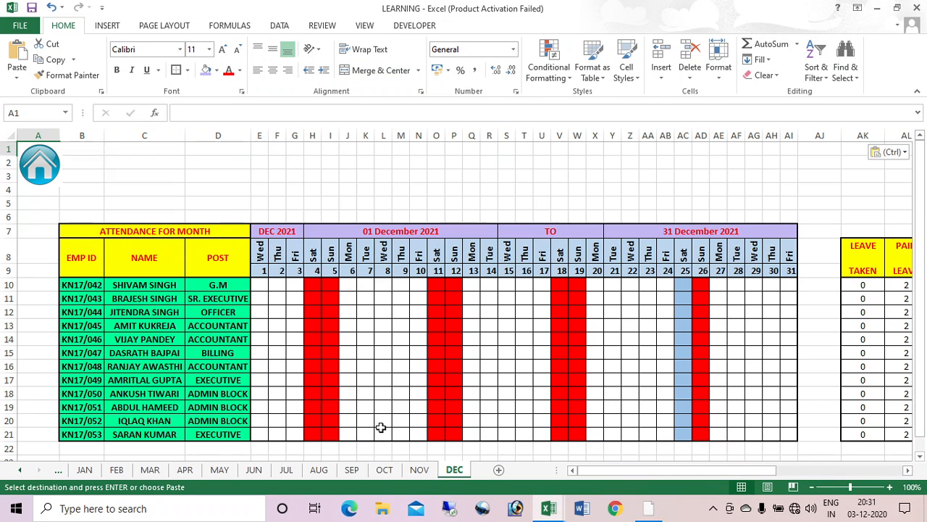
key("ctrl+Page_Up")
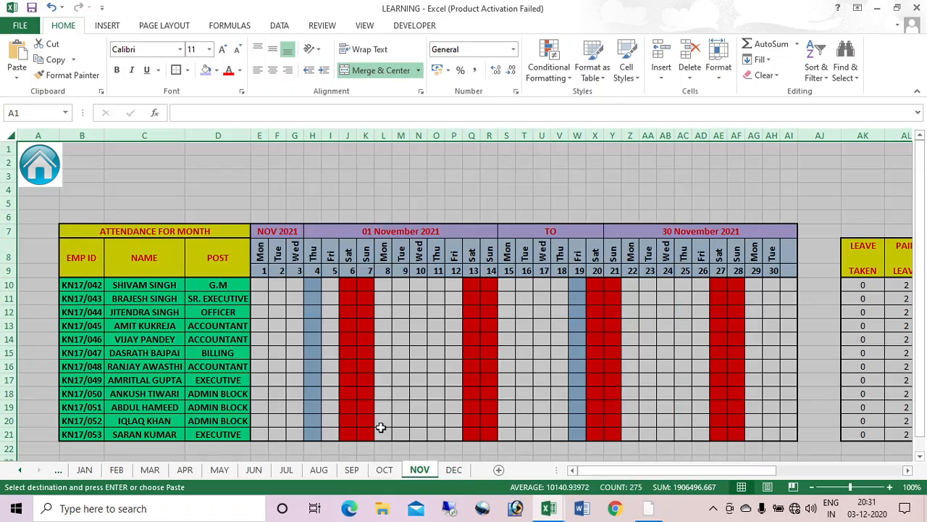
key("ctrl+Page_Up")
key("ctrl+Page_Up")
key("ctrl+Page_Up")
key("ctrl+Page_Up")
key("ctrl+Page_Up")
key("ctrl+Page_Up")
key("ctrl+Page_Up")
key("ctrl+Page_Up")
key("ctrl+Page_Up")
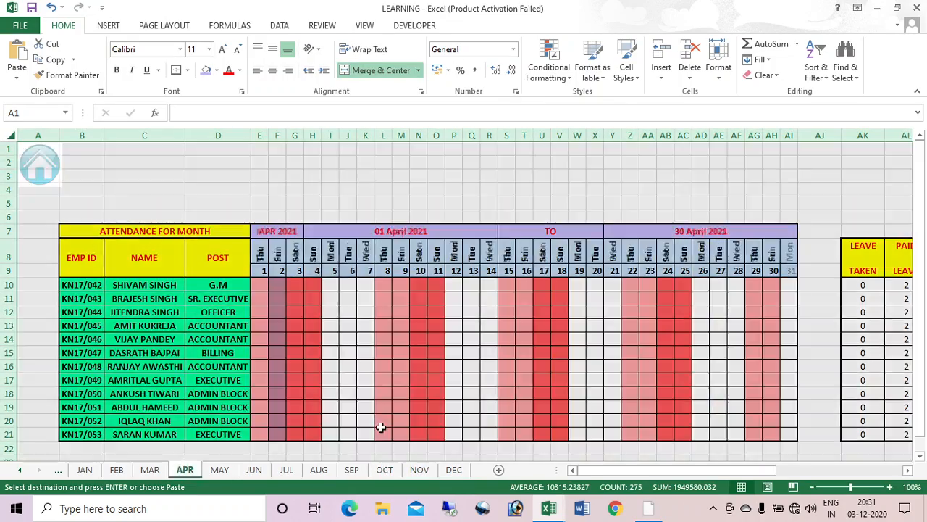
key("ctrl+Page_Down")
key("ctrl+Page_Down")
key("ctrl+Page_Down")
key("ctrl+Page_Down")
key("ctrl+Page_Down")
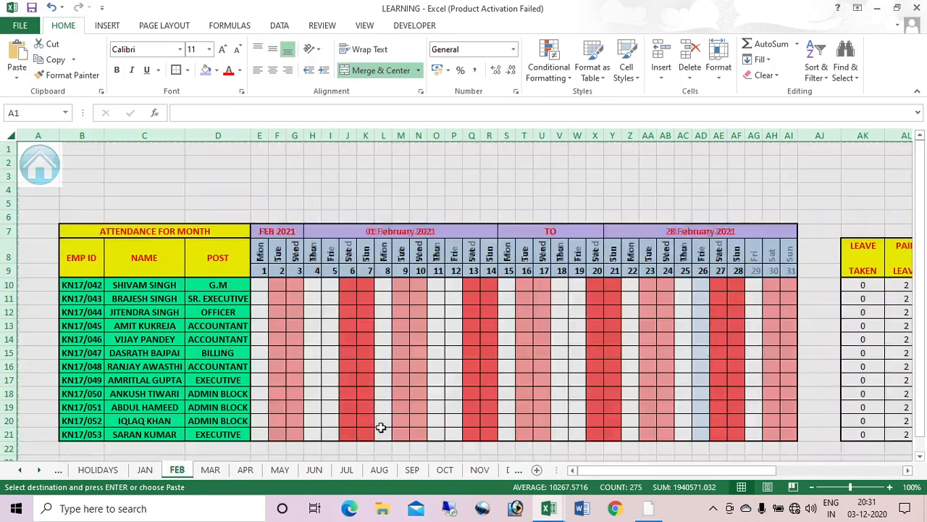
left_click(282, 192)
left_click(58, 166)
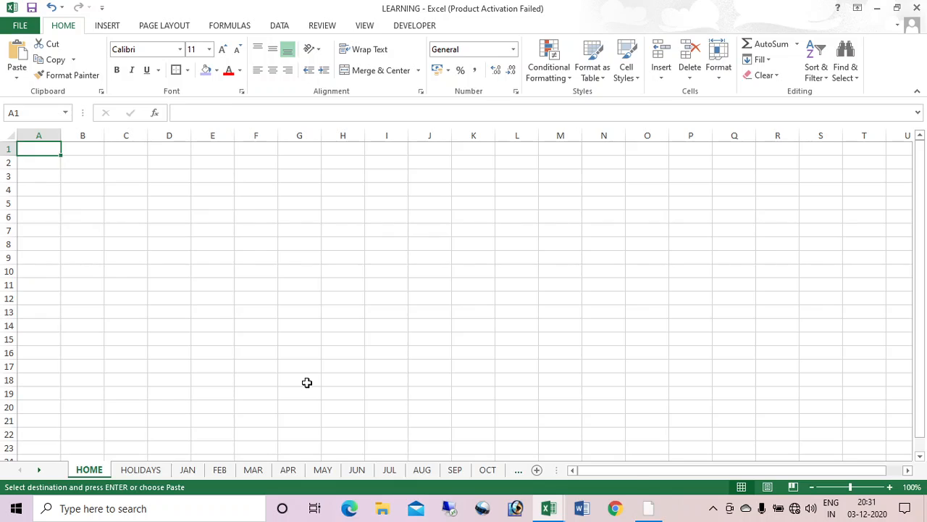
key("ctrl+Page_Down")
key("ctrl+Page_Down")
key("ctrl+Page_Down")
key("ctrl+Page_Down")
key("ctrl+Page_Down")
key("ctrl+Page_Down")
key("ctrl+Page_Down")
key("ctrl+Page_Down")
key("ctrl+Page_Down")
key("ctrl+Page_Down")
key("ctrl+Page_Down")
key("ctrl+Page_Down")
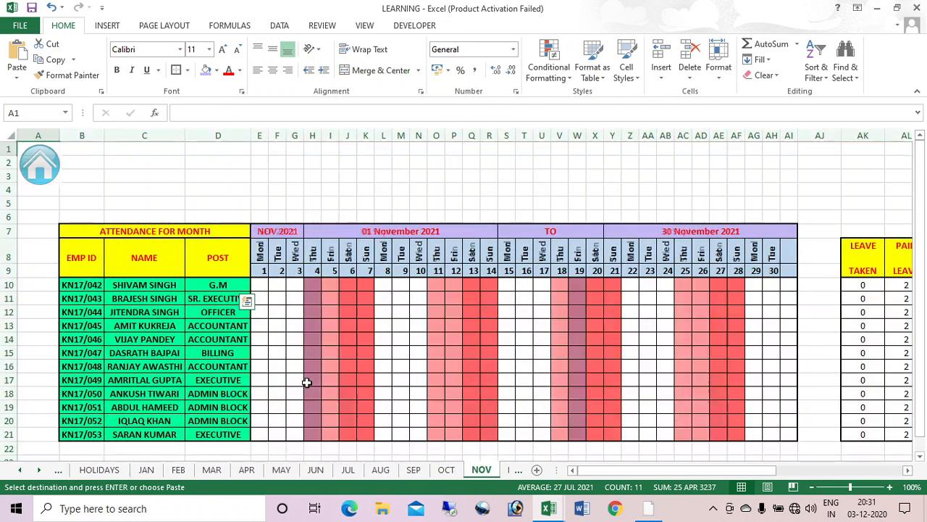
key("ctrl+Page_Down")
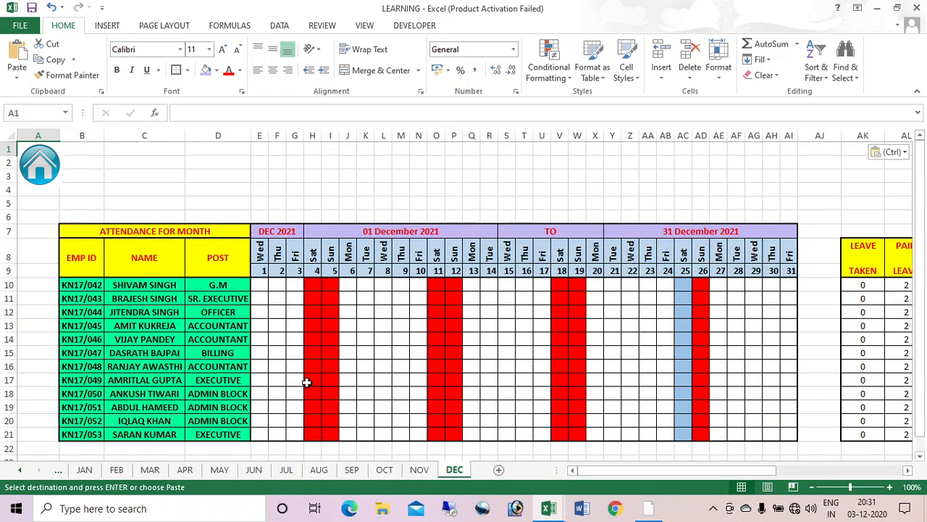
left_click(35, 166)
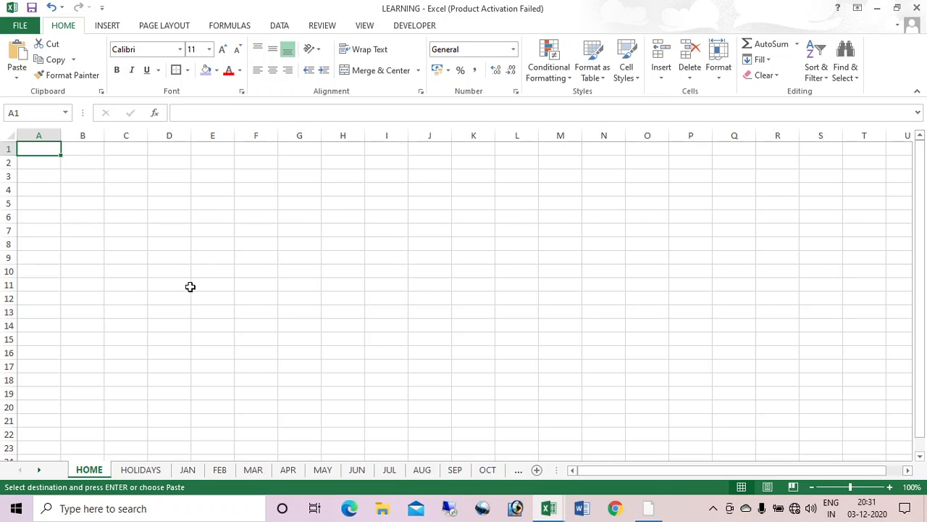
Step: Draw a rounded rectangle over C1:D3 on HOME labelled JAN, with its font size enlarged
left_click(107, 28)
left_click(245, 47)
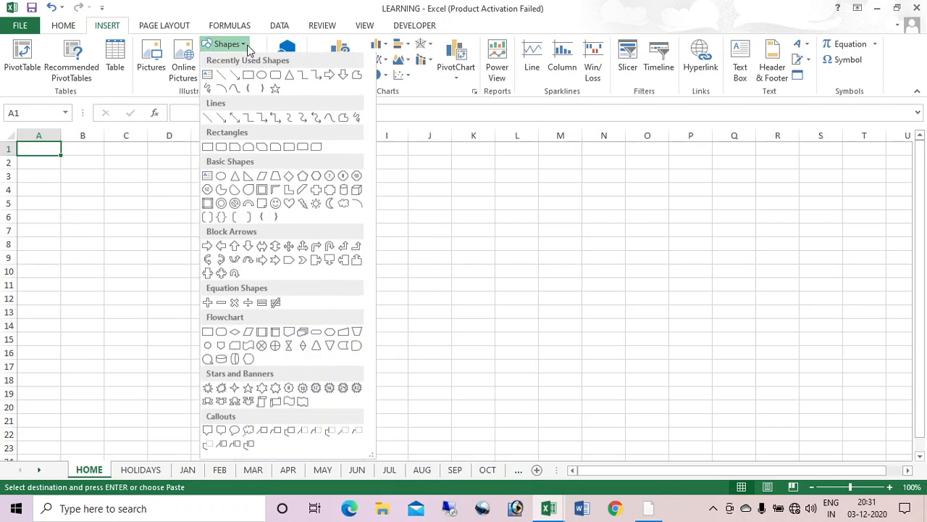
left_click(276, 77)
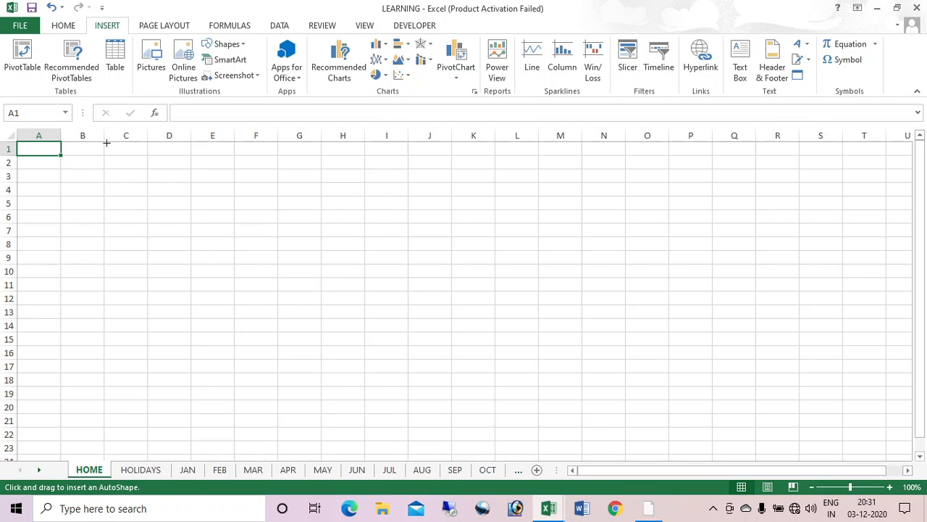
left_click_drag(104, 143, 190, 180)
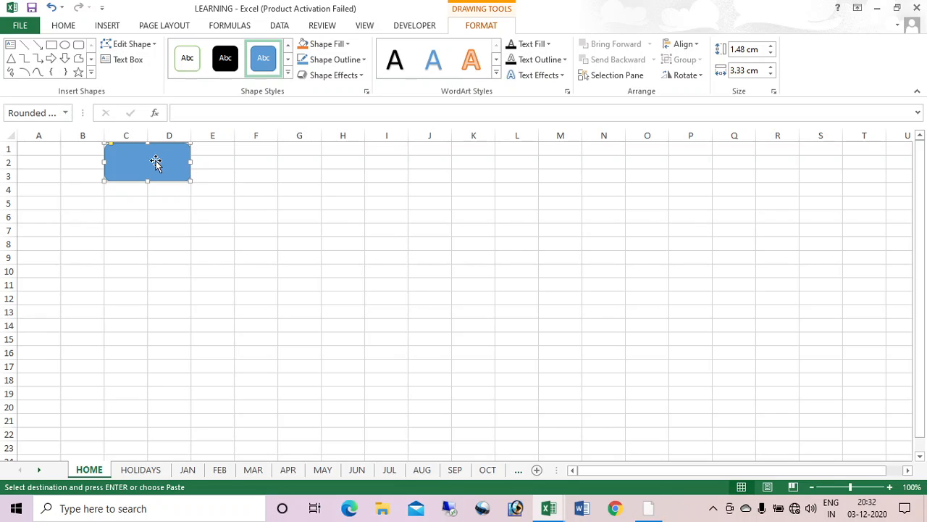
type("JAN")
key("ctrl+a")
key("ctrl+shift+period")
key("ctrl+shift+period")
key("ctrl+shift+period")
key("ctrl+shift+period")
key("ctrl+shift+period")
key("ctrl+shift+period")
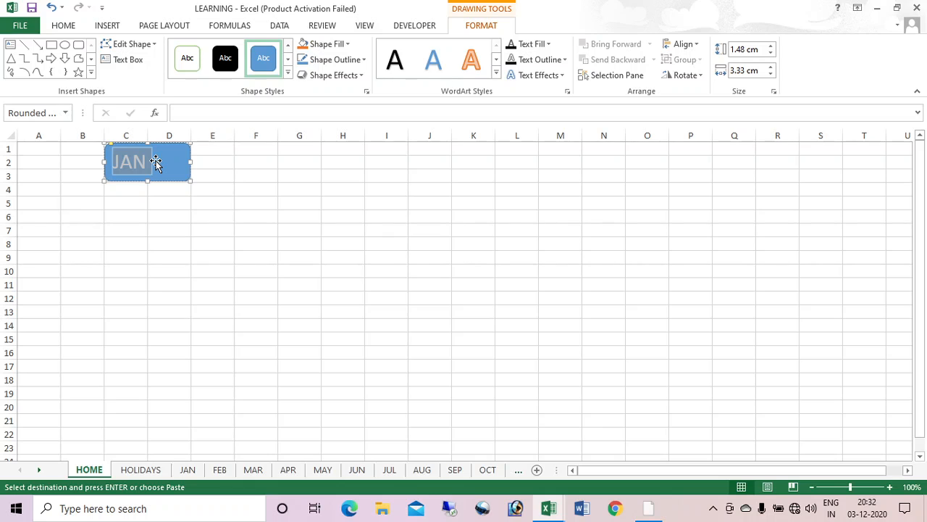
left_click(245, 218)
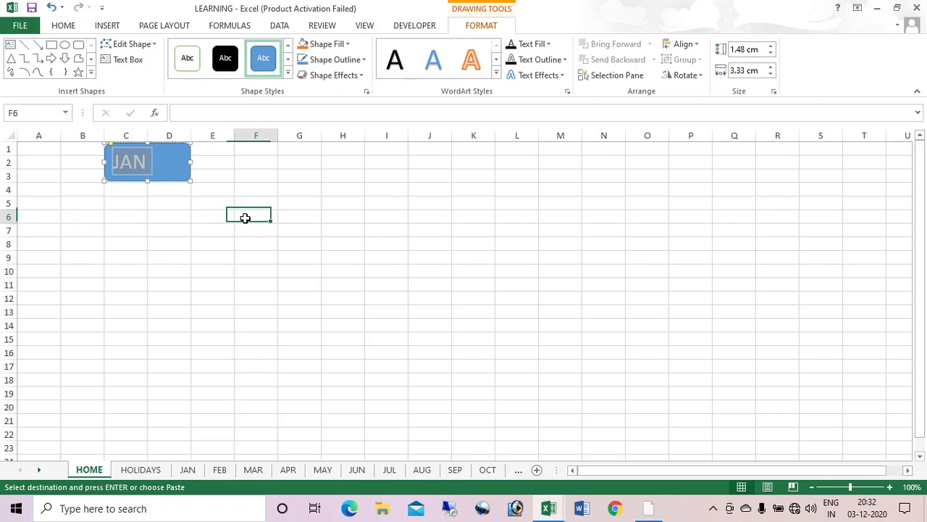
Step: Paste copies of the JAN button at C5, C9 and C13 to form the first column
right_click(167, 166)
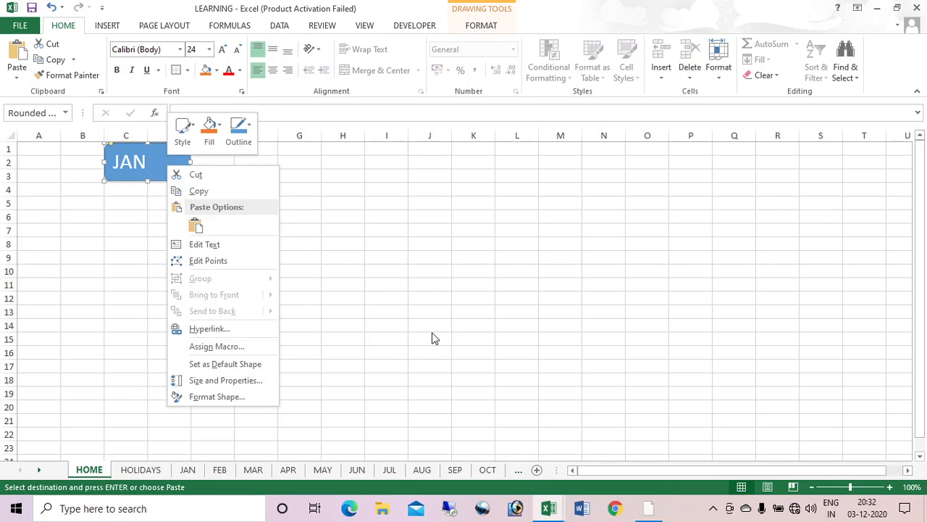
key("Escape")
key("Escape")
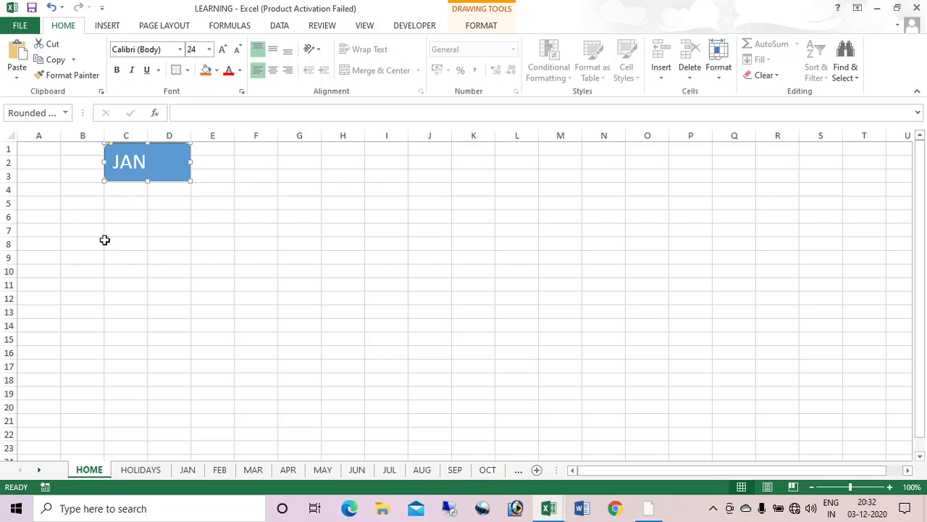
left_click(113, 200)
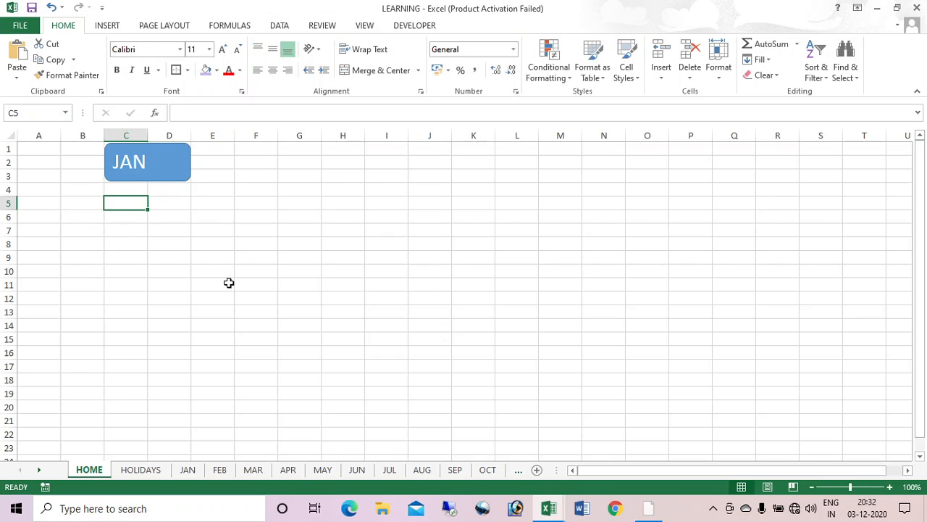
key("ctrl+v")
left_click(126, 256)
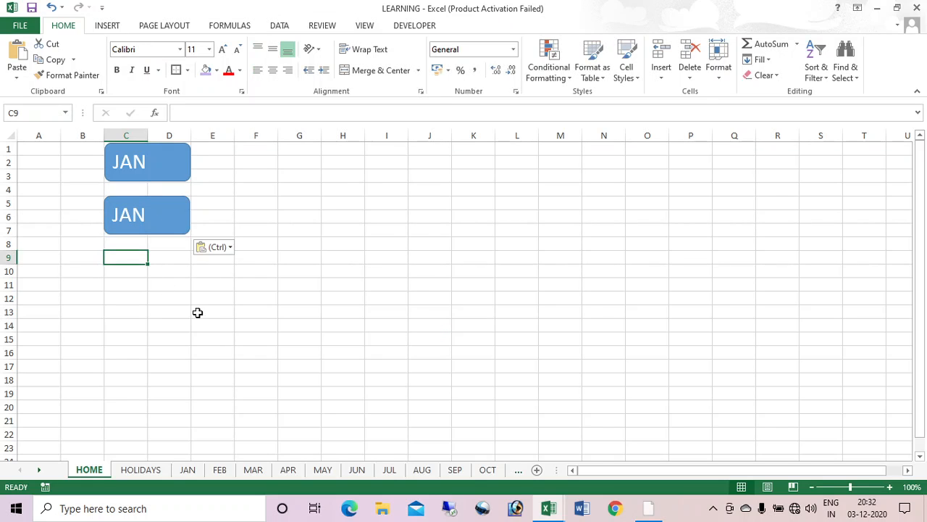
key("ctrl+v")
left_click(141, 310)
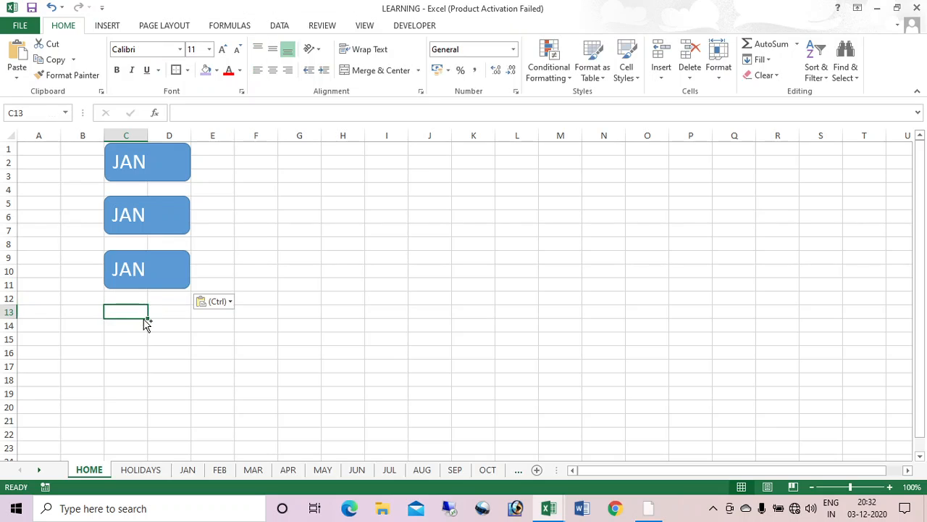
key("ctrl+v")
left_click(293, 308)
Step: Select all four JAN buttons and paste them at F1 and I1 for two more columns
left_click(180, 174)
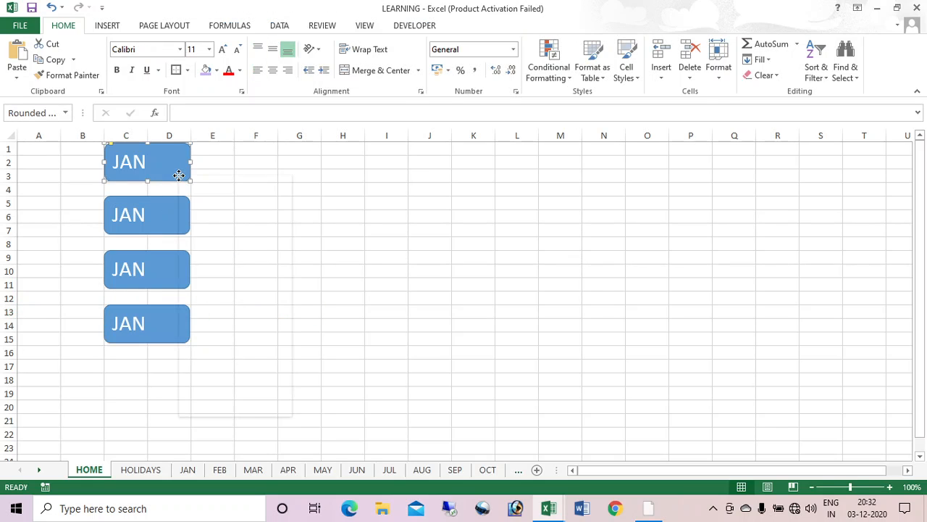
right_click(180, 174)
key("Escape")
key("ctrl+a")
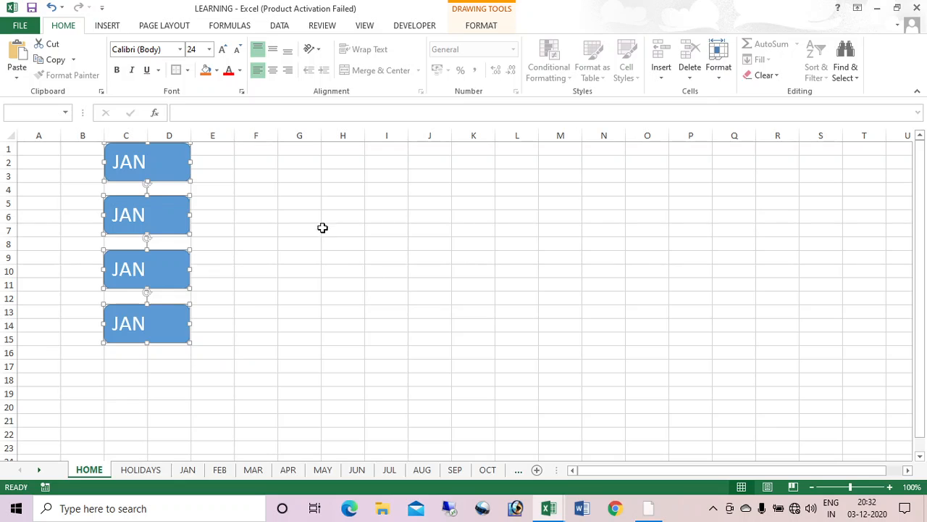
left_click(263, 147)
key("ctrl+v")
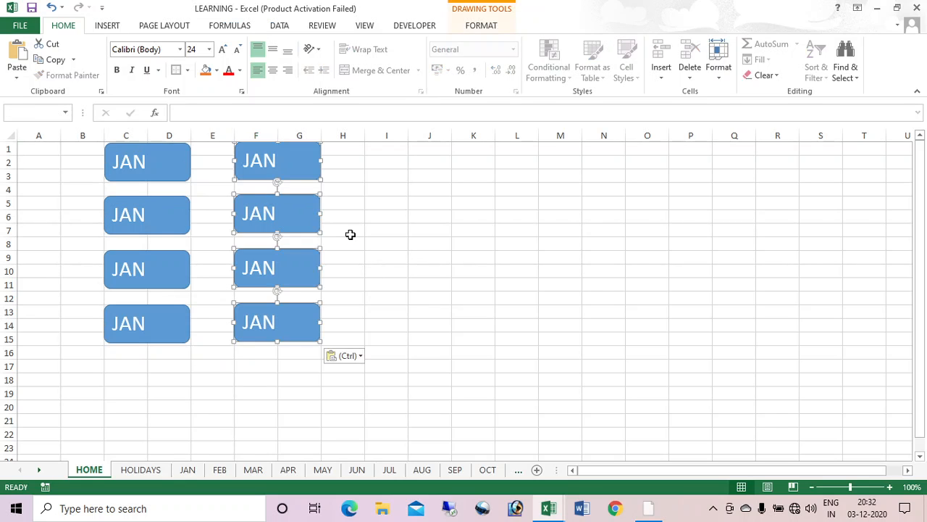
left_click(387, 150)
key("ctrl+v")
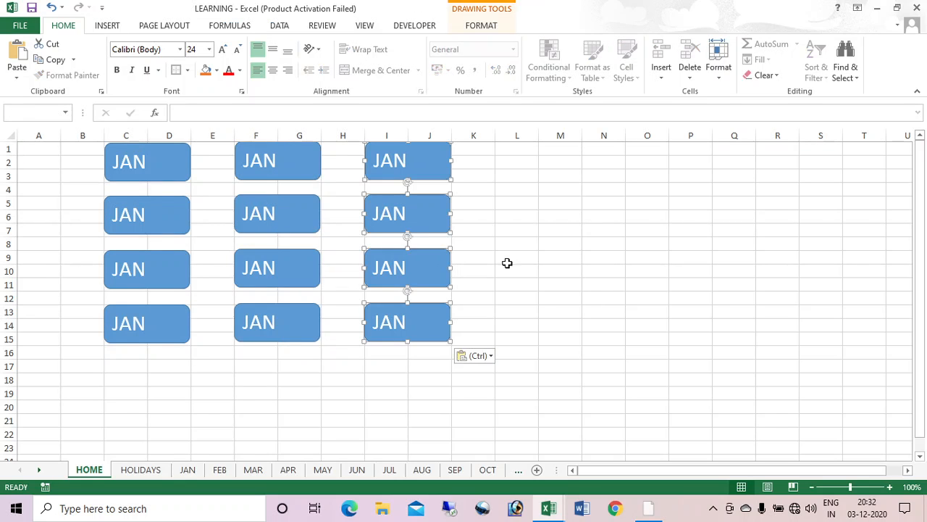
left_click(588, 303)
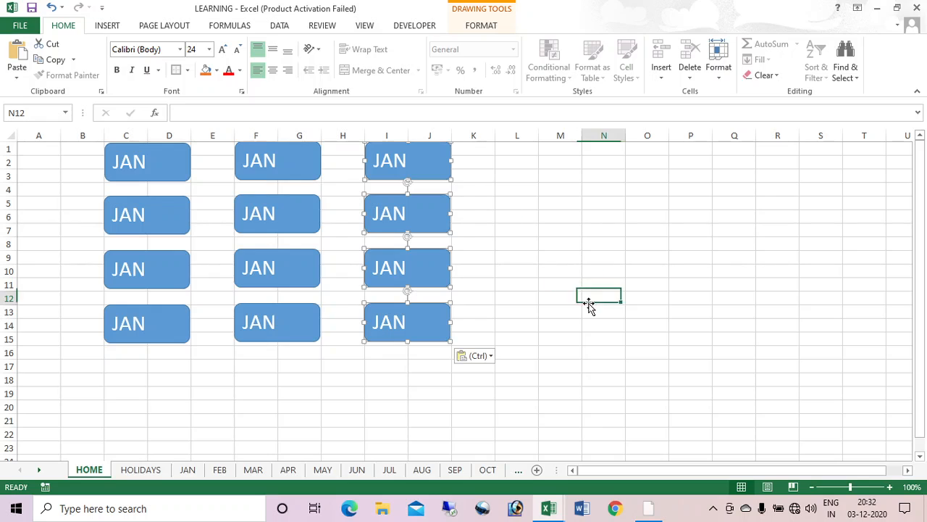
Step: Relabel the column C and F copies as FEB, MAR, APR, MAY, JUN, JUL and AUG
double_click(128, 215)
type("FEB")
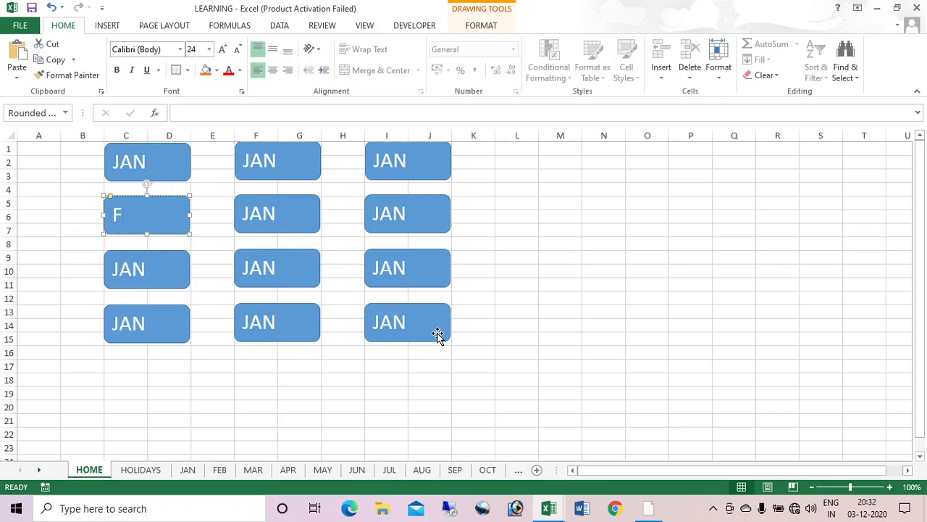
double_click(136, 267)
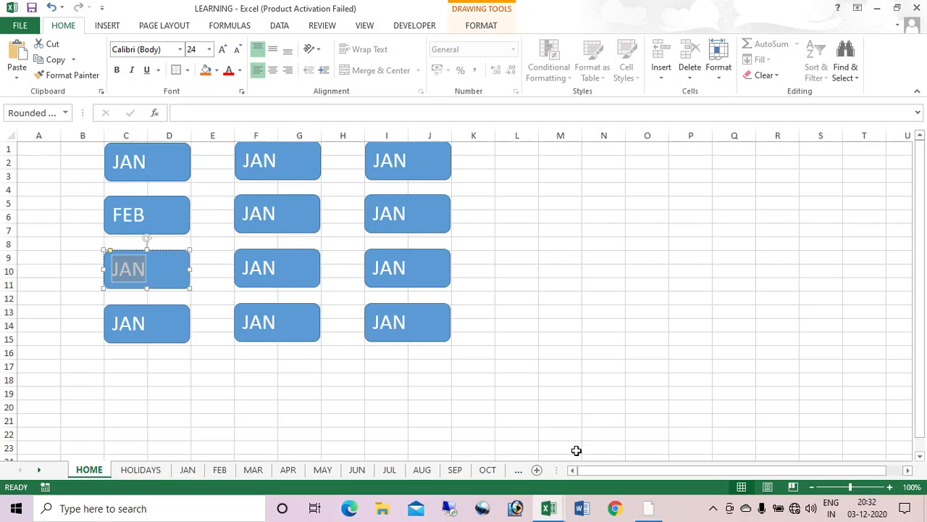
type("MAR")
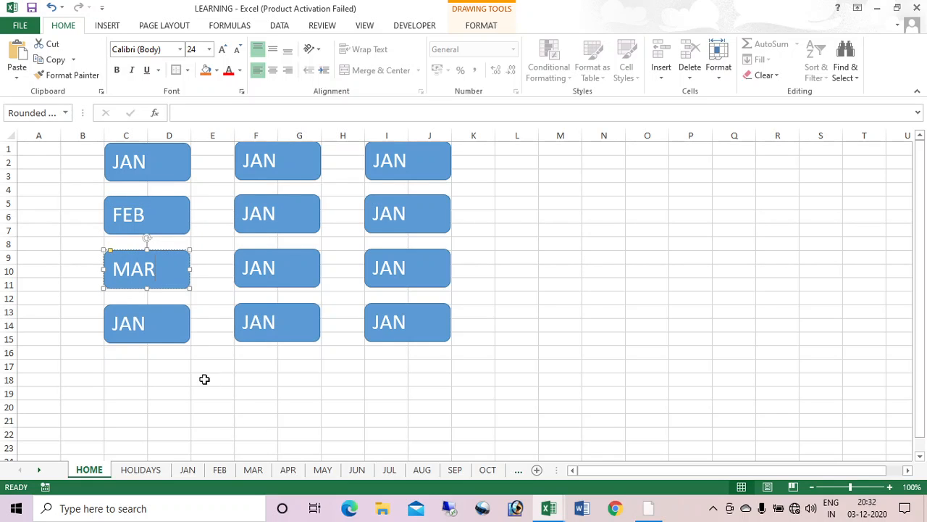
double_click(124, 321)
type("APR")
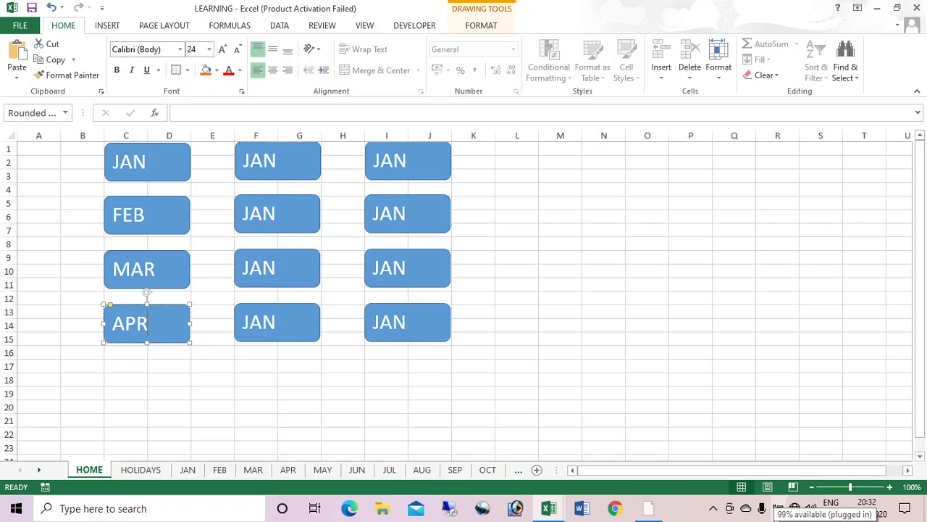
double_click(263, 161)
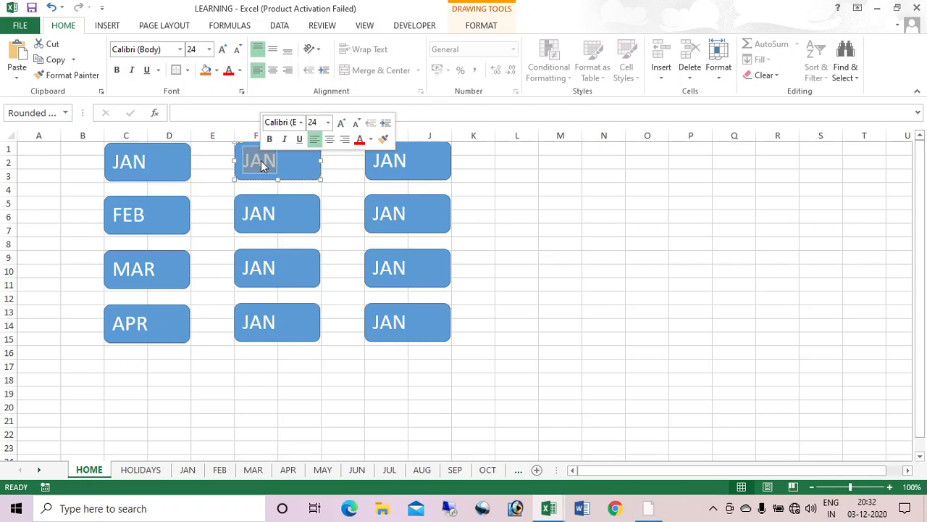
type("MAY")
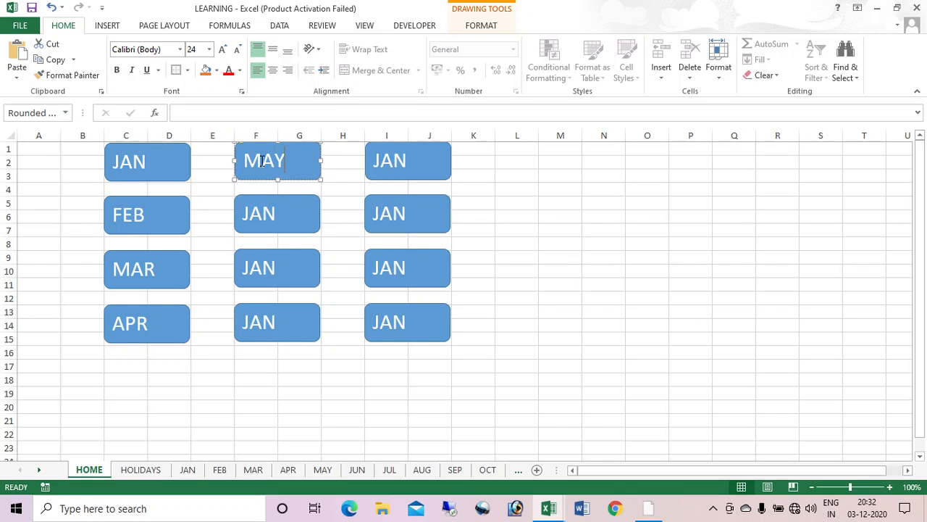
double_click(260, 213)
type("JUN")
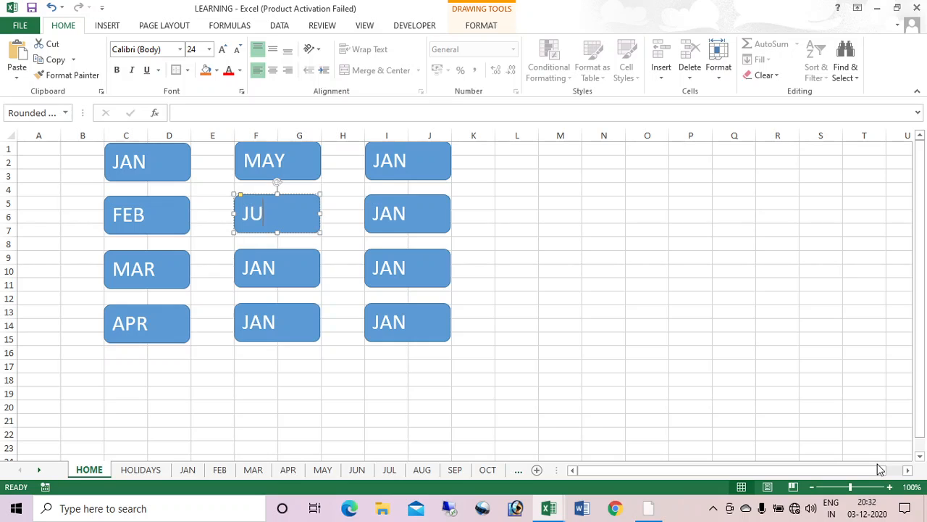
double_click(259, 269)
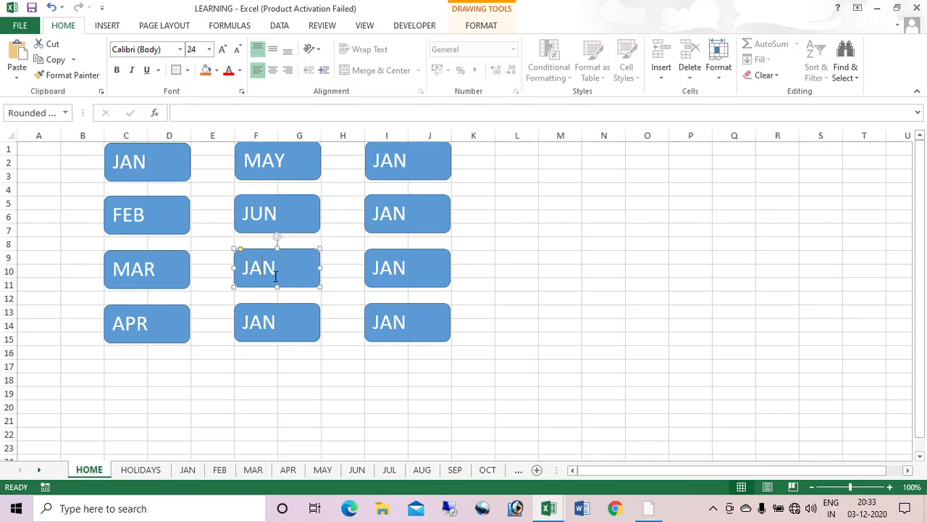
type("JUL")
double_click(265, 326)
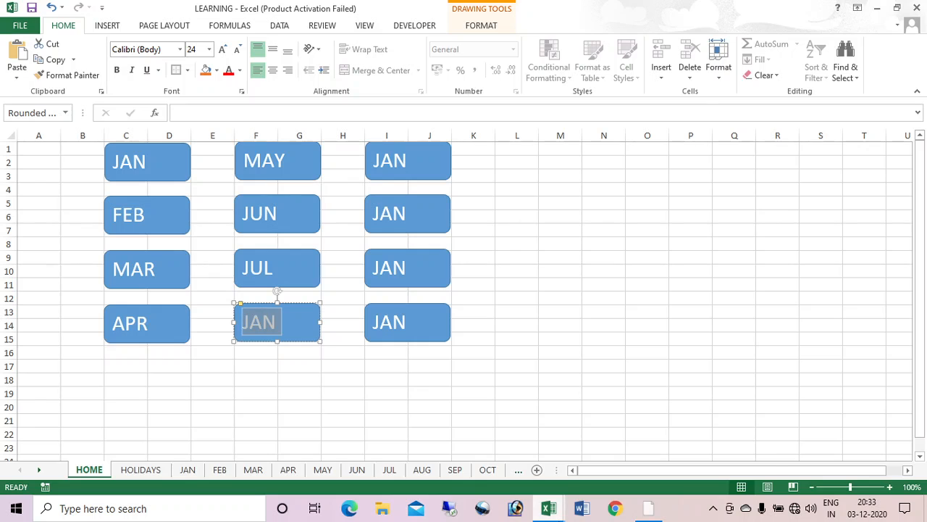
type("AUG")
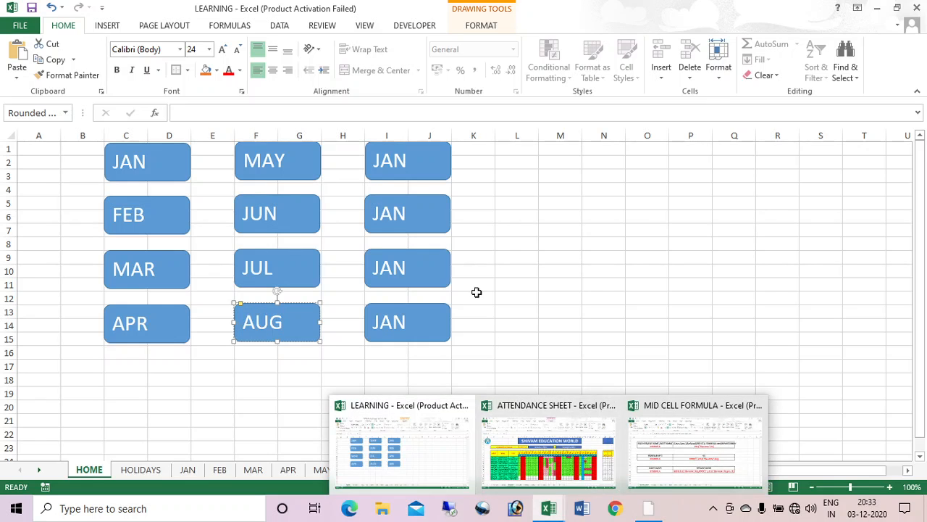
Step: Relabel the column I buttons as SEP, OCT, NOV and DEC
double_click(371, 160)
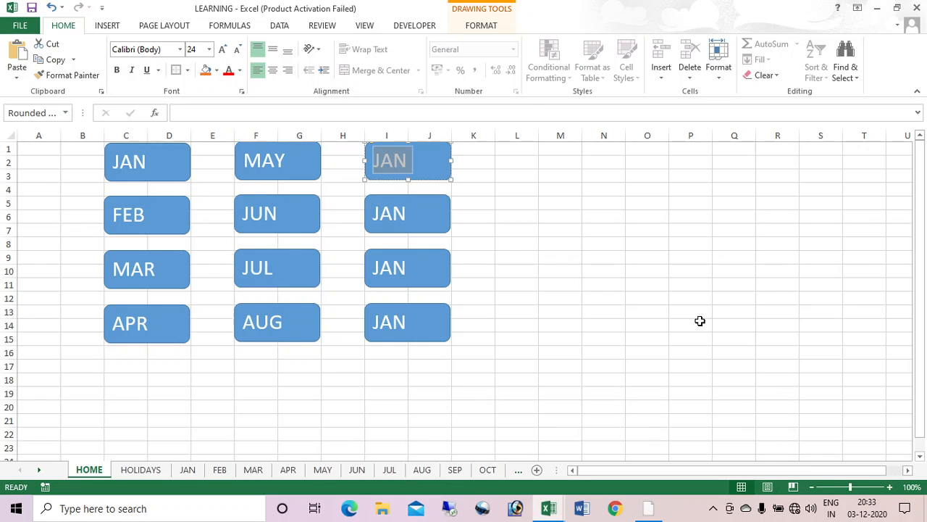
type("SEP")
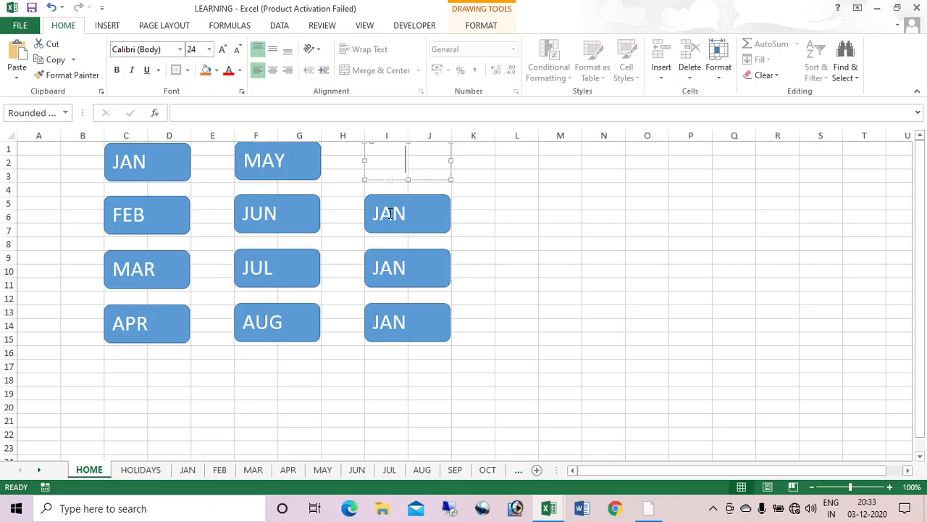
double_click(390, 213)
type("OCT")
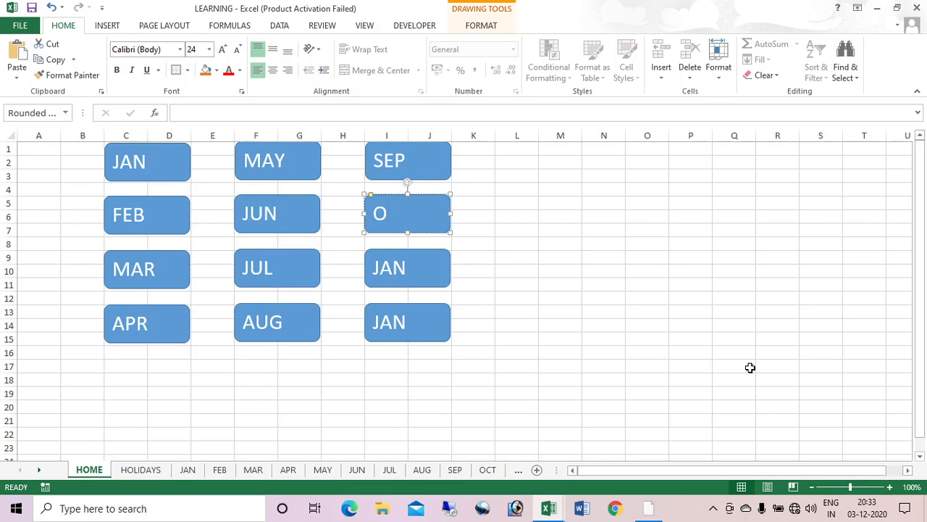
double_click(389, 276)
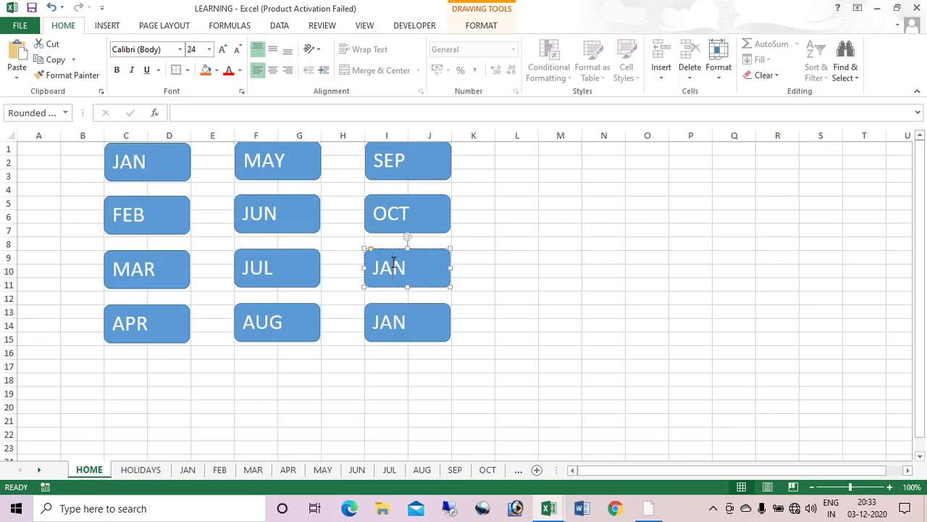
type("NOV")
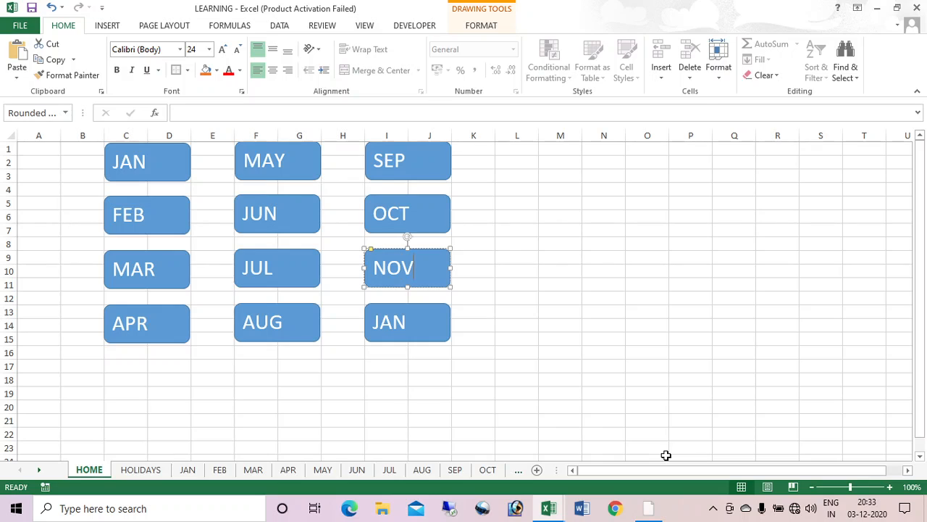
left_click(404, 323)
key("ctrl+a")
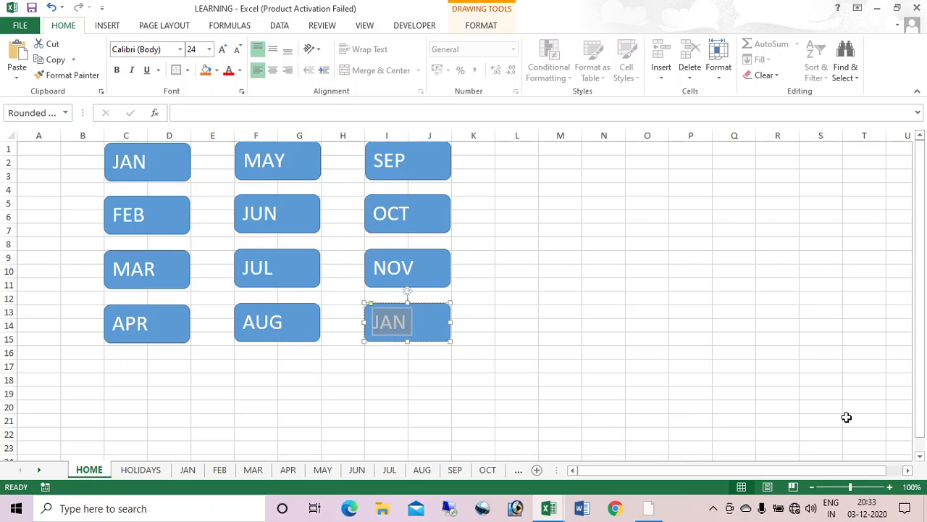
type("DEC")
left_click(771, 421)
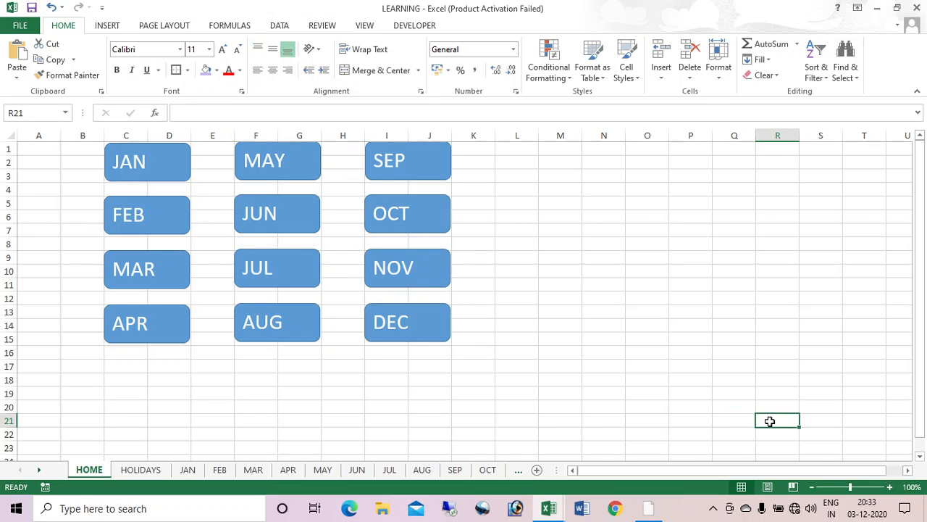
Step: Select all twelve month buttons and shift them down and to the right
right_click(182, 176)
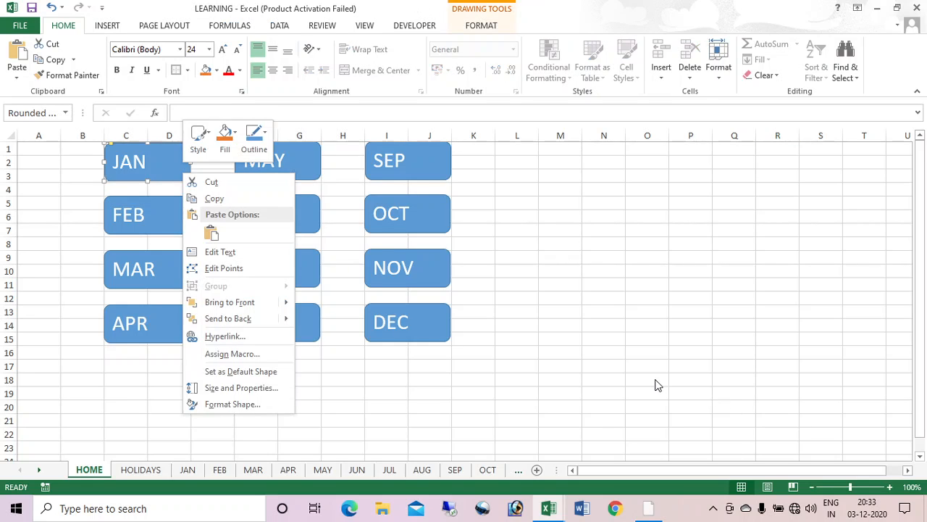
key("Escape")
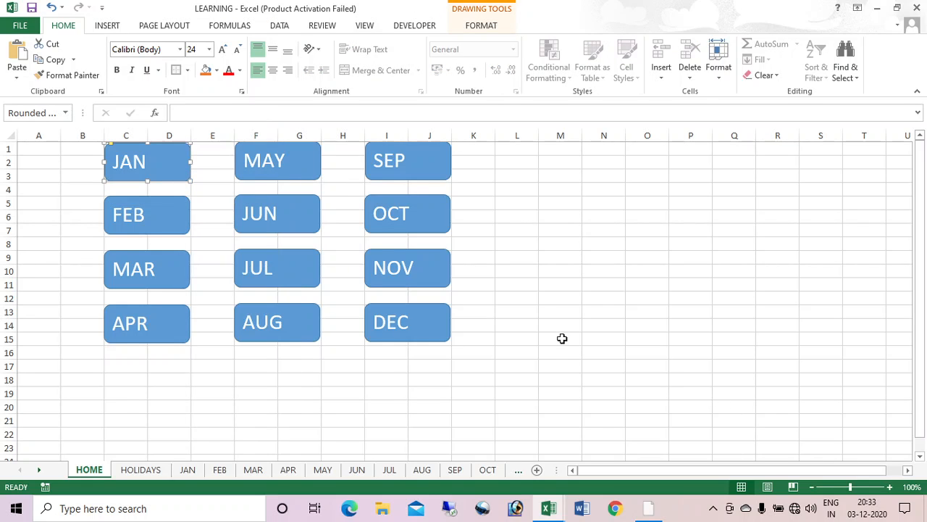
key("ctrl+a")
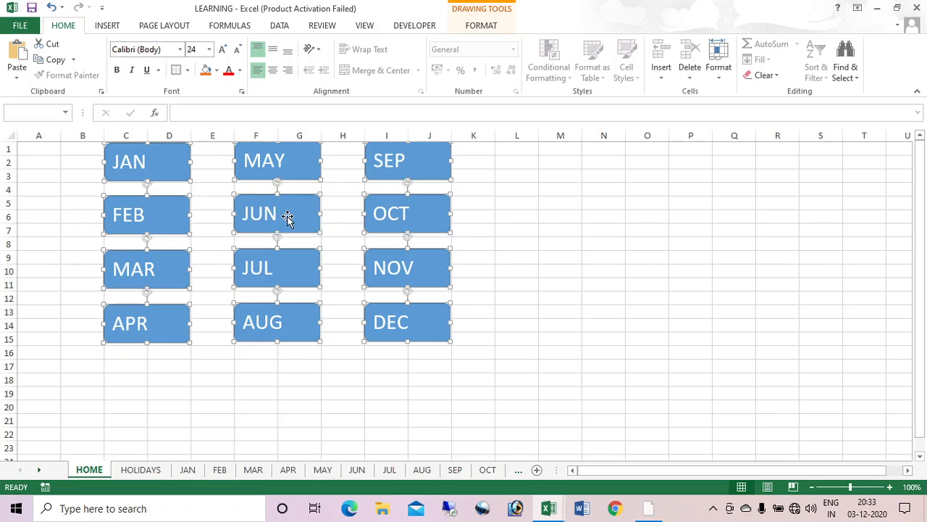
left_click_drag(304, 224, 406, 265)
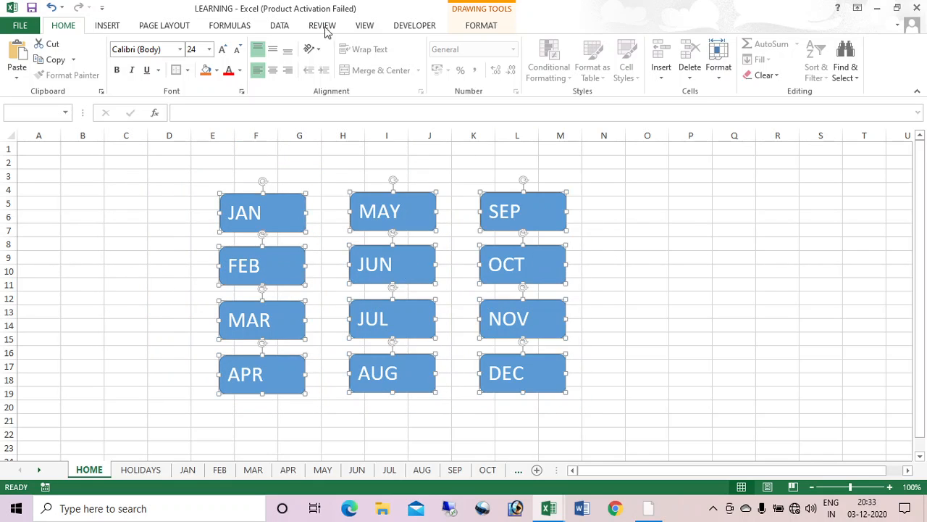
Step: Give the month buttons an orange fill and a thick 6 pt outline
left_click(480, 29)
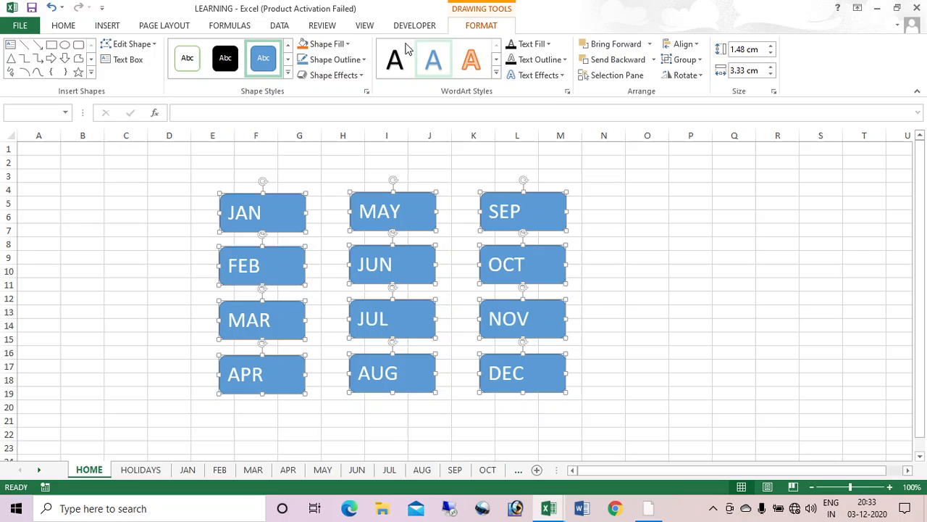
left_click(347, 45)
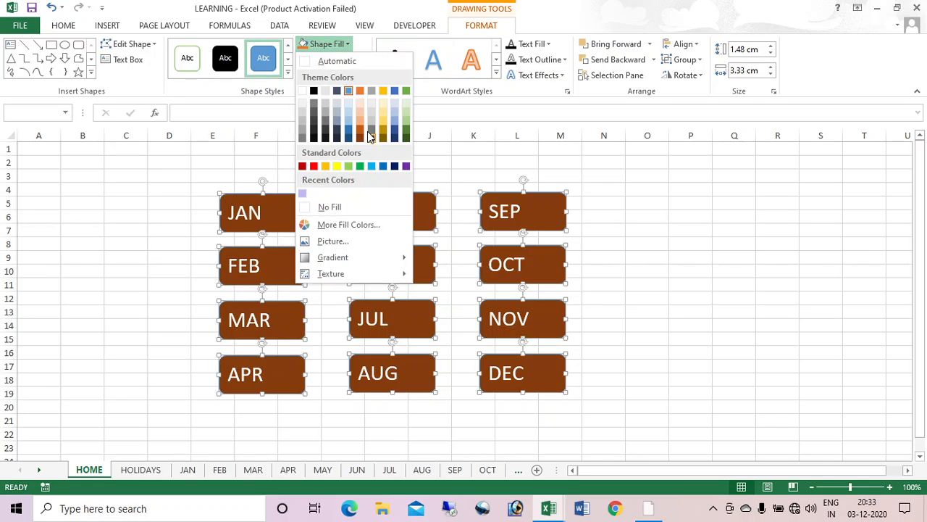
left_click(366, 134)
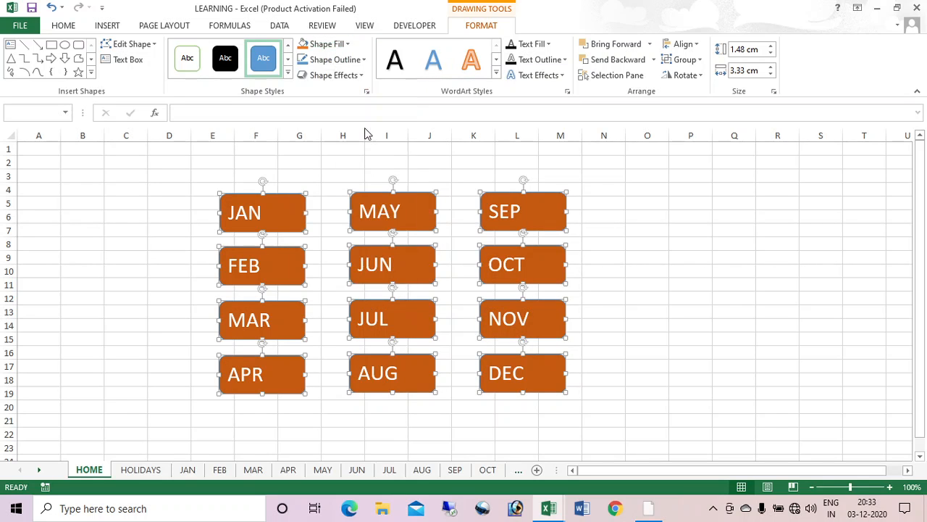
left_click(363, 59)
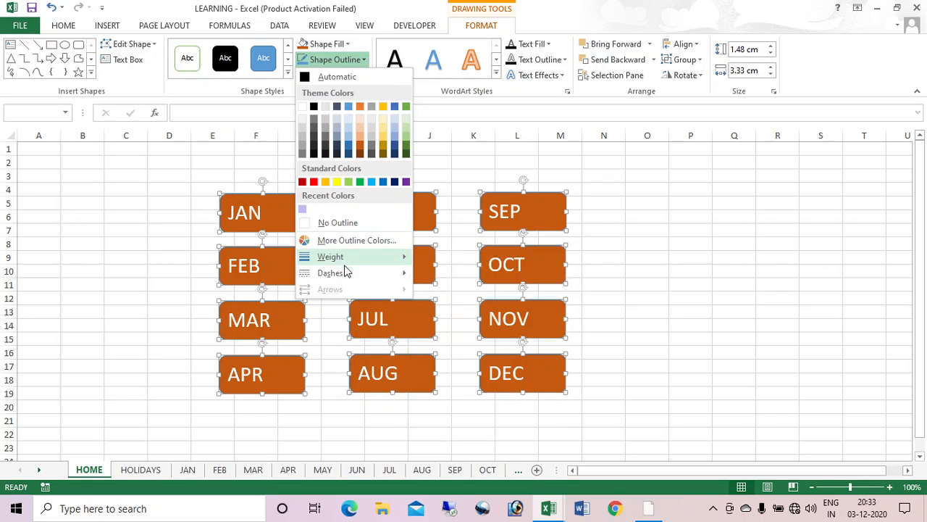
mouse_move(349, 263)
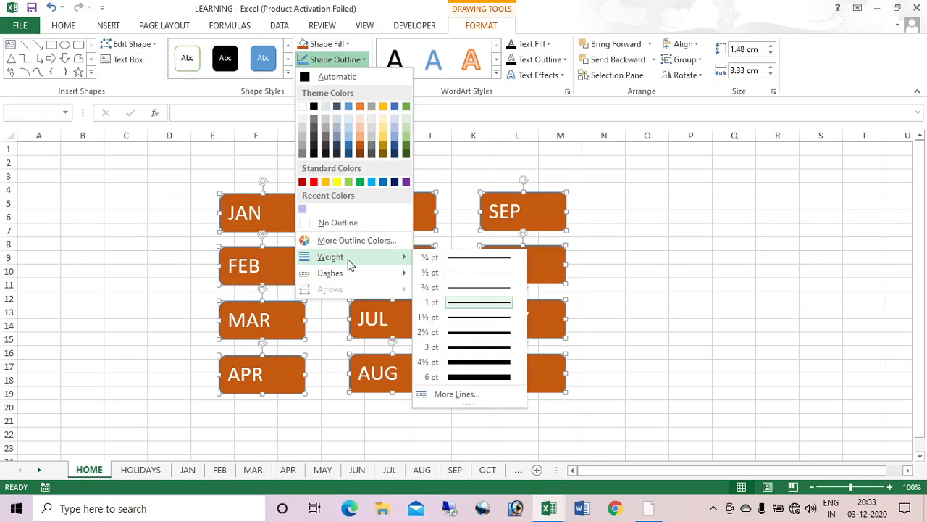
left_click(503, 378)
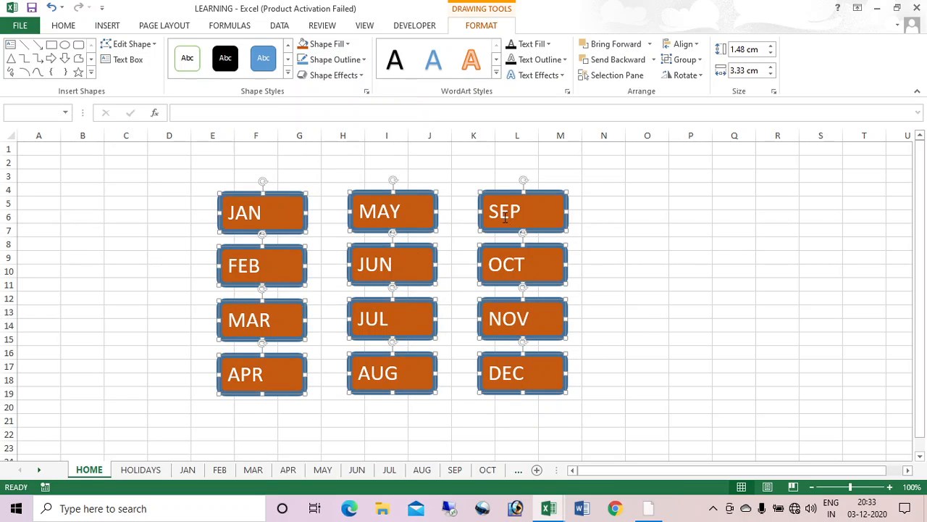
Step: Make the month button labels yellow
left_click(548, 45)
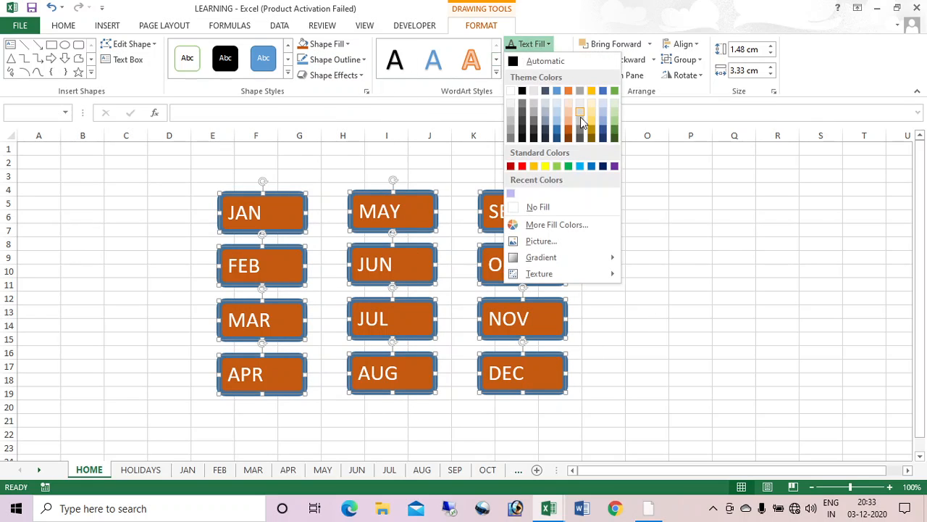
left_click(545, 167)
left_click(635, 228)
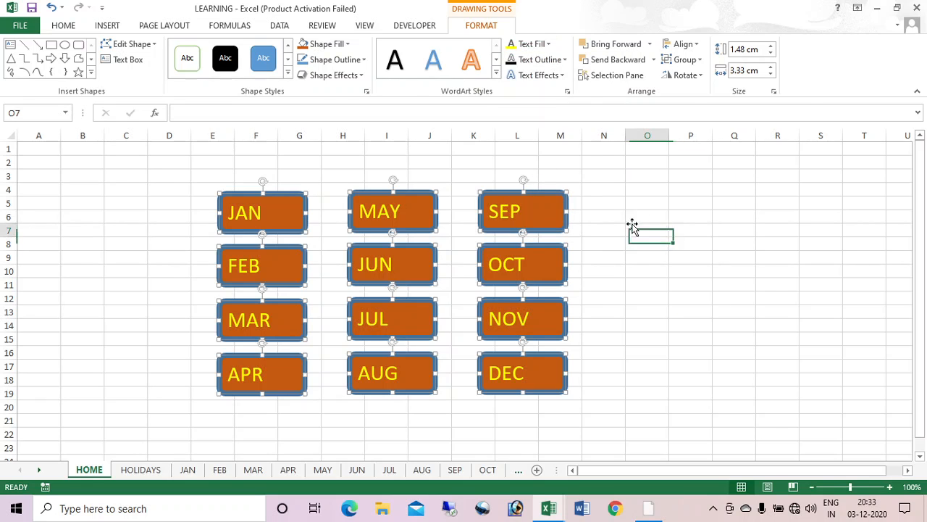
left_click_drag(37, 149, 905, 454)
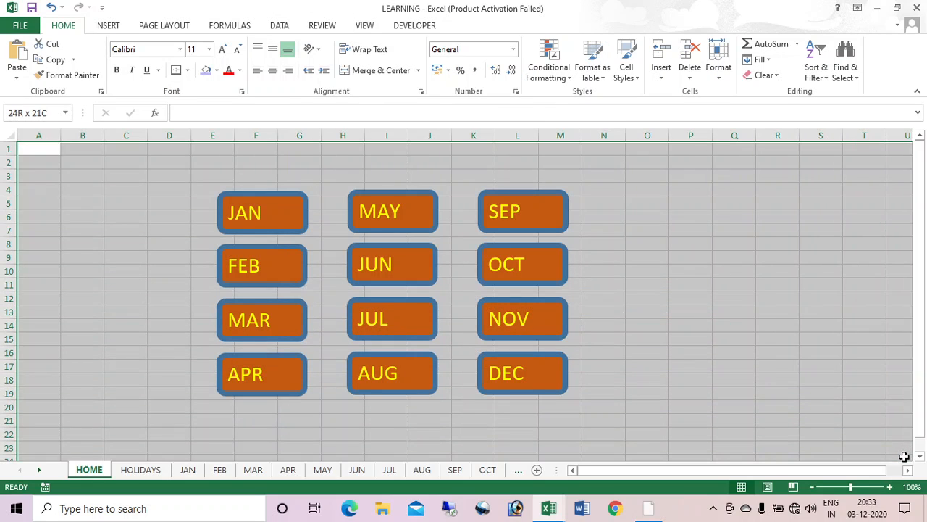
Step: Fill the HOME sheet's cell background yellow
left_click(215, 71)
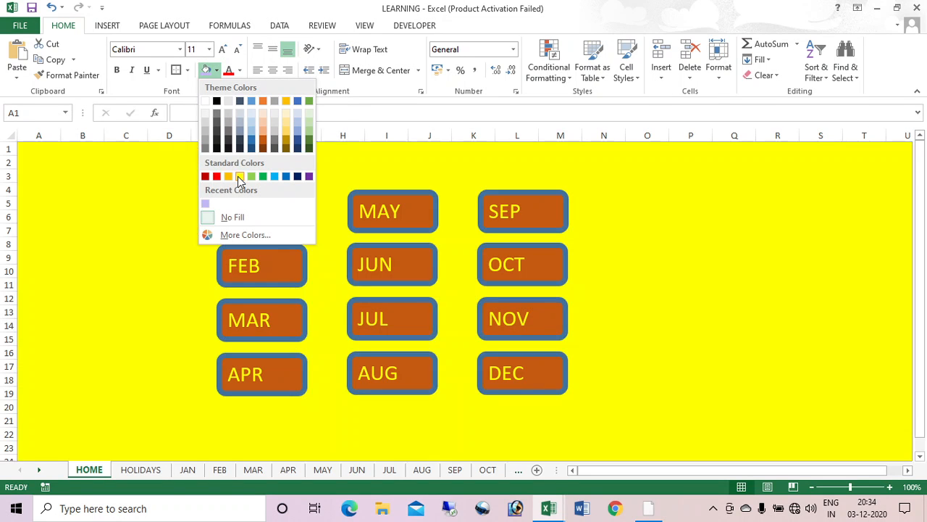
left_click(238, 176)
left_click(738, 287)
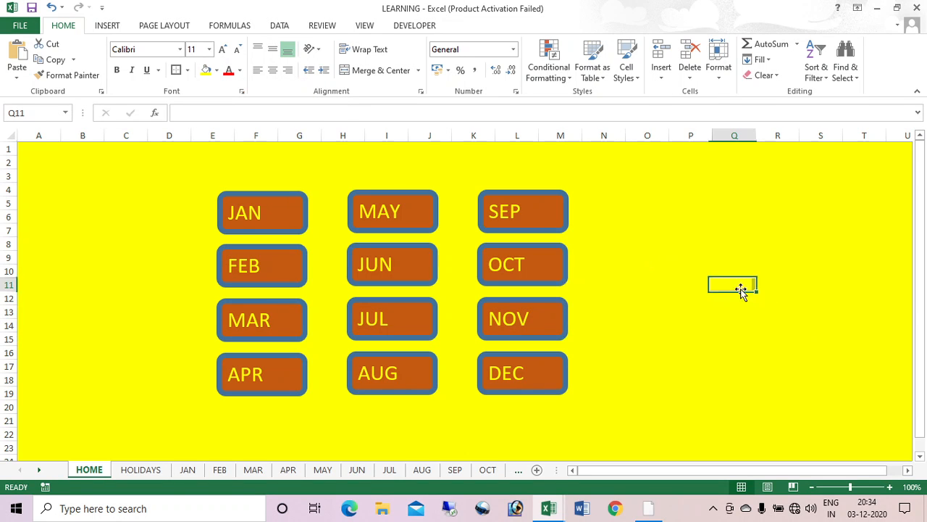
Step: Draw a large smiley face shape to the right of the month buttons
left_click(112, 27)
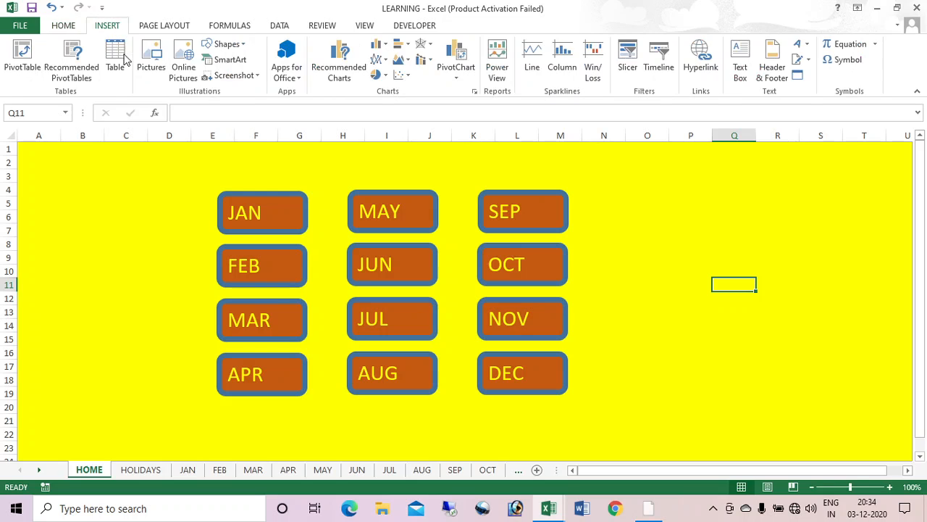
left_click(226, 45)
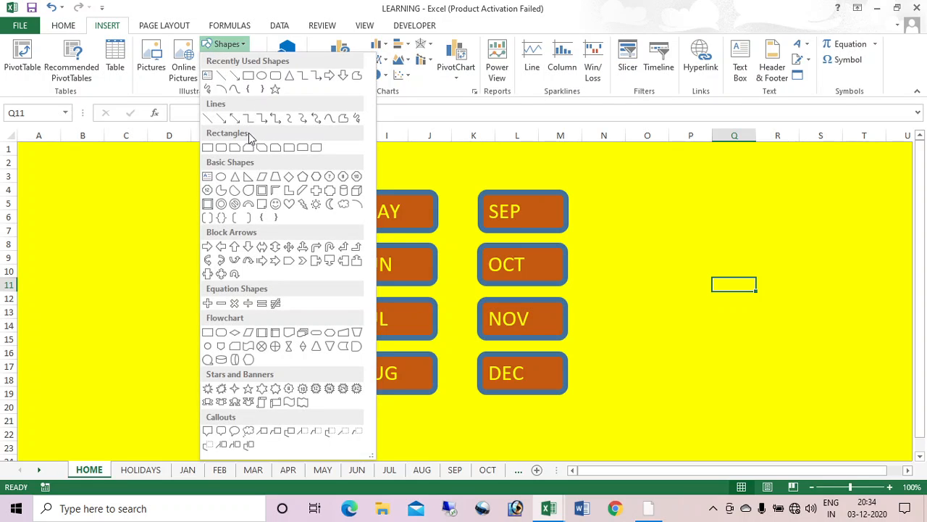
left_click(276, 203)
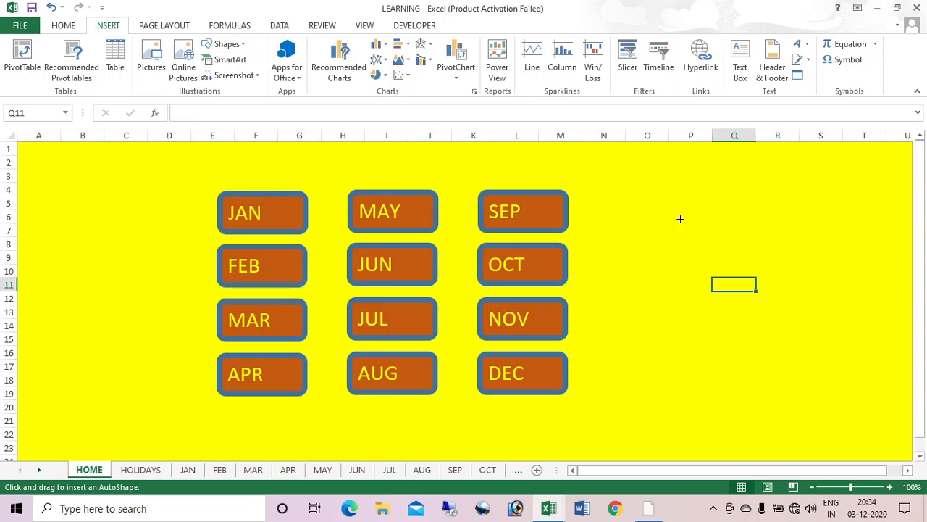
left_click_drag(673, 223, 830, 378)
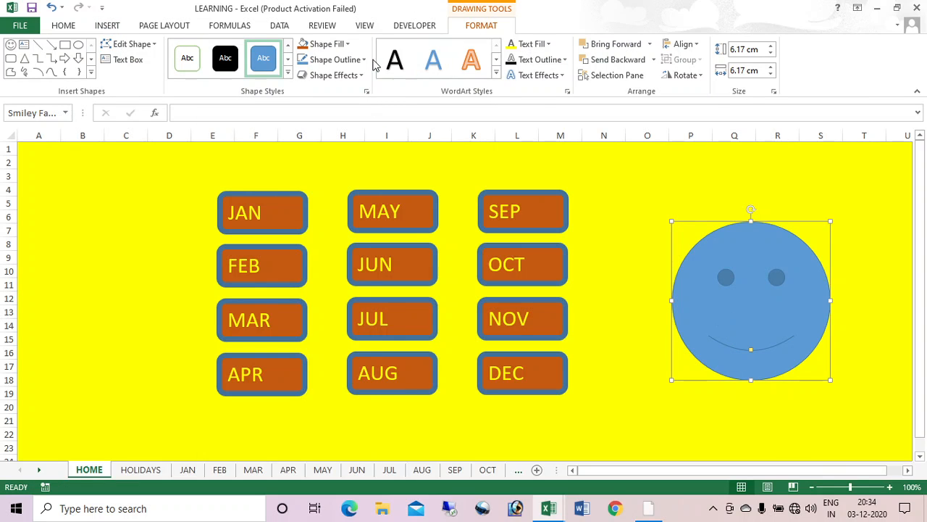
Step: Colour the smiley light blue, leaving its outline unchanged
left_click(347, 44)
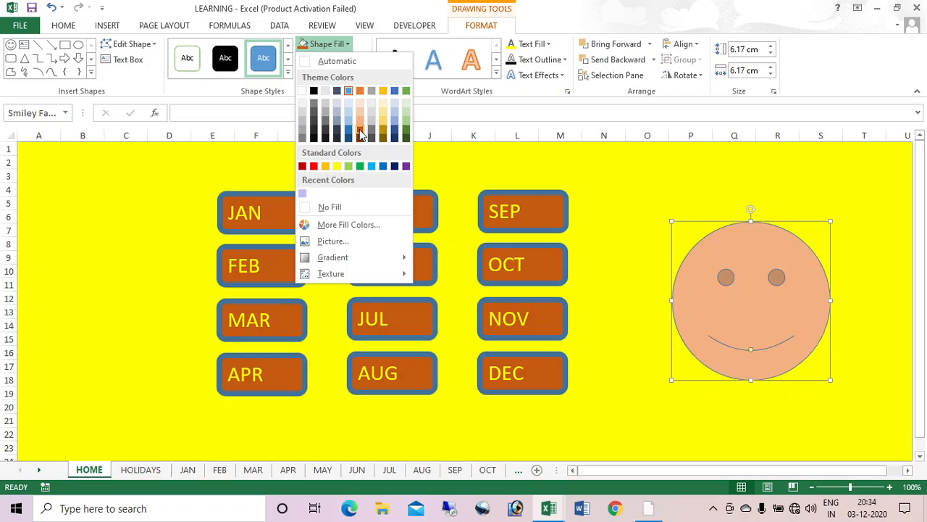
left_click(372, 167)
left_click(364, 60)
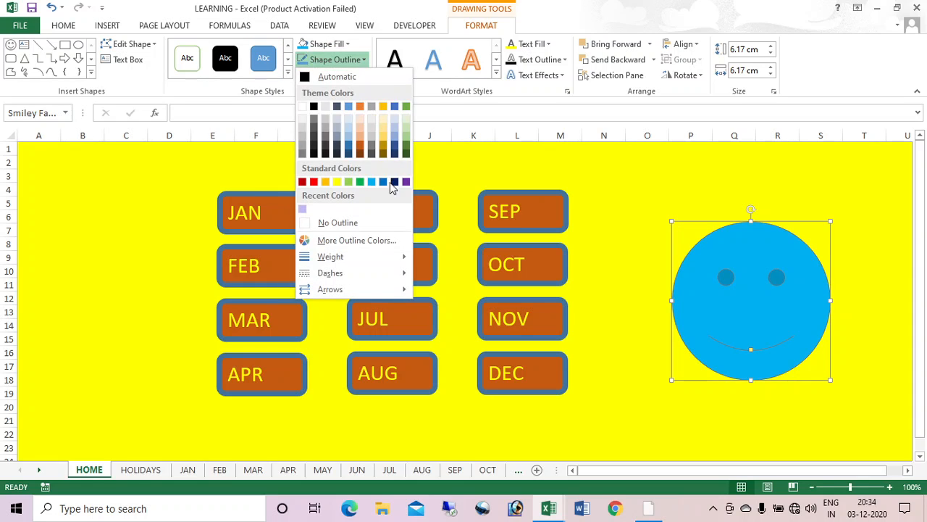
mouse_move(376, 272)
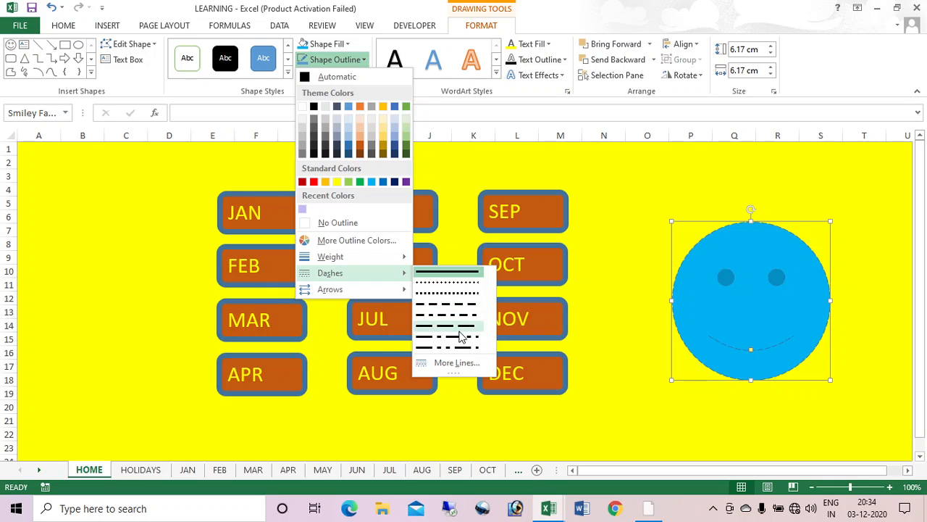
key("Escape")
key("Escape")
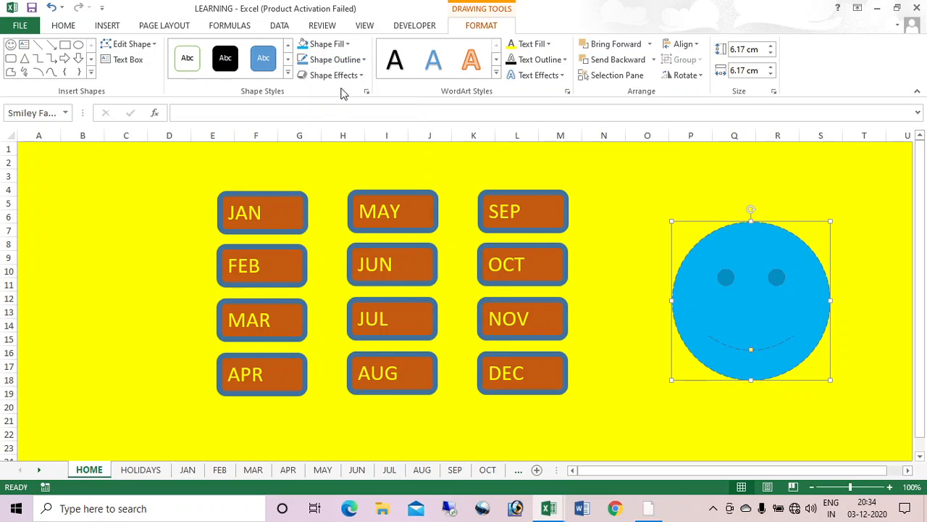
left_click(637, 226)
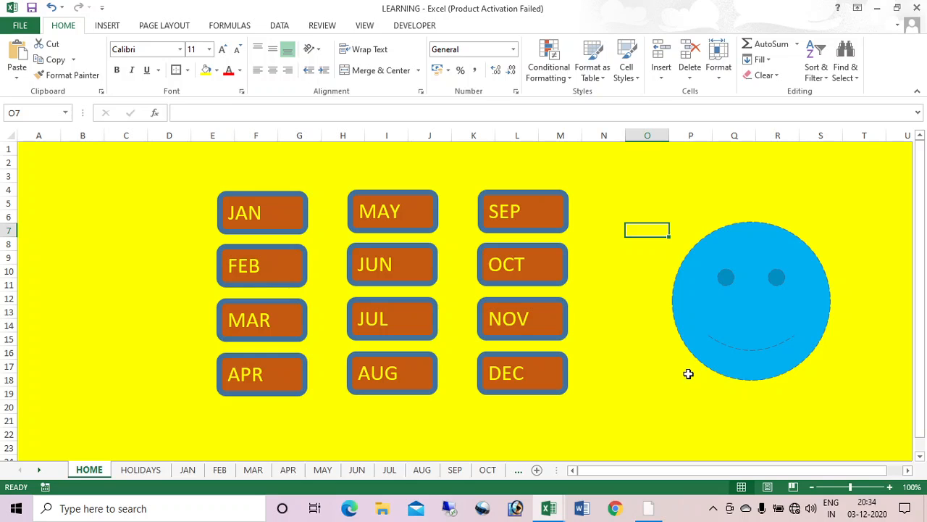
Step: Hyperlink the JAN button to the JAN sheet, test it, and return to HOME
right_click(265, 214)
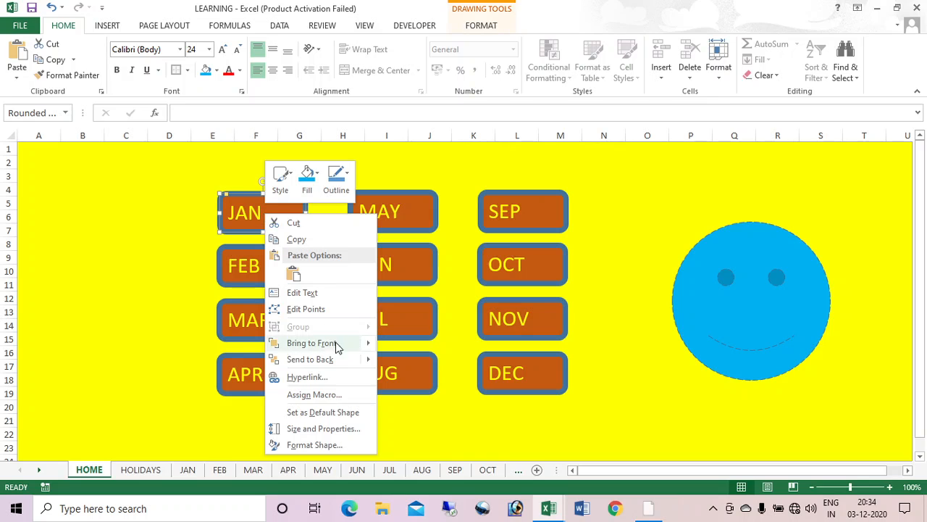
left_click(319, 377)
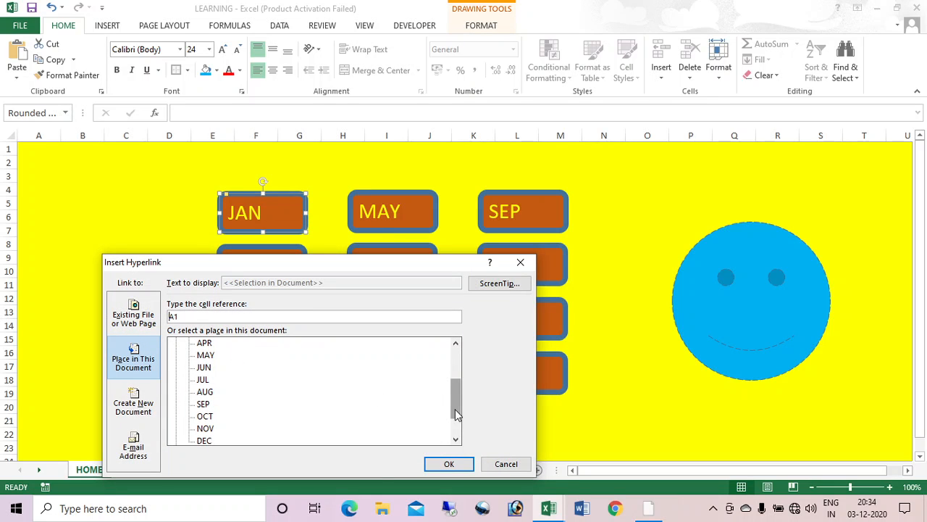
left_click_drag(456, 413, 457, 340)
left_click(204, 380)
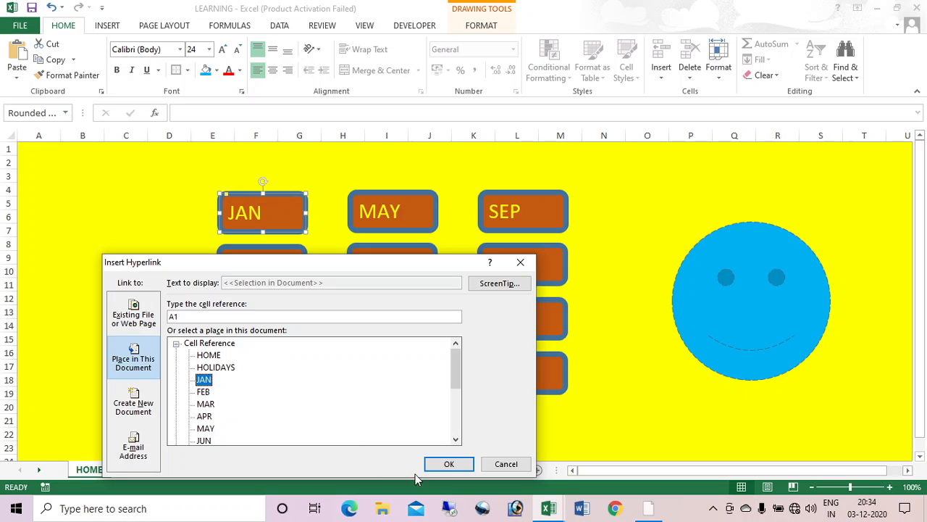
left_click(449, 464)
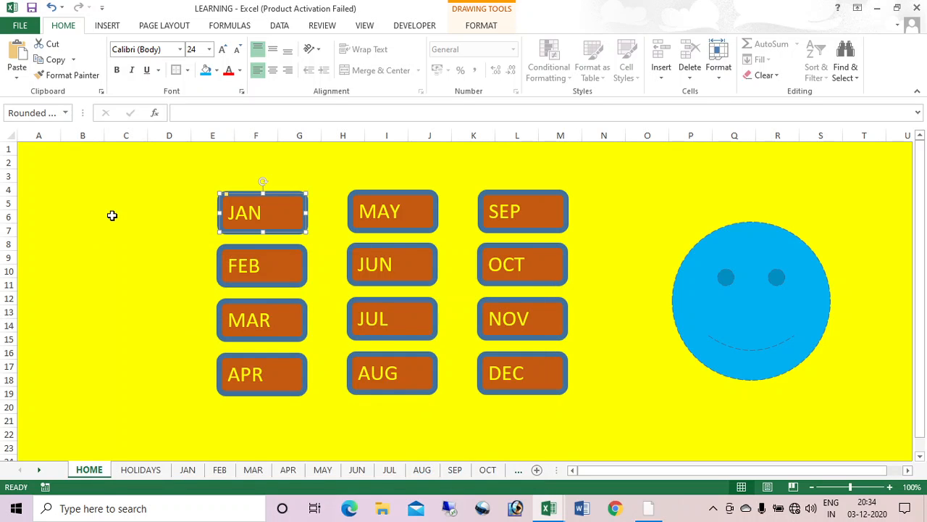
left_click(161, 230)
left_click(262, 214)
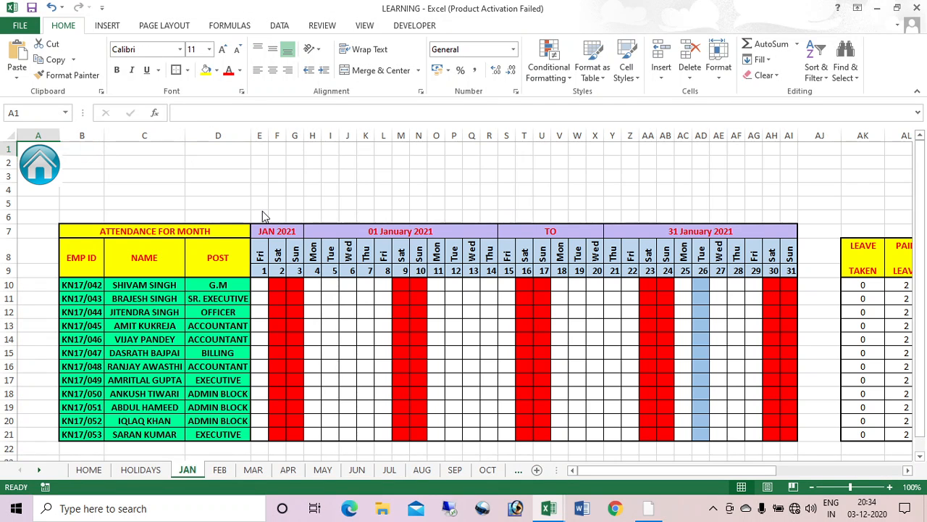
left_click(38, 170)
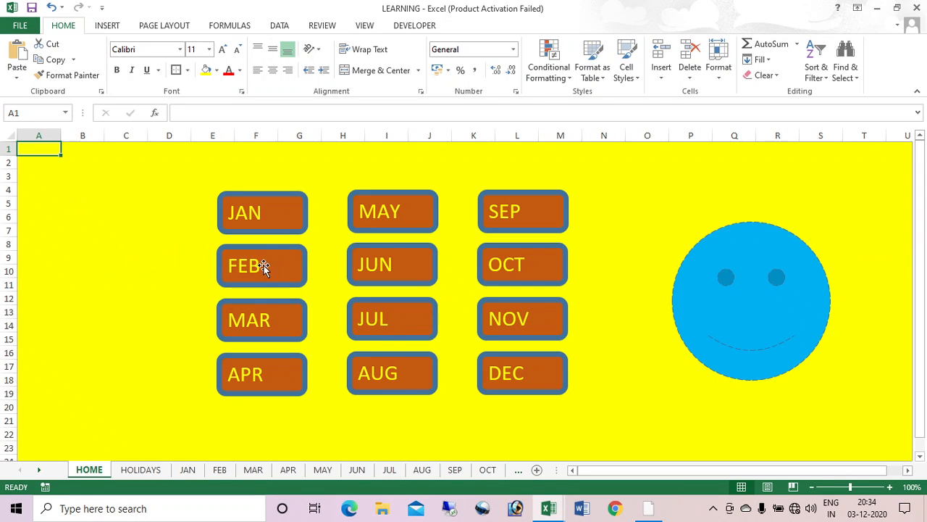
Step: Hyperlink the FEB and MAR buttons to their matching sheets
right_click(254, 265)
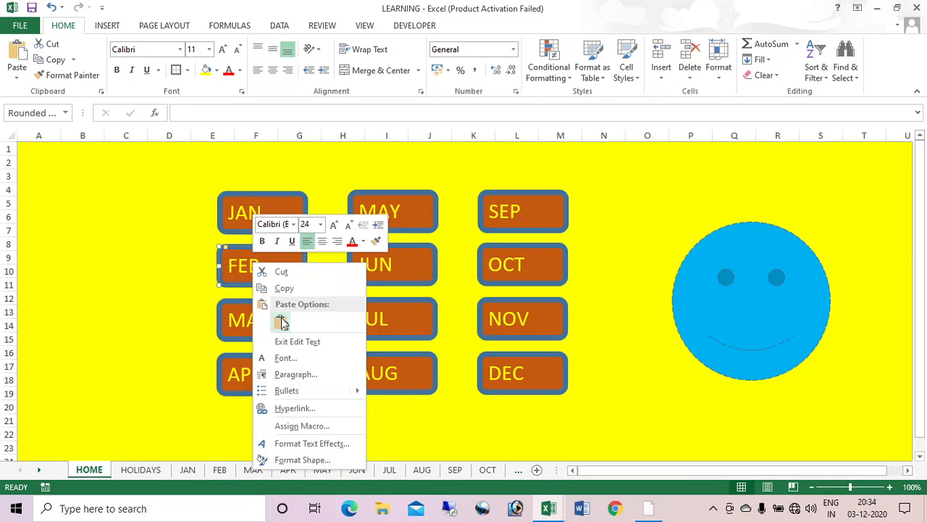
left_click(304, 409)
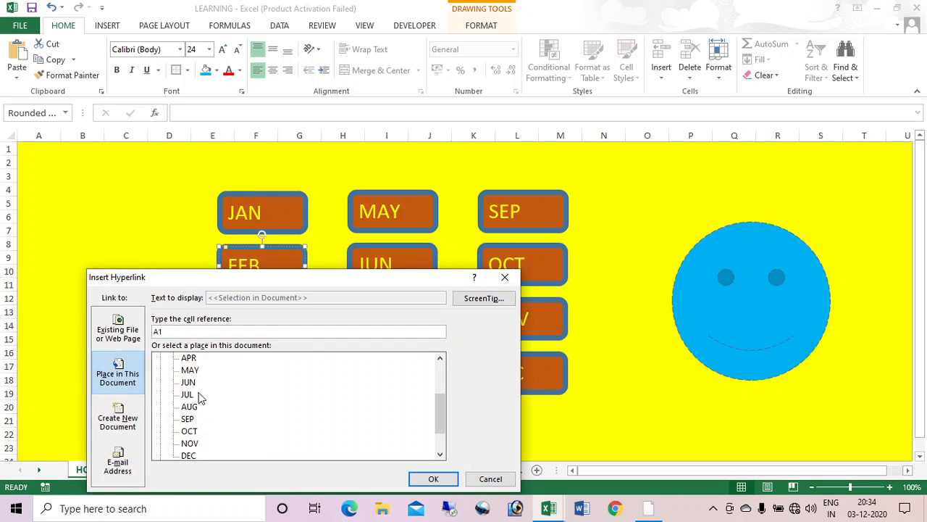
left_click_drag(435, 413, 437, 372)
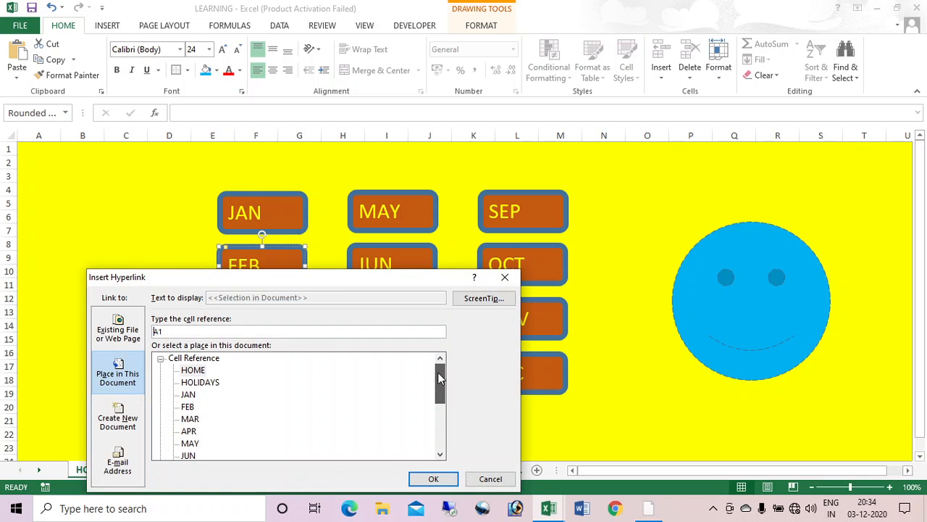
left_click(188, 406)
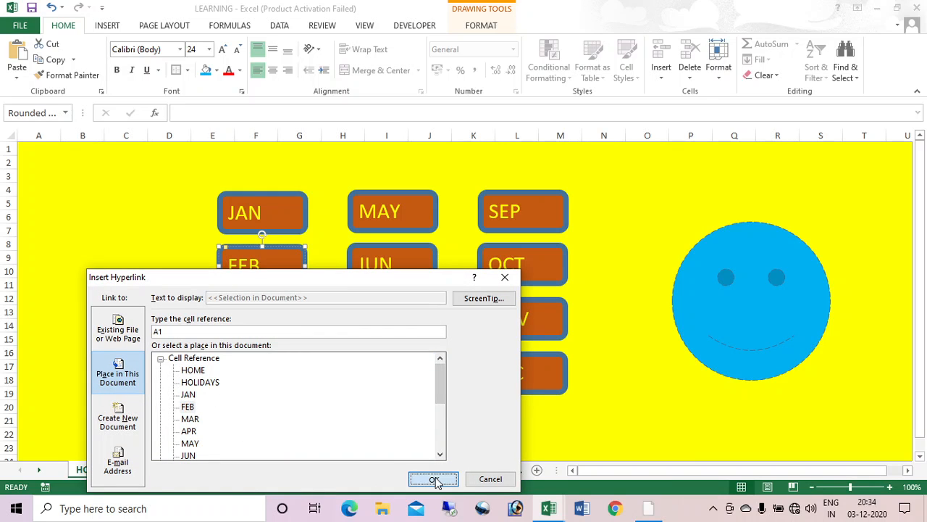
left_click(433, 478)
left_click(267, 322)
right_click(267, 322)
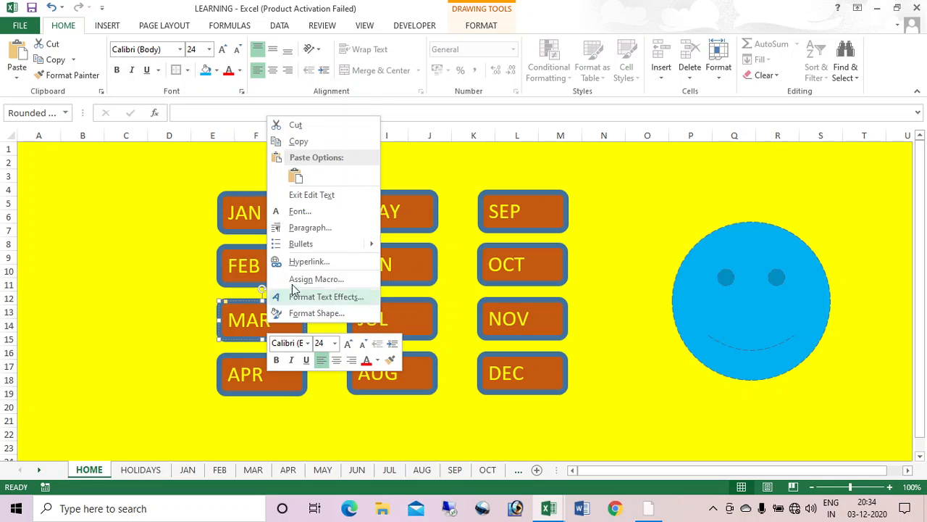
left_click(313, 262)
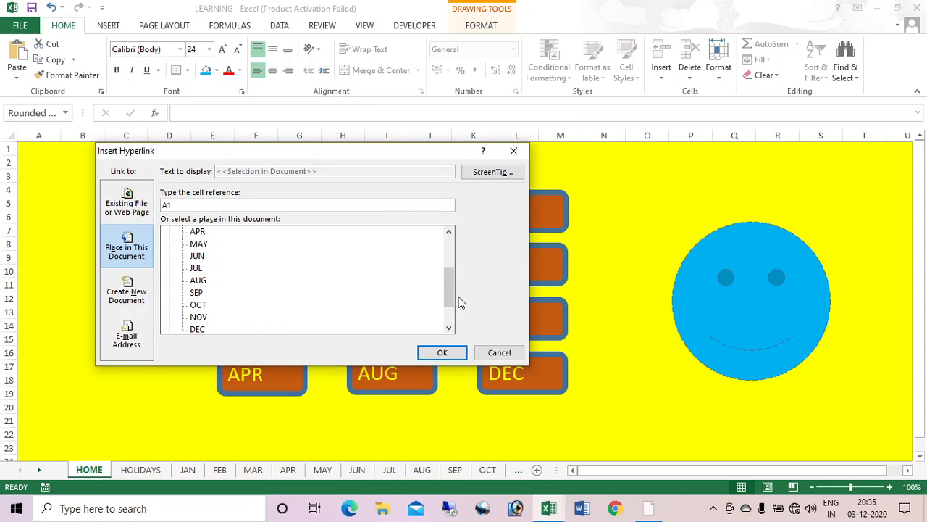
left_click_drag(449, 302, 449, 251)
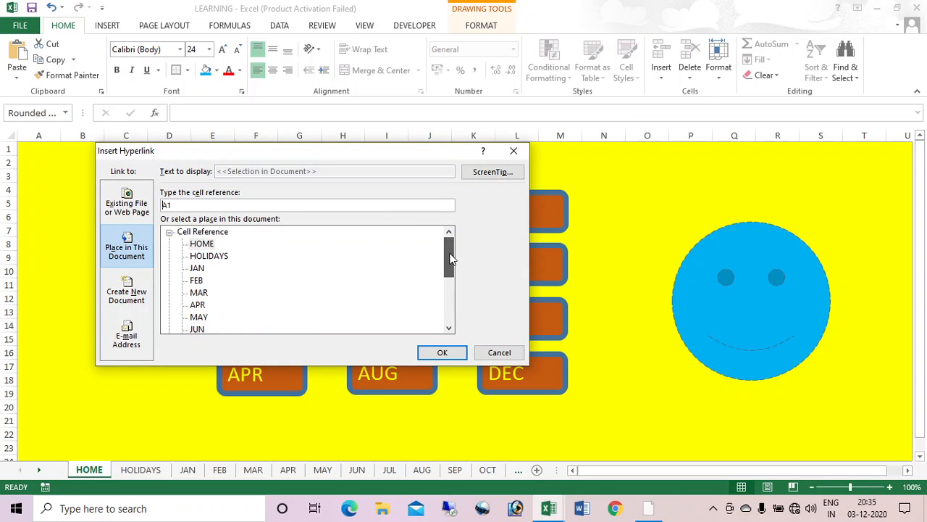
left_click(211, 295)
left_click(207, 292)
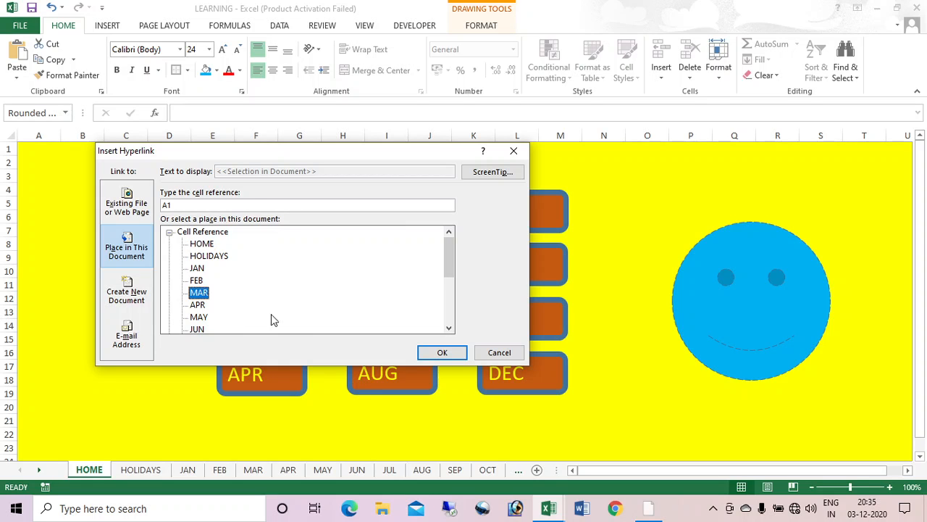
left_click(443, 352)
Step: Hyperlink the APR and MAY buttons to their matching sheets
right_click(270, 375)
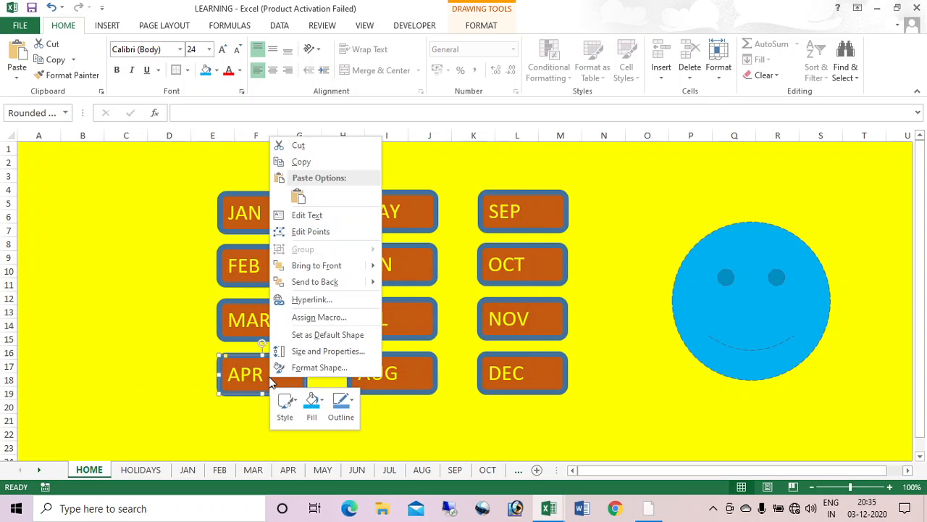
left_click(318, 300)
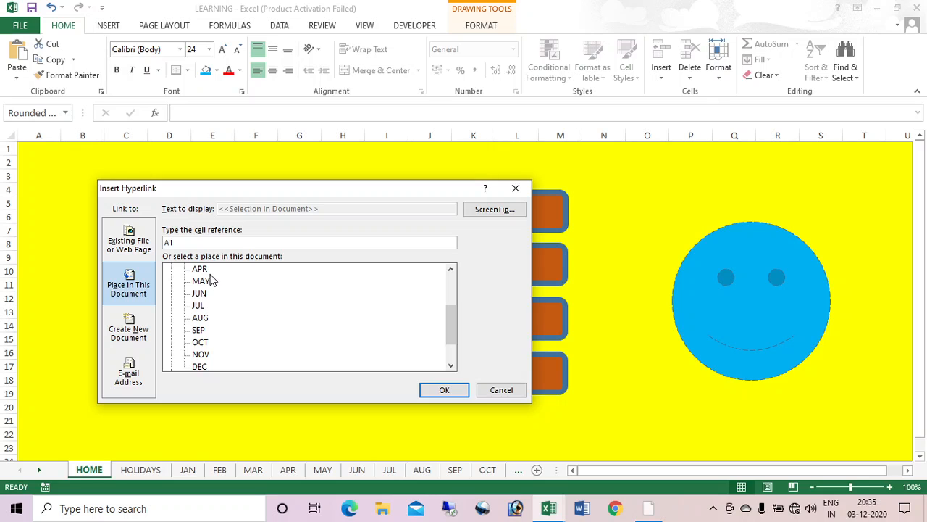
left_click(198, 270)
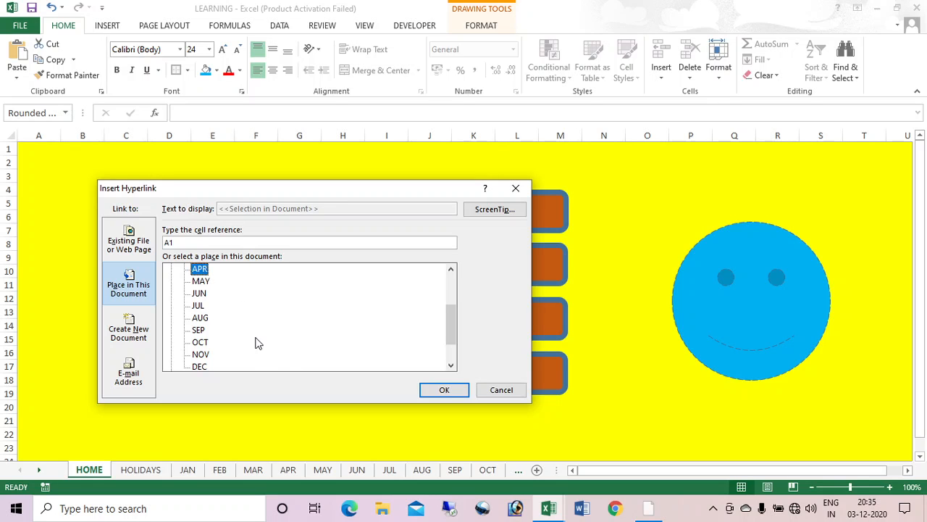
left_click(448, 390)
left_click(393, 194)
right_click(399, 214)
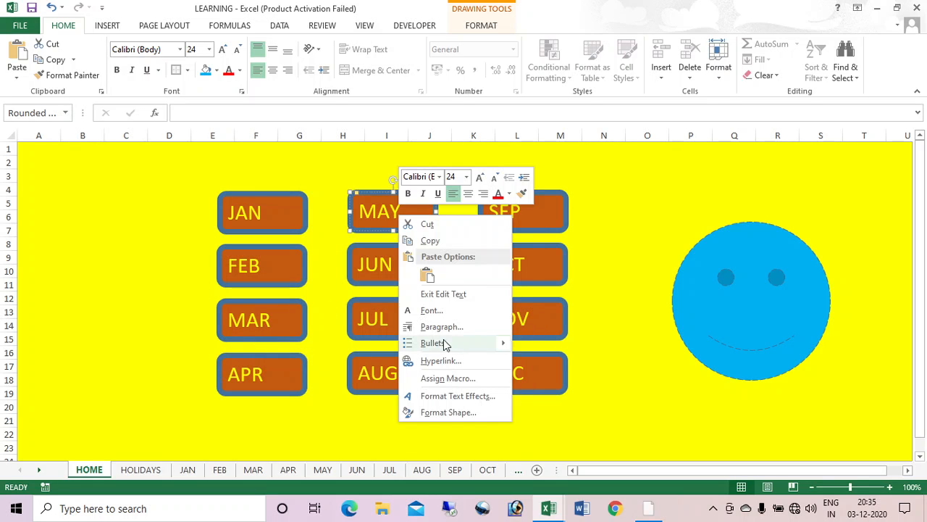
left_click(438, 360)
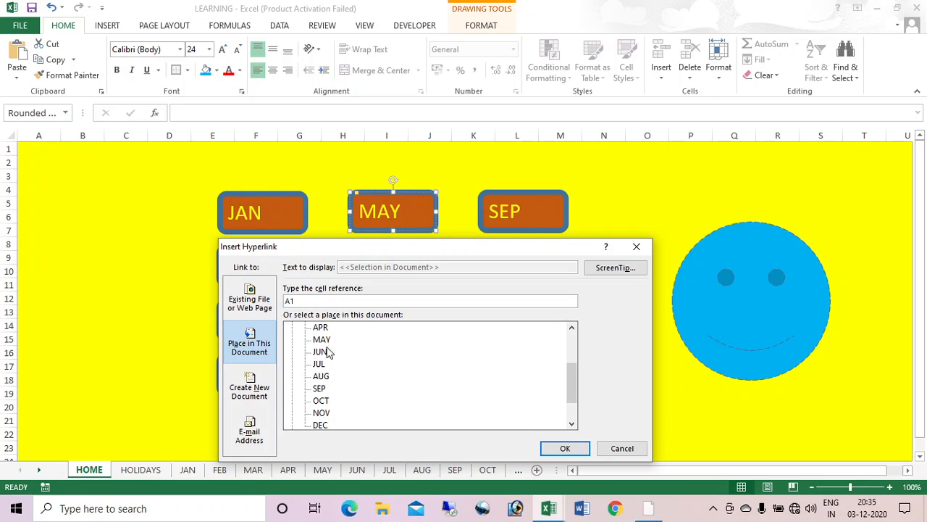
left_click(323, 340)
left_click(566, 448)
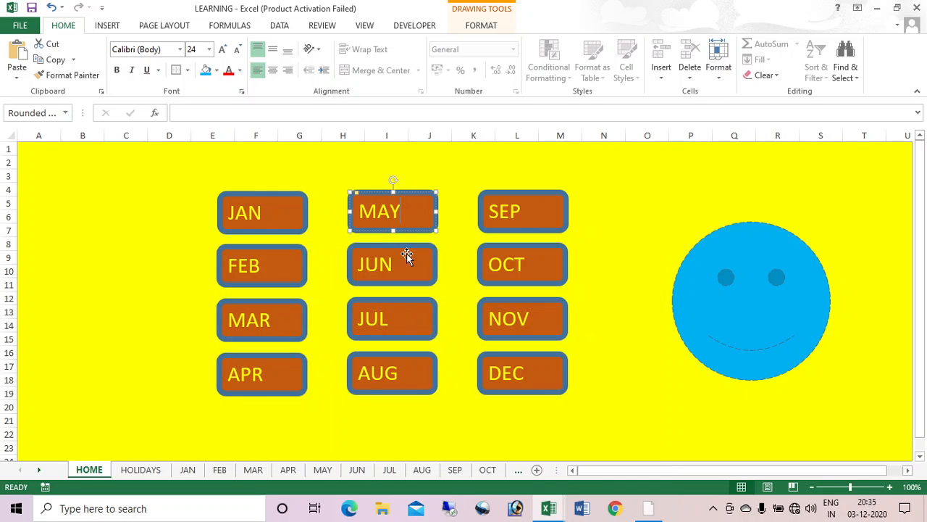
Step: Hyperlink the JUN and JUL buttons to their matching sheets
left_click(407, 256)
right_click(407, 256)
left_click(458, 179)
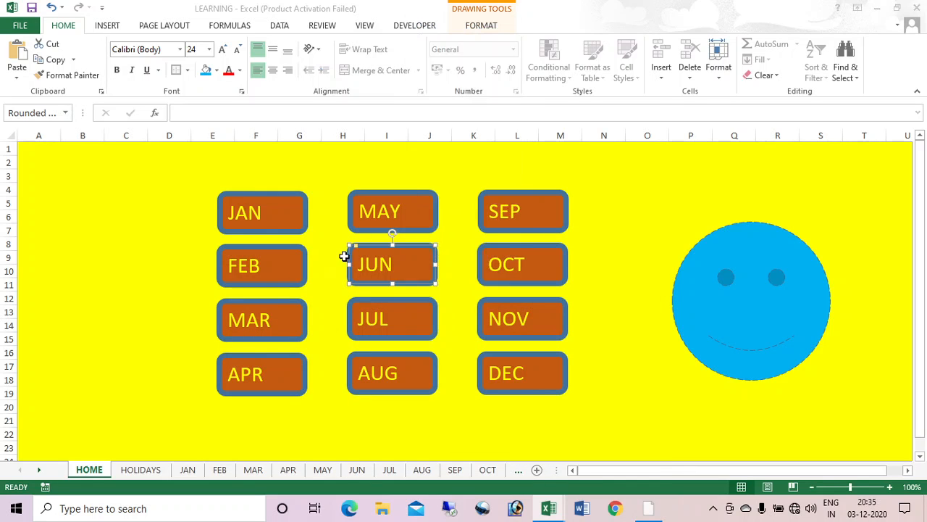
left_click(328, 181)
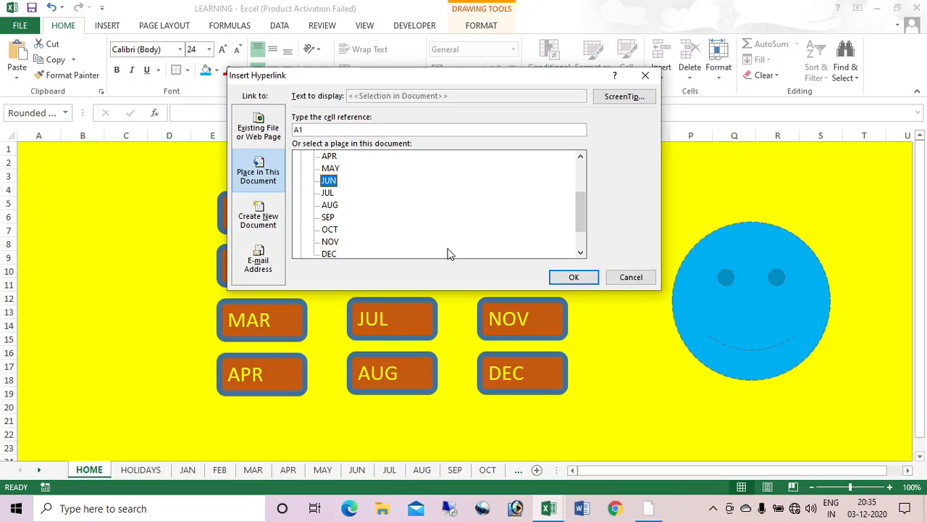
left_click(572, 277)
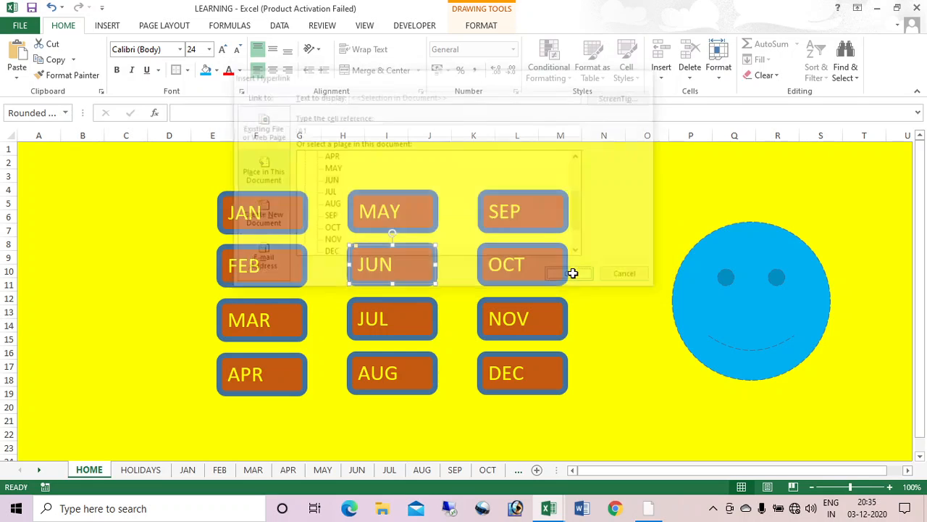
left_click(406, 325)
right_click(404, 322)
left_click(451, 246)
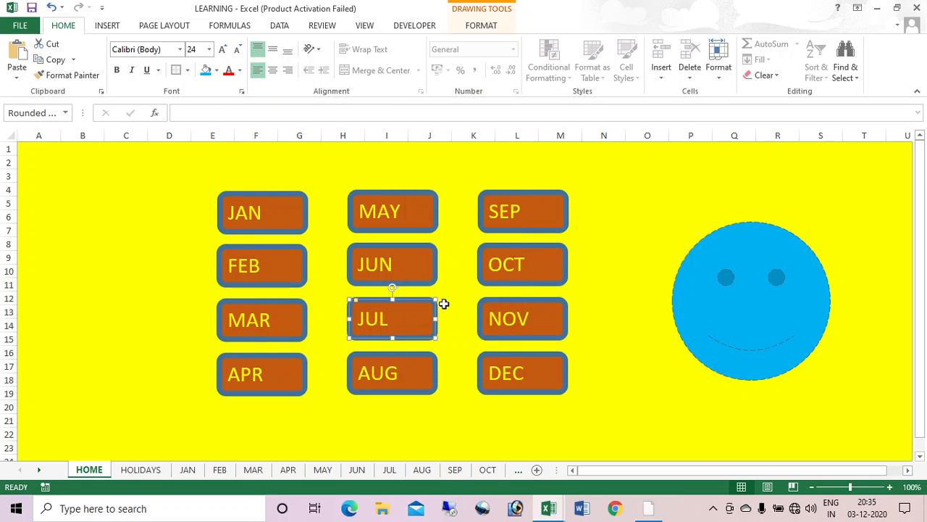
left_click(336, 254)
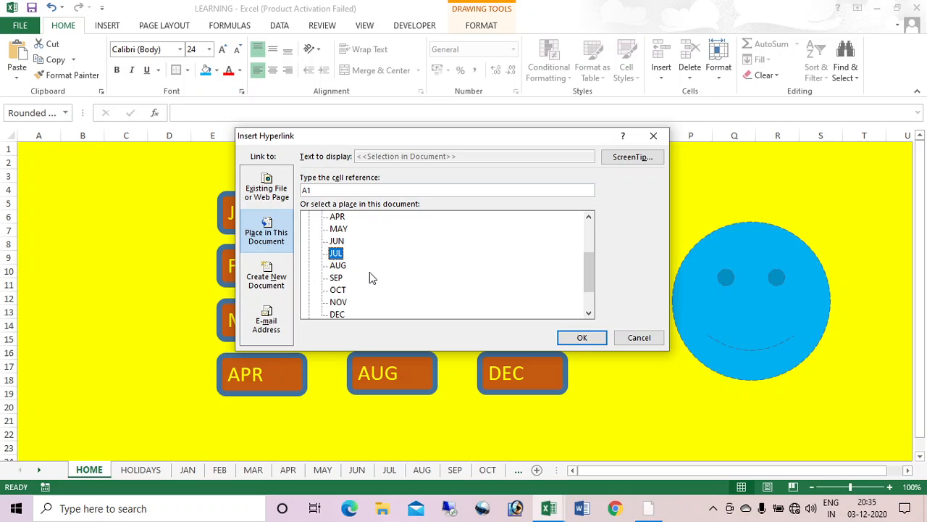
left_click(573, 340)
Step: Hyperlink the AUG and SEP buttons to their matching sheets
left_click(407, 375)
right_click(408, 375)
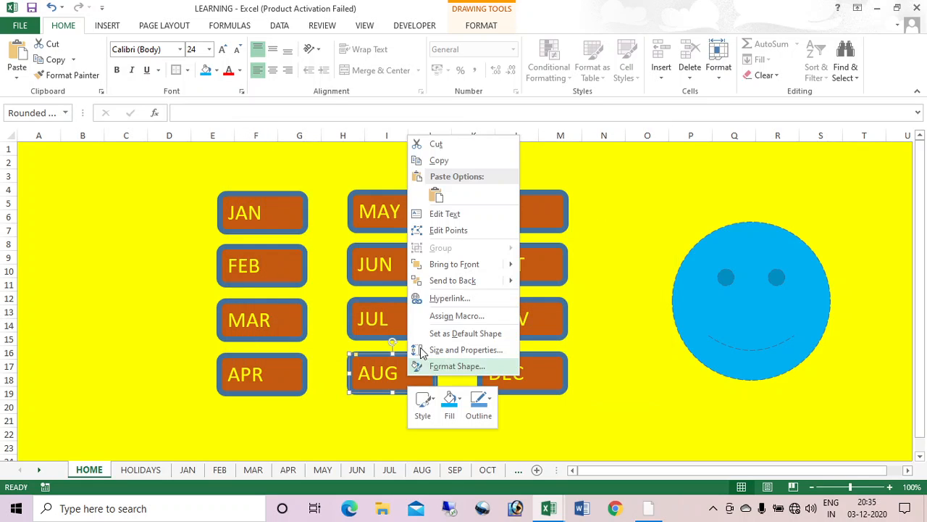
left_click(461, 299)
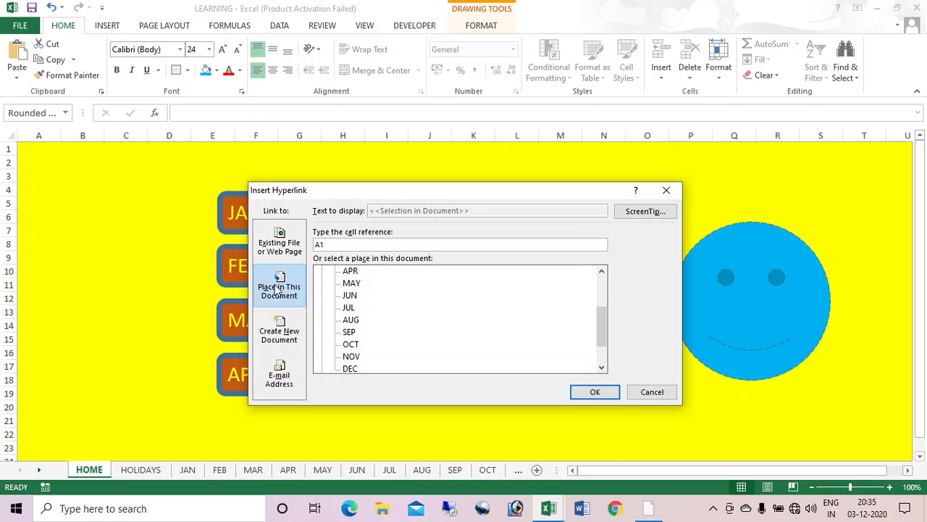
left_click(352, 320)
left_click(592, 391)
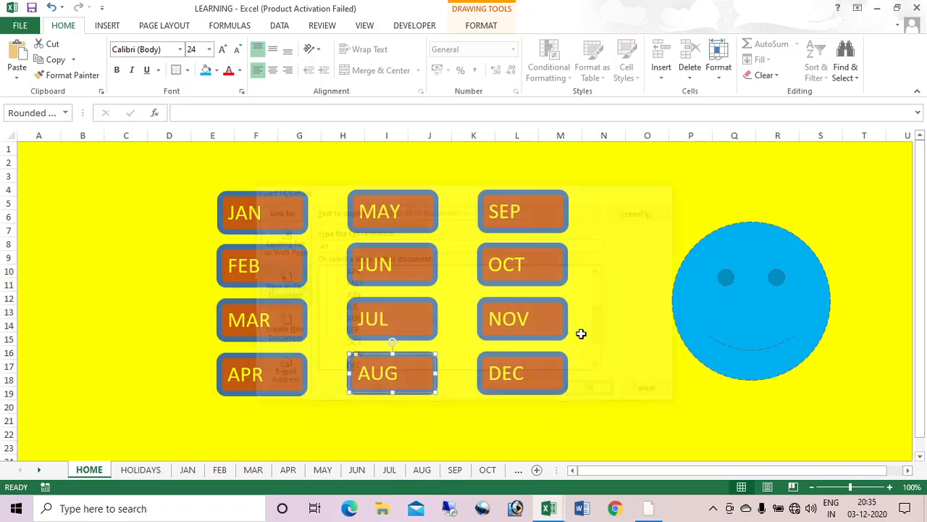
right_click(526, 211)
left_click(576, 371)
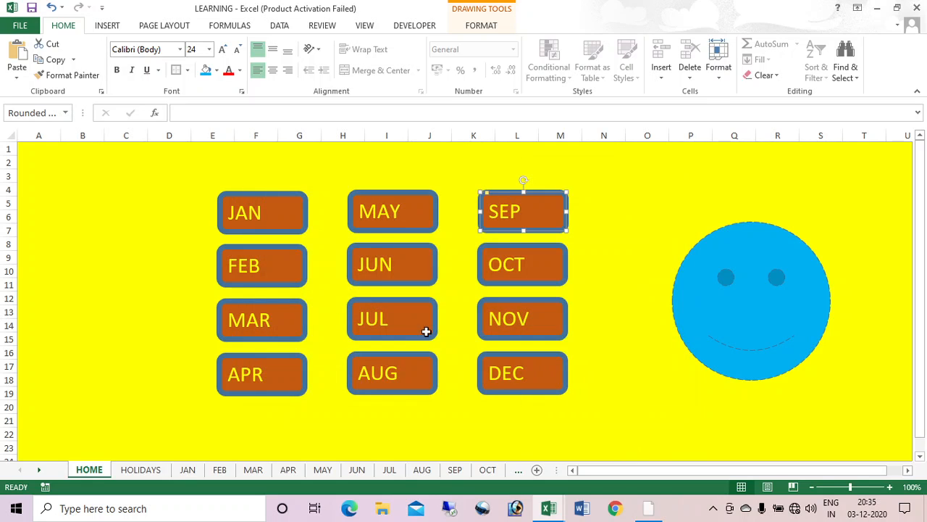
left_click(354, 371)
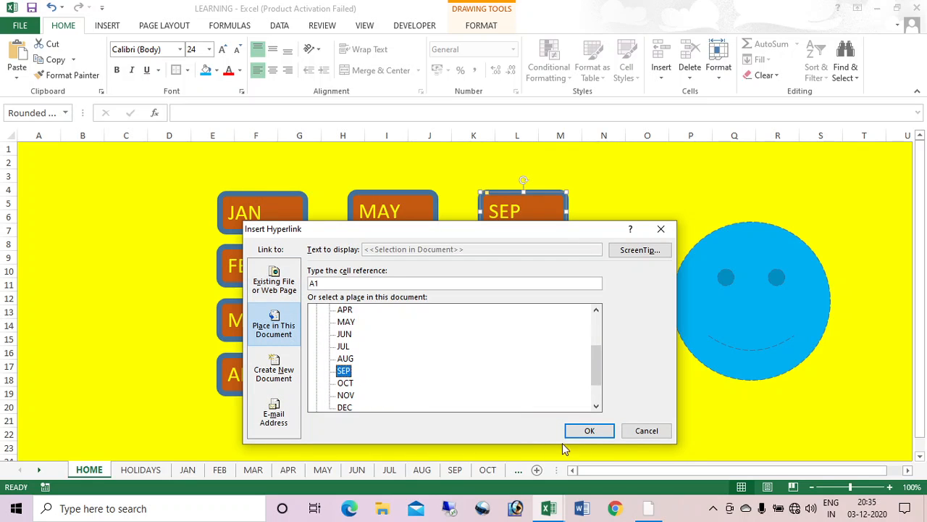
left_click(588, 429)
Step: Hyperlink the OCT, NOV and DEC buttons to their matching sheets
right_click(534, 270)
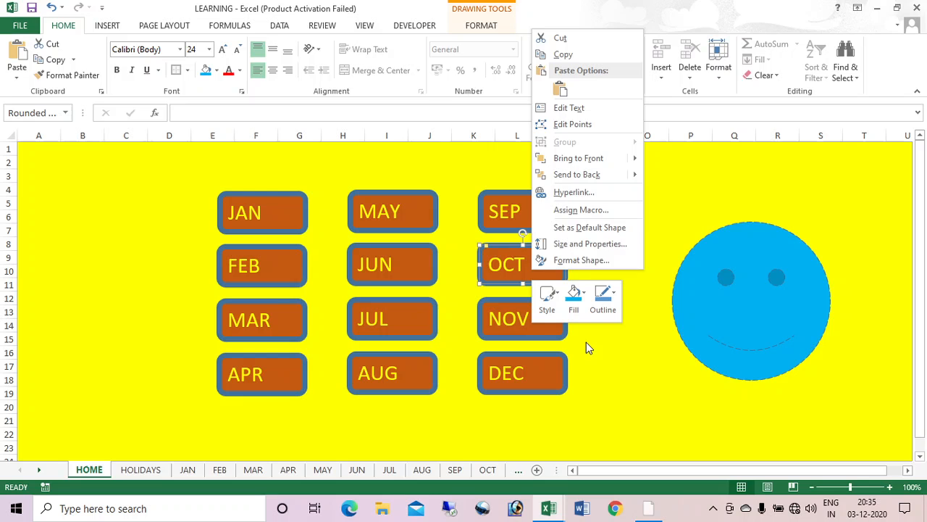
left_click(574, 192)
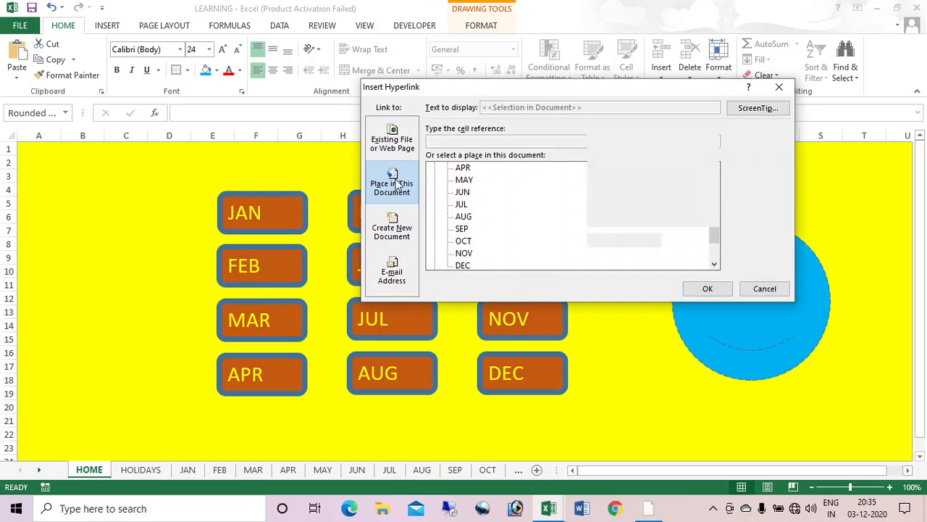
left_click(465, 241)
left_click(707, 288)
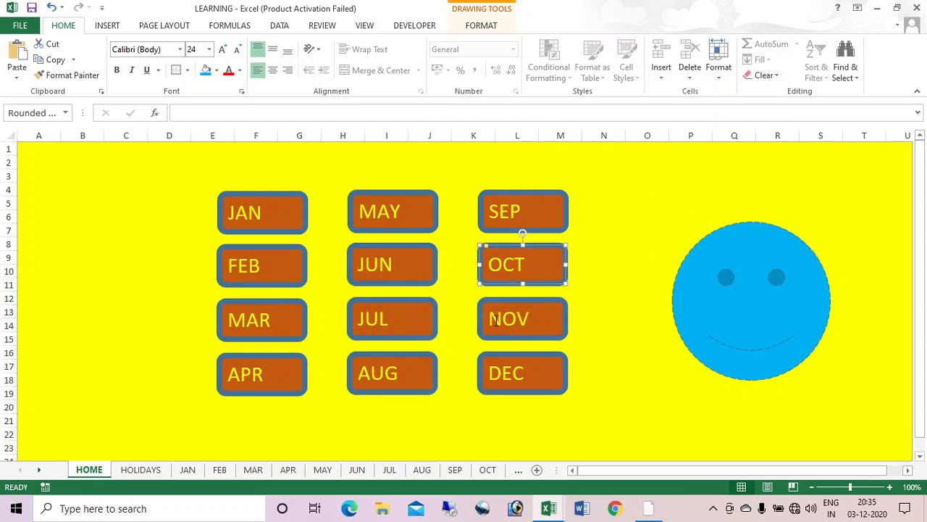
right_click(496, 321)
left_click(540, 257)
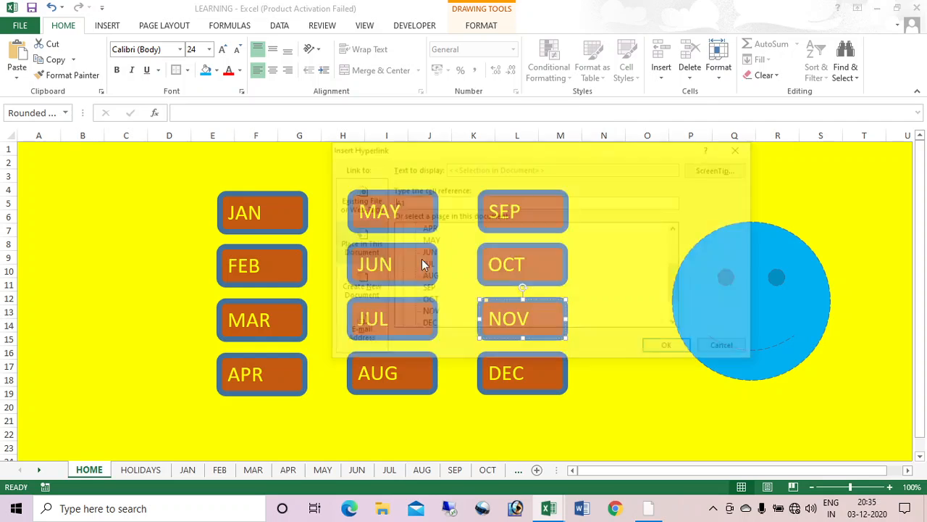
left_click(429, 313)
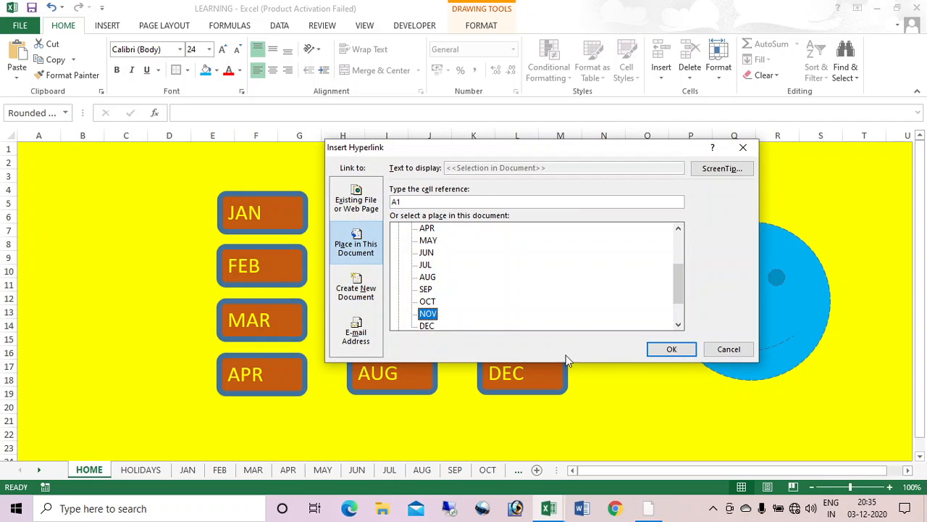
left_click(672, 349)
right_click(534, 368)
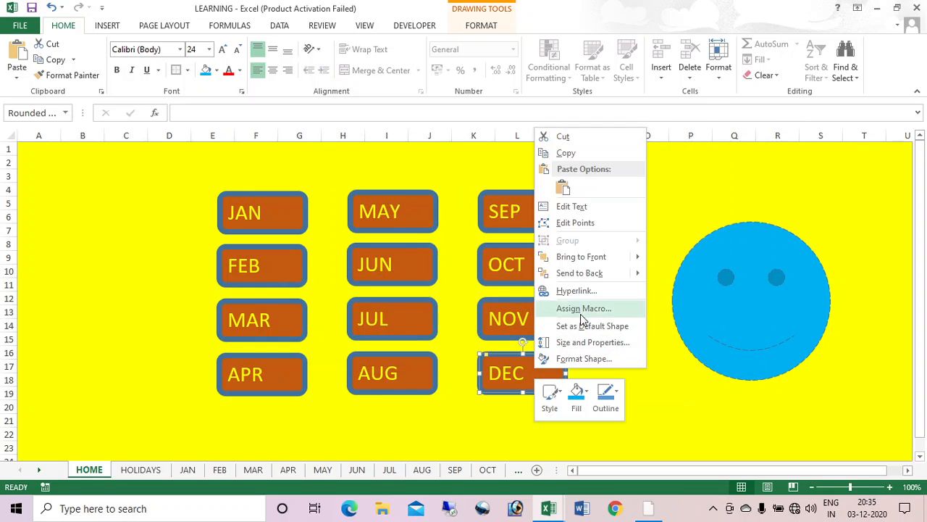
left_click(576, 291)
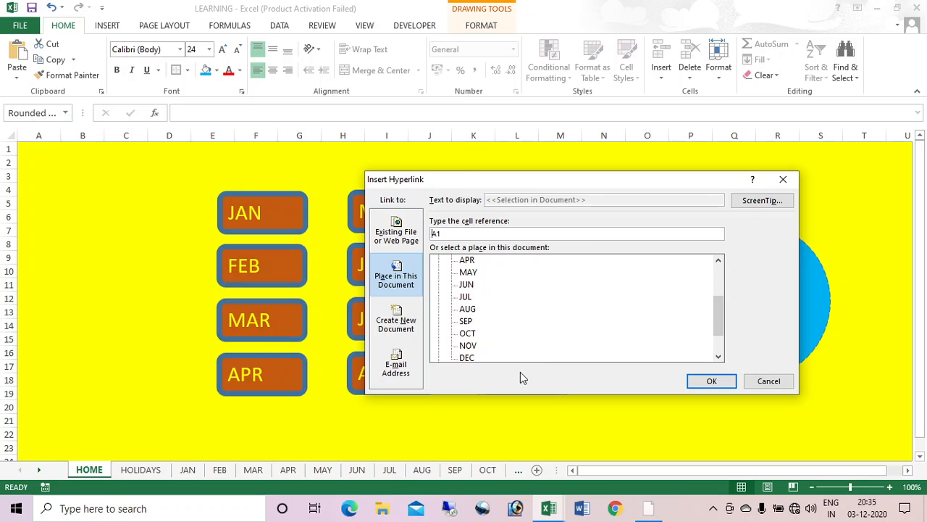
left_click(483, 359)
left_click(712, 381)
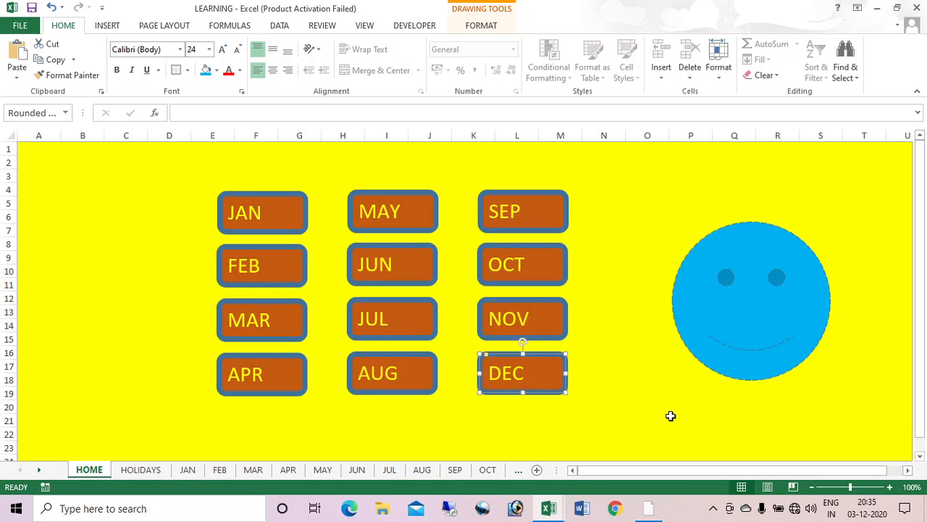
left_click(671, 419)
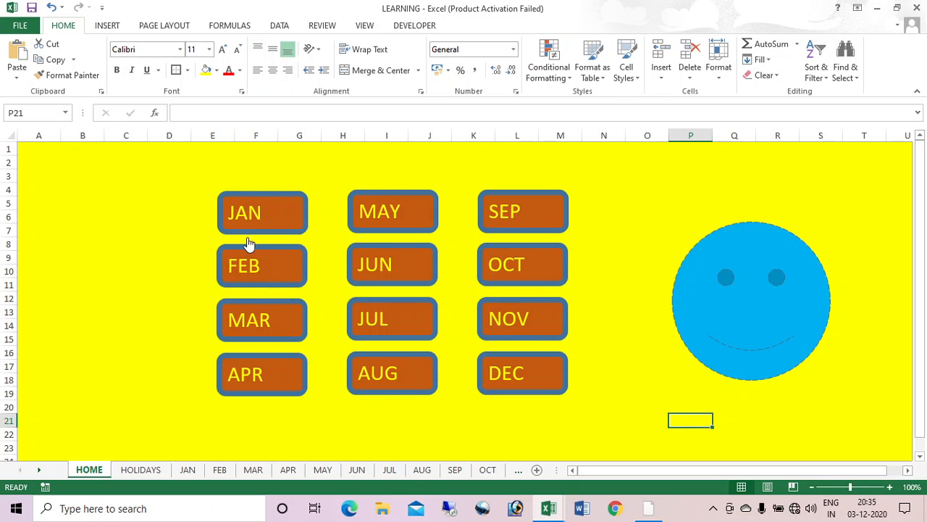
Step: Test the JAN, NOV, DEC and JUL buttons and home links, ending on HOLIDAYS
left_click(261, 211)
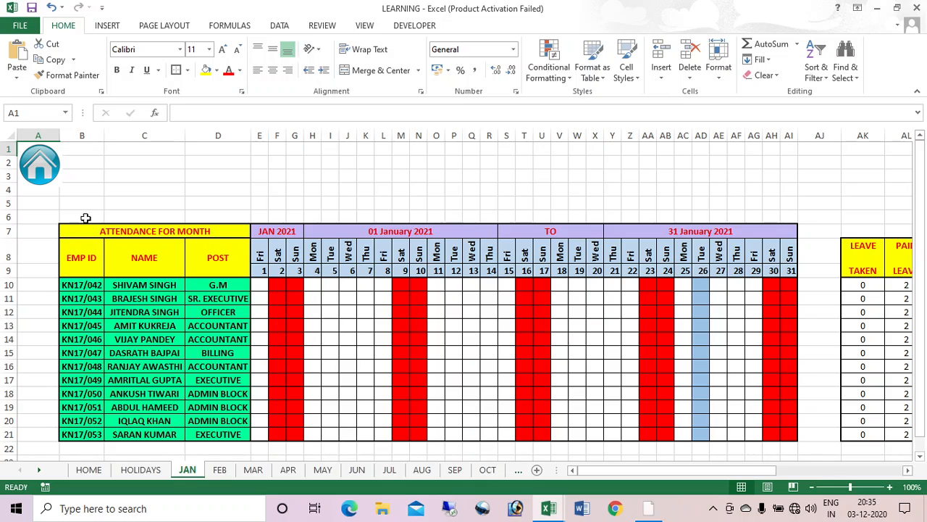
left_click(48, 167)
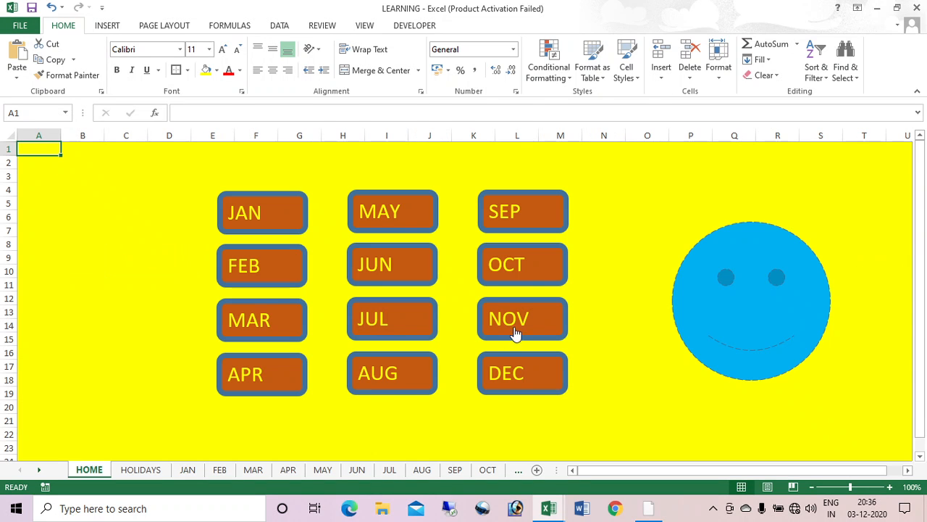
left_click(514, 325)
left_click(37, 172)
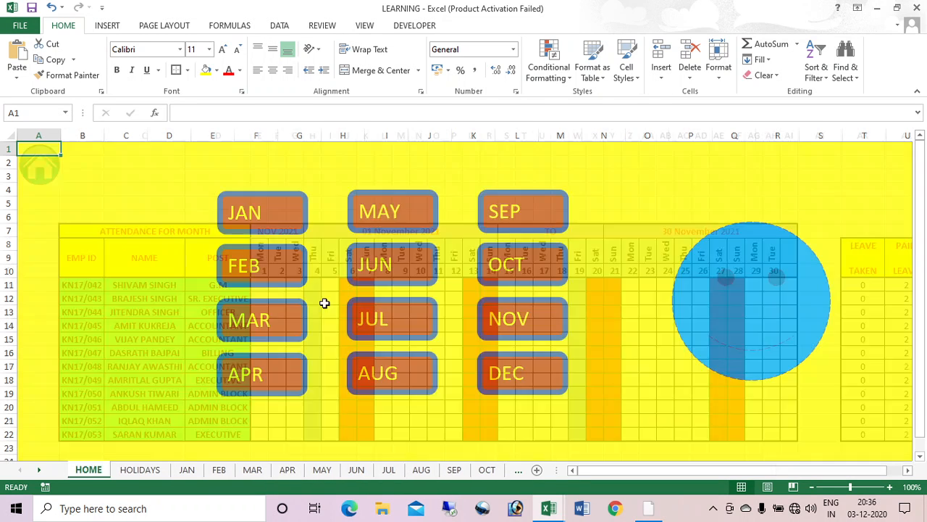
left_click(522, 381)
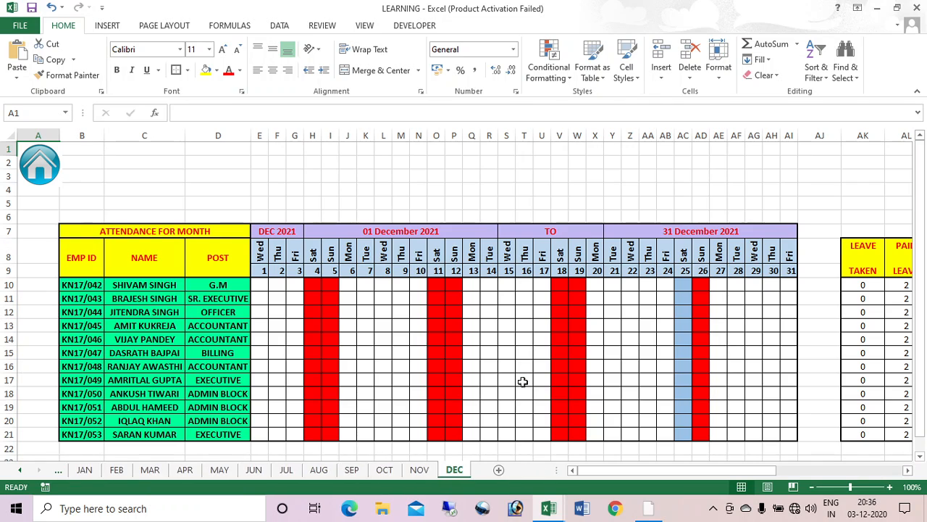
left_click(33, 170)
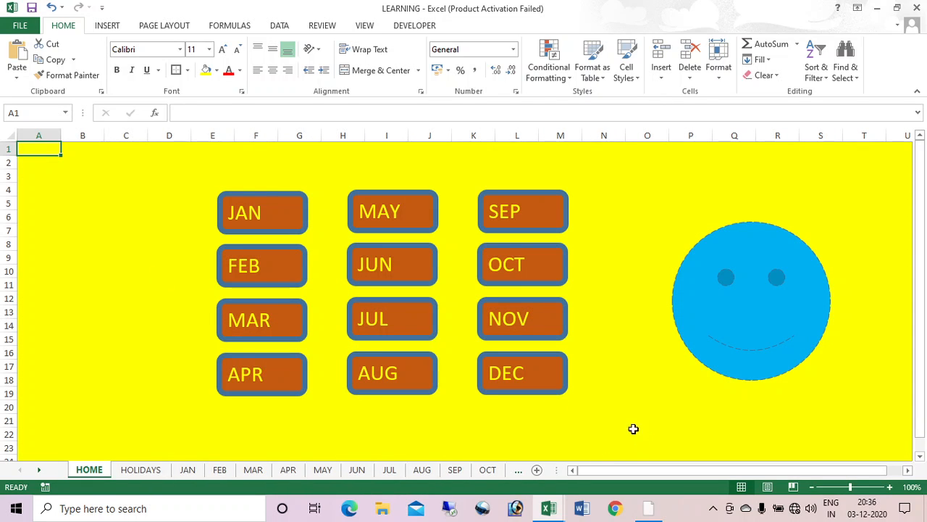
left_click(391, 321)
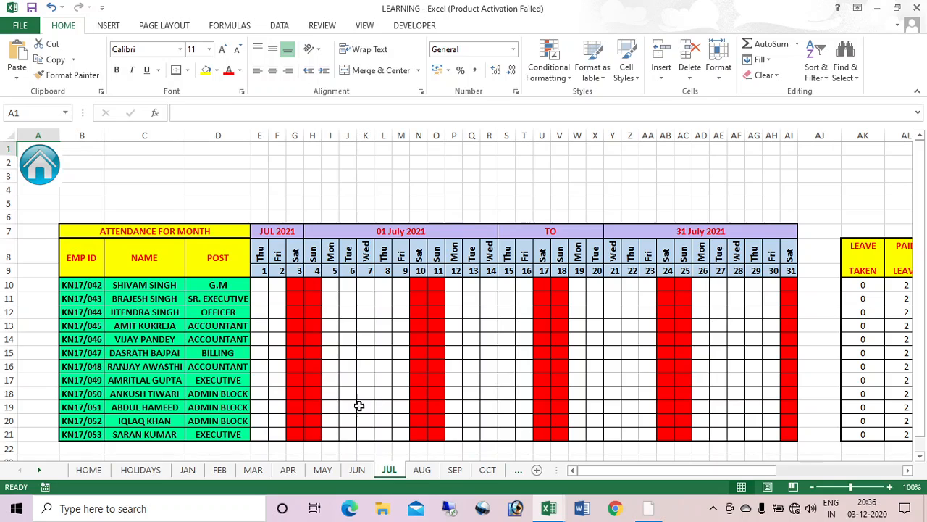
left_click(45, 158)
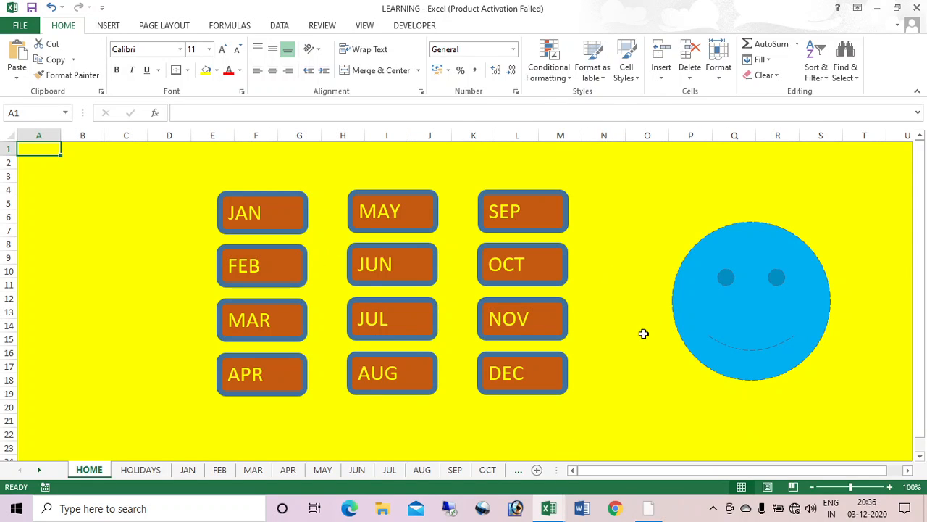
left_click(162, 473)
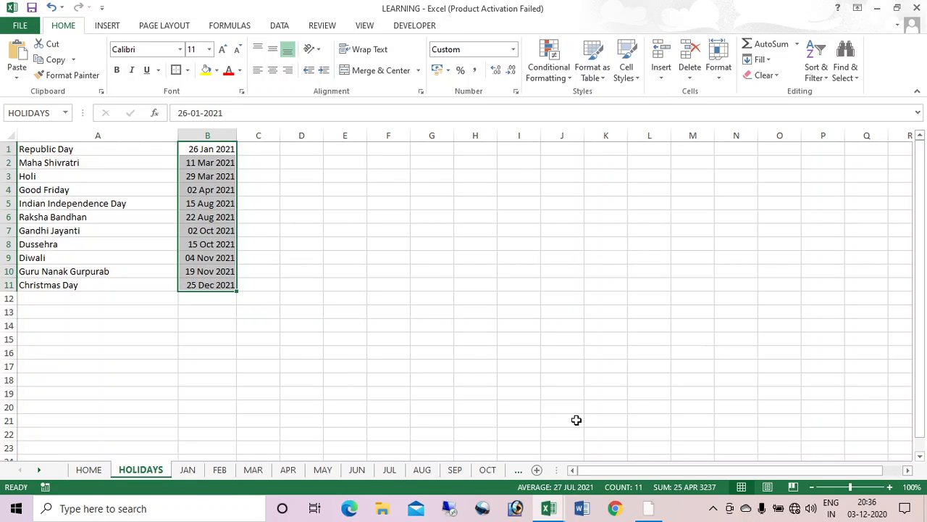
Step: Compare against ATTENDANCE SHEET's HOME sheet, retesting the JAN and home links in LEARNING
key("alt+Tab")
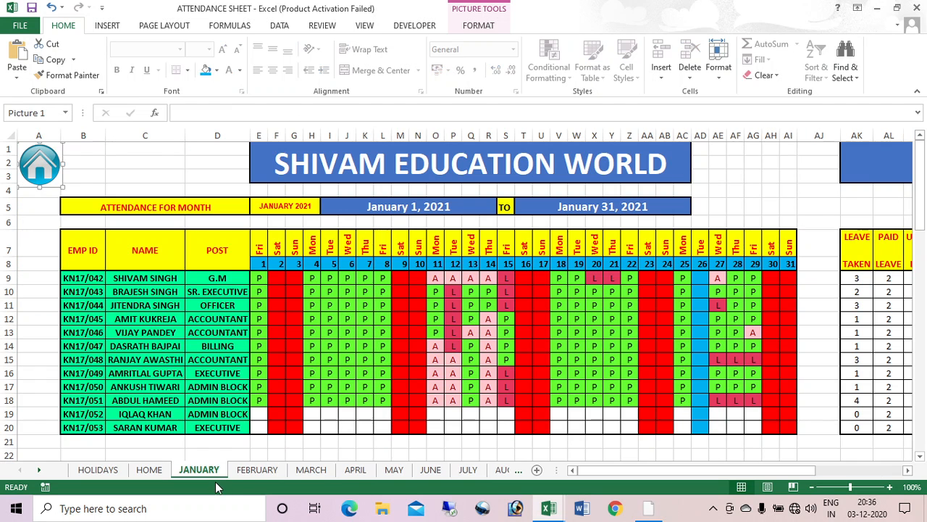
left_click(148, 469)
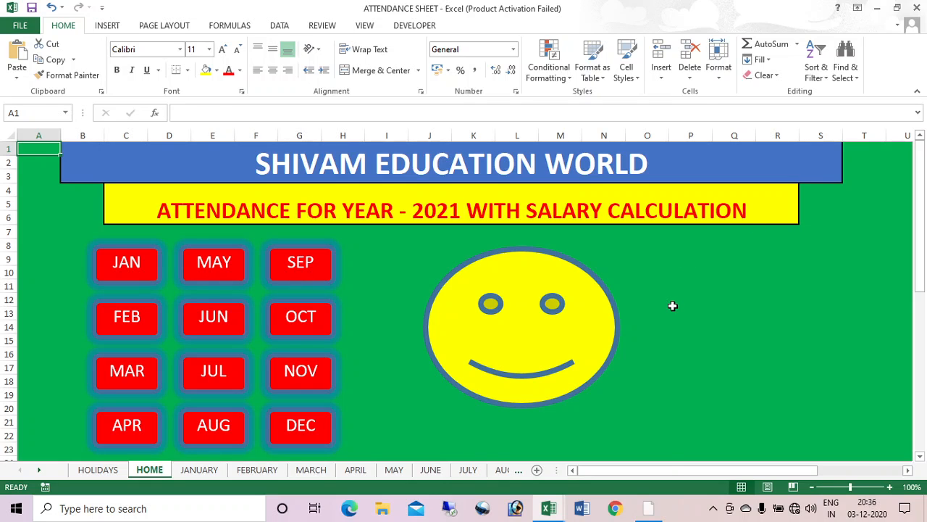
key("alt+Tab")
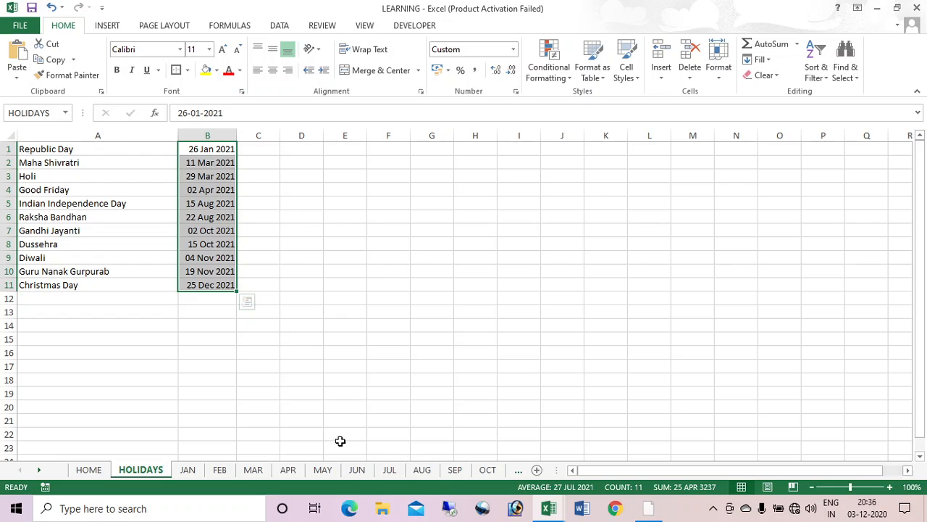
left_click(190, 469)
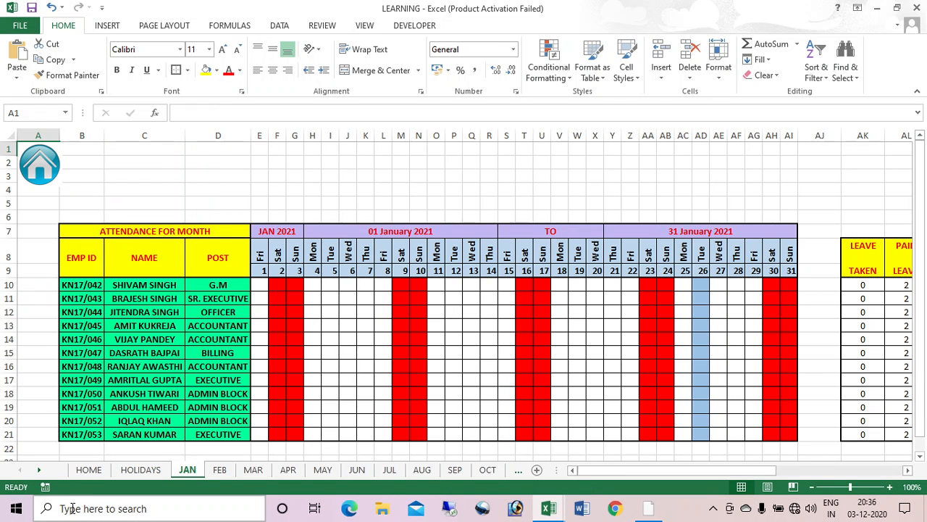
left_click(40, 165)
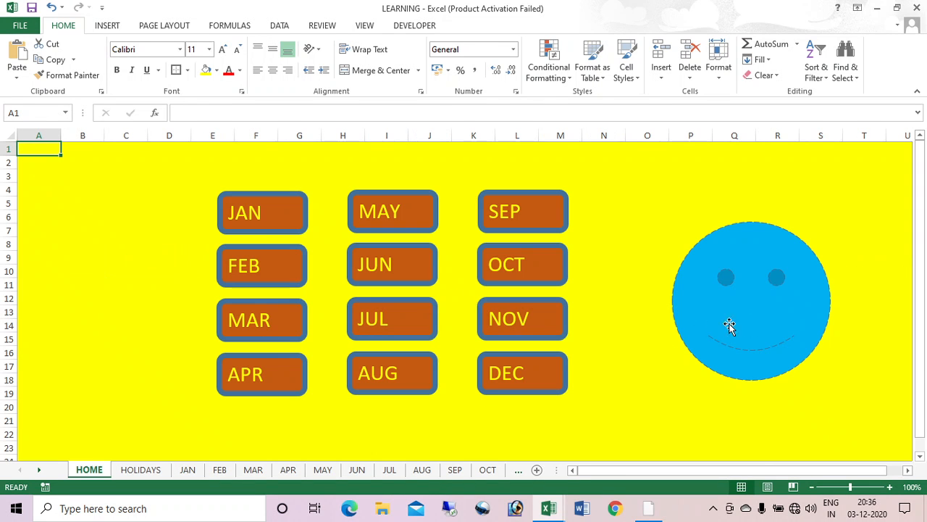
left_click(188, 470)
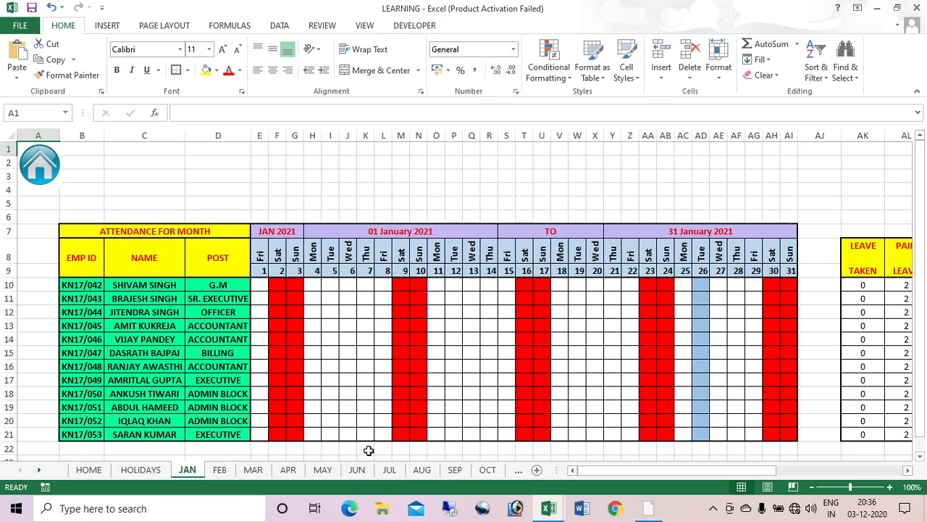
key("alt+Tab")
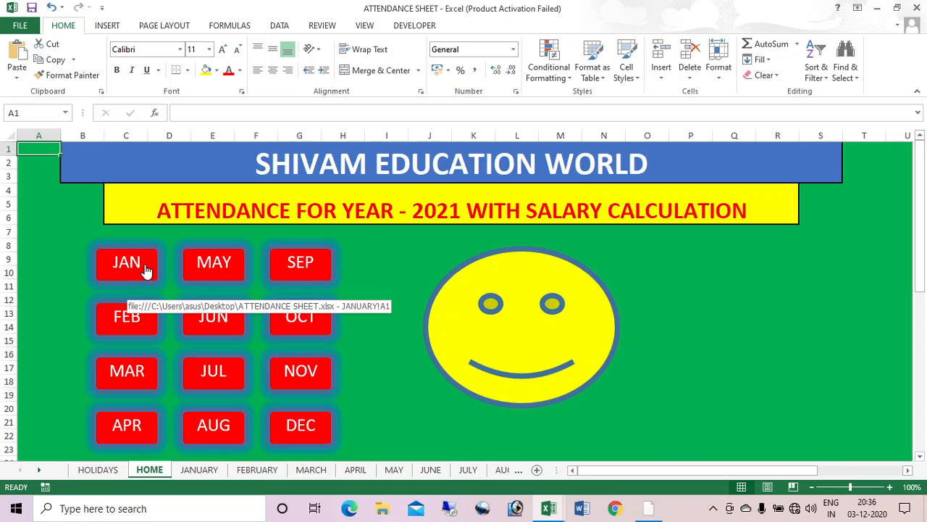